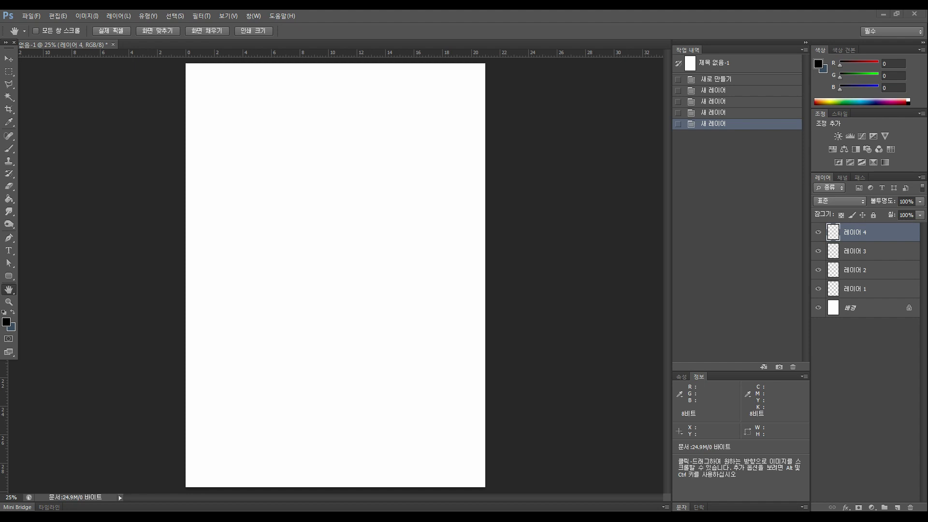
{"action": "mouse_move", "coordinate": [811, 168]}
{"action": "left_mouse_down"}
{"action": "mouse_move", "coordinate": [924, 177]}
{"action": "mouse_move", "coordinate": [800, 159]}
{"action": "mouse_move", "coordinate": [805, 330]}
{"action": "mouse_move", "coordinate": [921, 329]}
{"action": "left_mouse_up"}
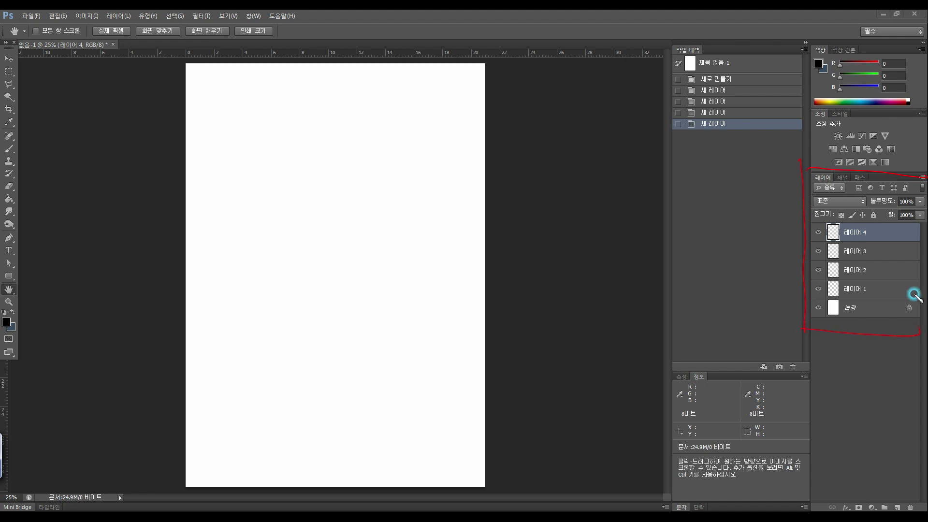
{"action": "mouse_move", "coordinate": [926, 178]}
{"action": "left_mouse_down"}
{"action": "mouse_move", "coordinate": [917, 334]}
{"action": "mouse_move", "coordinate": [925, 165]}
{"action": "left_mouse_up"}
{"action": "mouse_move", "coordinate": [811, 328]}
{"action": "left_mouse_down"}
{"action": "mouse_move", "coordinate": [812, 419]}
{"action": "mouse_move", "coordinate": [853, 351]}
{"action": "mouse_move", "coordinate": [888, 486]}
{"action": "mouse_move", "coordinate": [819, 484]}
{"action": "left_mouse_up"}
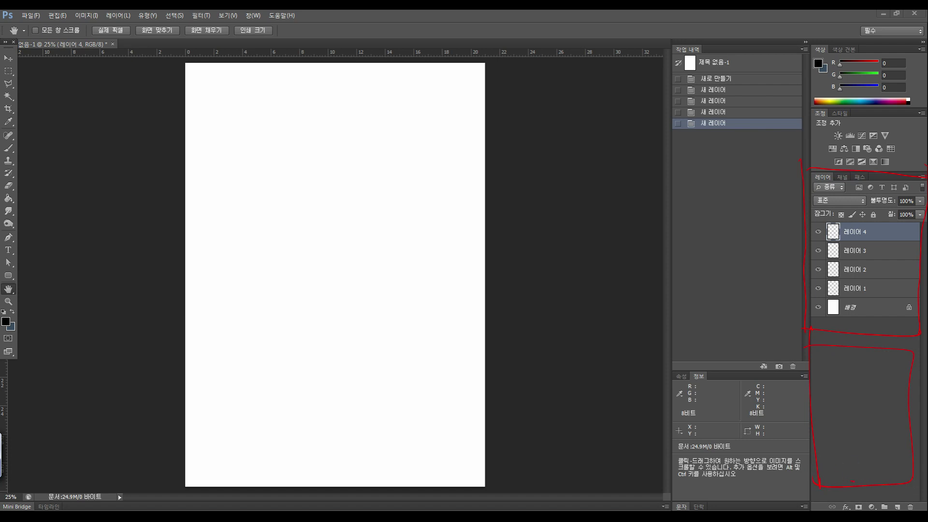
{"action": "key", "text": "Escape"}
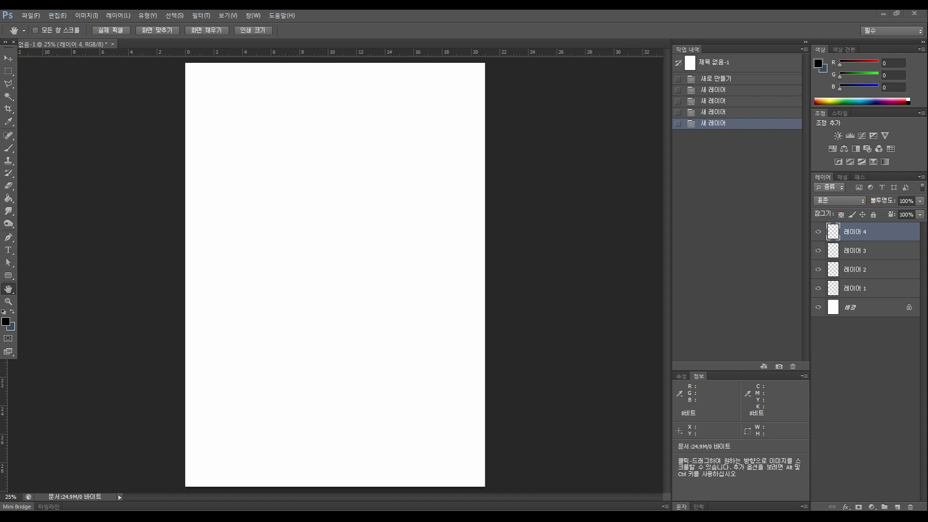
{"action": "left_click", "coordinate": [862, 201]}
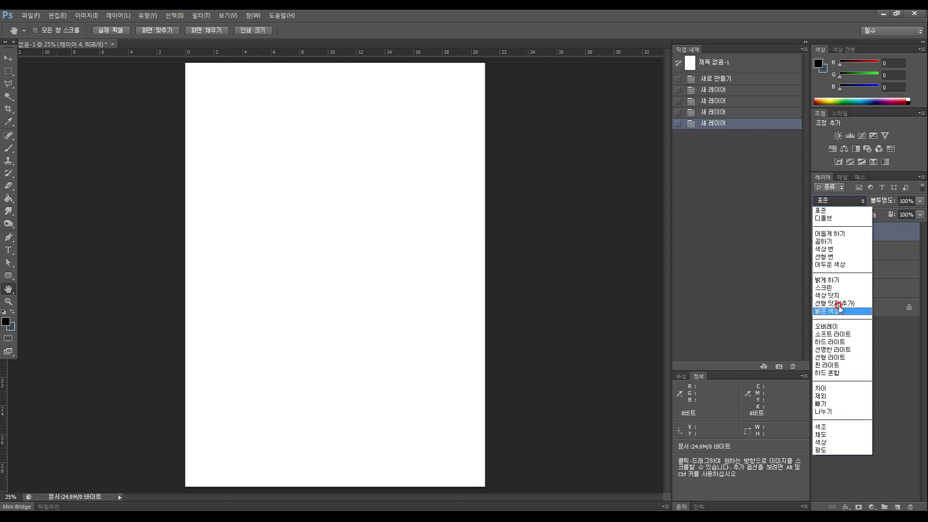
{"action": "left_click", "coordinate": [900, 374]}
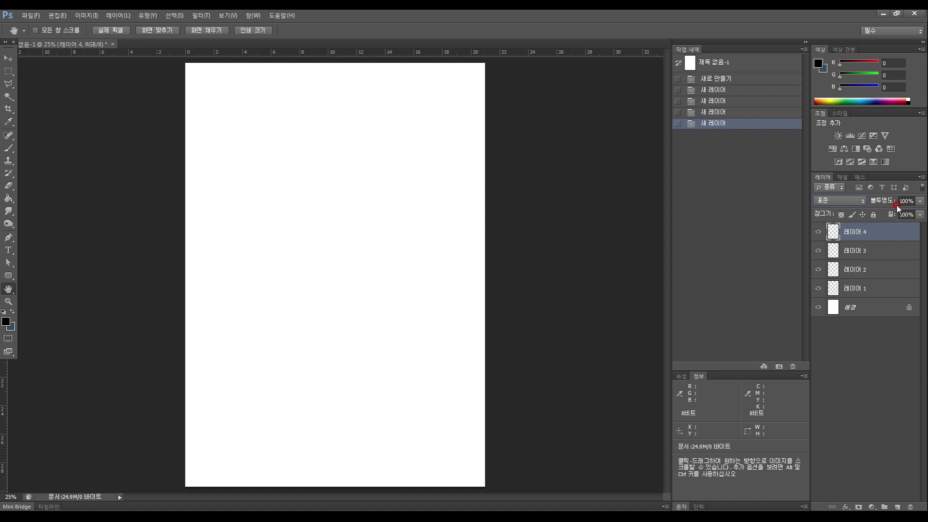
{"action": "left_click", "coordinate": [877, 203]}
Step: Select a rectangle about 7.8 by 8.2 cm in the page's upper left on 레이어 4 and fill it with black
{"action": "left_click", "coordinate": [8, 71]}
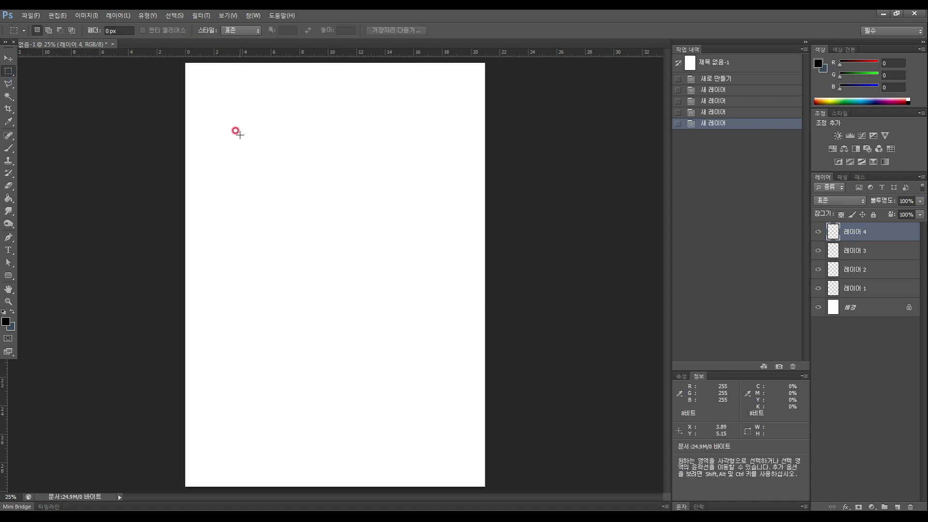
{"action": "left_click_drag", "start_coordinate": [221, 119], "coordinate": [333, 237]}
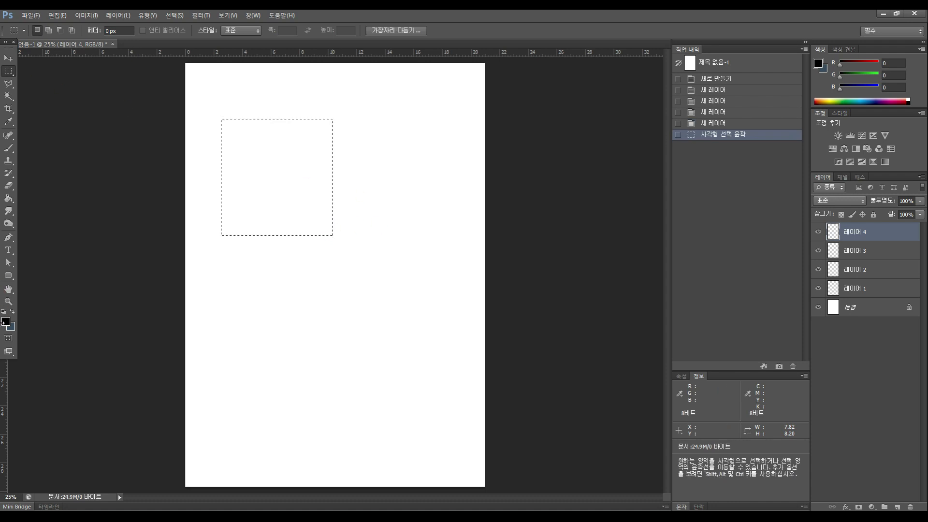
{"action": "left_click", "coordinate": [6, 321]}
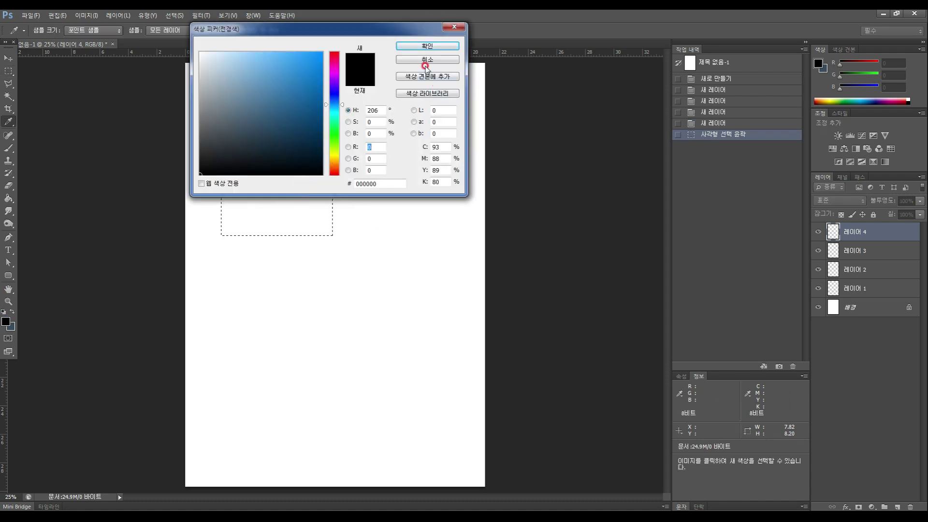
{"action": "left_click", "coordinate": [426, 46]}
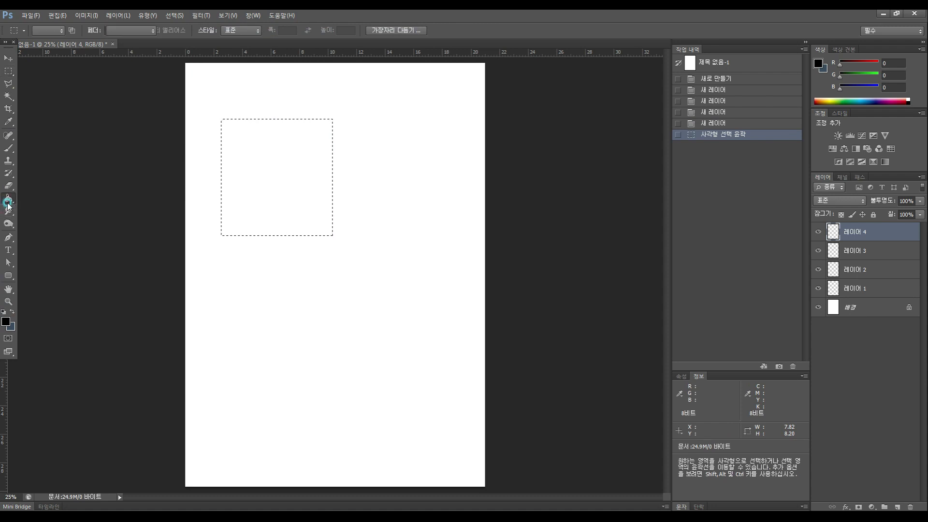
{"action": "left_click", "coordinate": [8, 205]}
{"action": "double_click", "coordinate": [245, 187]}
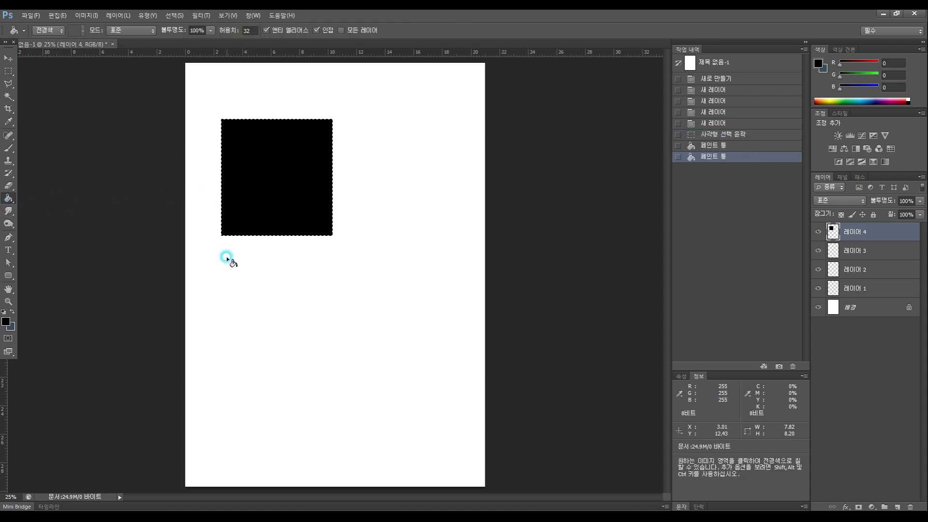
Step: Deselect the filled area and move the black square slightly down and to the right
{"action": "left_click", "coordinate": [8, 71]}
{"action": "left_click", "coordinate": [366, 341]}
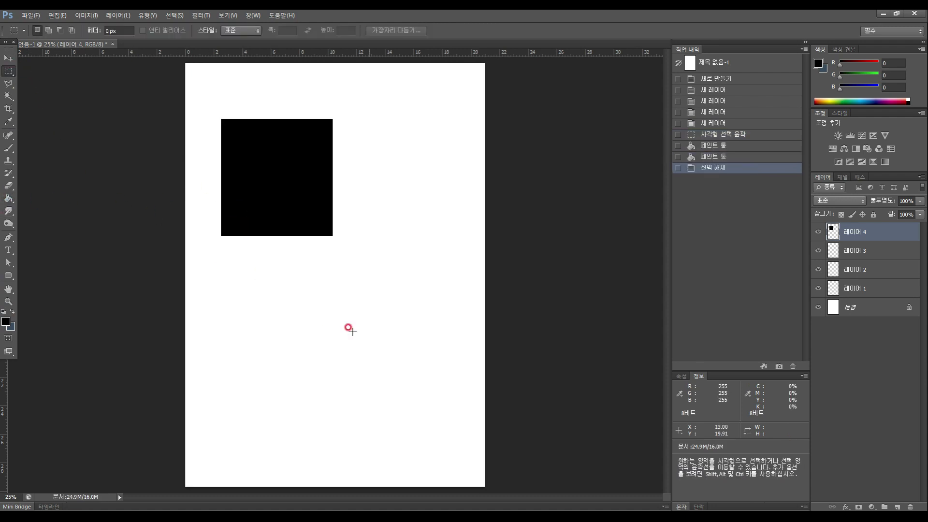
{"action": "left_click", "coordinate": [5, 58]}
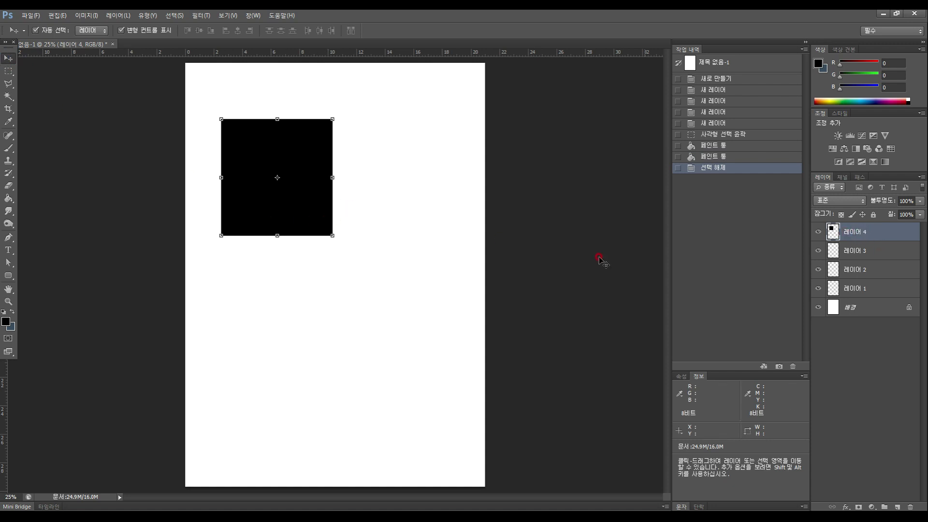
{"action": "left_click_drag", "start_coordinate": [293, 199], "coordinate": [311, 212]}
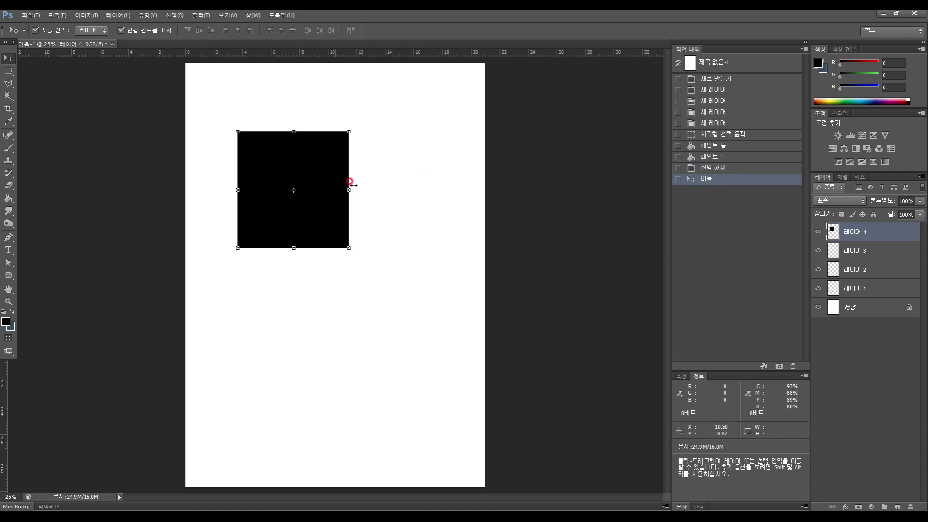
Step: Lower the opacity of 레이어 4 to 46% and restore it to 100%
{"action": "left_click", "coordinate": [918, 201]}
{"action": "left_click_drag", "start_coordinate": [919, 211], "coordinate": [895, 219]}
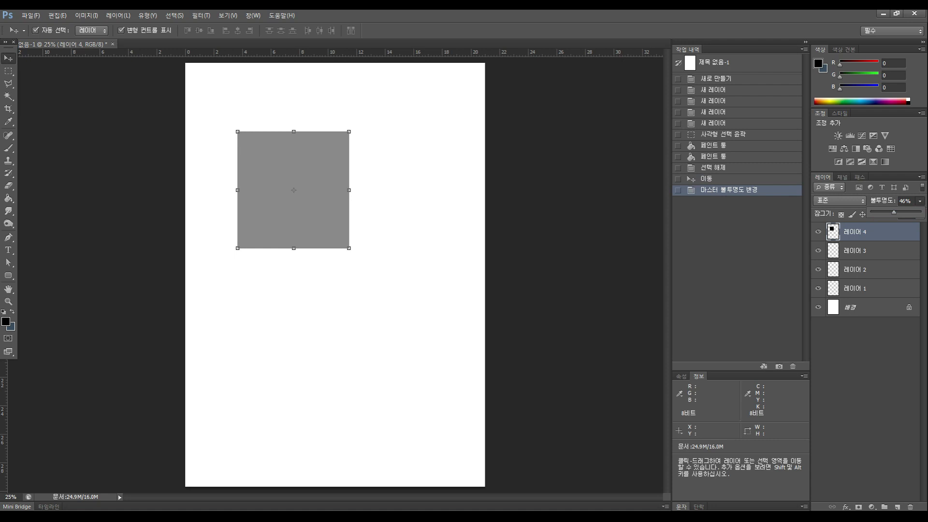
{"action": "left_click", "coordinate": [892, 213]}
{"action": "key", "text": "0"}
{"action": "left_click", "coordinate": [258, 173]}
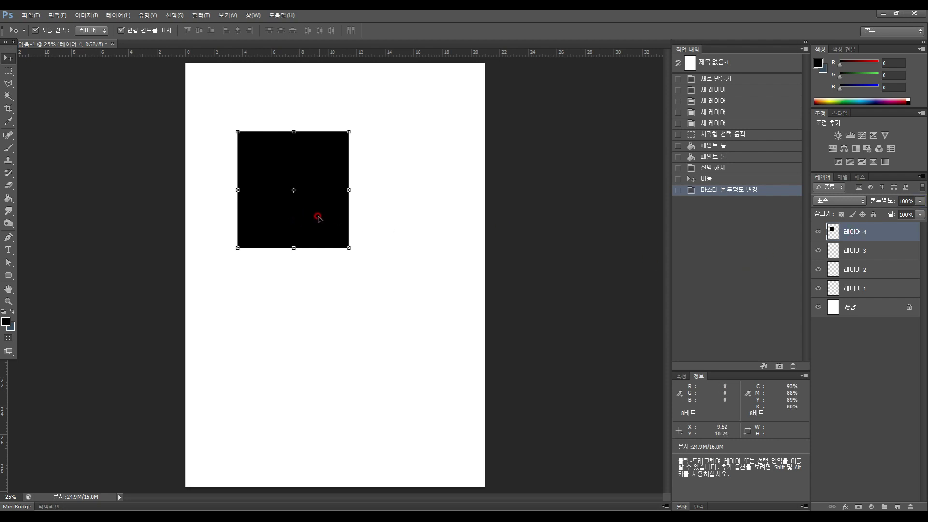
Step: Duplicate 레이어 4 and separate the two squares, with the copy in the page's upper left and the original below it to the right
{"action": "left_click_drag", "start_coordinate": [318, 217], "coordinate": [347, 249]}
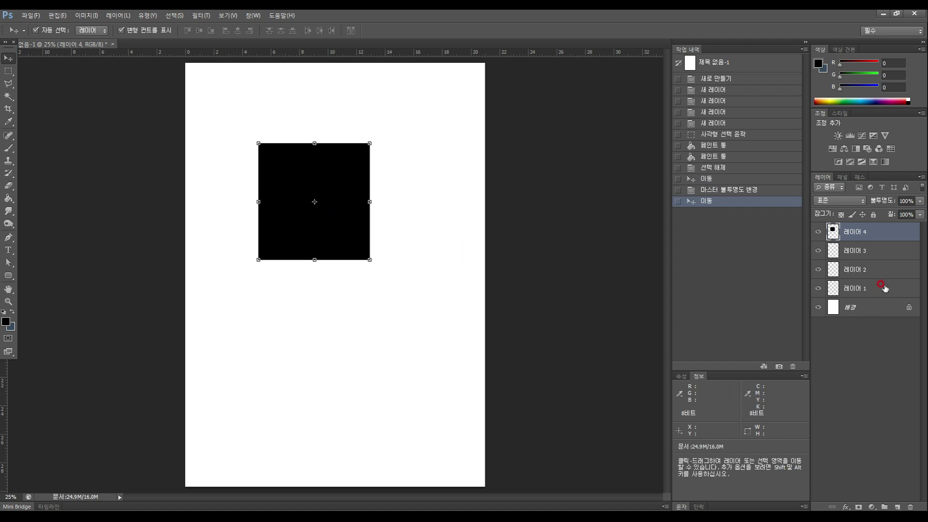
{"action": "left_click_drag", "start_coordinate": [883, 233], "coordinate": [897, 507]}
{"action": "left_click_drag", "start_coordinate": [306, 209], "coordinate": [293, 151]}
{"action": "left_click_drag", "start_coordinate": [345, 237], "coordinate": [379, 302]}
{"action": "left_click_drag", "start_coordinate": [306, 151], "coordinate": [293, 173]}
Step: Move the 레이어 4 square up so that it partly overlaps the duplicated square
{"action": "left_click", "coordinate": [886, 250]}
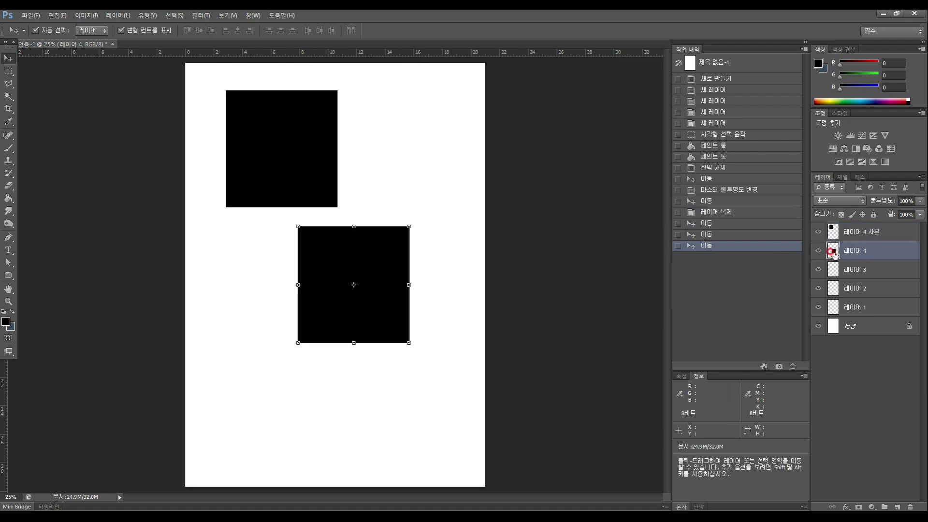
{"action": "right_click", "coordinate": [380, 273]}
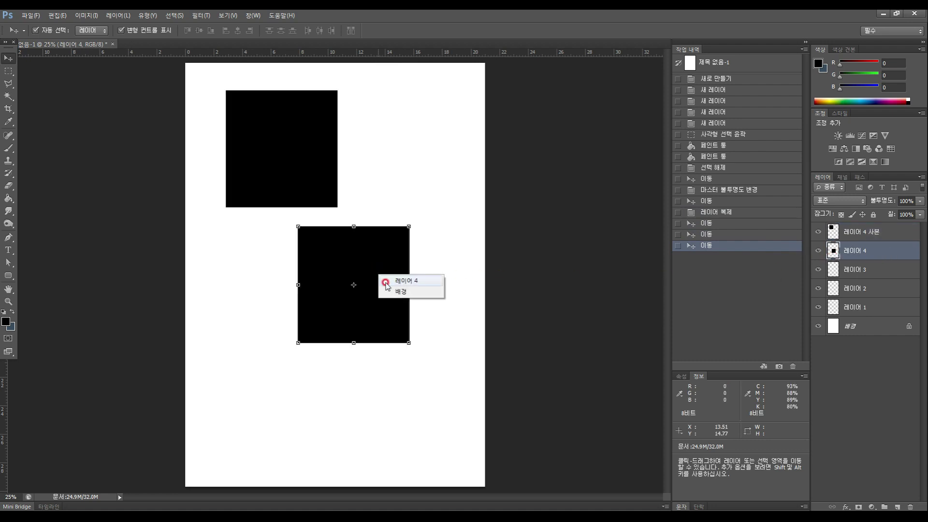
{"action": "left_click", "coordinate": [416, 302]}
{"action": "left_click_drag", "start_coordinate": [364, 303], "coordinate": [350, 195]}
Step: Set the opacity of 레이어 4 사본 to 64%
{"action": "left_click", "coordinate": [234, 161]}
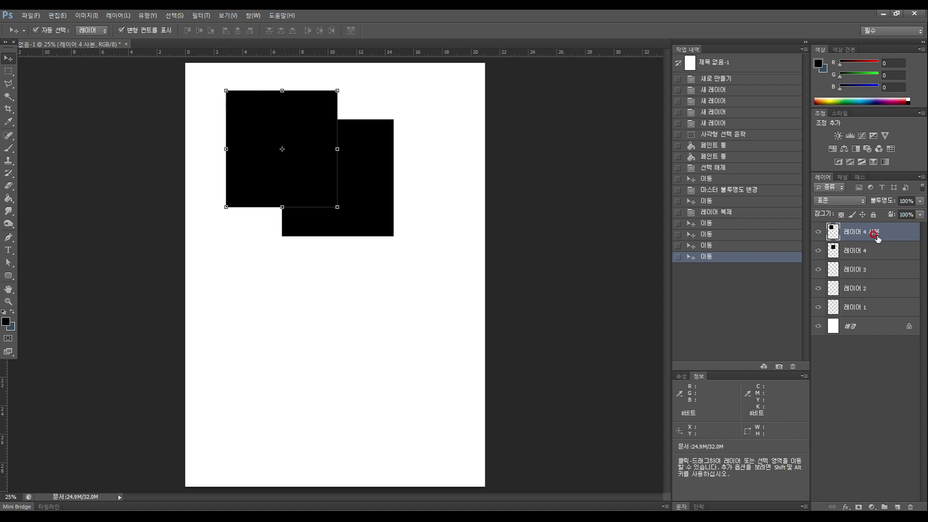
{"action": "left_click", "coordinate": [919, 200]}
{"action": "mouse_move", "coordinate": [920, 212]}
{"action": "left_mouse_down"}
{"action": "mouse_move", "coordinate": [888, 213]}
{"action": "mouse_move", "coordinate": [903, 212]}
{"action": "left_mouse_up"}
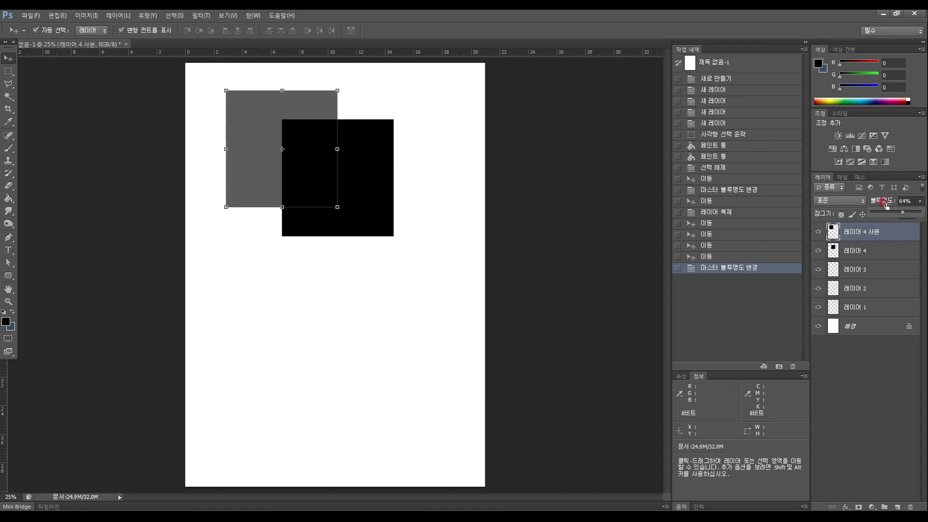
{"action": "left_click", "coordinate": [921, 238]}
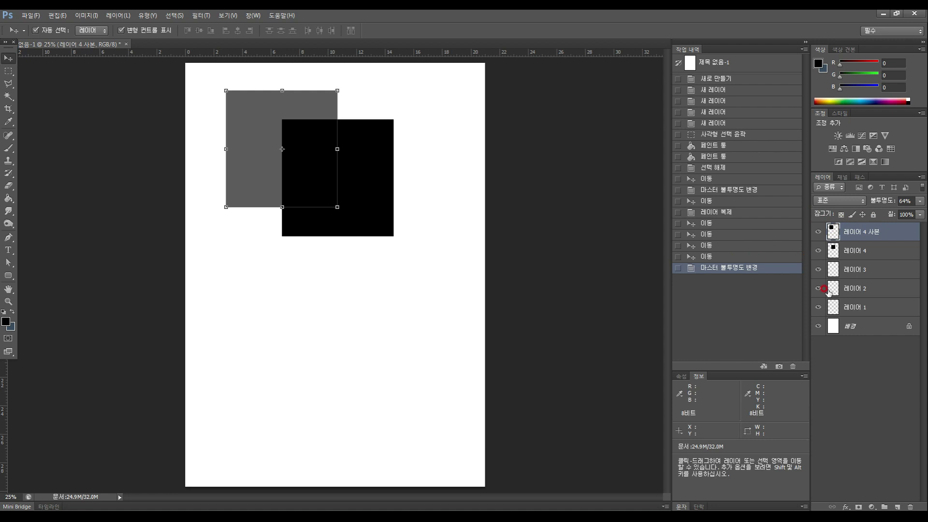
Step: Hide the background layer and move the semi-transparent square down so it overlaps the black square's lower-left corner
{"action": "left_click", "coordinate": [819, 326]}
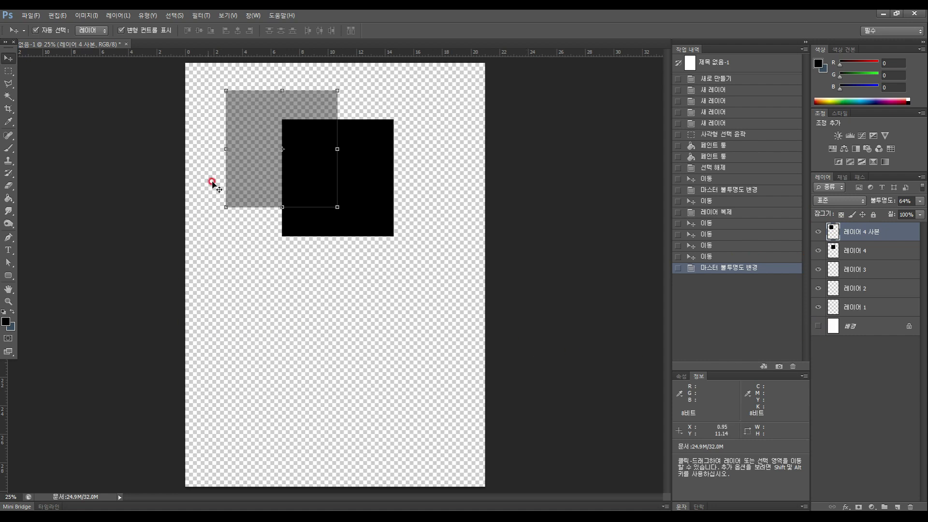
{"action": "mouse_move", "coordinate": [268, 178]}
{"action": "left_mouse_down"}
{"action": "mouse_move", "coordinate": [235, 207]}
{"action": "mouse_move", "coordinate": [251, 182]}
{"action": "mouse_move", "coordinate": [252, 142]}
{"action": "mouse_move", "coordinate": [262, 184]}
{"action": "left_mouse_up"}
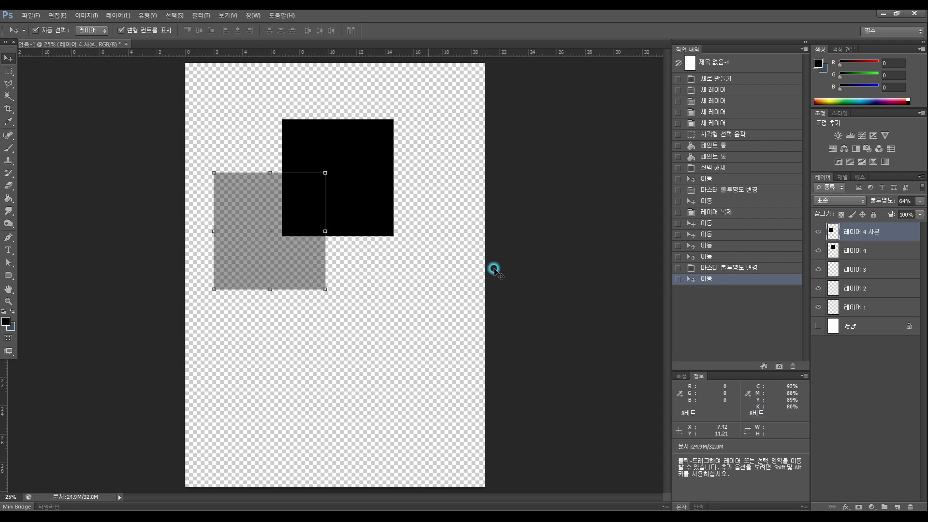
{"action": "left_click", "coordinate": [818, 326]}
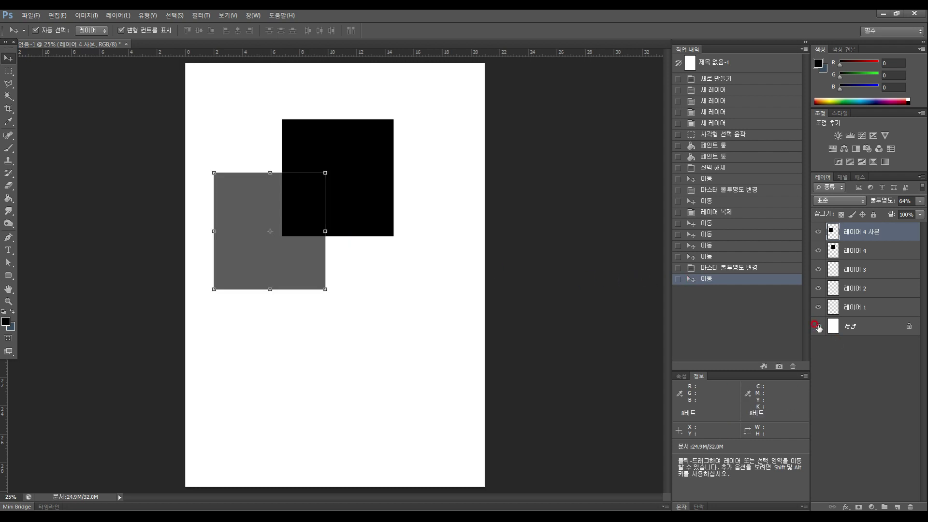
{"action": "left_click", "coordinate": [818, 326]}
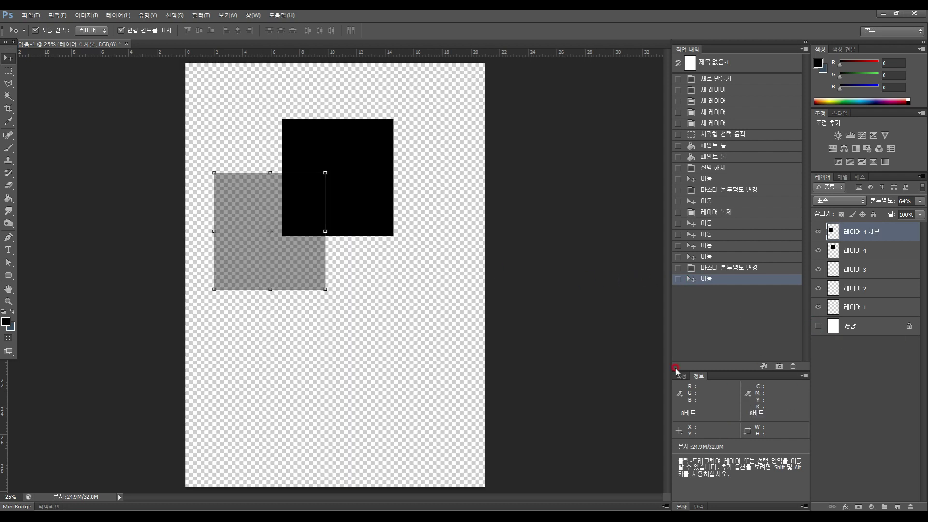
Step: Lock the transparent pixels of 레이어 4 사본 and move the opaque black square to the page's upper right
{"action": "left_click", "coordinate": [841, 215]}
{"action": "left_click", "coordinate": [369, 170]}
{"action": "left_click_drag", "start_coordinate": [373, 191], "coordinate": [398, 158]}
{"action": "left_click_drag", "start_coordinate": [341, 174], "coordinate": [414, 185]}
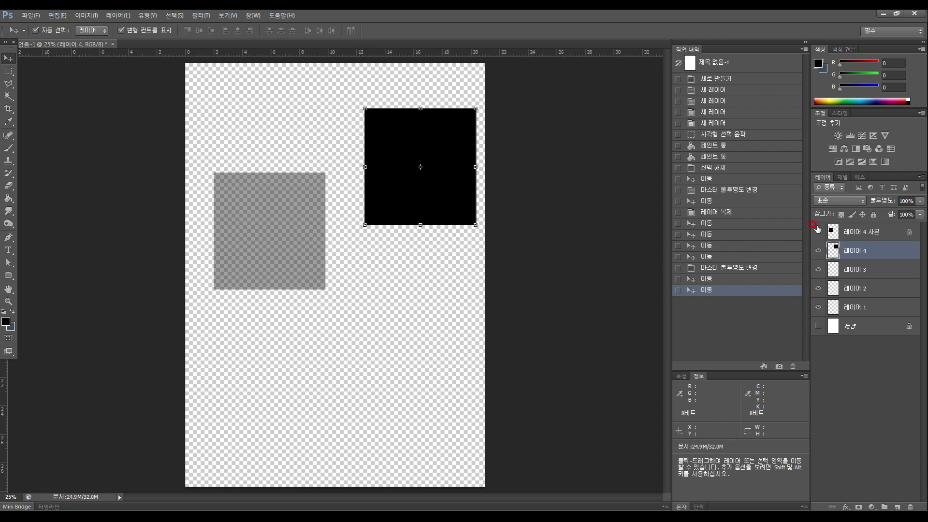
Step: Change the lock on 레이어 4 사본 from transparent pixels to image pixels
{"action": "left_click", "coordinate": [896, 232]}
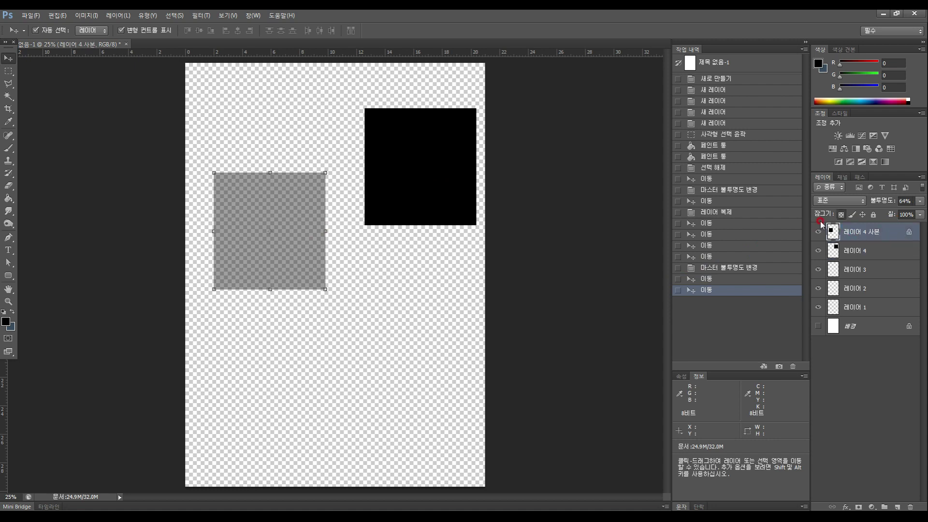
{"action": "left_click", "coordinate": [839, 216]}
{"action": "left_click", "coordinate": [852, 216]}
Step: Try to paint on the semi-transparent square with the Brush tool while its image pixels are locked
{"action": "left_click", "coordinate": [9, 147]}
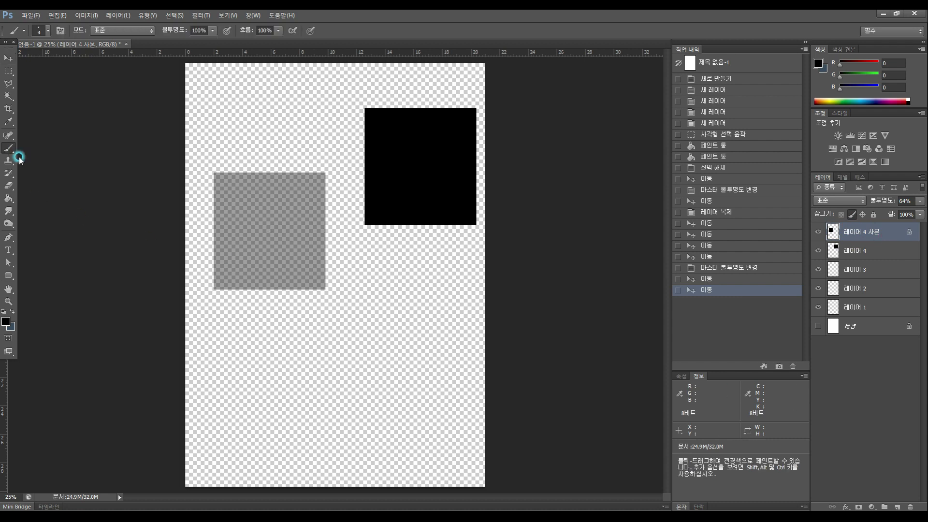
{"action": "left_click", "coordinate": [227, 236]}
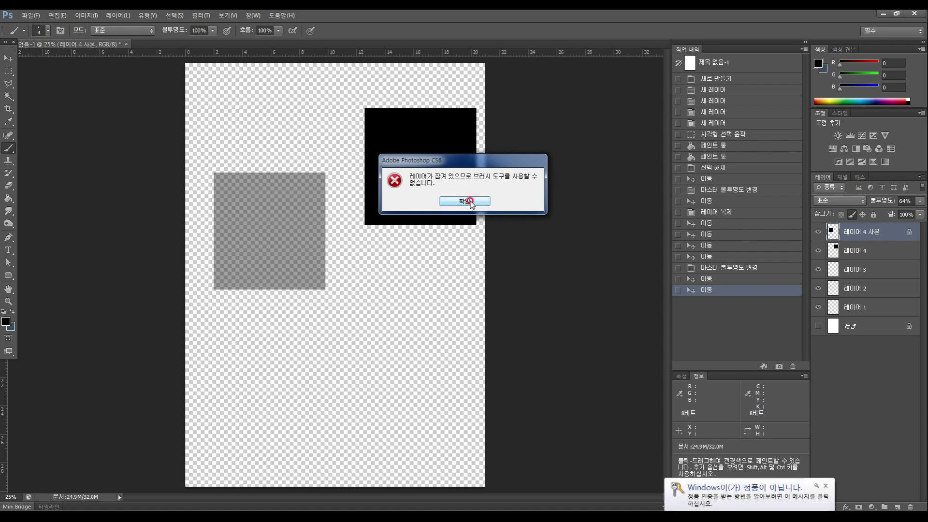
{"action": "left_click", "coordinate": [471, 202]}
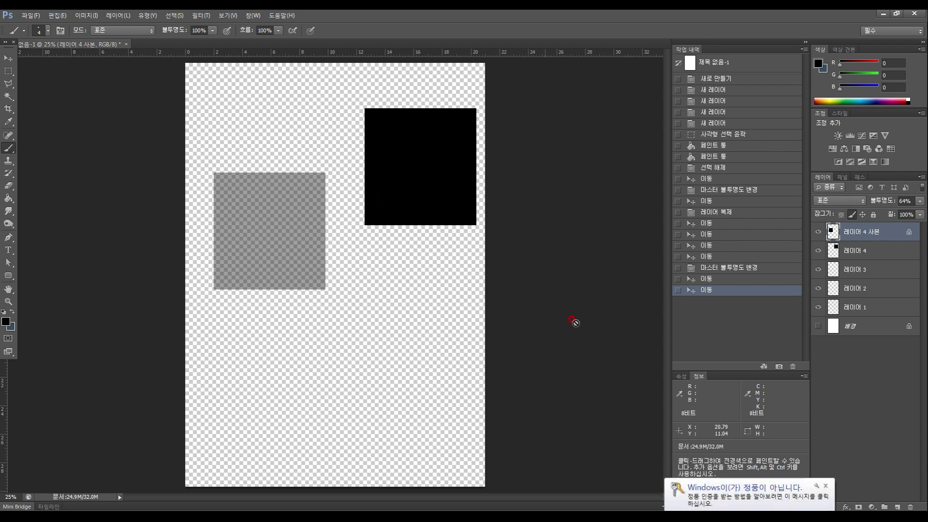
{"action": "left_click", "coordinate": [825, 485]}
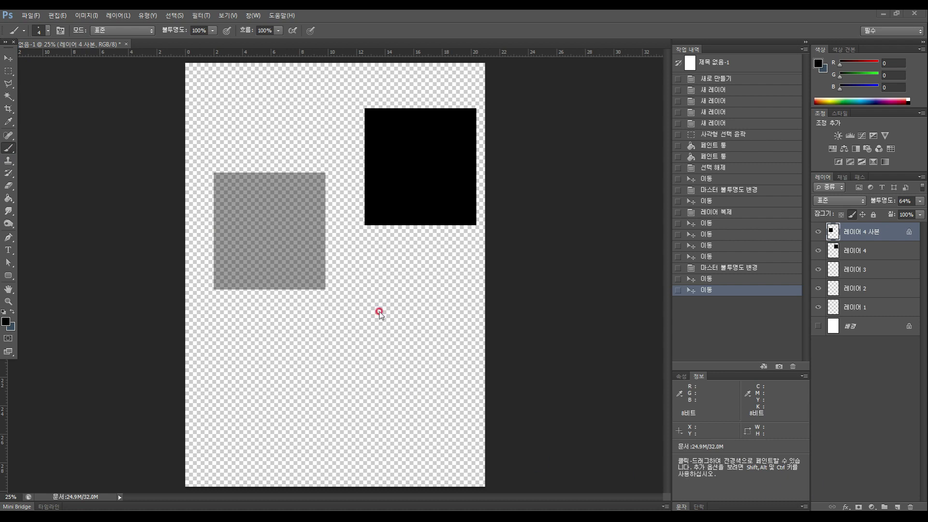
Step: Remove the image pixel lock from 레이어 4 사본 and lock the layer's position instead
{"action": "left_click", "coordinate": [853, 216]}
{"action": "left_click", "coordinate": [849, 216]}
{"action": "left_click", "coordinate": [863, 240]}
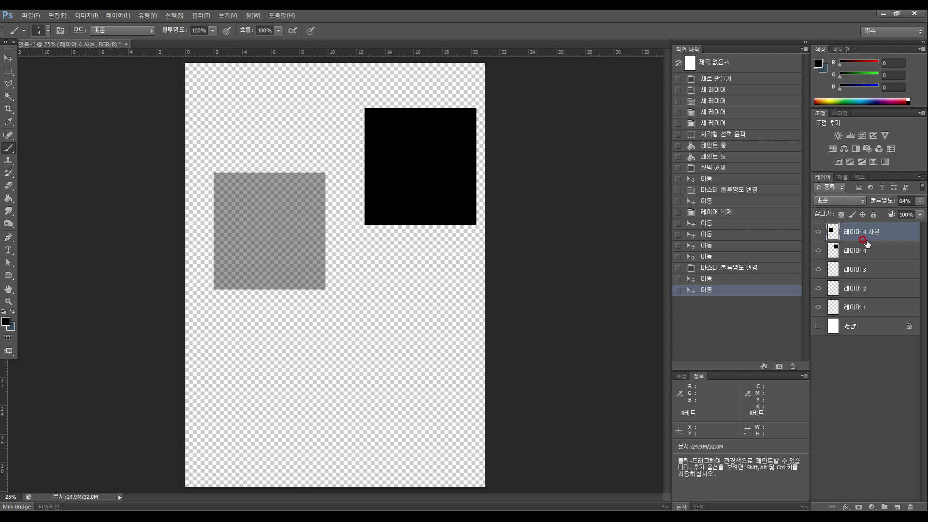
{"action": "left_click", "coordinate": [874, 214]}
{"action": "left_click", "coordinate": [862, 216]}
{"action": "left_click", "coordinate": [898, 236]}
Step: Try to move the position-locked semi-transparent square with the Move tool
{"action": "key", "text": "v"}
{"action": "left_click", "coordinate": [267, 219]}
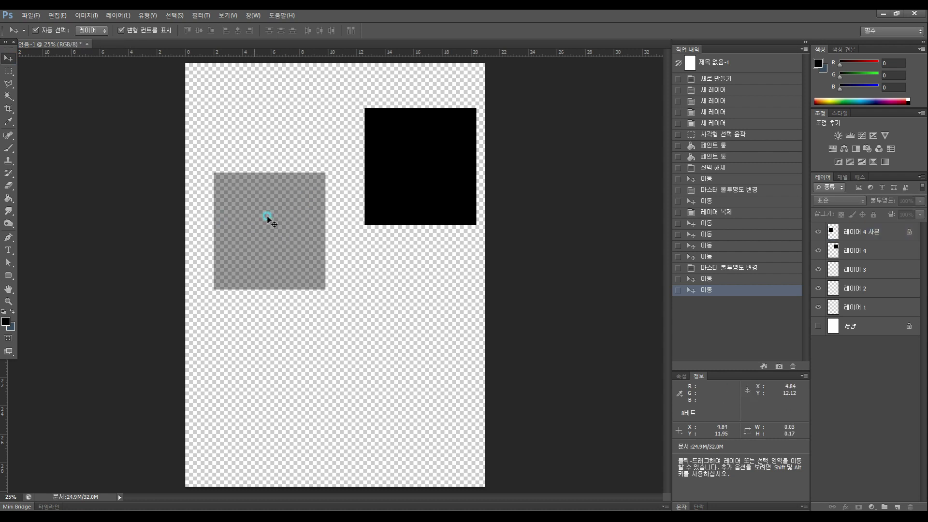
{"action": "left_click", "coordinate": [302, 223]}
{"action": "left_click_drag", "start_coordinate": [302, 221], "coordinate": [309, 217]}
{"action": "left_click_drag", "start_coordinate": [54, 61], "coordinate": [55, 61]}
{"action": "left_click", "coordinate": [91, 31]}
{"action": "left_click", "coordinate": [280, 257]}
{"action": "mouse_move", "coordinate": [96, 35]}
{"action": "left_mouse_down"}
{"action": "mouse_move", "coordinate": [71, 24]}
{"action": "mouse_move", "coordinate": [111, 33]}
{"action": "left_mouse_up"}
{"action": "mouse_move", "coordinate": [43, 36]}
{"action": "left_mouse_down"}
{"action": "mouse_move", "coordinate": [10, 24]}
{"action": "mouse_move", "coordinate": [43, 36]}
{"action": "left_mouse_up"}
{"action": "mouse_move", "coordinate": [136, 39]}
{"action": "left_mouse_down"}
{"action": "mouse_move", "coordinate": [124, 23]}
{"action": "mouse_move", "coordinate": [136, 40]}
{"action": "left_mouse_up"}
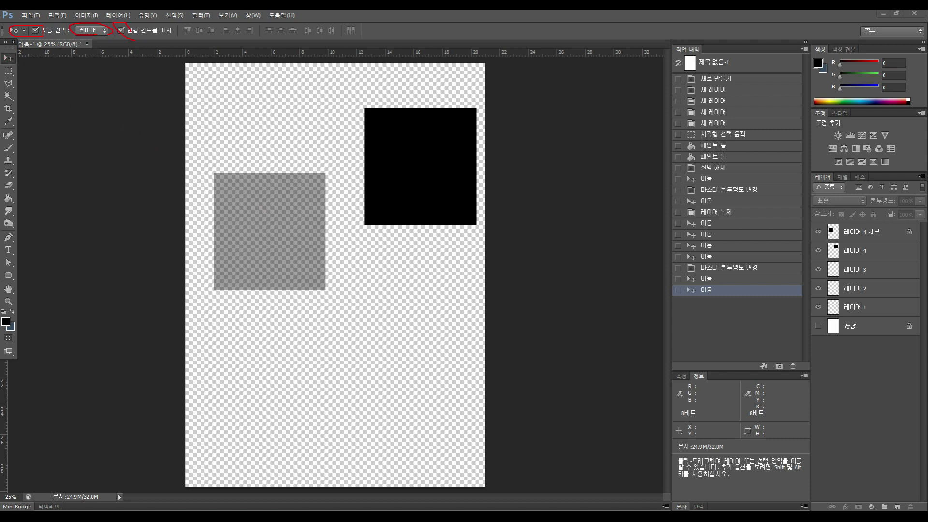
Step: Try once more to shift the semi-transparent square across the canvas while its position is locked
{"action": "left_click_drag", "start_coordinate": [278, 250], "coordinate": [261, 229]}
{"action": "left_click_drag", "start_coordinate": [275, 240], "coordinate": [312, 243]}
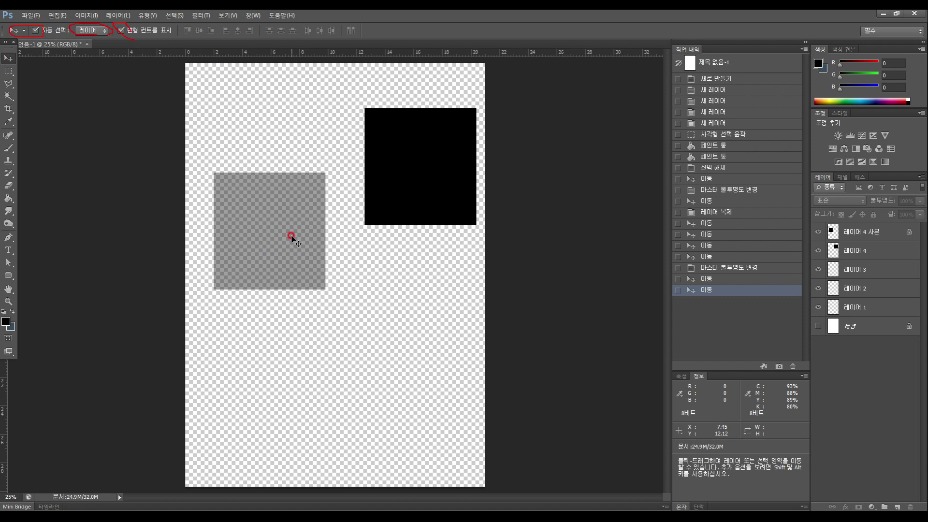
Step: Replace the position lock on 레이어 4 사본 with a lock on everything, and release that full lock again
{"action": "left_click", "coordinate": [863, 234]}
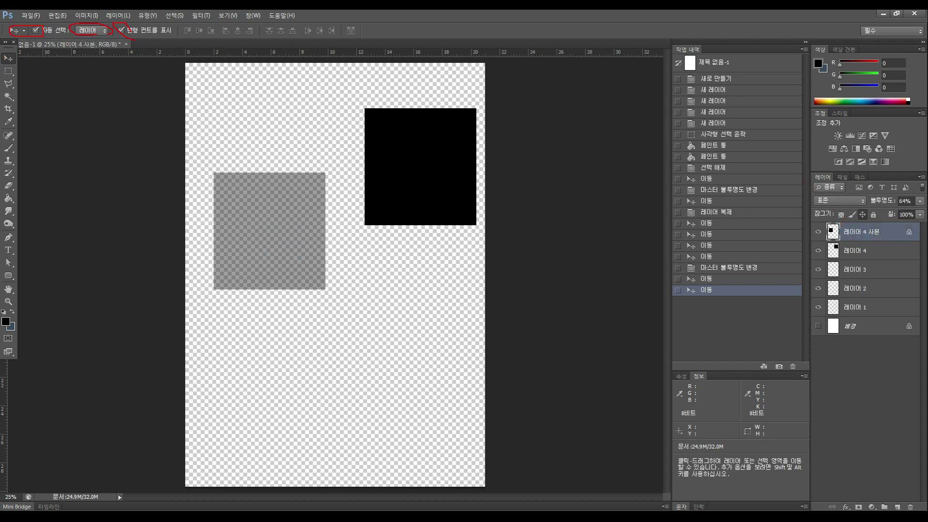
{"action": "key", "text": "Escape"}
{"action": "left_click", "coordinate": [863, 215]}
{"action": "left_click", "coordinate": [873, 215]}
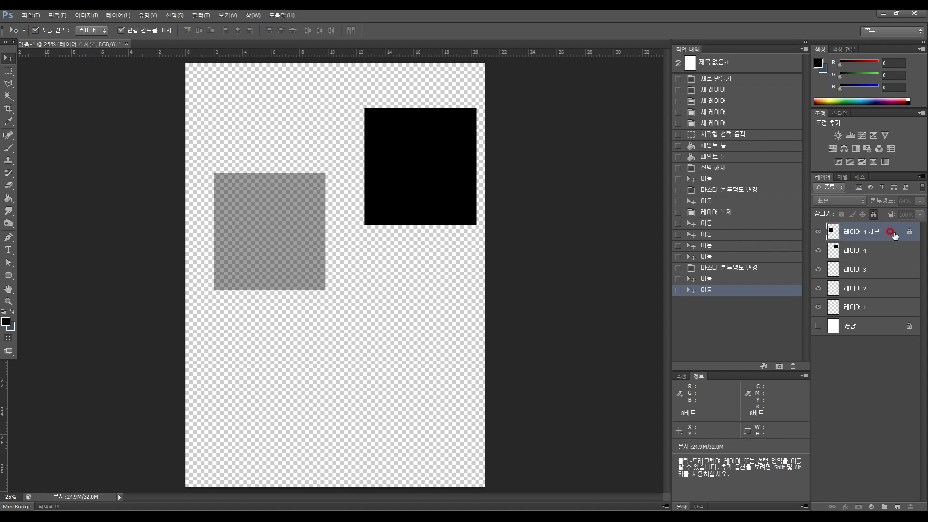
{"action": "left_click", "coordinate": [872, 214]}
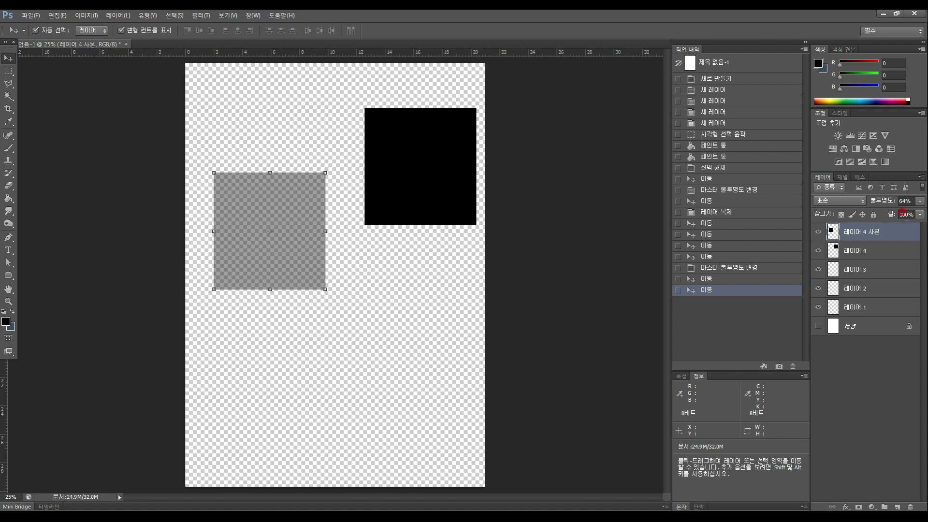
Step: Set both the fill and the opacity of 레이어 4 사본 to 100%
{"action": "left_click", "coordinate": [920, 215]}
{"action": "mouse_move", "coordinate": [921, 230]}
{"action": "left_mouse_down"}
{"action": "mouse_move", "coordinate": [889, 230]}
{"action": "mouse_move", "coordinate": [919, 226]}
{"action": "left_mouse_up"}
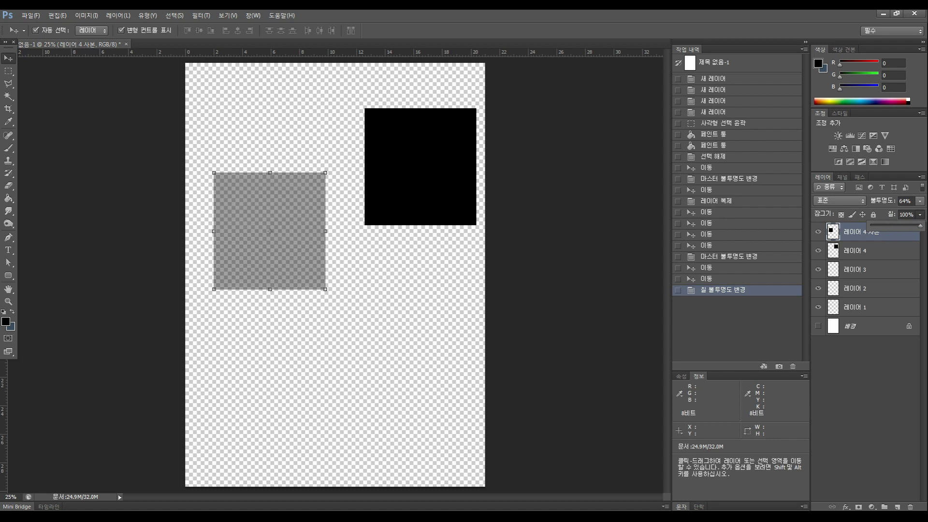
{"action": "left_click", "coordinate": [917, 202]}
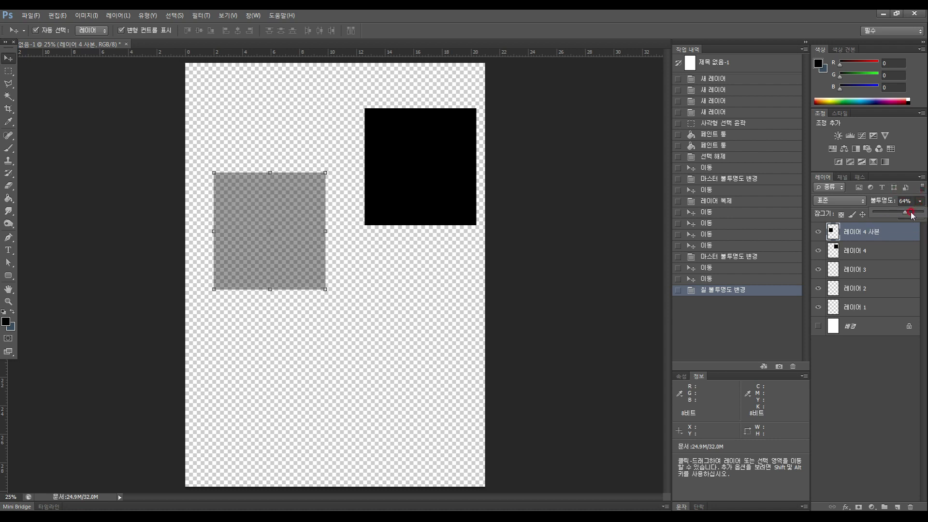
{"action": "left_click_drag", "start_coordinate": [908, 213], "coordinate": [923, 213]}
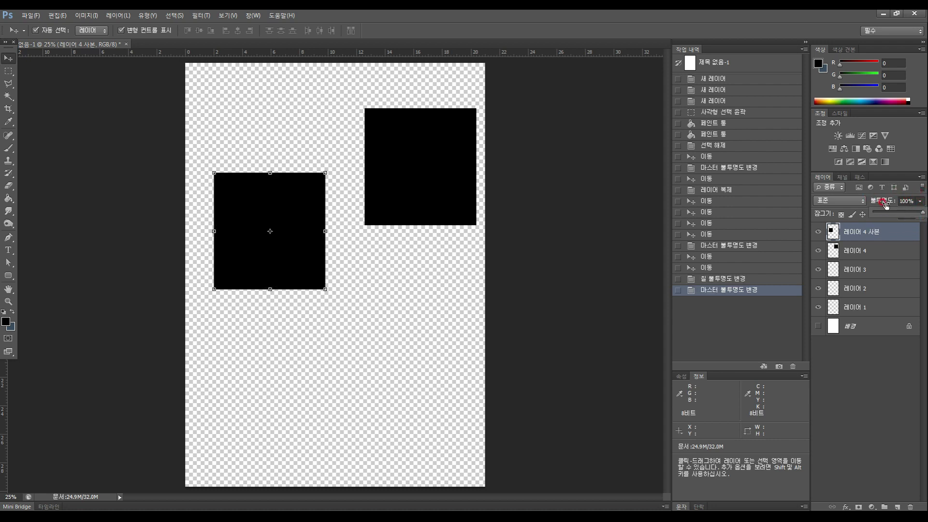
{"action": "left_click", "coordinate": [920, 214]}
{"action": "mouse_move", "coordinate": [922, 223]}
{"action": "left_mouse_down"}
{"action": "mouse_move", "coordinate": [887, 227]}
{"action": "mouse_move", "coordinate": [927, 226]}
{"action": "left_mouse_up"}
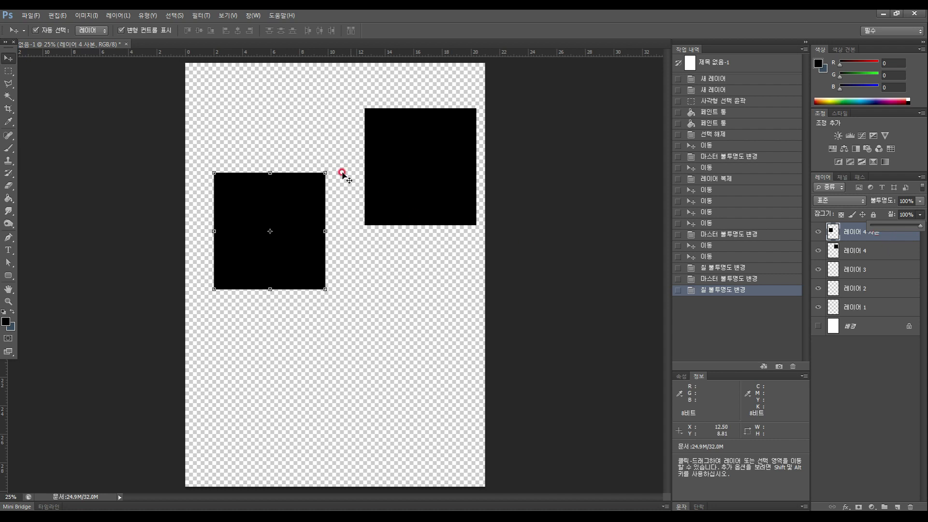
Step: Move the two black squares so they sit side by side at the same height in the upper part of the canvas
{"action": "left_click_drag", "start_coordinate": [265, 240], "coordinate": [259, 193]}
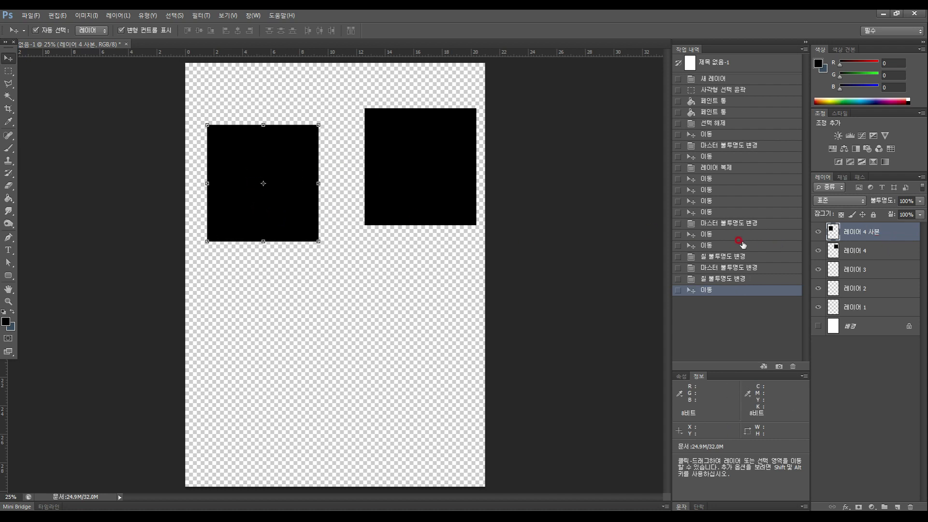
{"action": "left_click_drag", "start_coordinate": [422, 192], "coordinate": [409, 210]}
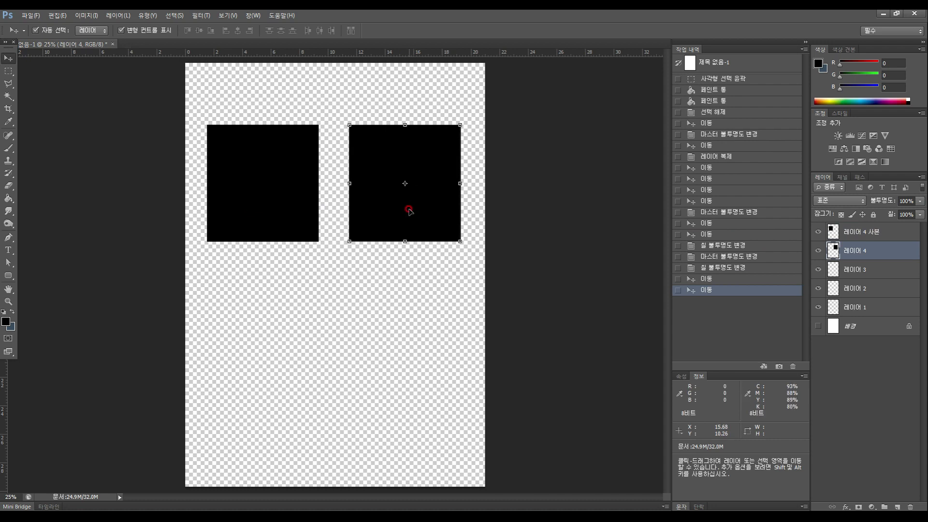
Step: Lower the opacity of 레이어 4 사본 to 50%, keeping its fill at 100%
{"action": "left_click", "coordinate": [894, 229]}
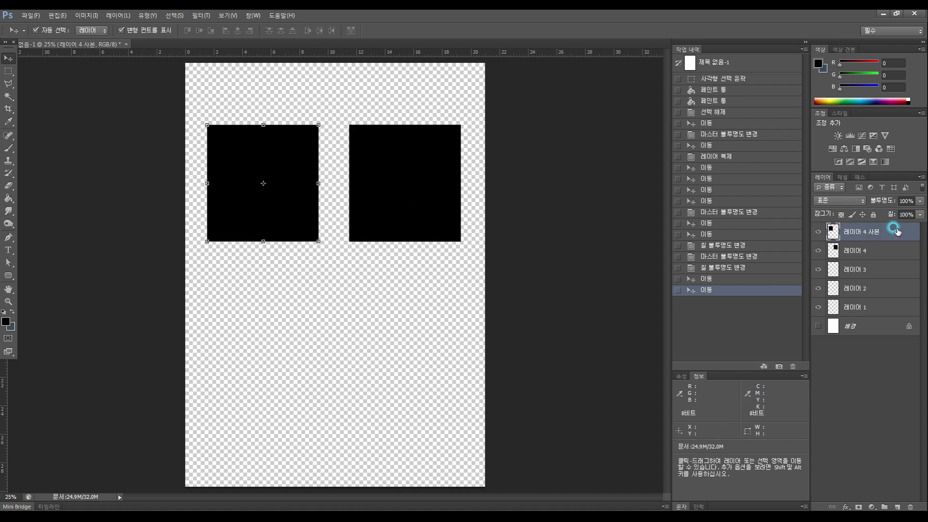
{"action": "left_click", "coordinate": [920, 204]}
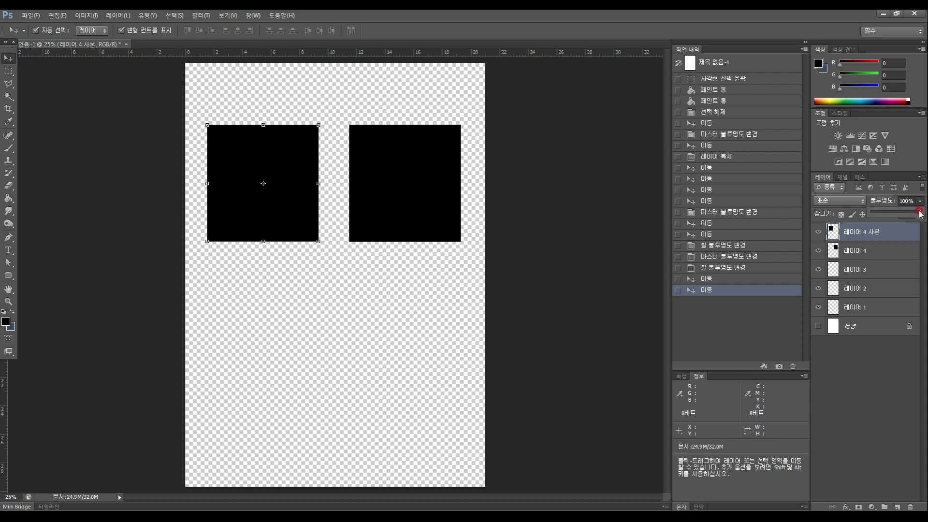
{"action": "left_click_drag", "start_coordinate": [920, 212], "coordinate": [897, 215]}
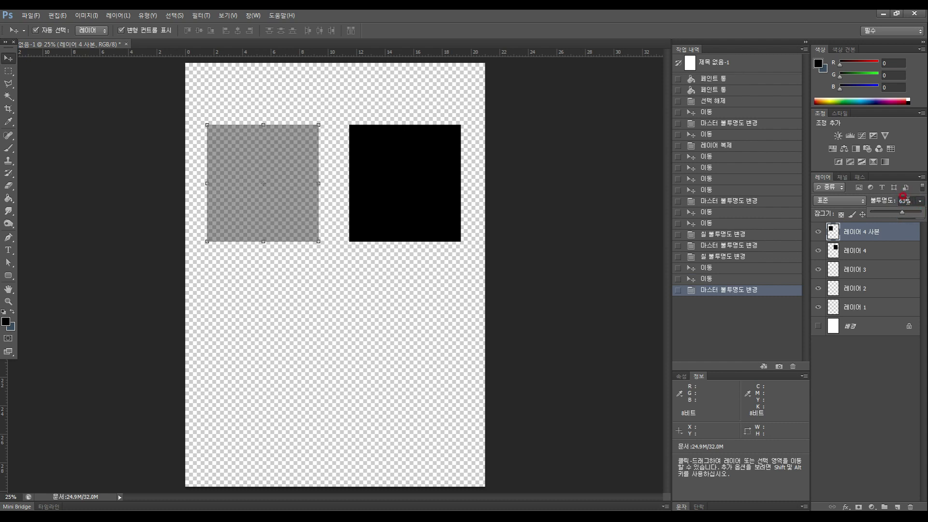
{"action": "type", "text": "5"}
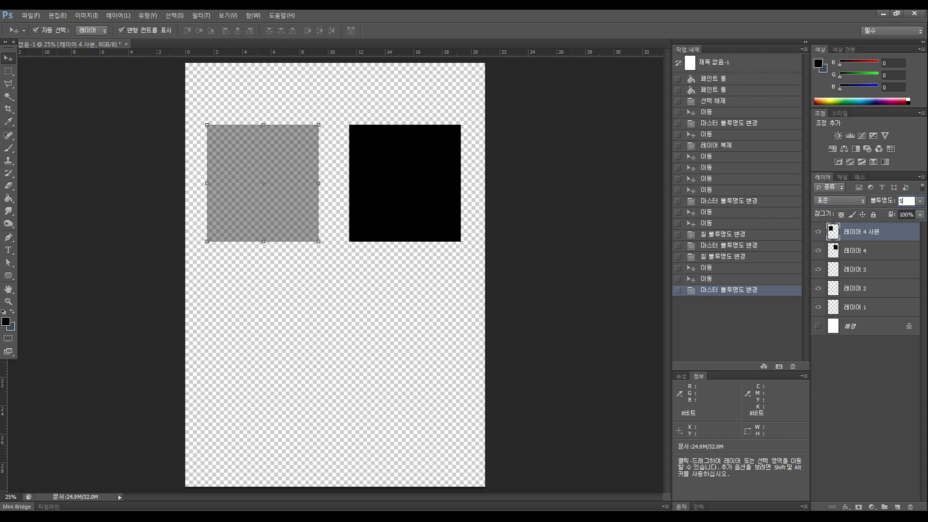
{"action": "type", "text": "0"}
{"action": "left_click", "coordinate": [255, 182]}
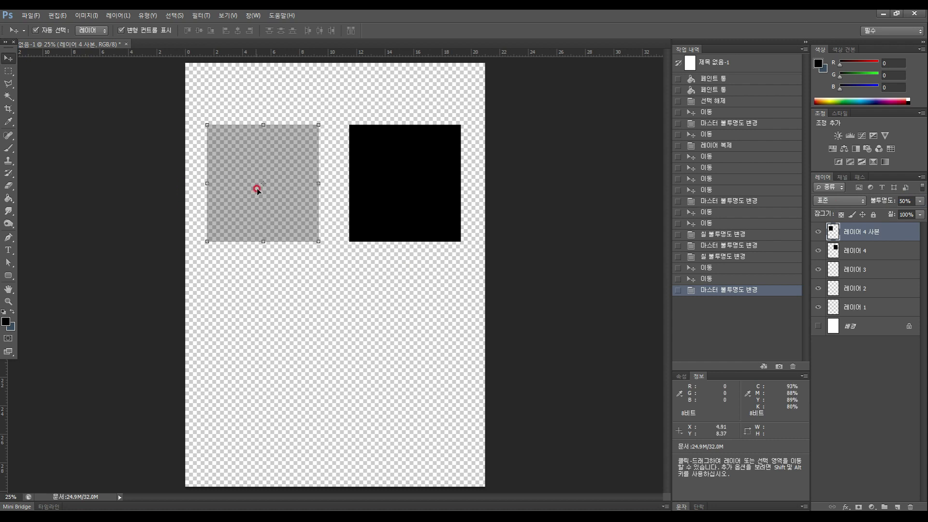
{"action": "left_click", "coordinate": [285, 276]}
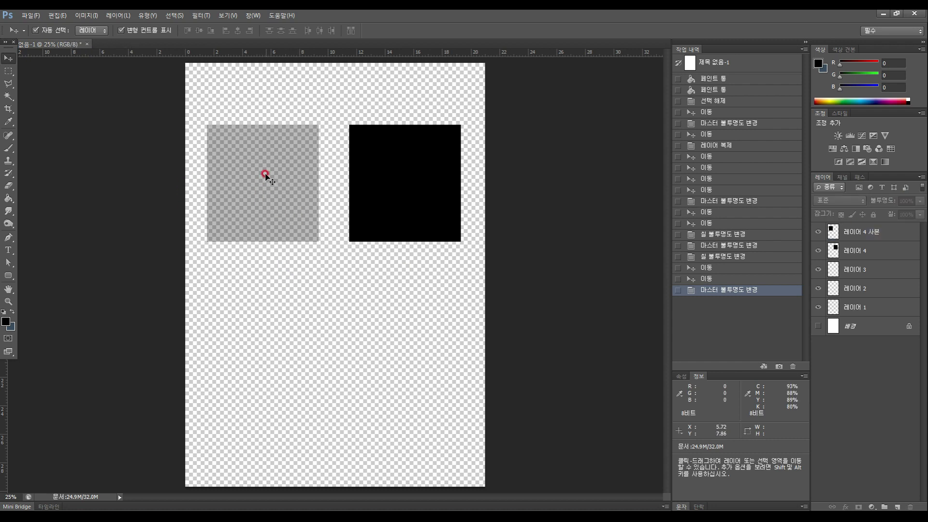
Step: Lower the fill of 레이어 4 to 50%, keeping its opacity at 100%
{"action": "left_click", "coordinate": [381, 198]}
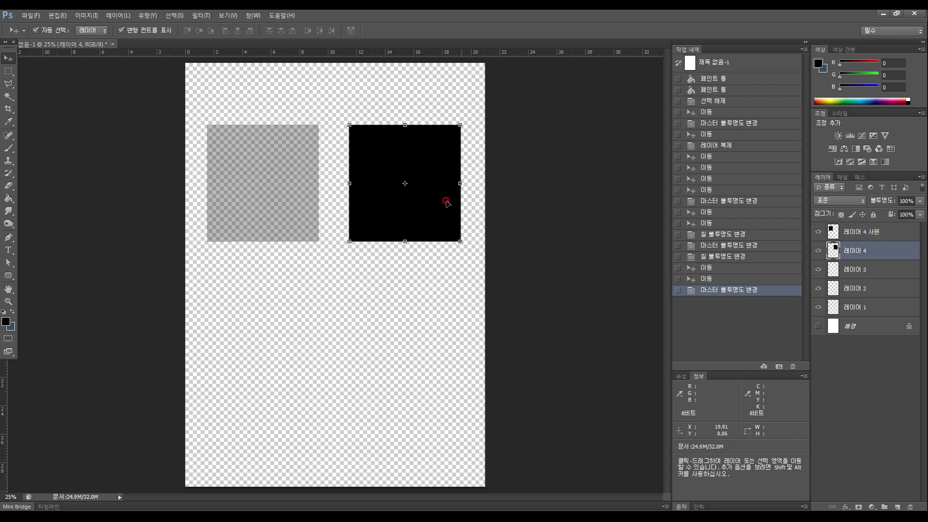
{"action": "left_click", "coordinate": [888, 253]}
{"action": "left_click", "coordinate": [920, 214]}
{"action": "left_click_drag", "start_coordinate": [920, 226], "coordinate": [901, 230]}
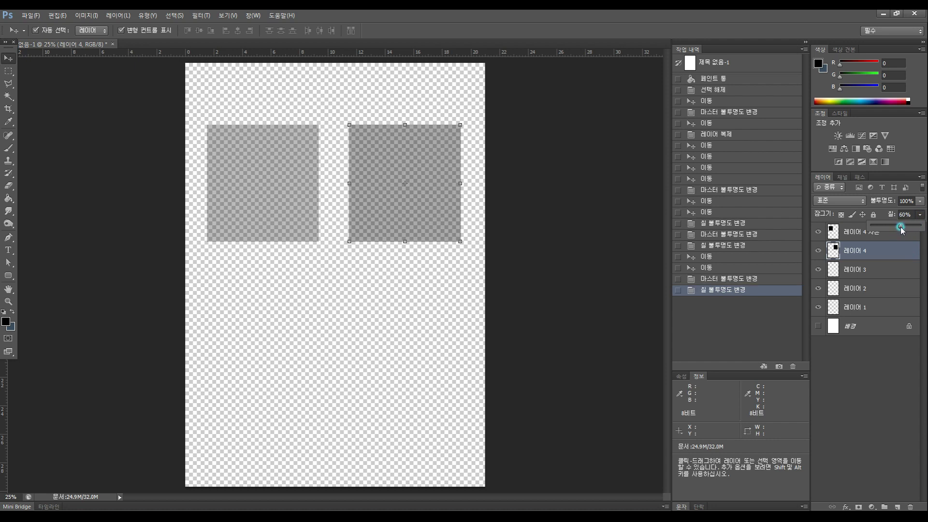
{"action": "left_click", "coordinate": [918, 220]}
{"action": "left_click", "coordinate": [878, 214]}
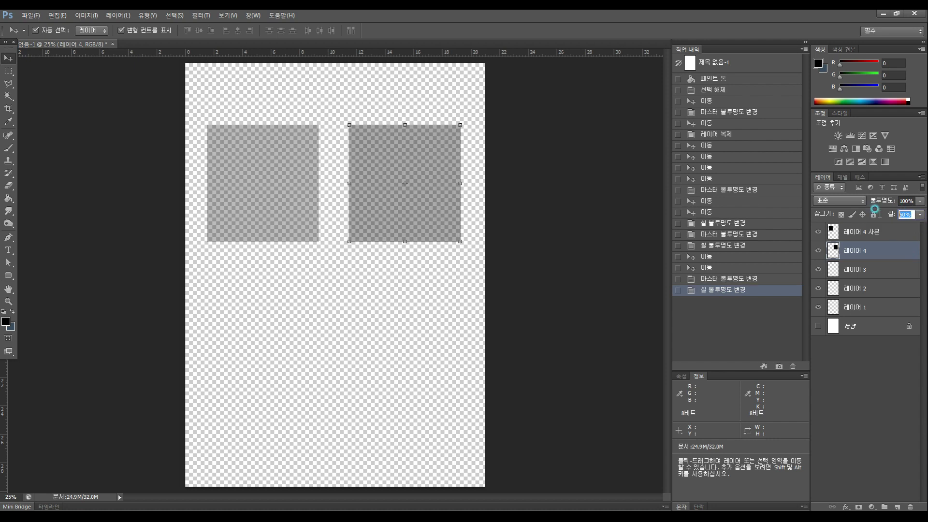
{"action": "type", "text": "050"}
{"action": "key", "text": "Return"}
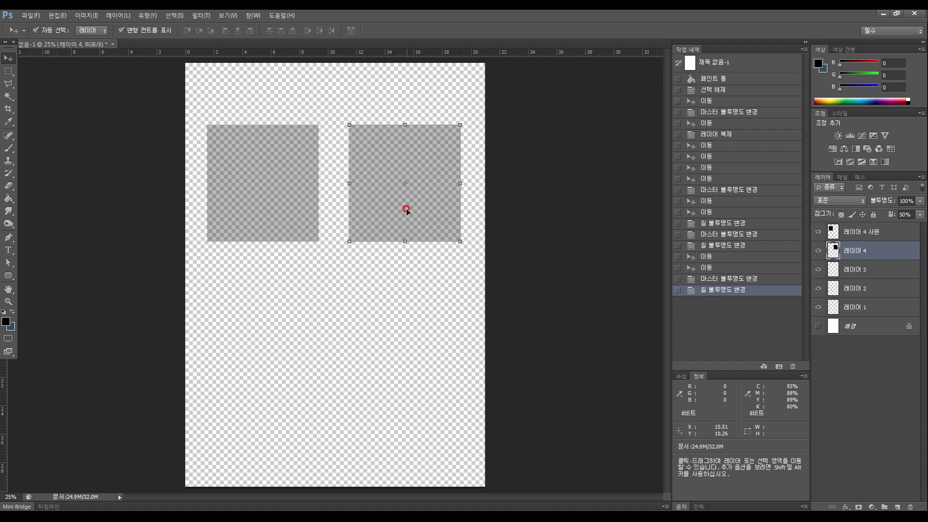
Step: Restore the opacity of 레이어 4 사본 and the fill of 레이어 4 to 100%
{"action": "left_click", "coordinate": [911, 227]}
{"action": "mouse_move", "coordinate": [920, 201]}
{"action": "left_mouse_down"}
{"action": "mouse_move", "coordinate": [907, 216]}
{"action": "mouse_move", "coordinate": [924, 216]}
{"action": "mouse_move", "coordinate": [924, 225]}
{"action": "left_mouse_up"}
{"action": "left_click", "coordinate": [893, 253]}
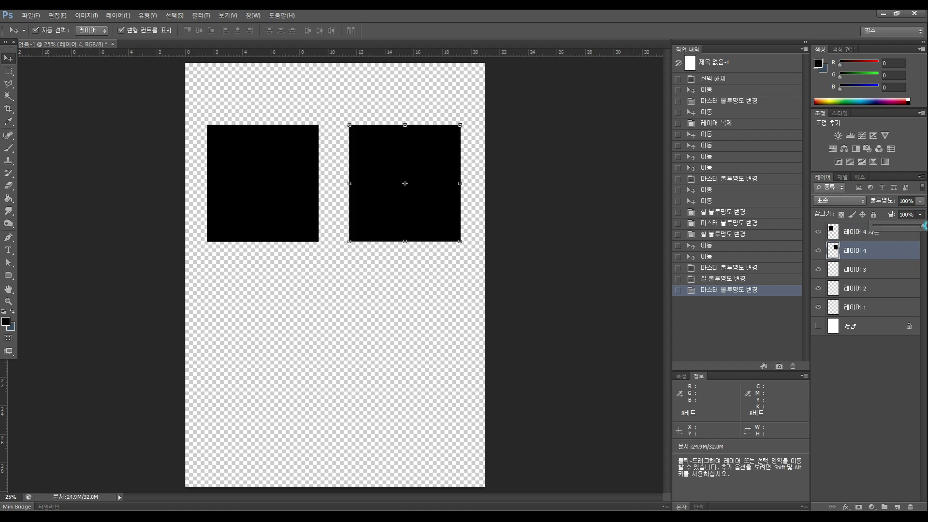
Step: Add a white outside stroke (획) about 40 px wide to 레이어 4 사본 through its layer style
{"action": "left_click", "coordinate": [242, 201]}
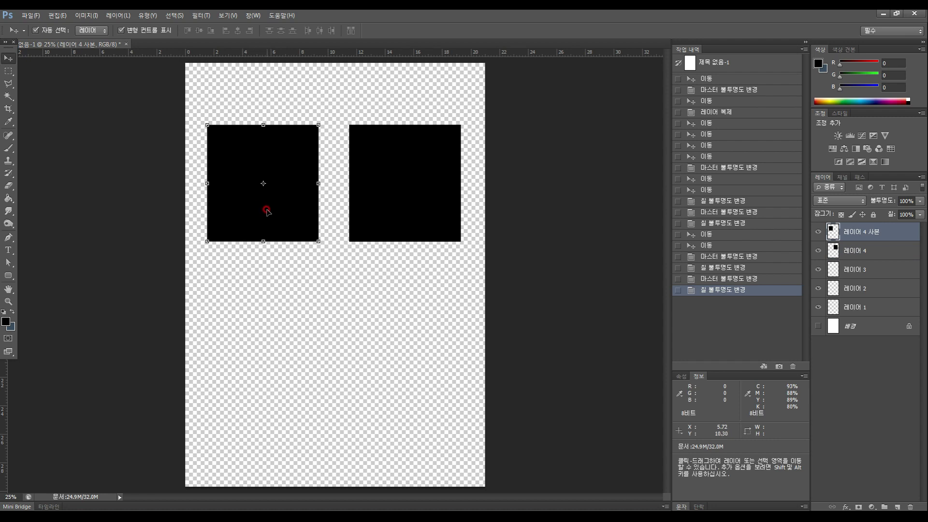
{"action": "double_click", "coordinate": [898, 235]}
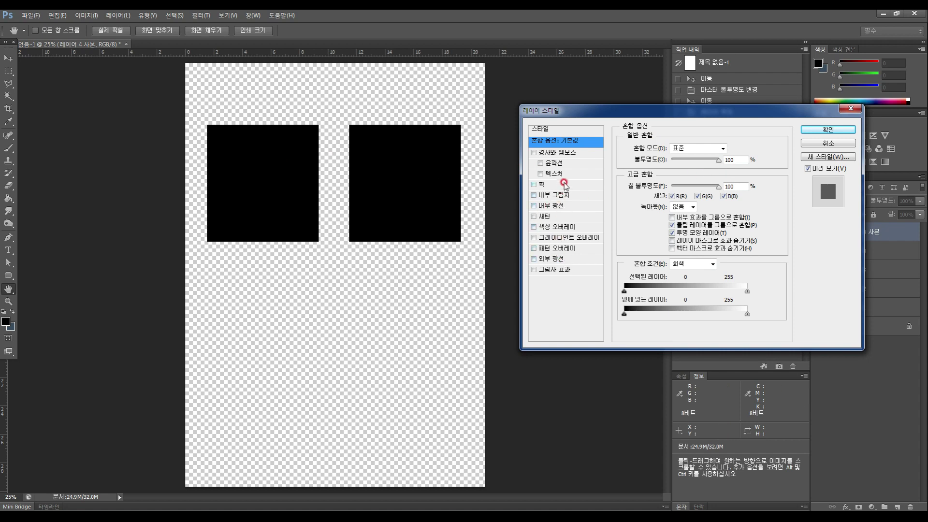
{"action": "left_click", "coordinate": [548, 186]}
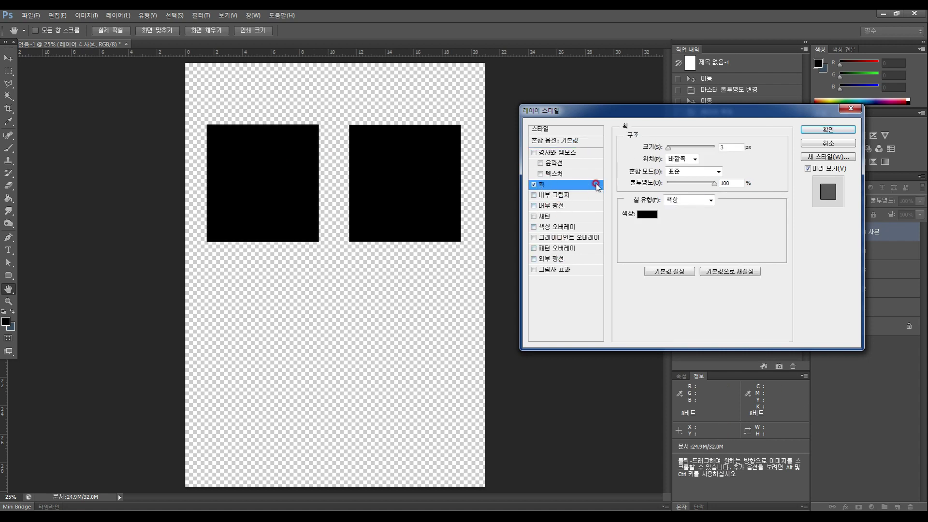
{"action": "left_click", "coordinate": [647, 214]}
{"action": "left_click_drag", "start_coordinate": [232, 111], "coordinate": [185, 54]}
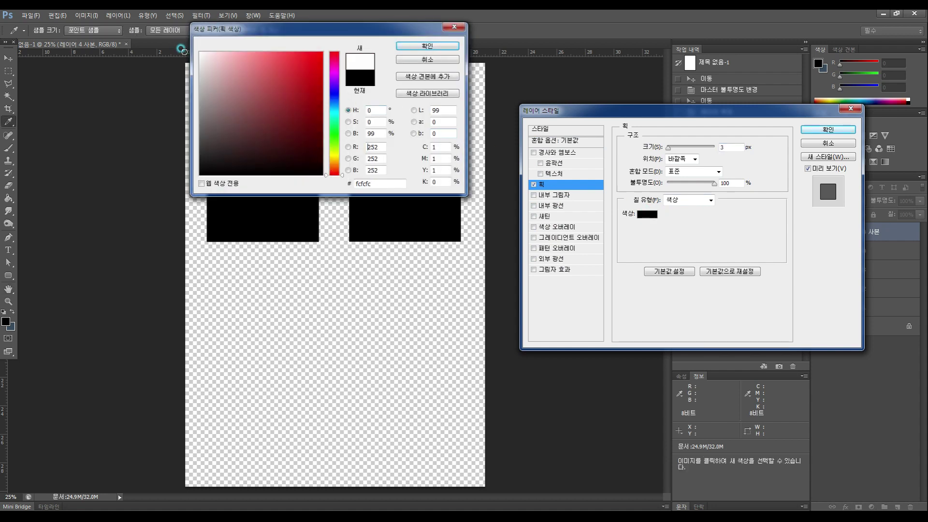
{"action": "left_click", "coordinate": [427, 46]}
{"action": "left_click", "coordinate": [733, 143]}
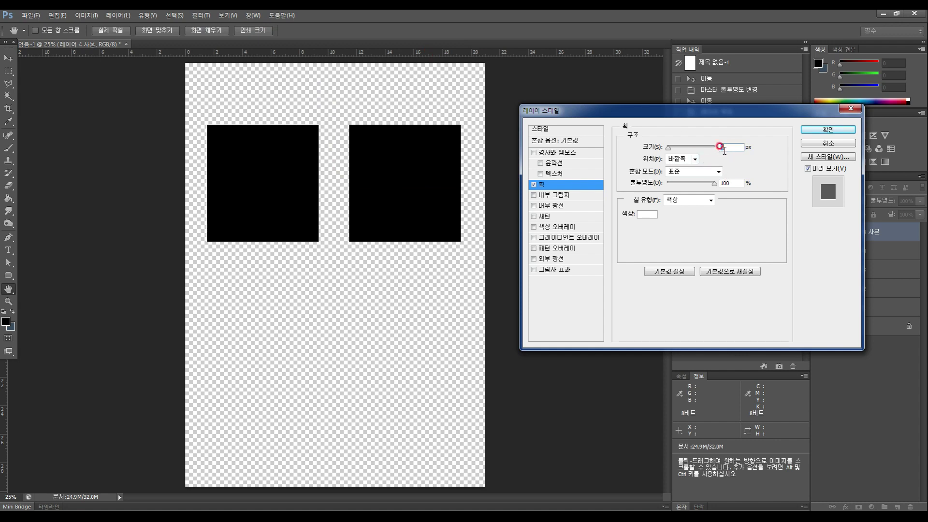
{"action": "left_click_drag", "start_coordinate": [668, 148], "coordinate": [679, 151]}
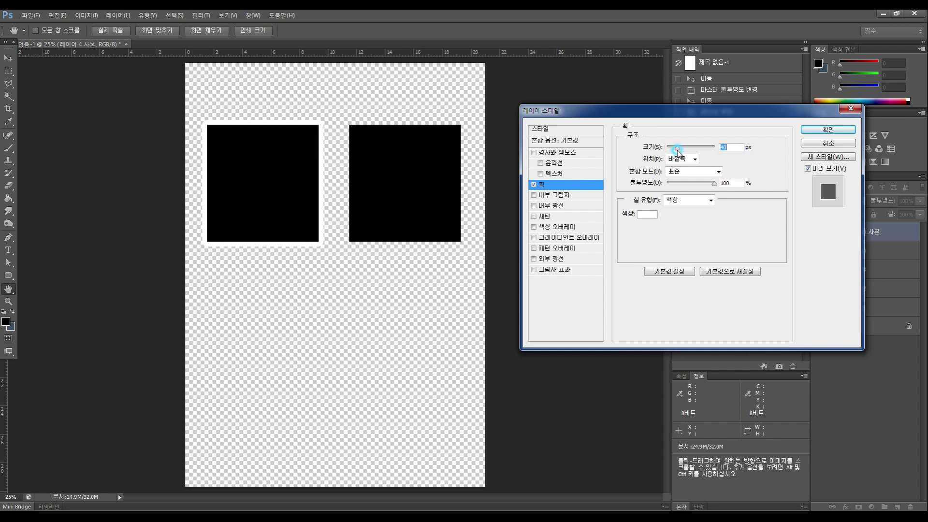
Step: Change the stroke color of 레이어 4 사본 to red
{"action": "left_click", "coordinate": [648, 214]}
{"action": "left_click_drag", "start_coordinate": [227, 90], "coordinate": [317, 36]}
{"action": "left_click", "coordinate": [425, 46]}
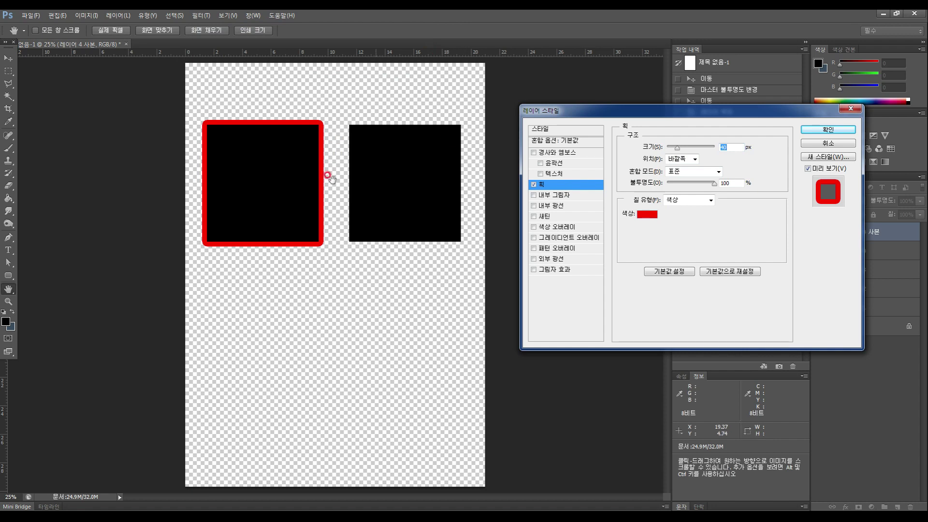
Step: Add Bevel & Emboss with Contour to 레이어 4 사본, using depth 195%, size 84 px and soften 6 px, and apply the layer style
{"action": "left_click", "coordinate": [569, 154]}
{"action": "left_click", "coordinate": [534, 153]}
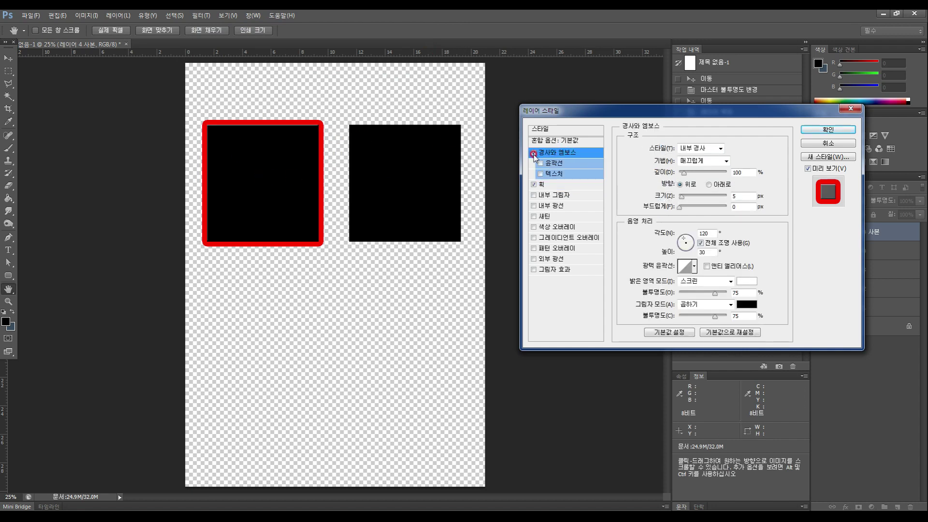
{"action": "left_click", "coordinate": [570, 163]}
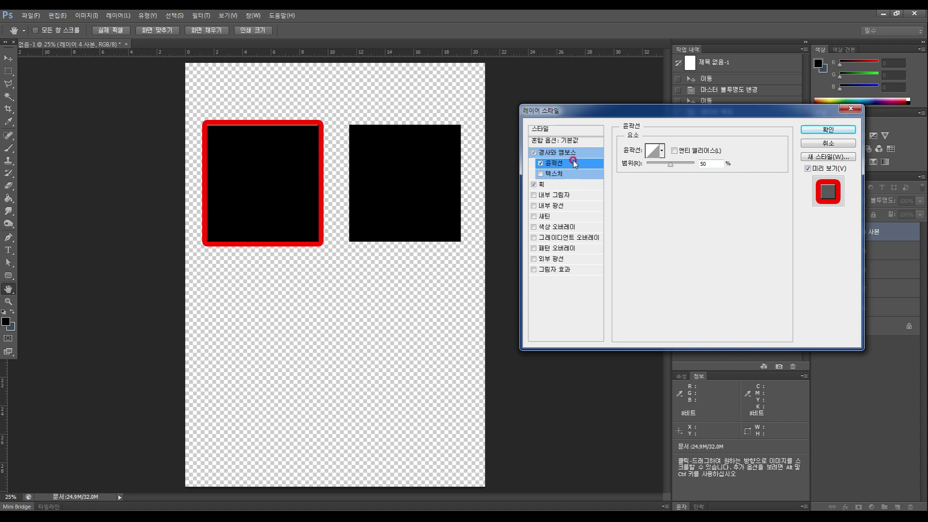
{"action": "left_click", "coordinate": [573, 152]}
{"action": "left_click_drag", "start_coordinate": [686, 175], "coordinate": [696, 208]}
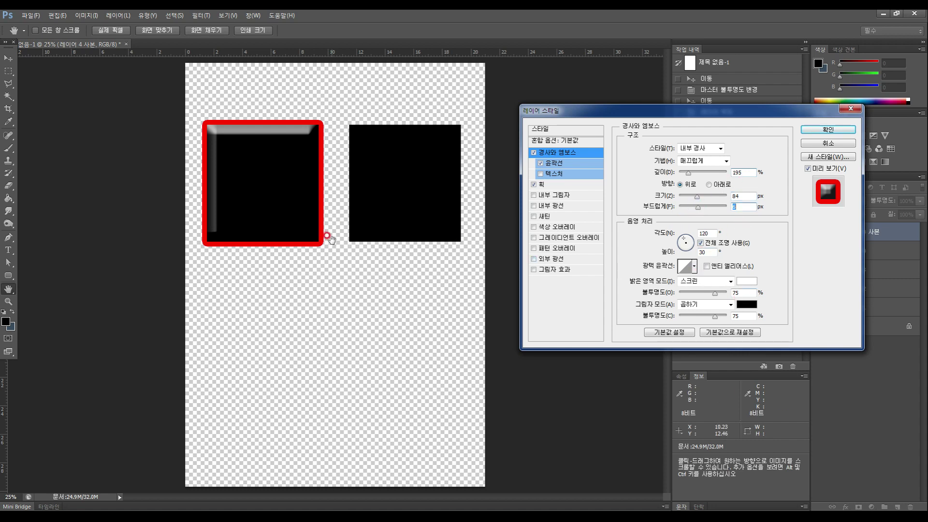
{"action": "left_click", "coordinate": [829, 130]}
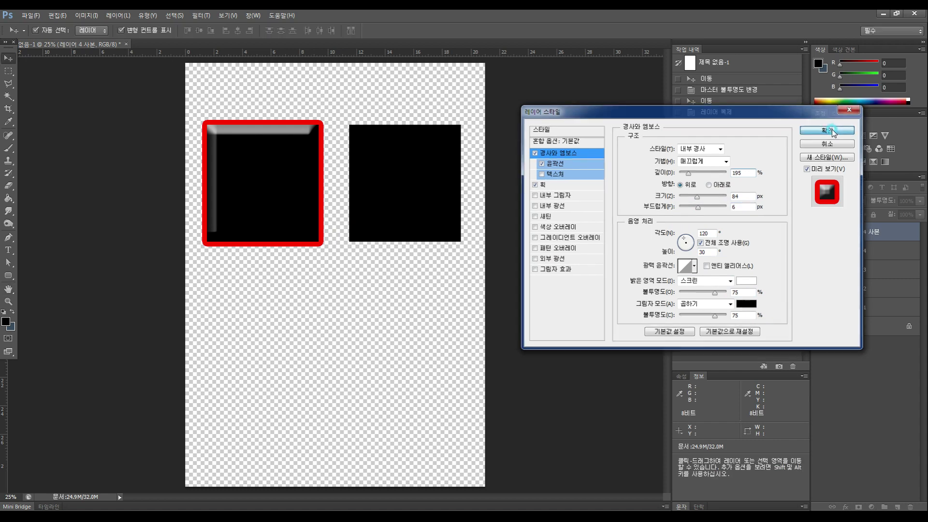
{"action": "left_click", "coordinate": [322, 259]}
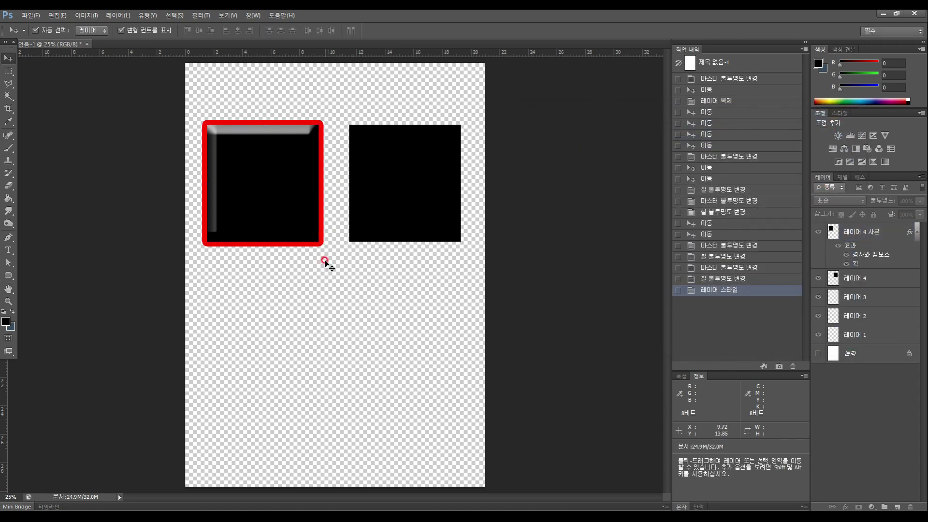
Step: Add Bevel & Emboss with Contour to 레이어 4, using depth 429%, size 79 px and soften 5 px, and apply the layer style
{"action": "left_click", "coordinate": [405, 198]}
{"action": "left_click", "coordinate": [863, 280]}
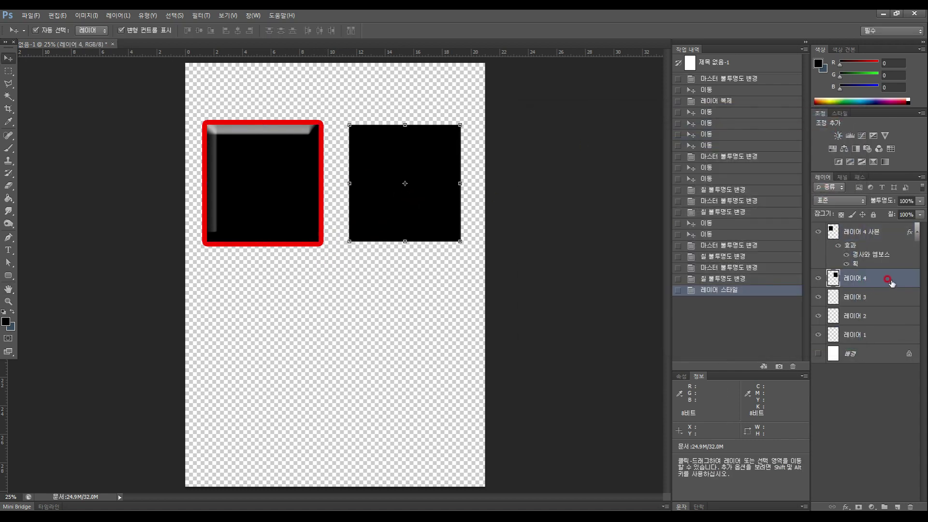
{"action": "double_click", "coordinate": [889, 281]}
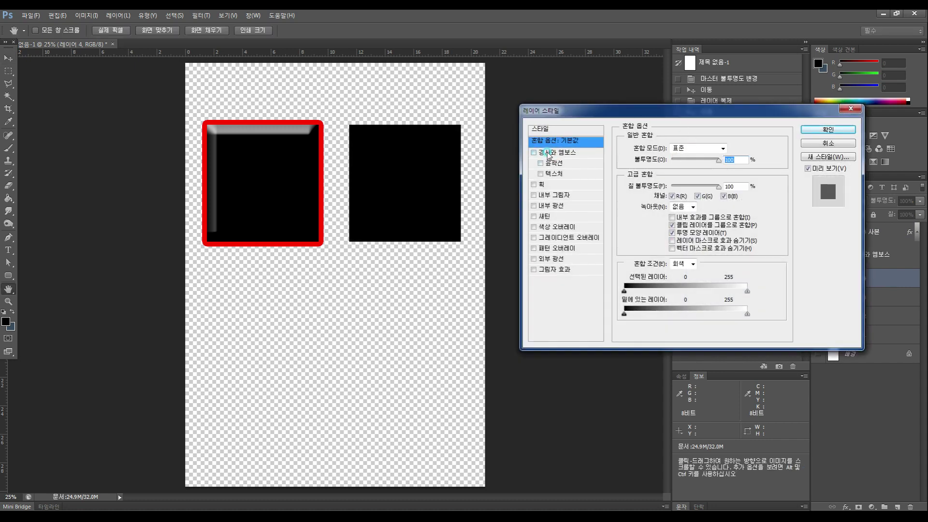
{"action": "left_click", "coordinate": [551, 153]}
{"action": "left_click", "coordinate": [548, 163]}
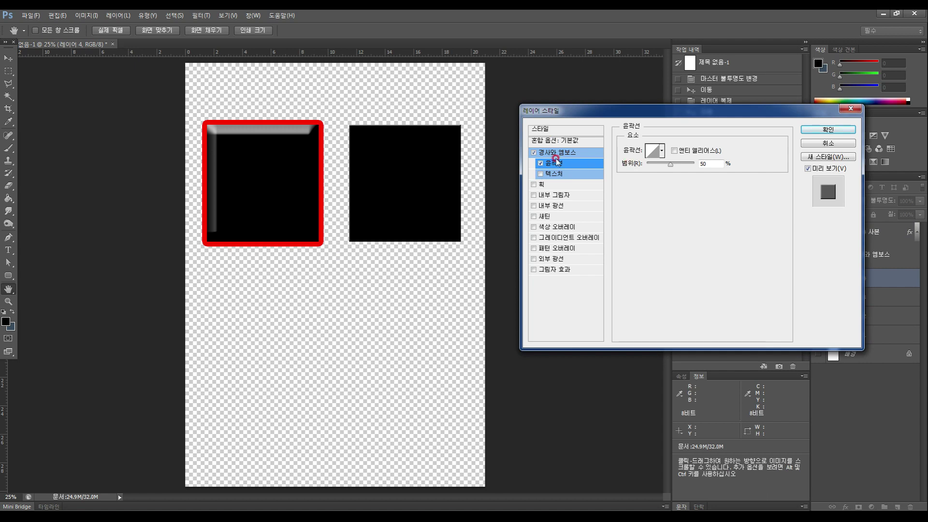
{"action": "left_click", "coordinate": [550, 153]}
{"action": "left_click", "coordinate": [698, 172]}
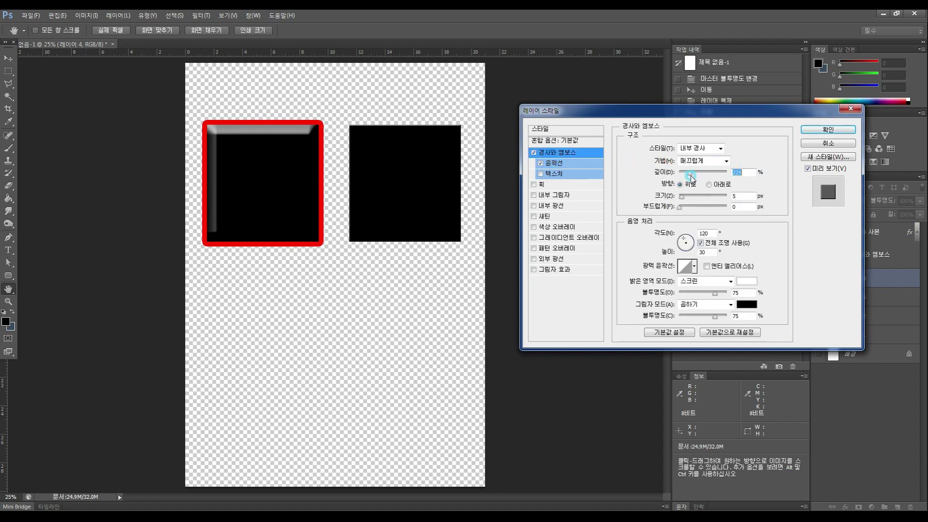
{"action": "left_click", "coordinate": [691, 196]}
{"action": "mouse_move", "coordinate": [694, 199]}
{"action": "left_mouse_down"}
{"action": "mouse_move", "coordinate": [680, 207]}
{"action": "mouse_move", "coordinate": [696, 208]}
{"action": "left_mouse_up"}
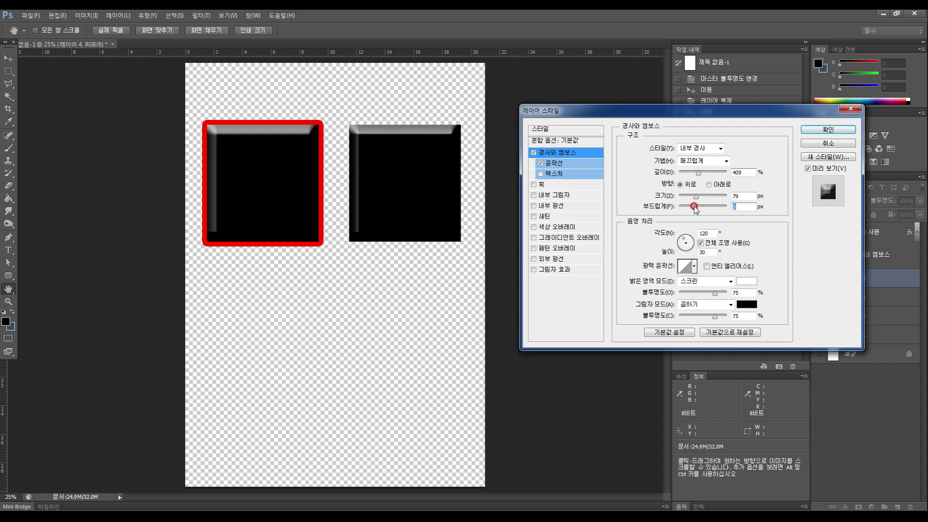
{"action": "left_click_drag", "start_coordinate": [698, 173], "coordinate": [698, 174]}
{"action": "left_click", "coordinate": [827, 130]}
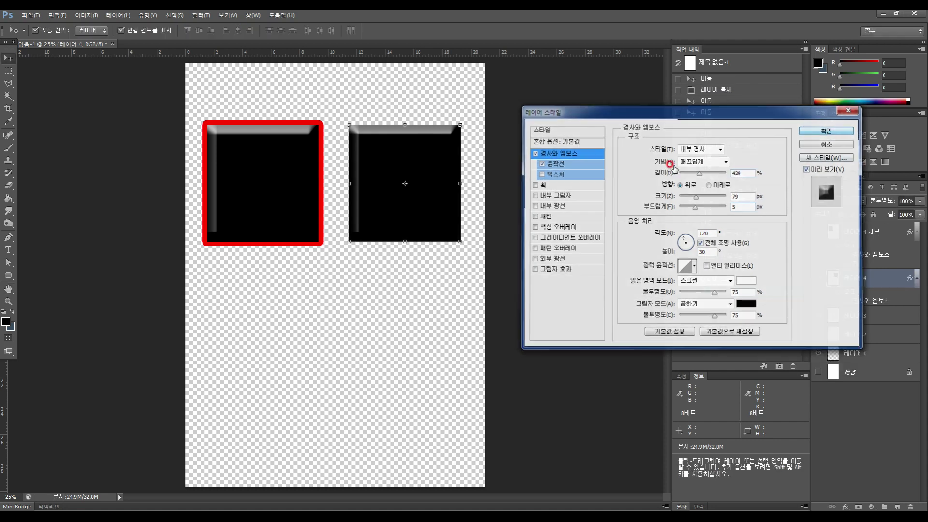
{"action": "key", "text": "Return"}
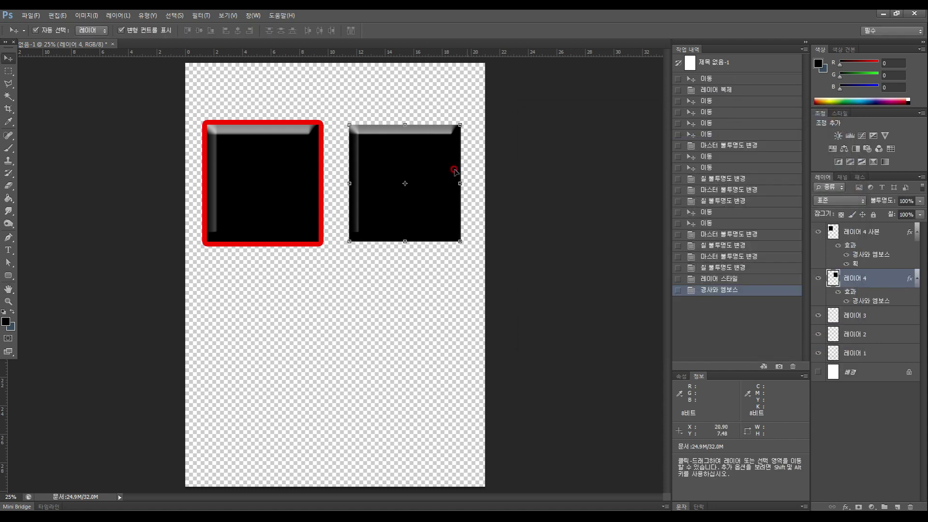
Step: Add a red (ff0000) outside stroke (획) about 43 px wide to 레이어 4 through its layer style
{"action": "double_click", "coordinate": [863, 278]}
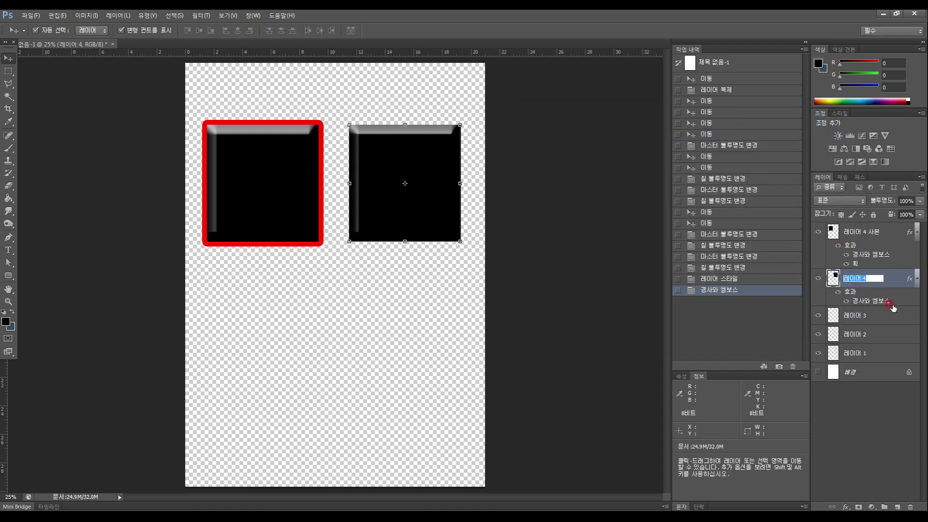
{"action": "left_click", "coordinate": [902, 289]}
{"action": "double_click", "coordinate": [899, 289]}
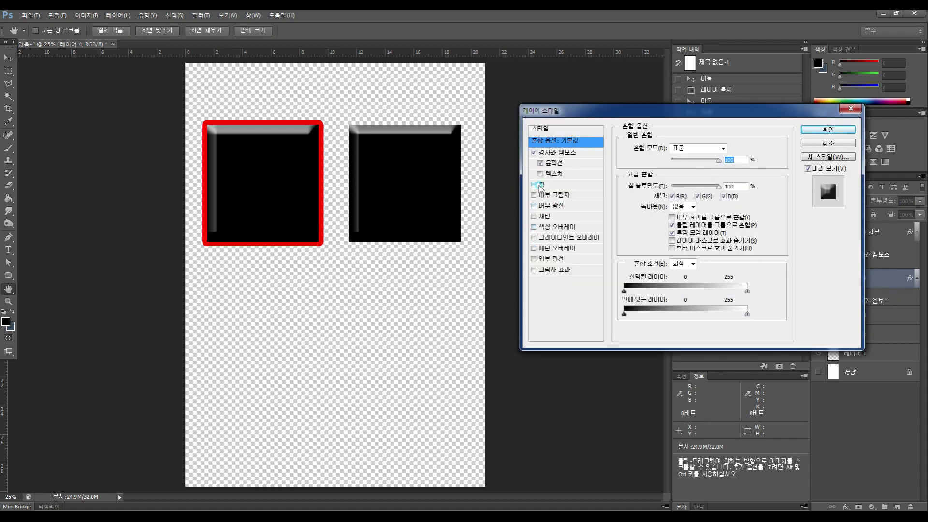
{"action": "left_click", "coordinate": [541, 184]}
{"action": "left_click", "coordinate": [647, 215]}
{"action": "mouse_move", "coordinate": [294, 77]}
{"action": "left_mouse_down"}
{"action": "mouse_move", "coordinate": [354, 39]}
{"action": "mouse_move", "coordinate": [408, 37]}
{"action": "left_mouse_up"}
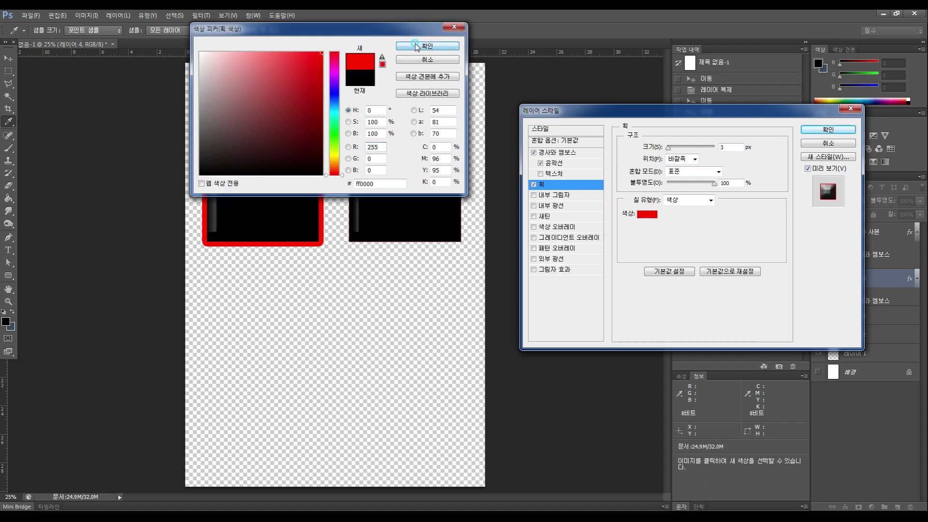
{"action": "left_click", "coordinate": [417, 46]}
{"action": "left_click_drag", "start_coordinate": [669, 147], "coordinate": [677, 150]}
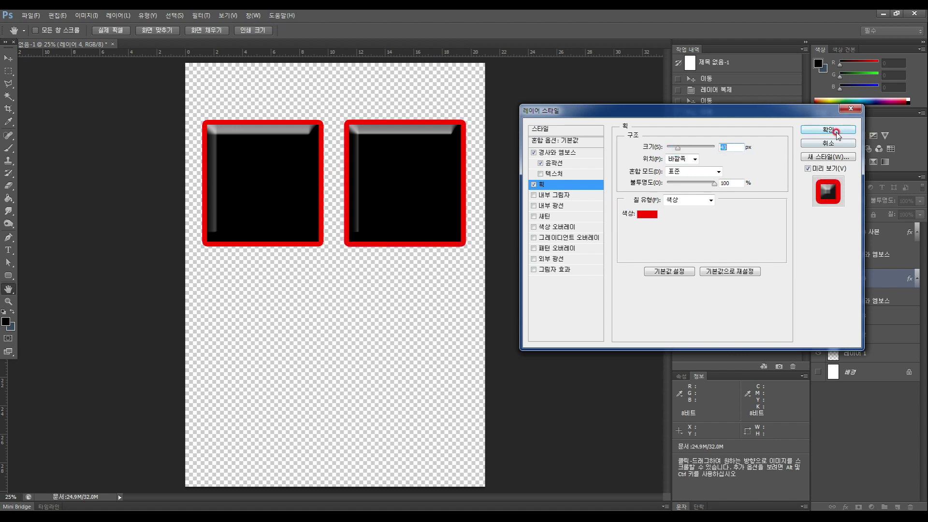
{"action": "left_click", "coordinate": [837, 130]}
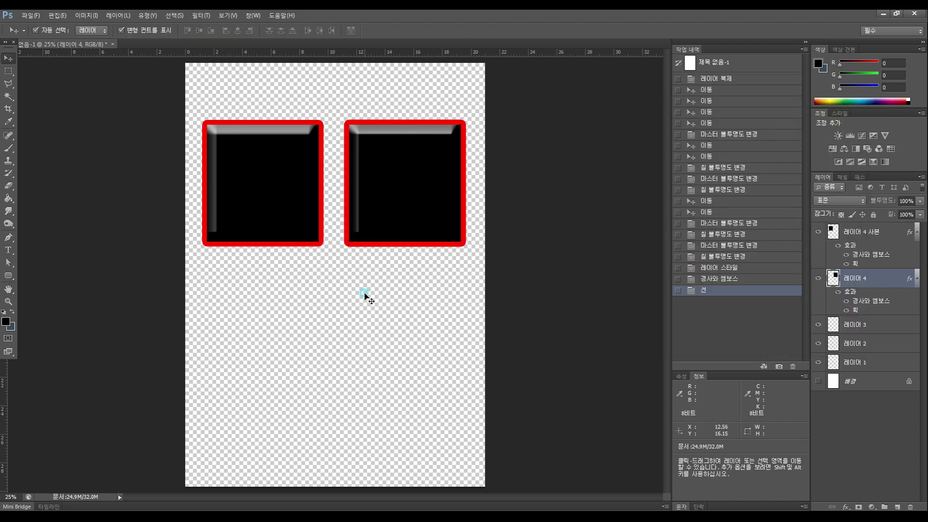
{"action": "left_click", "coordinate": [372, 260]}
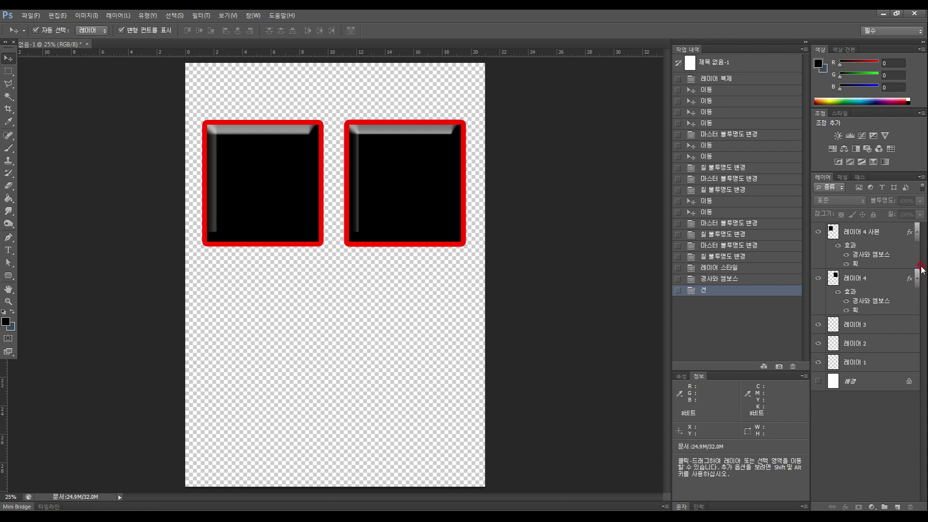
Step: Collapse the effect lists of 레이어 4 사본 and 레이어 4
{"action": "left_click", "coordinate": [890, 239]}
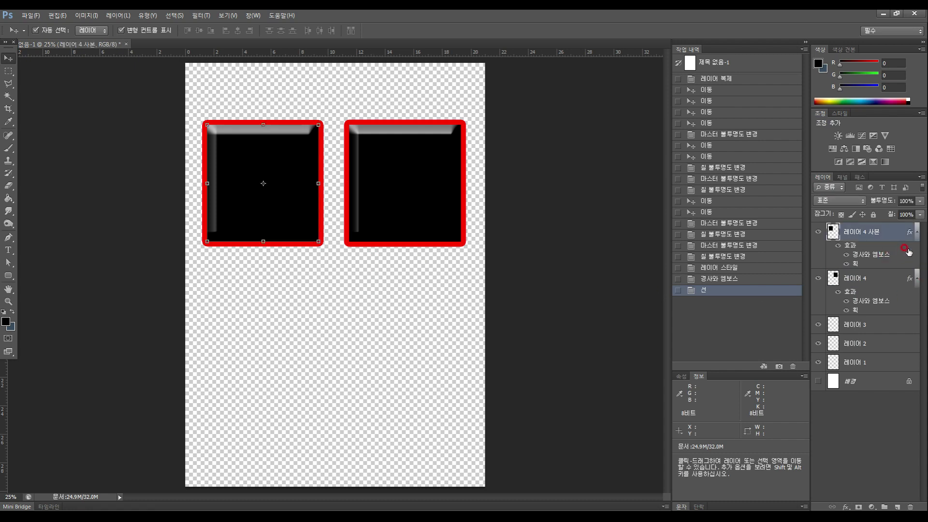
{"action": "left_click", "coordinate": [916, 233]}
{"action": "left_click", "coordinate": [917, 251]}
Step: Set the opacity of 레이어 4 사본 to 50%
{"action": "left_click", "coordinate": [876, 230]}
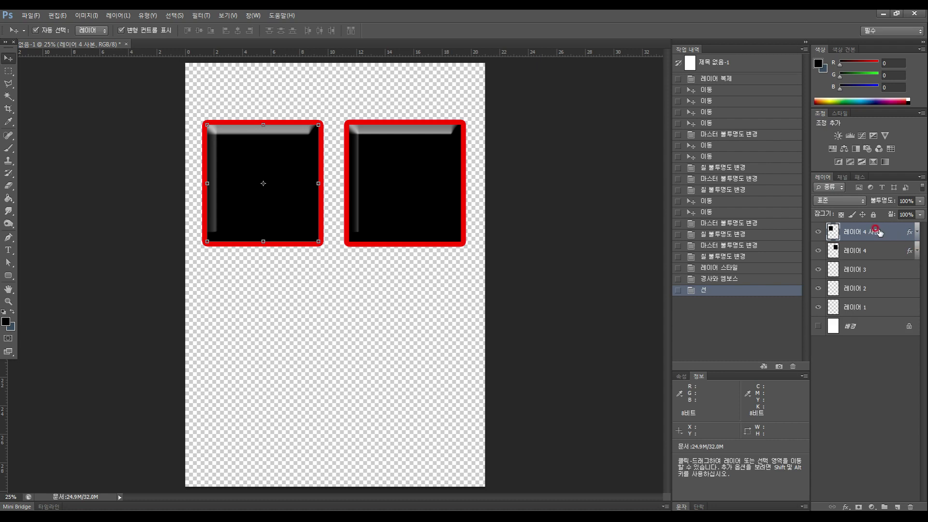
{"action": "left_click", "coordinate": [920, 201]}
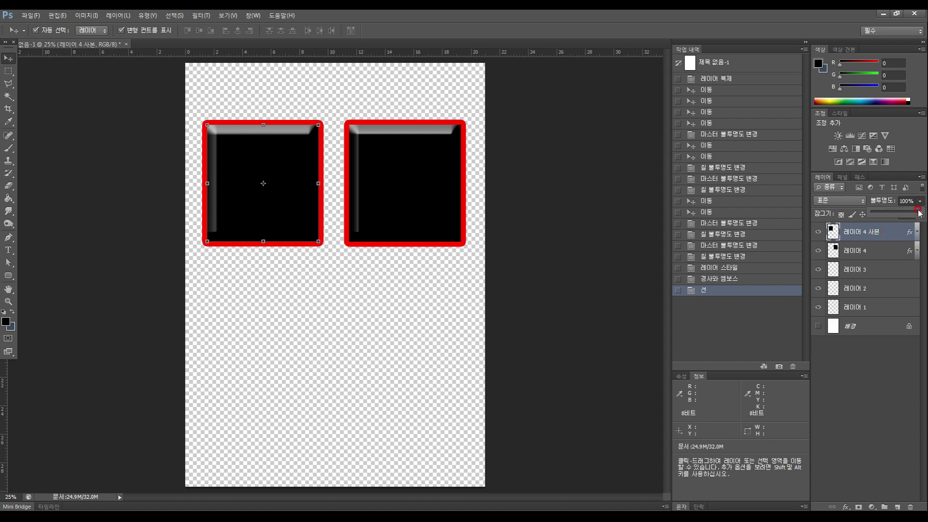
{"action": "left_click", "coordinate": [881, 201]}
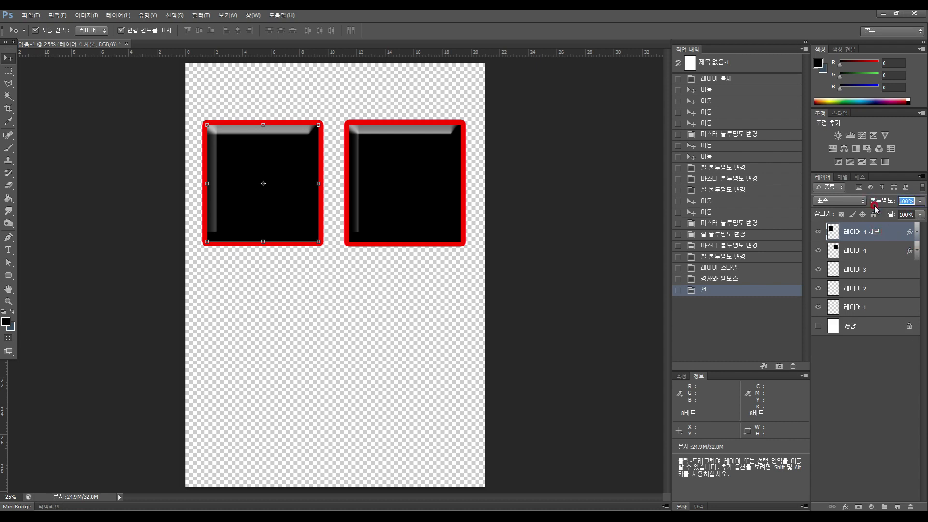
{"action": "type", "text": "50"}
{"action": "key", "text": "Return"}
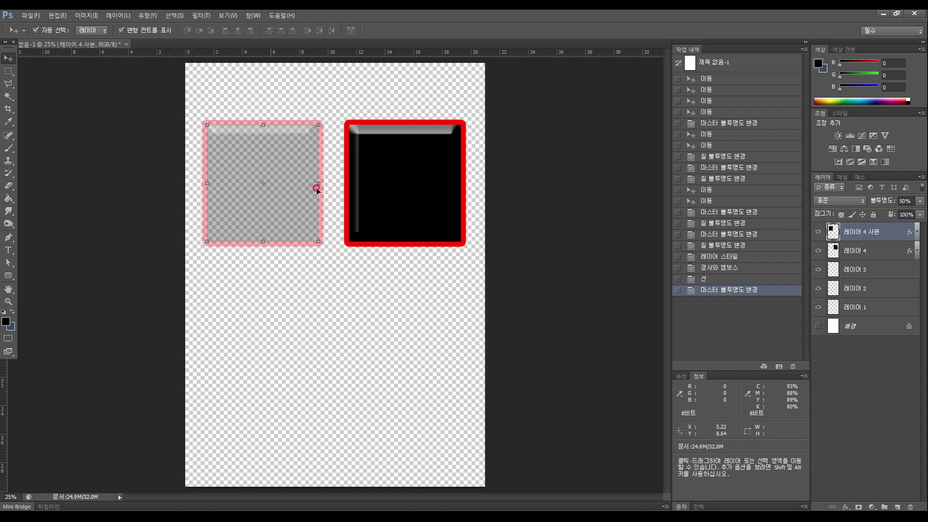
Step: Set the fill of 레이어 4 to 50%, leaving its opacity alone, and deselect the layer
{"action": "left_click", "coordinate": [919, 214]}
{"action": "left_click_drag", "start_coordinate": [919, 227], "coordinate": [895, 237]}
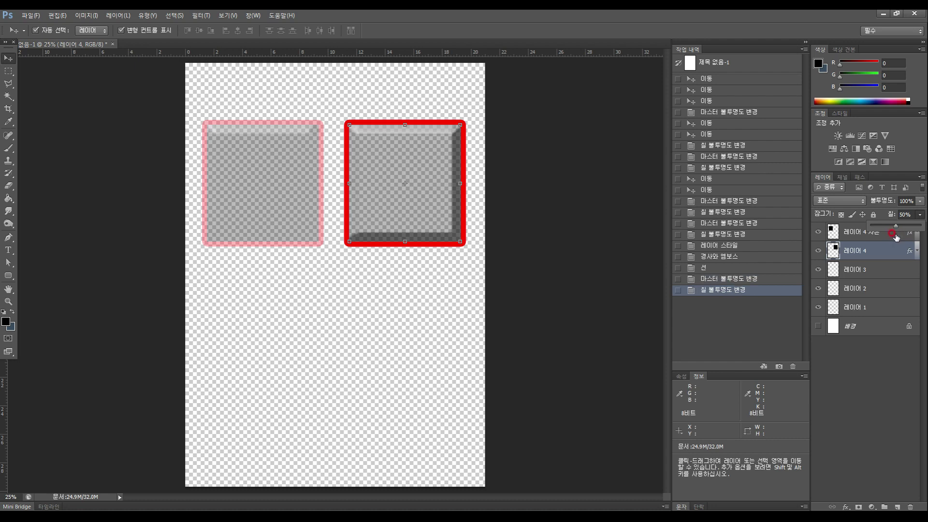
{"action": "left_click", "coordinate": [880, 371]}
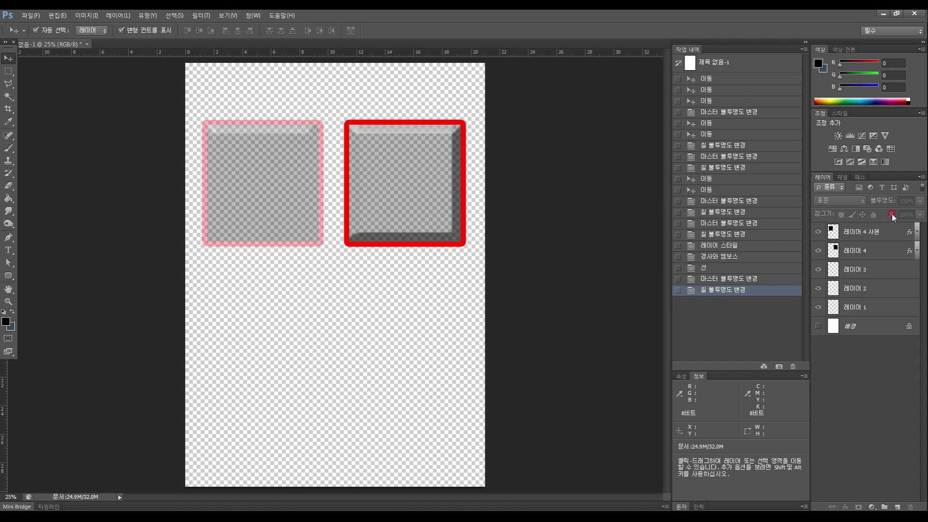
{"action": "left_click", "coordinate": [888, 251]}
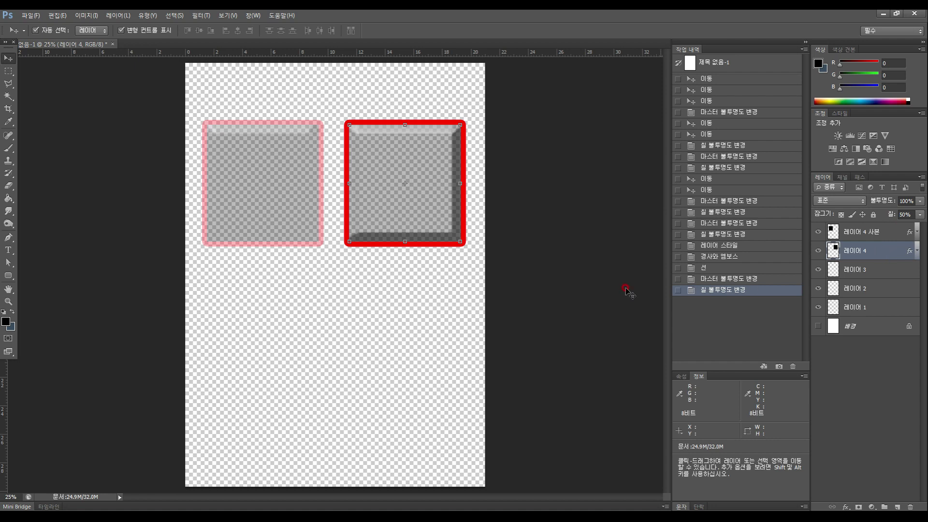
{"action": "left_click", "coordinate": [371, 283]}
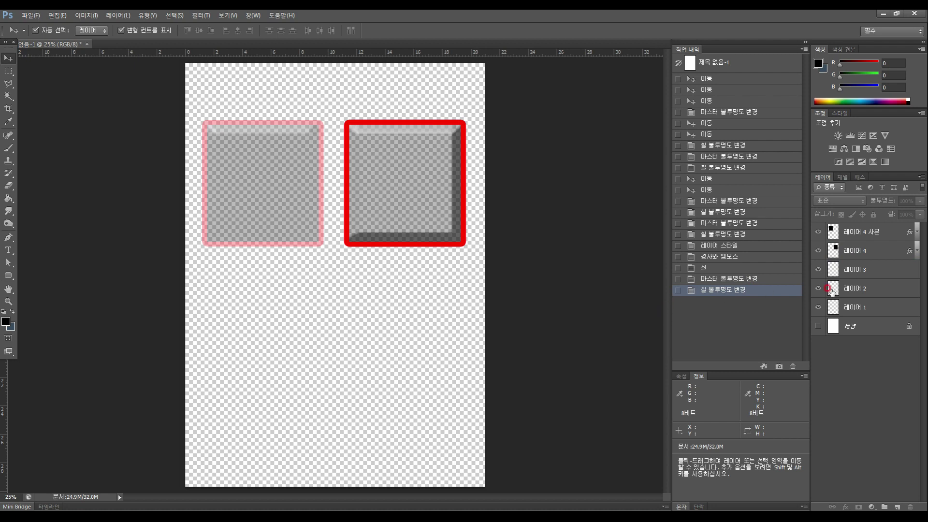
{"action": "left_click", "coordinate": [904, 271]}
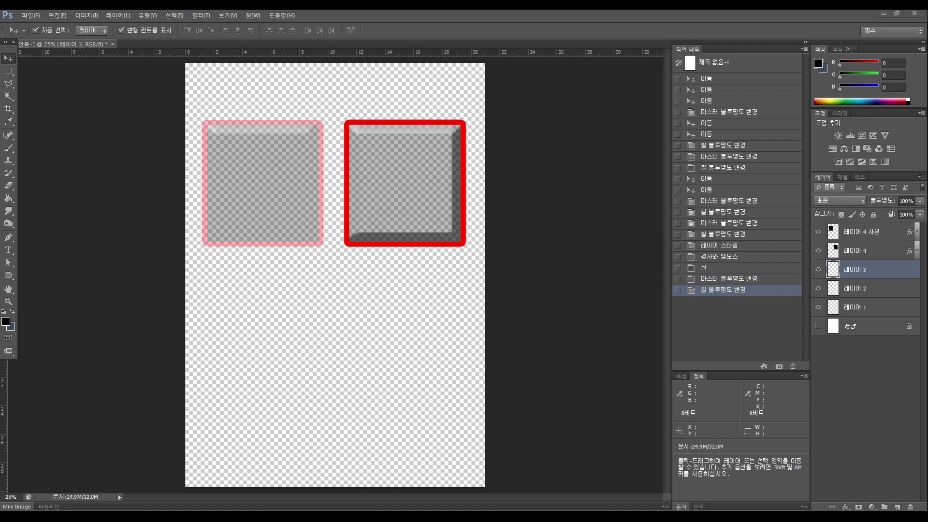
{"action": "left_click", "coordinate": [873, 492]}
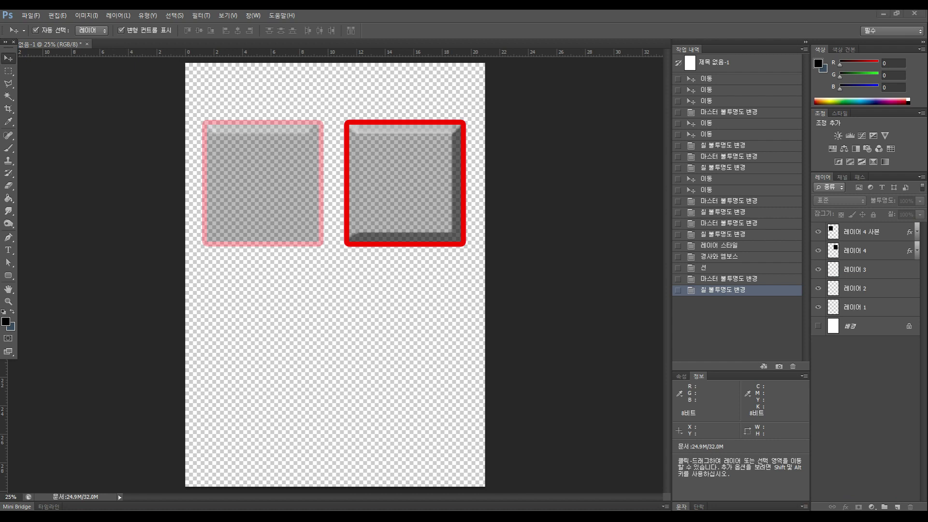
{"action": "mouse_move", "coordinate": [823, 495]}
{"action": "left_mouse_down"}
{"action": "mouse_move", "coordinate": [914, 492]}
{"action": "mouse_move", "coordinate": [922, 504]}
{"action": "mouse_move", "coordinate": [821, 505]}
{"action": "mouse_move", "coordinate": [824, 493]}
{"action": "mouse_move", "coordinate": [813, 502]}
{"action": "mouse_move", "coordinate": [913, 509]}
{"action": "left_mouse_up"}
Step: Hide 레이어 4 사본 and 레이어 4, and make both layers visible again
{"action": "left_click", "coordinate": [818, 233]}
{"action": "left_click", "coordinate": [818, 233]}
{"action": "left_click", "coordinate": [818, 233]}
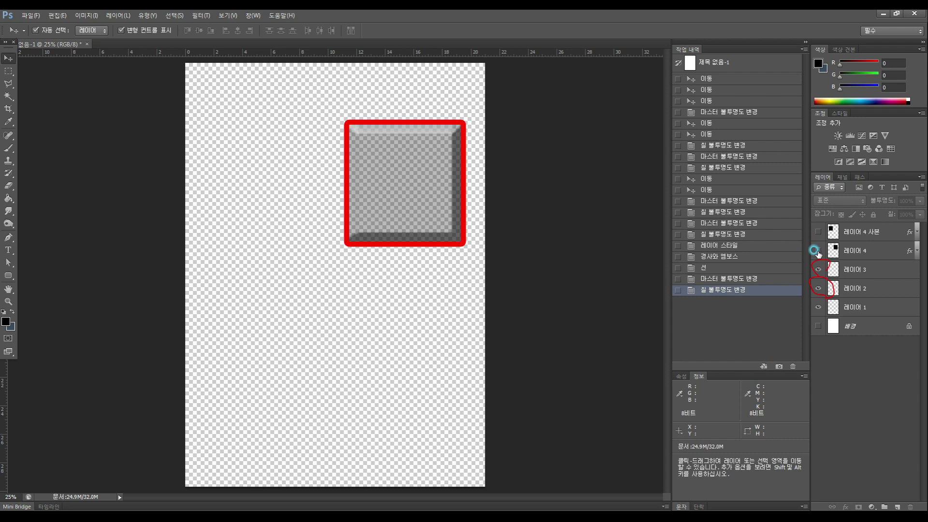
{"action": "left_click", "coordinate": [817, 251]}
{"action": "left_click", "coordinate": [817, 251]}
{"action": "left_click", "coordinate": [818, 232]}
{"action": "mouse_move", "coordinate": [818, 232]}
{"action": "left_mouse_down"}
{"action": "mouse_move", "coordinate": [814, 299]}
{"action": "mouse_move", "coordinate": [813, 231]}
{"action": "left_mouse_up"}
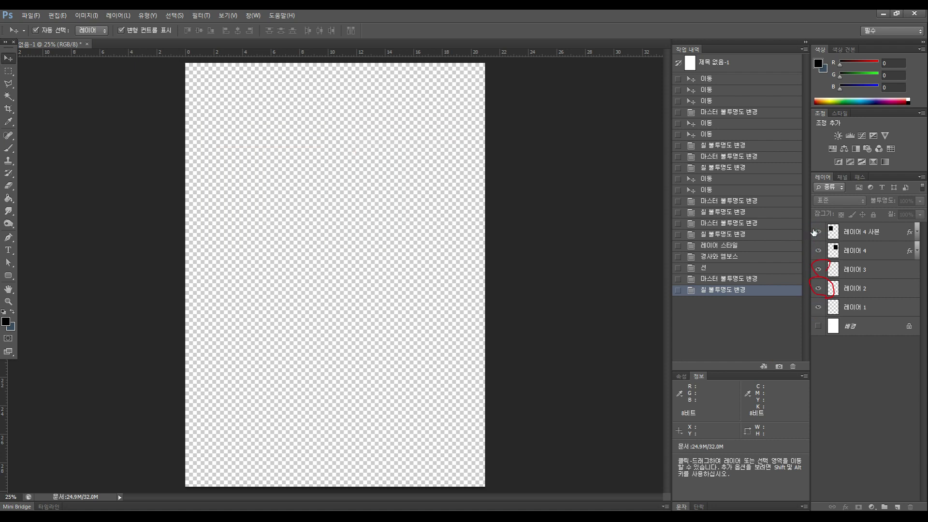
Step: Turn on the visibility of the 배경 layer, and toggle 레이어 4 and 레이어 4 사본 off and back on
{"action": "left_click", "coordinate": [816, 330]}
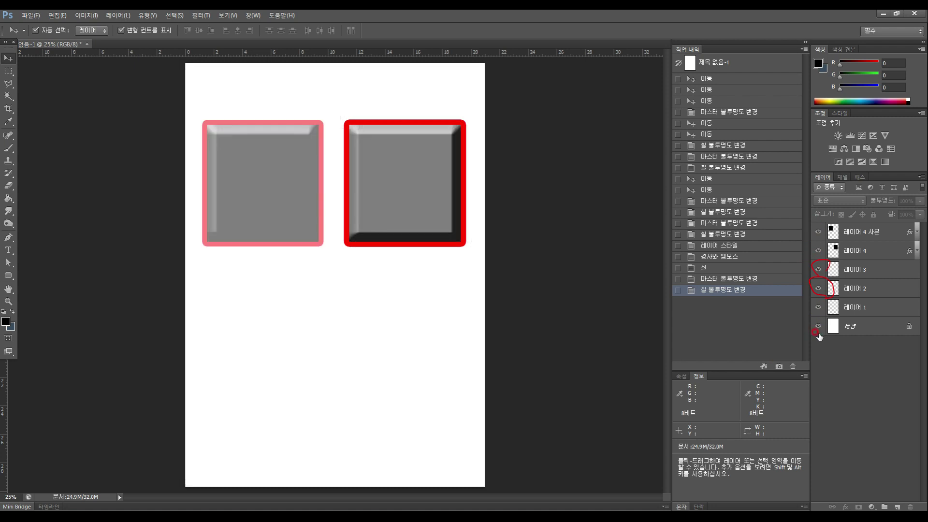
{"action": "left_click", "coordinate": [819, 267]}
{"action": "left_click", "coordinate": [815, 252]}
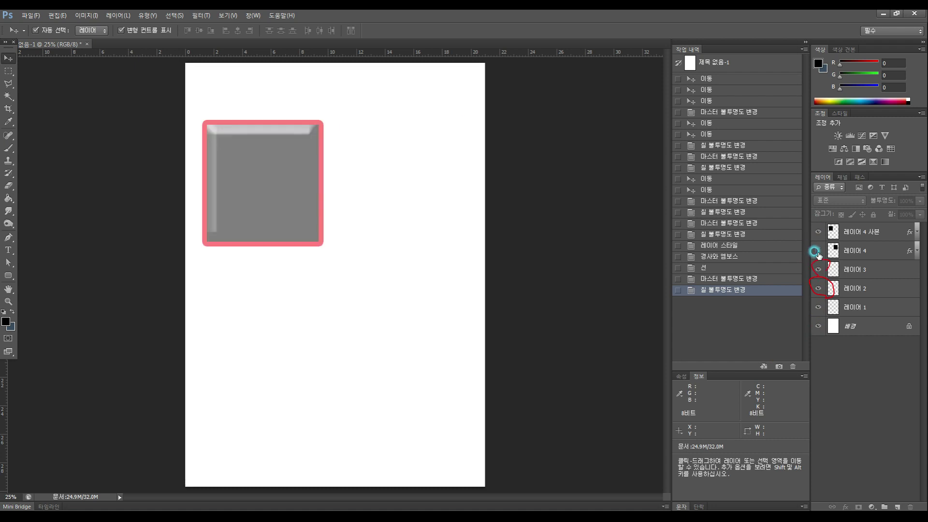
{"action": "left_click", "coordinate": [816, 252]}
{"action": "left_click", "coordinate": [817, 232]}
{"action": "left_click", "coordinate": [816, 232]}
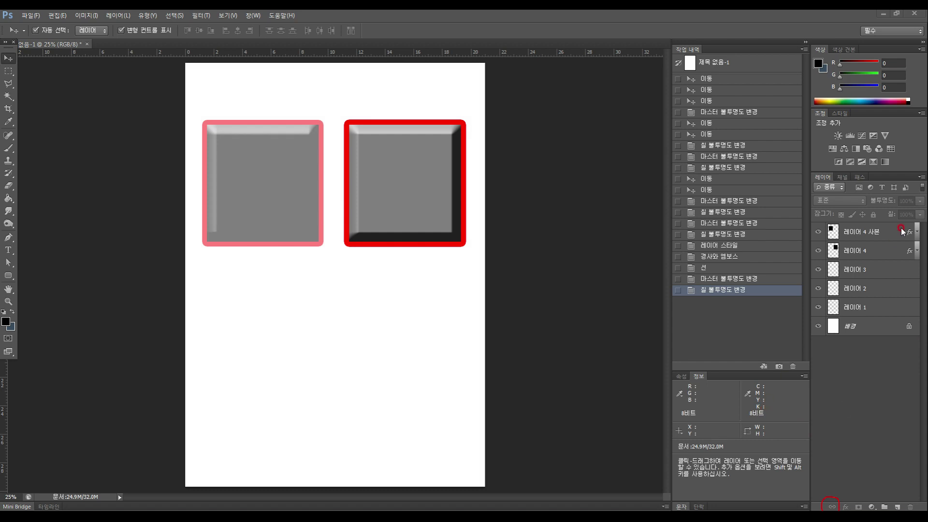
Step: Try to move 레이어 4 사본 and 레이어 4 together, and undo back past the fill change of 레이어 4
{"action": "left_click", "coordinate": [867, 233]}
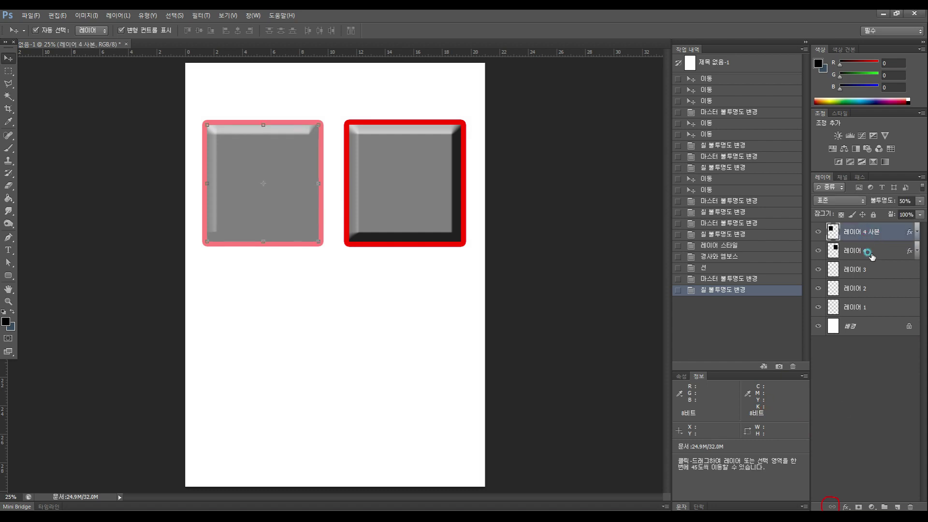
{"action": "left_click", "coordinate": [869, 252], "text": "shift"}
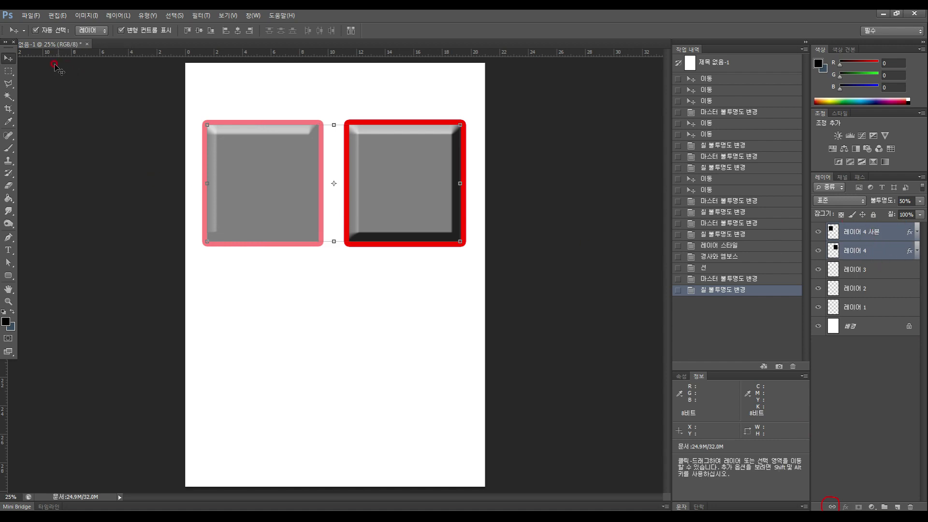
{"action": "mouse_move", "coordinate": [247, 174]}
{"action": "left_mouse_down"}
{"action": "mouse_move", "coordinate": [242, 245]}
{"action": "mouse_move", "coordinate": [253, 188]}
{"action": "left_mouse_up"}
{"action": "key", "text": "ctrl+z"}
{"action": "key", "text": "ctrl+alt+z"}
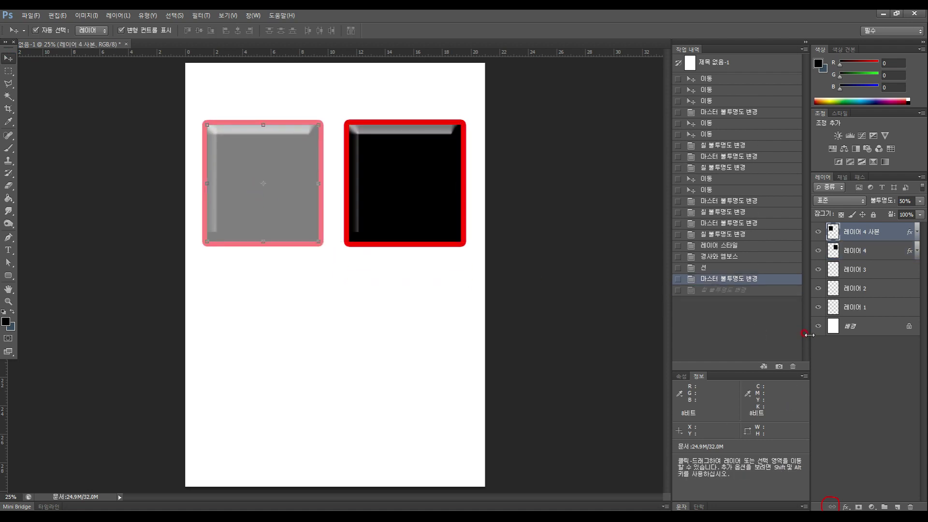
Step: Link 레이어 4 사본 and 레이어 4 together, and remove the link again
{"action": "left_click", "coordinate": [865, 233]}
{"action": "left_click", "coordinate": [885, 250]}
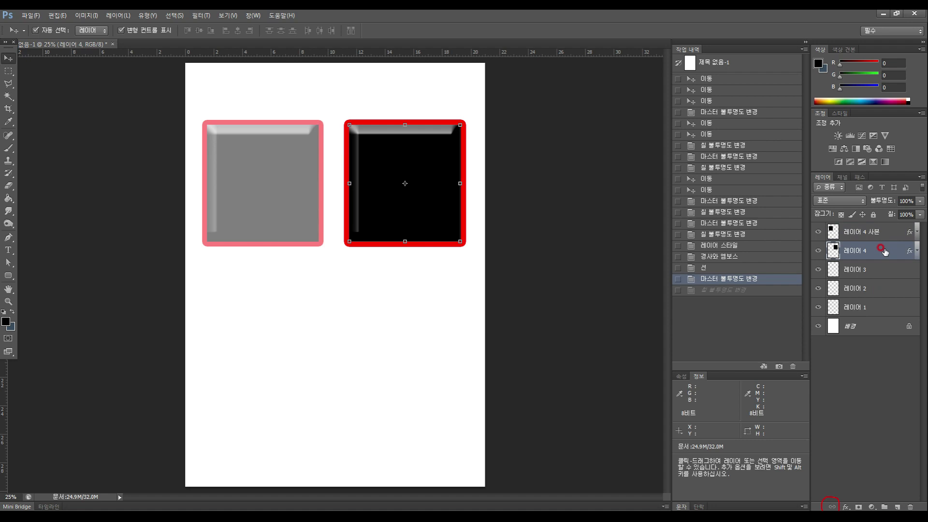
{"action": "left_click", "coordinate": [879, 232]}
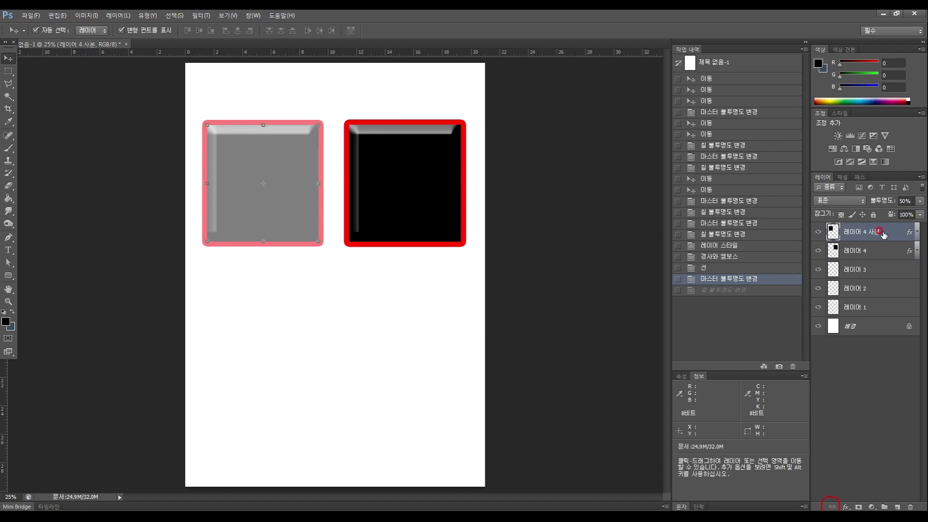
{"action": "left_click", "coordinate": [880, 250], "text": "shift"}
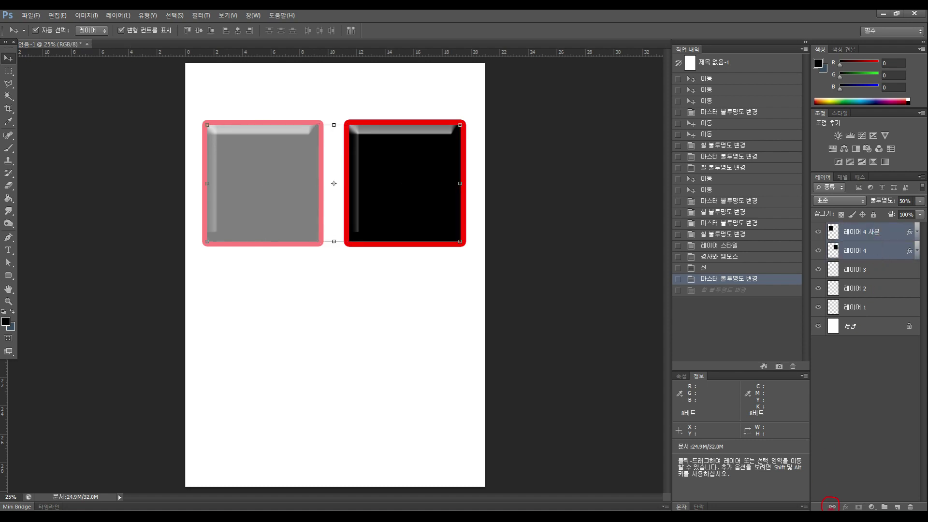
{"action": "left_click", "coordinate": [832, 506]}
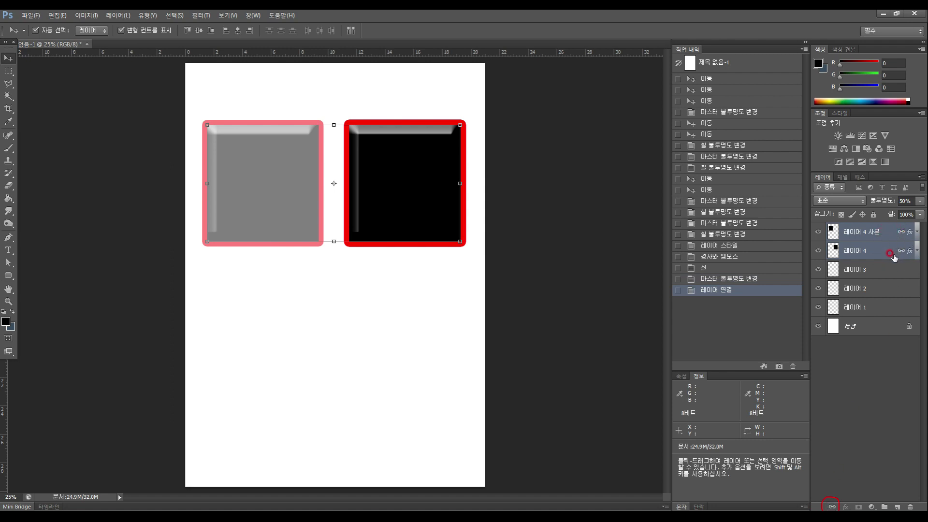
{"action": "left_click", "coordinate": [831, 506]}
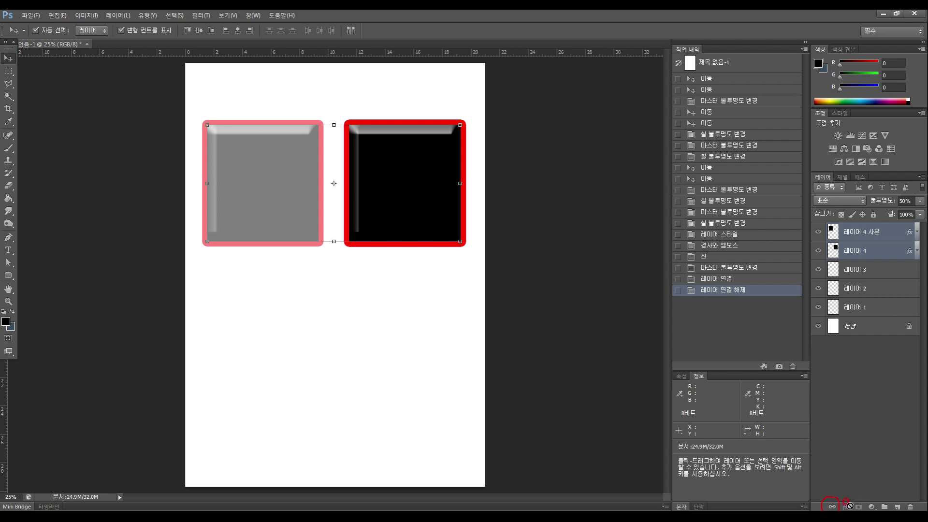
Step: Show the list of layer effects for 레이어 4 사본 and close it without choosing any
{"action": "left_click", "coordinate": [892, 269]}
{"action": "left_click", "coordinate": [886, 231]}
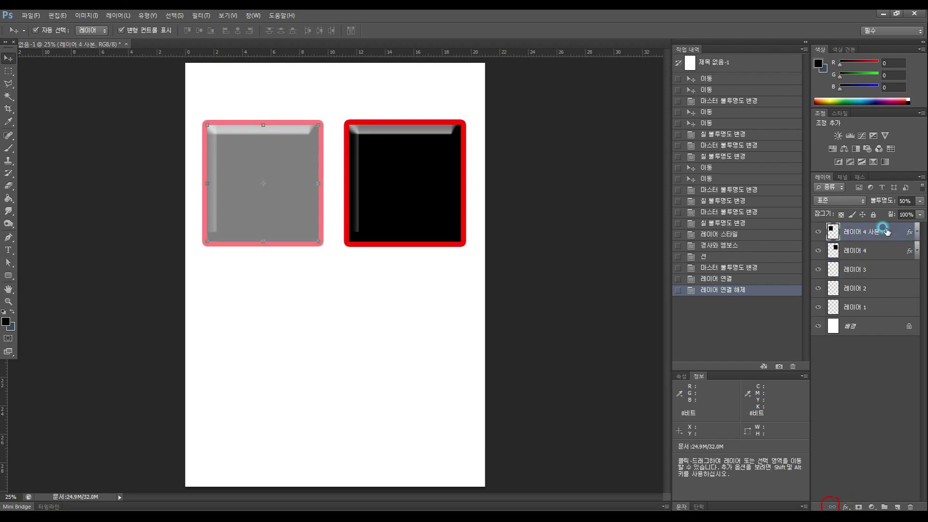
{"action": "left_click", "coordinate": [846, 506]}
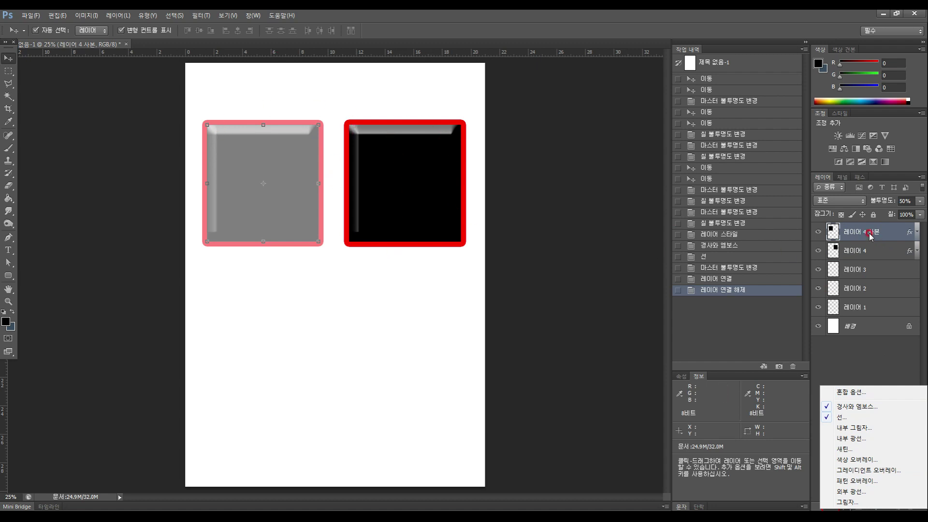
{"action": "left_click", "coordinate": [895, 253]}
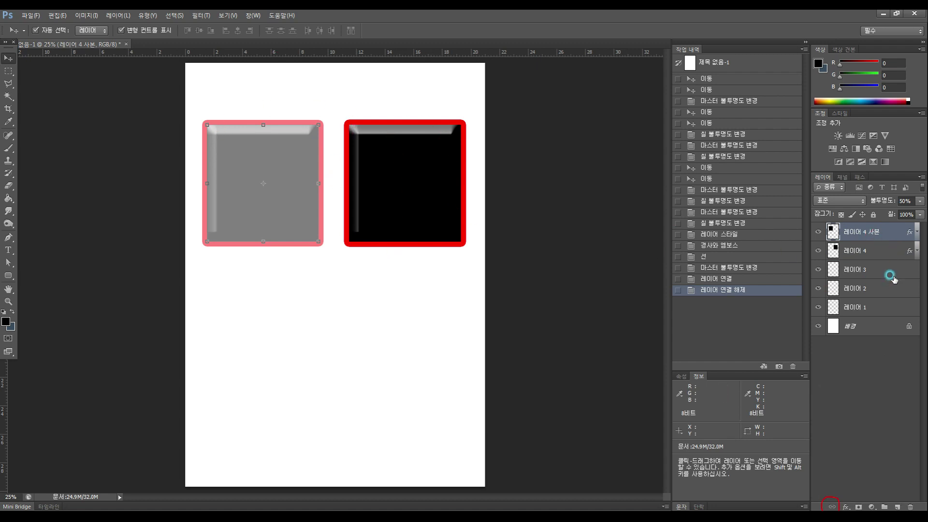
Step: View the blending options in the Layer Style dialog of 레이어 3 and close it without changes
{"action": "left_click", "coordinate": [886, 270]}
{"action": "double_click", "coordinate": [889, 273]}
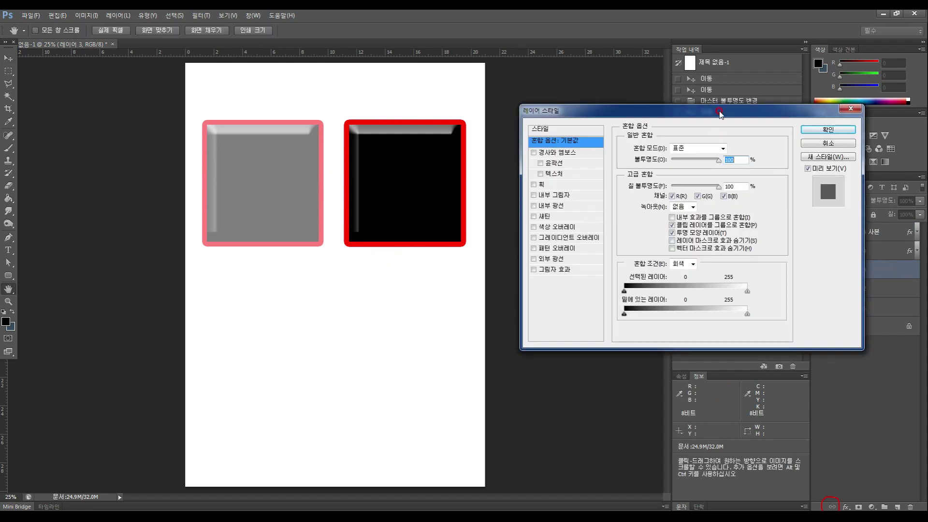
{"action": "left_click_drag", "start_coordinate": [717, 111], "coordinate": [669, 110]}
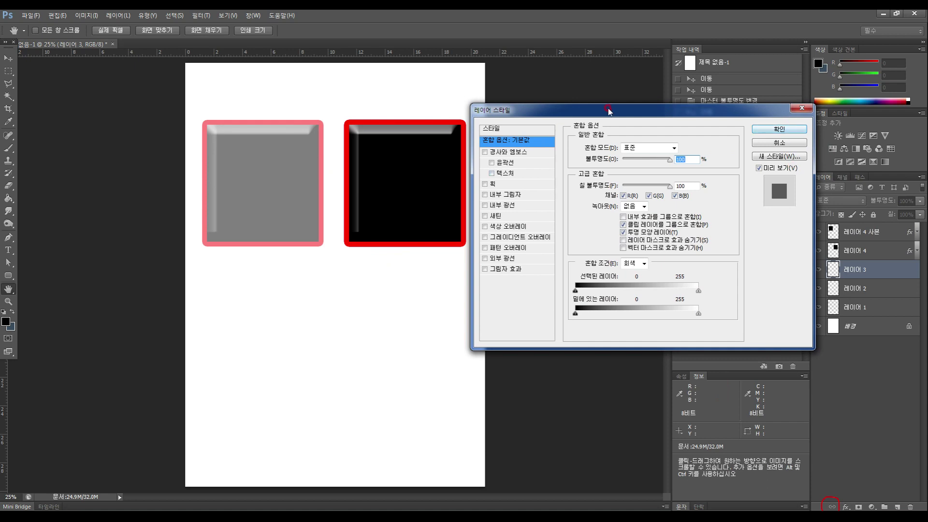
{"action": "left_click", "coordinate": [802, 108]}
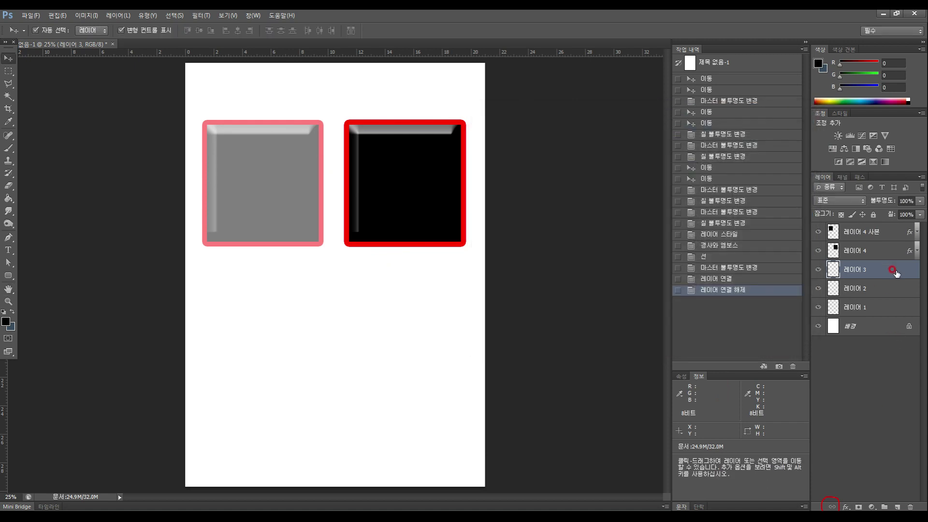
Step: View the Inner Glow settings for 레이어 3 and cancel without adding the effect
{"action": "left_click", "coordinate": [846, 506]}
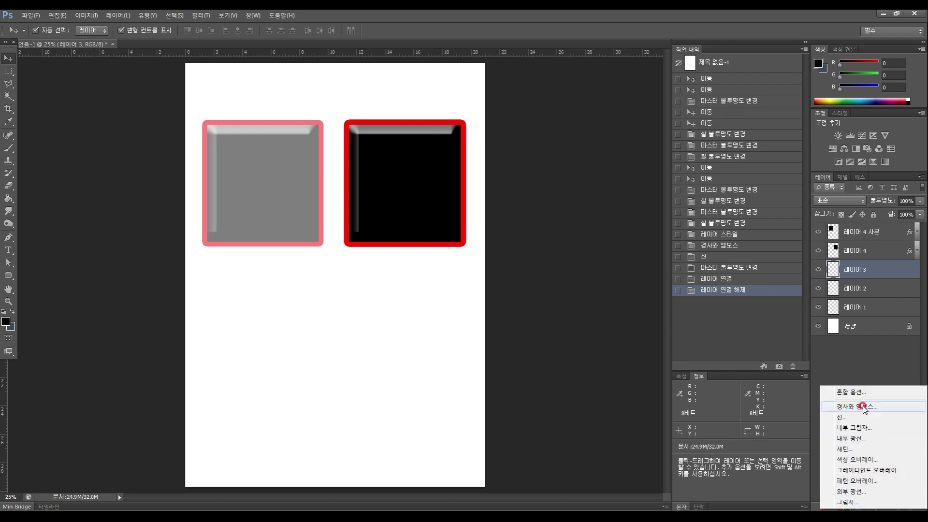
{"action": "left_click", "coordinate": [857, 439]}
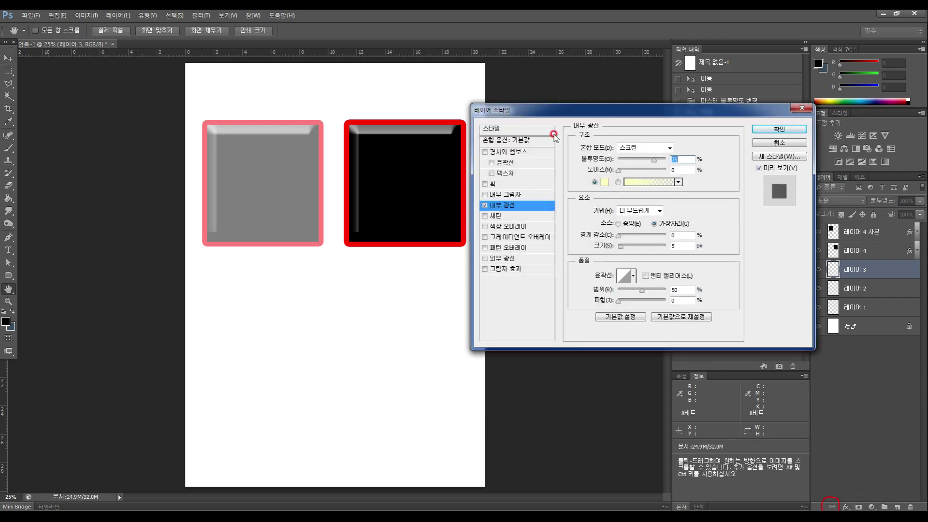
{"action": "left_click", "coordinate": [779, 143]}
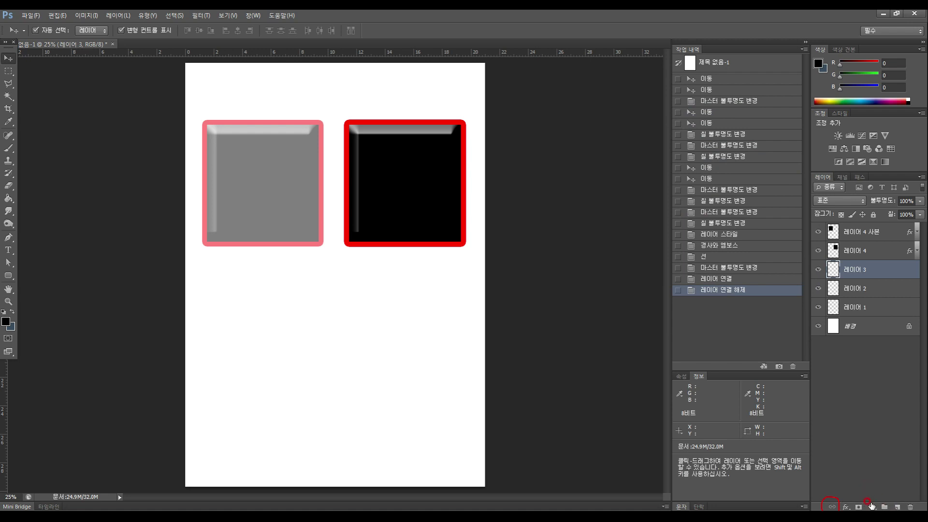
Step: Add a layer mask to 레이어 3, and delete the mask without applying it
{"action": "left_click", "coordinate": [856, 507]}
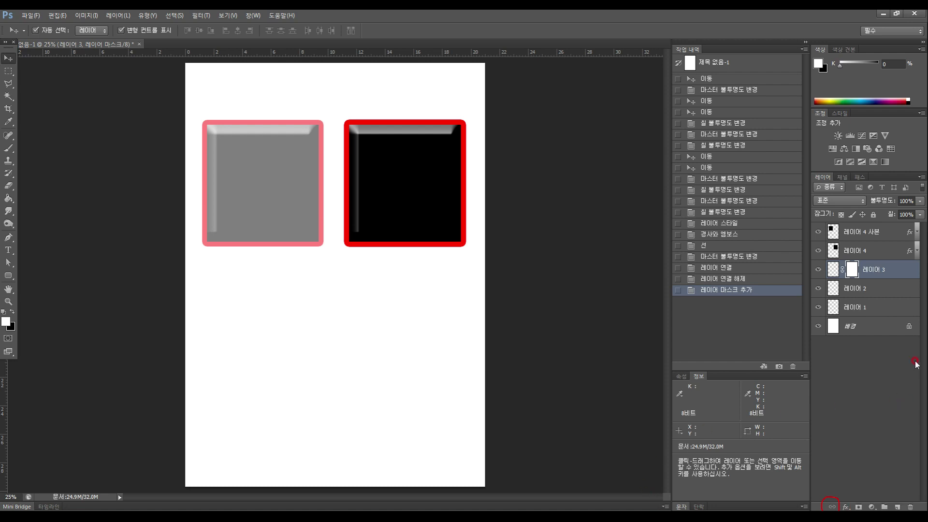
{"action": "left_click", "coordinate": [909, 507]}
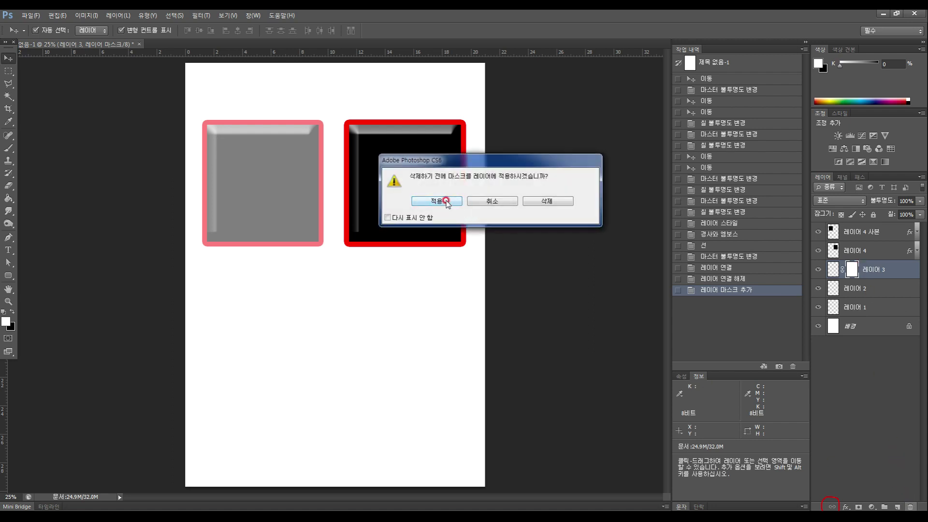
{"action": "left_click", "coordinate": [546, 202]}
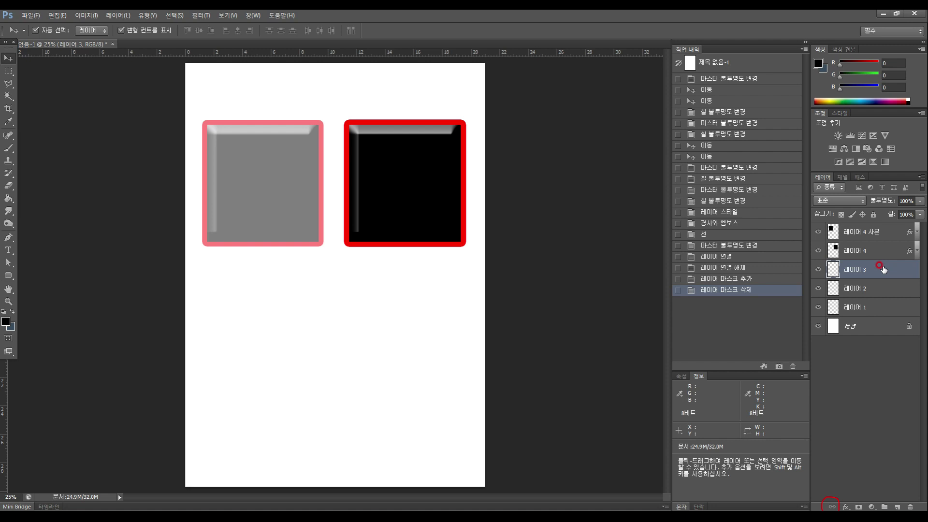
Step: Add a Levels adjustment layer directly above 레이어 4 사본
{"action": "left_click", "coordinate": [870, 507]}
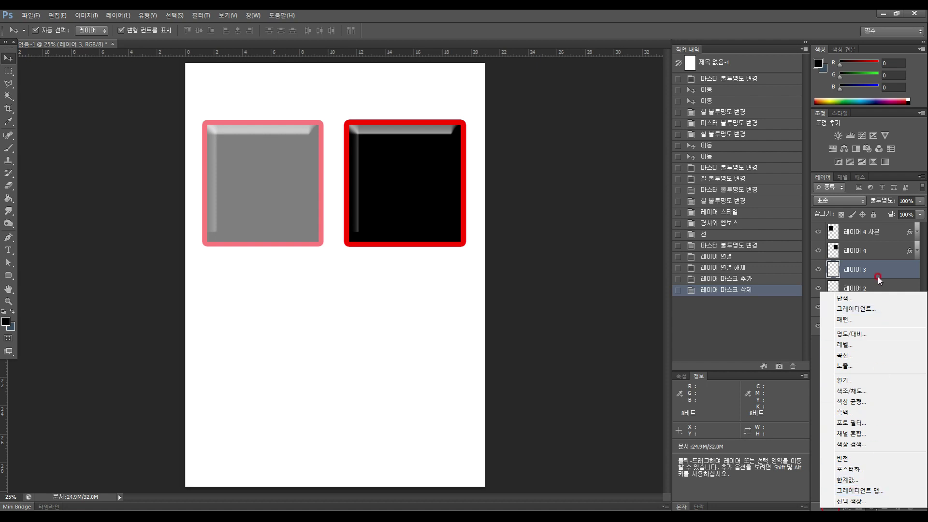
{"action": "left_click", "coordinate": [864, 234]}
{"action": "left_click", "coordinate": [864, 232]}
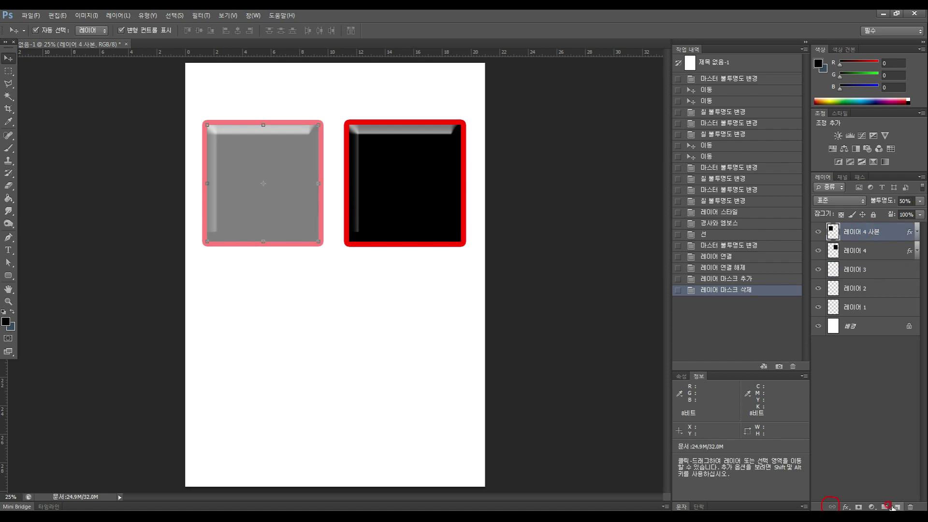
{"action": "left_click", "coordinate": [873, 507]}
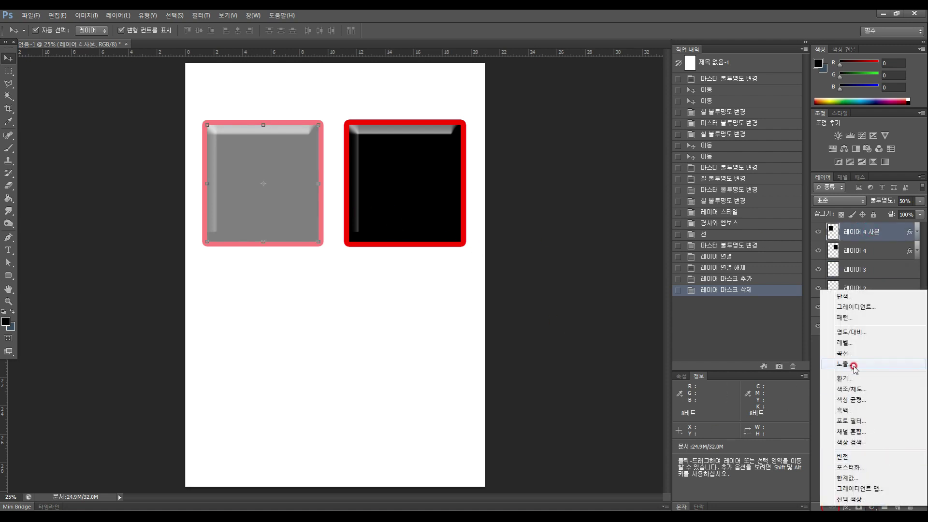
{"action": "left_click", "coordinate": [842, 344]}
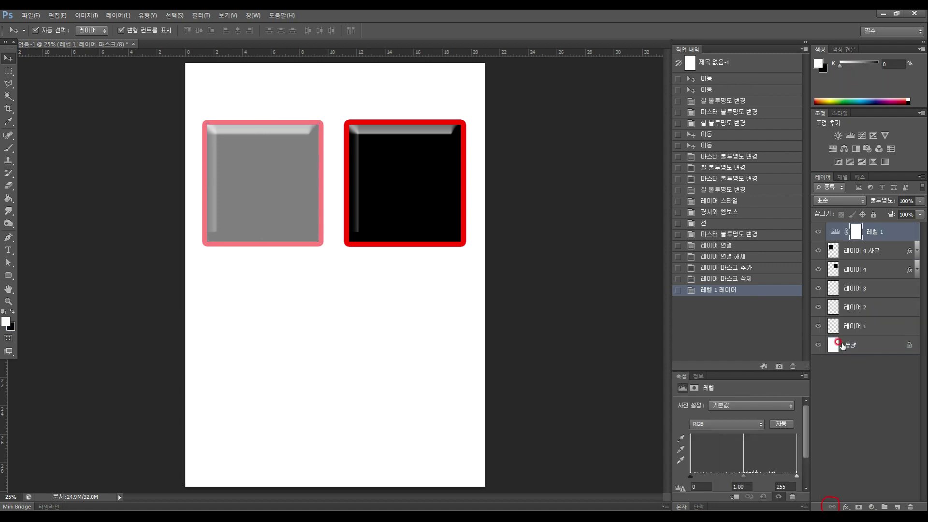
Step: Set the Levels adjustment's shadow input to 95 and its midtone to 1.66
{"action": "left_click", "coordinate": [886, 233]}
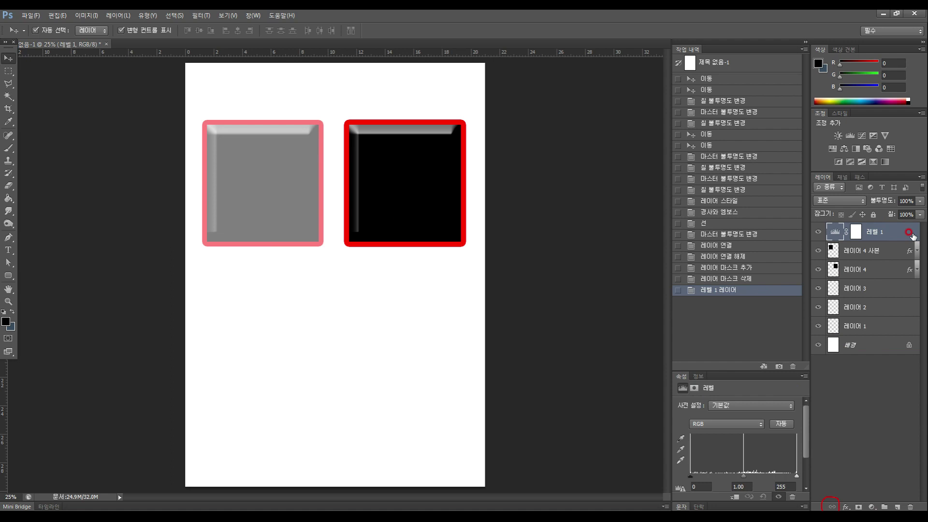
{"action": "left_click_drag", "start_coordinate": [736, 379], "coordinate": [734, 311]}
{"action": "left_click_drag", "start_coordinate": [686, 407], "coordinate": [756, 411]}
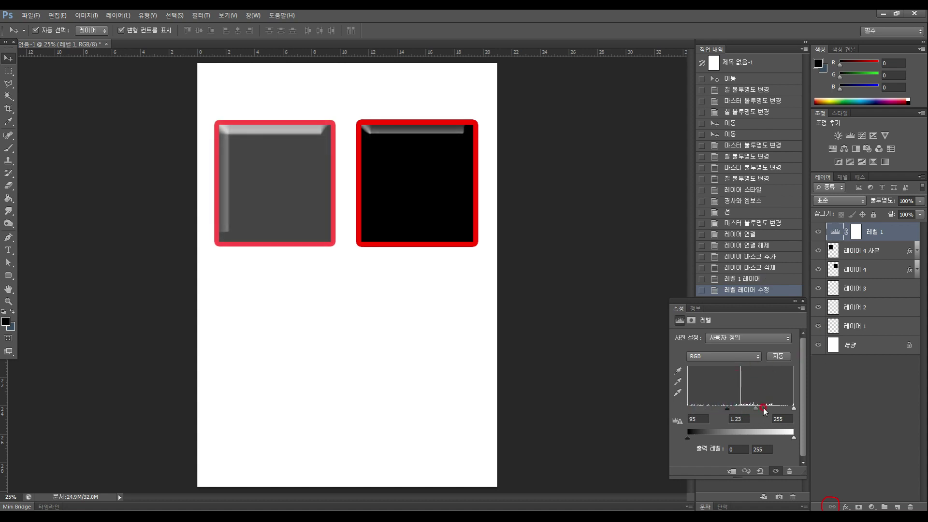
{"action": "mouse_move", "coordinate": [757, 410]}
{"action": "left_mouse_down"}
{"action": "mouse_move", "coordinate": [770, 406]}
{"action": "mouse_move", "coordinate": [748, 409]}
{"action": "left_mouse_up"}
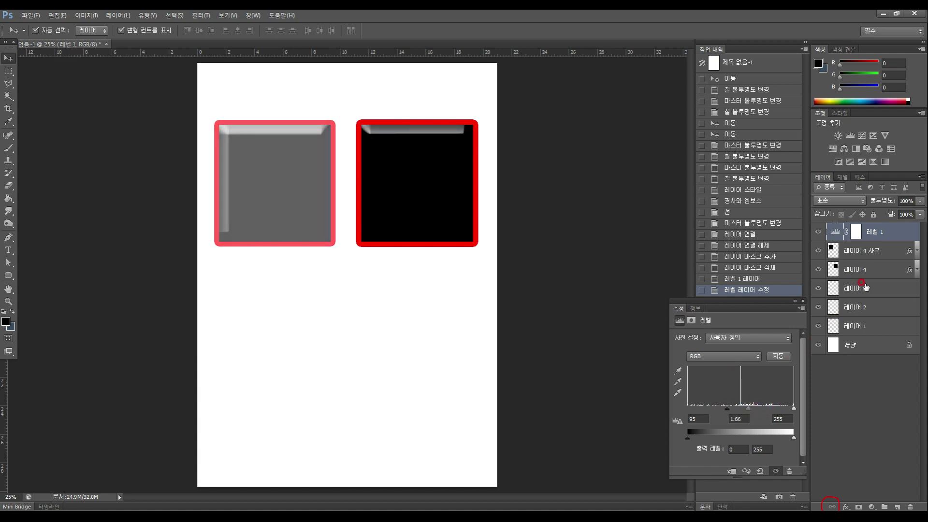
Step: Select 레이어 4 사본, and hide and show the Levels adjustment layer to compare its effect
{"action": "left_click", "coordinate": [872, 265]}
{"action": "left_click", "coordinate": [863, 250]}
{"action": "left_click", "coordinate": [817, 232]}
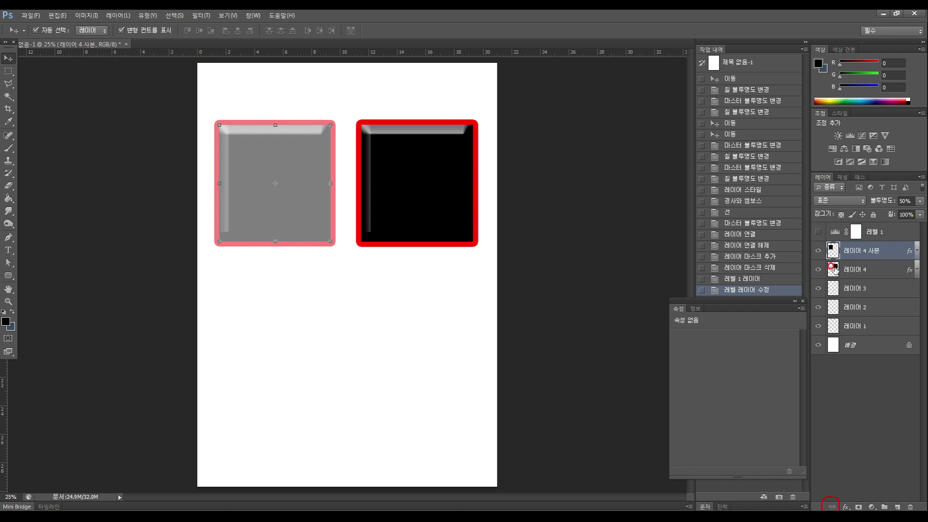
{"action": "left_click", "coordinate": [818, 232]}
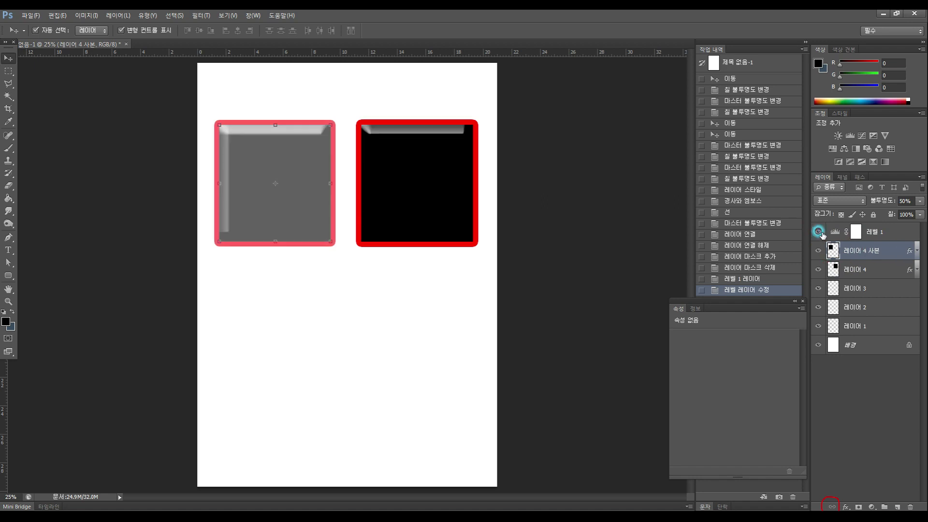
Step: Delete the layer mask of the Levels adjustment layer
{"action": "left_click", "coordinate": [897, 231]}
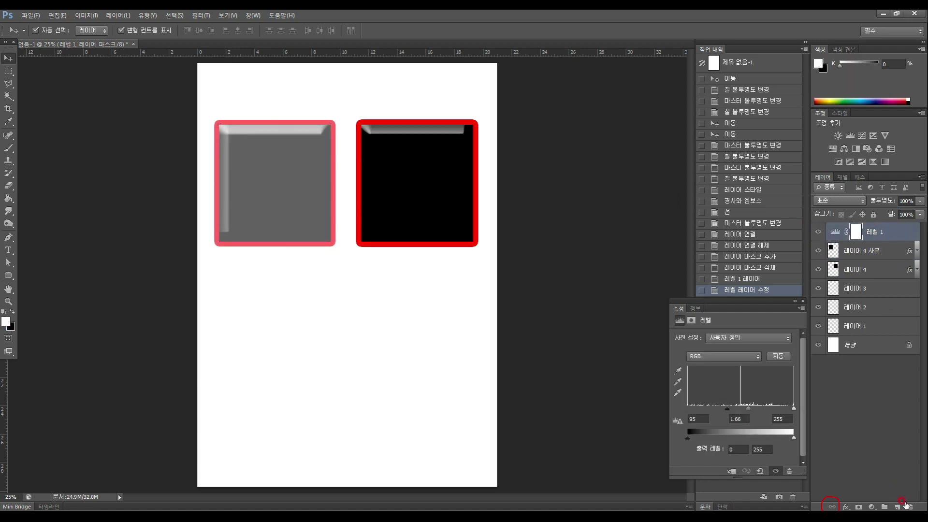
{"action": "left_click", "coordinate": [907, 506]}
{"action": "left_click", "coordinate": [429, 202]}
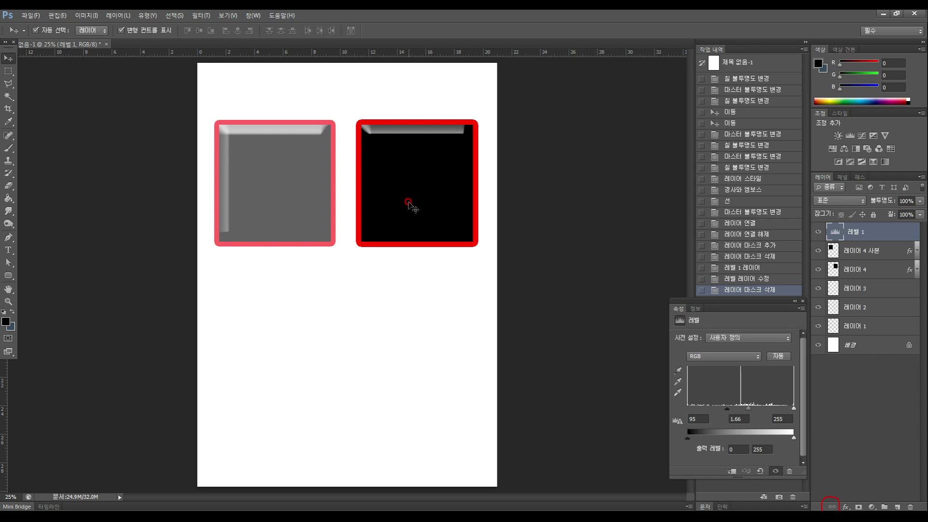
Step: Move the black square of 레이어 4 slightly down, and outline its lower part with a Polygonal Lasso selection extending past its lower edge
{"action": "left_click_drag", "start_coordinate": [408, 202], "coordinate": [413, 252]}
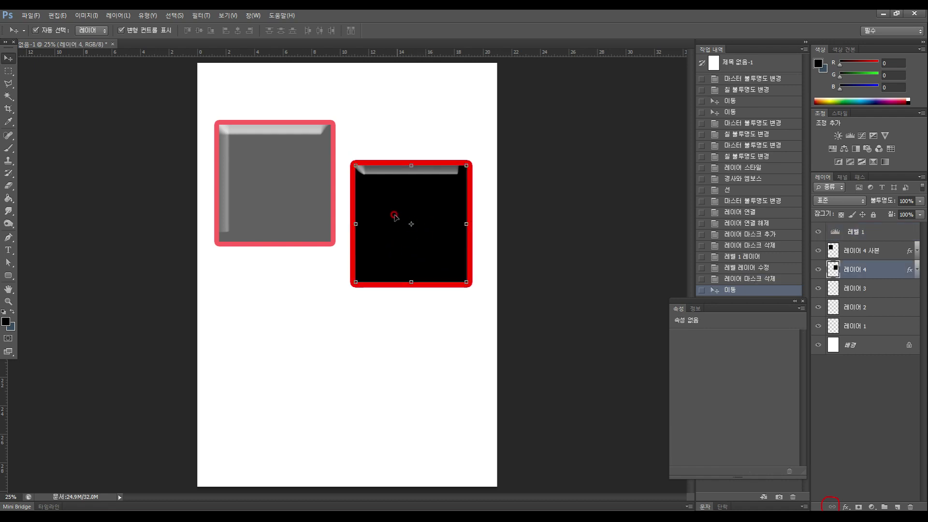
{"action": "left_click", "coordinate": [8, 84]}
{"action": "left_click", "coordinate": [344, 301]}
{"action": "left_click", "coordinate": [392, 230]}
{"action": "left_click", "coordinate": [403, 198]}
{"action": "left_click", "coordinate": [460, 208]}
{"action": "left_click", "coordinate": [461, 266]}
{"action": "left_click", "coordinate": [437, 296]}
{"action": "left_click", "coordinate": [387, 314]}
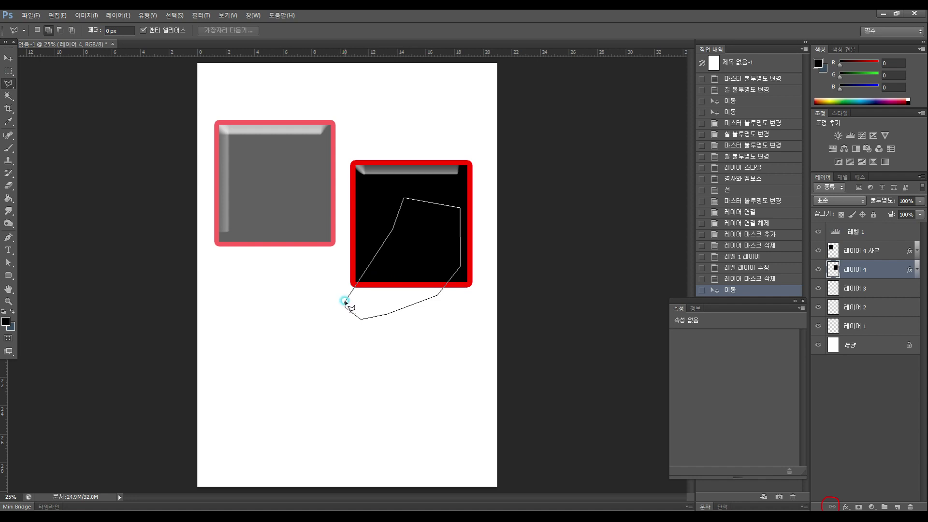
{"action": "left_click", "coordinate": [345, 301]}
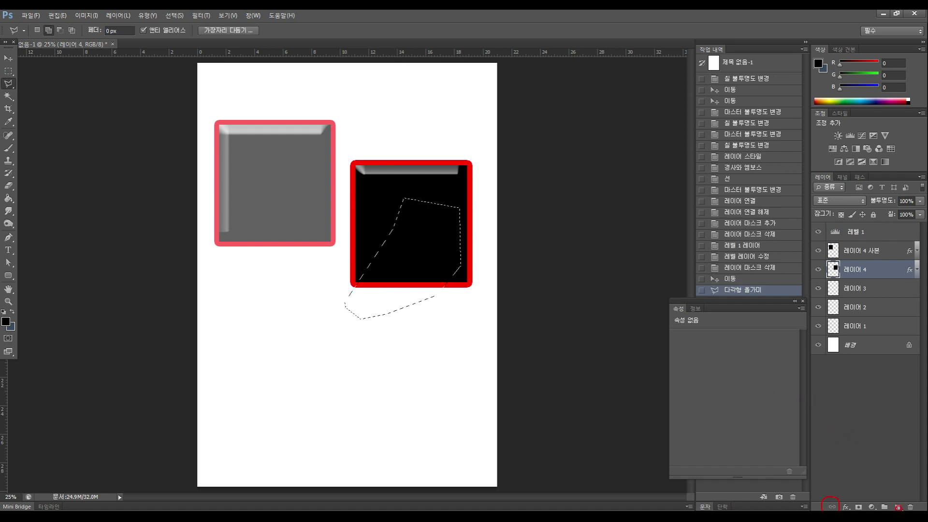
Step: Add an empty layer above 레이어 4, and paste a copy of 레이어 4's selected area below the gray square
{"action": "left_click", "coordinate": [898, 507]}
{"action": "left_click", "coordinate": [882, 288]}
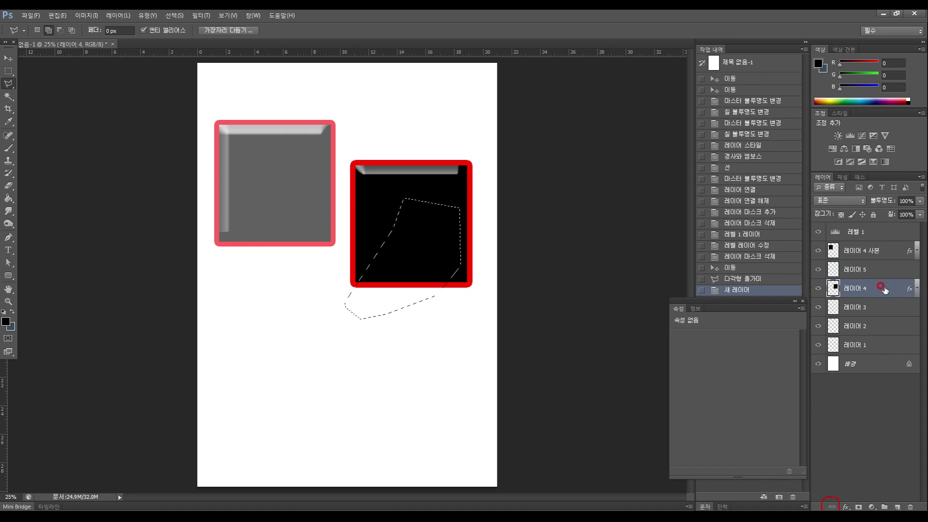
{"action": "key", "text": "ctrl+c"}
{"action": "key", "text": "ctrl+v"}
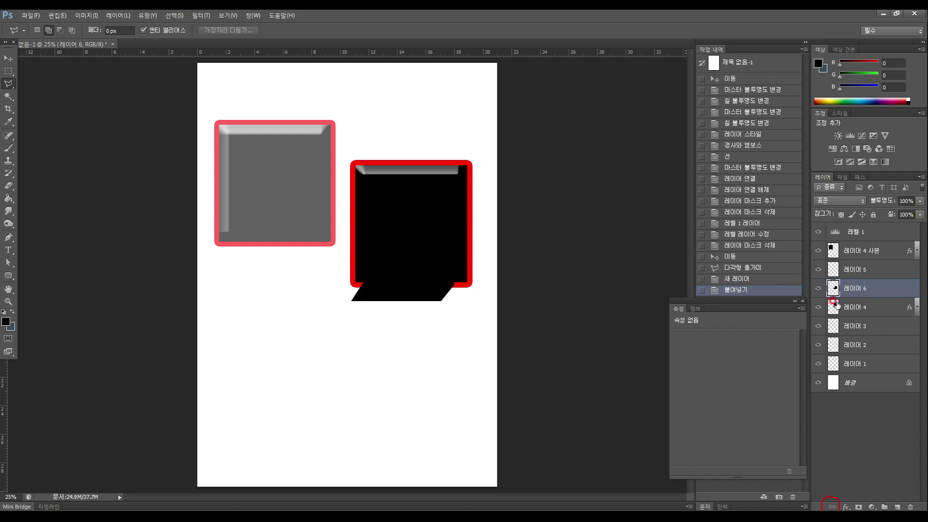
{"action": "left_click", "coordinate": [9, 58]}
{"action": "left_click_drag", "start_coordinate": [387, 295], "coordinate": [309, 337]}
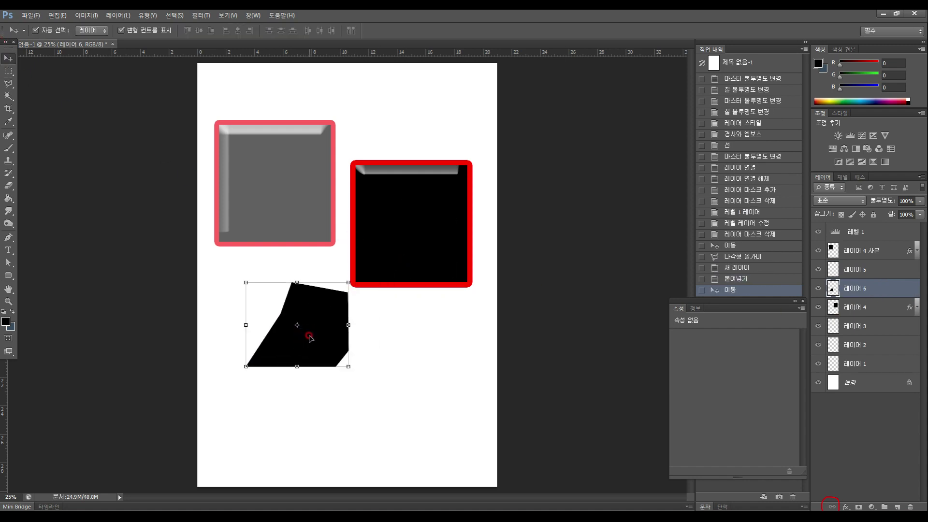
Step: Paste another copy of the cut-out shape, enlarge it to about 242% by 228%, skew it, and place it over the black square's lower part
{"action": "key", "text": "ctrl+v"}
{"action": "left_click_drag", "start_coordinate": [386, 290], "coordinate": [430, 310]}
{"action": "left_click_drag", "start_coordinate": [440, 260], "coordinate": [479, 172]}
{"action": "left_click_drag", "start_coordinate": [337, 172], "coordinate": [232, 130]}
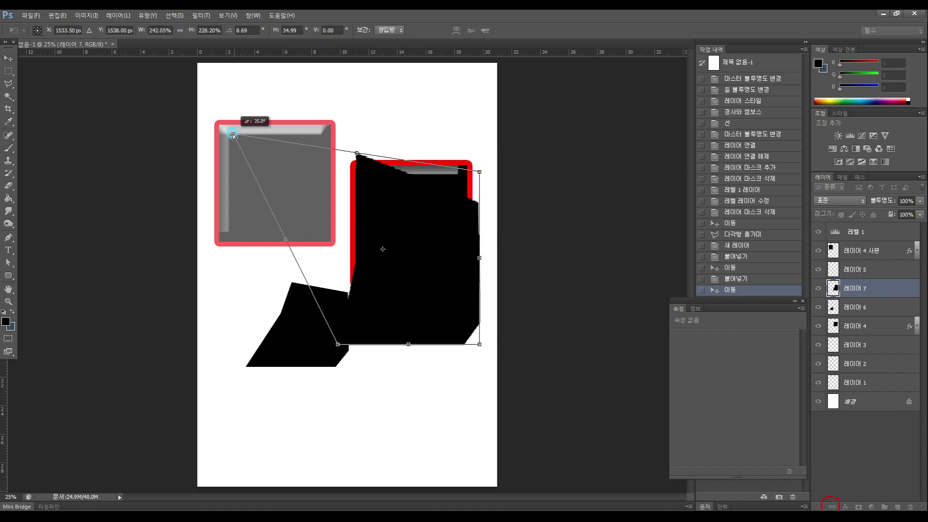
{"action": "left_click_drag", "start_coordinate": [419, 270], "coordinate": [407, 390]}
{"action": "key", "text": "Return"}
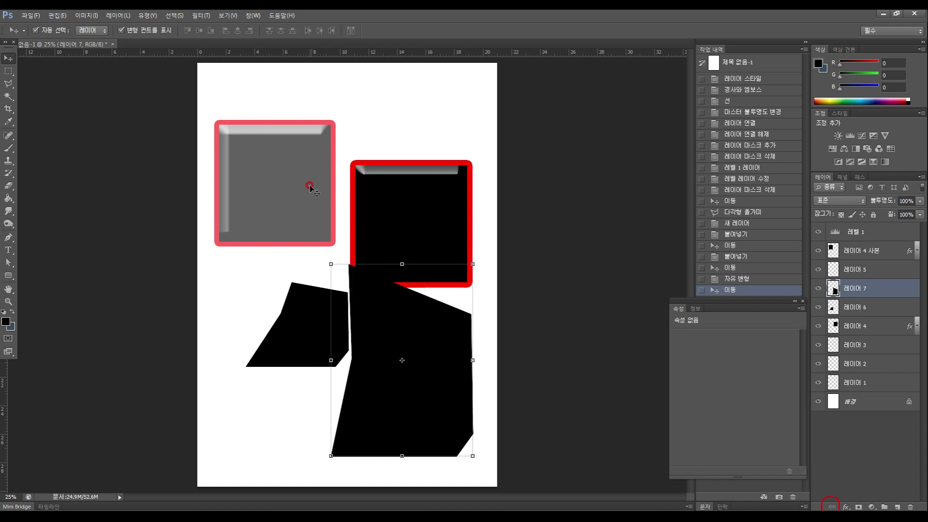
Step: Create a new layer group above 레이어 7 with 레이어 7, 레이어 6 and 레이어 4 selected
{"action": "left_click", "coordinate": [881, 323], "text": "ctrl"}
{"action": "left_click", "coordinate": [882, 307], "text": "ctrl"}
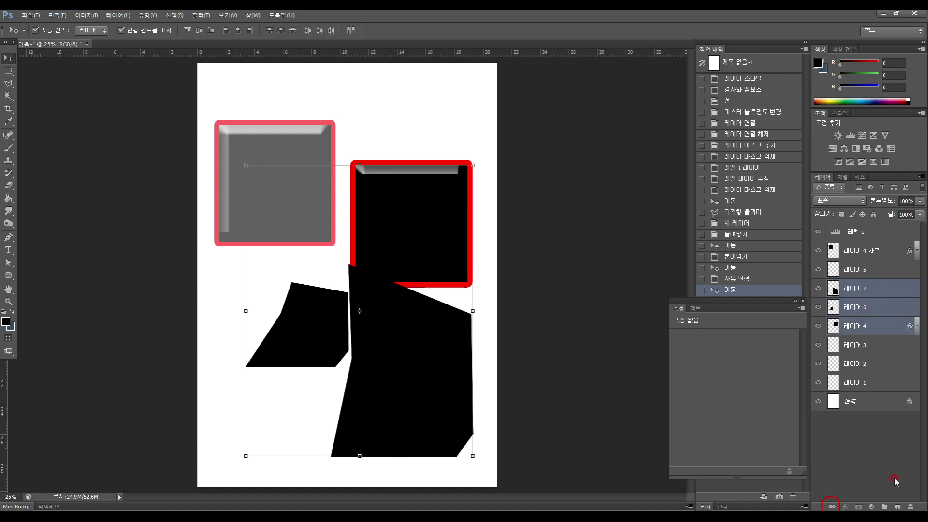
{"action": "left_click", "coordinate": [884, 506]}
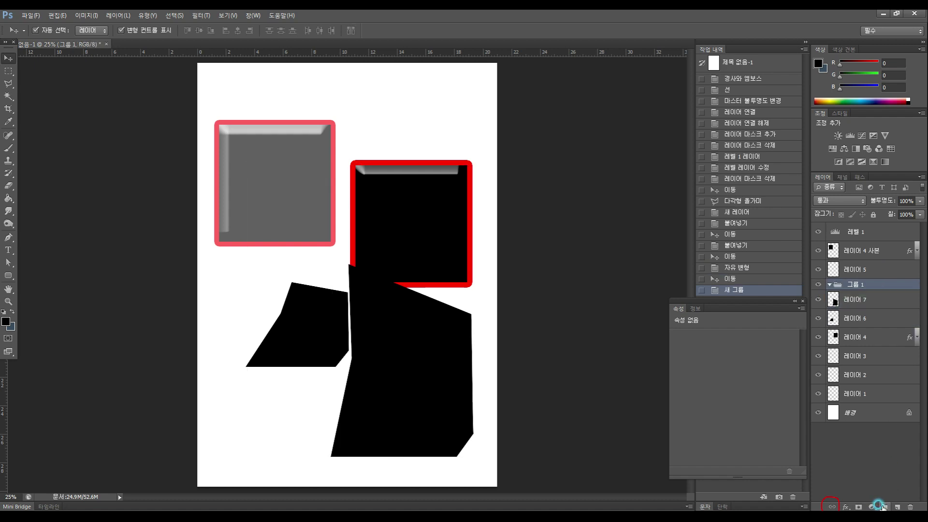
Step: Move 레이어 7, 레이어 6 and 레이어 4 into 그룹 1, and collapse the group
{"action": "left_click", "coordinate": [882, 300]}
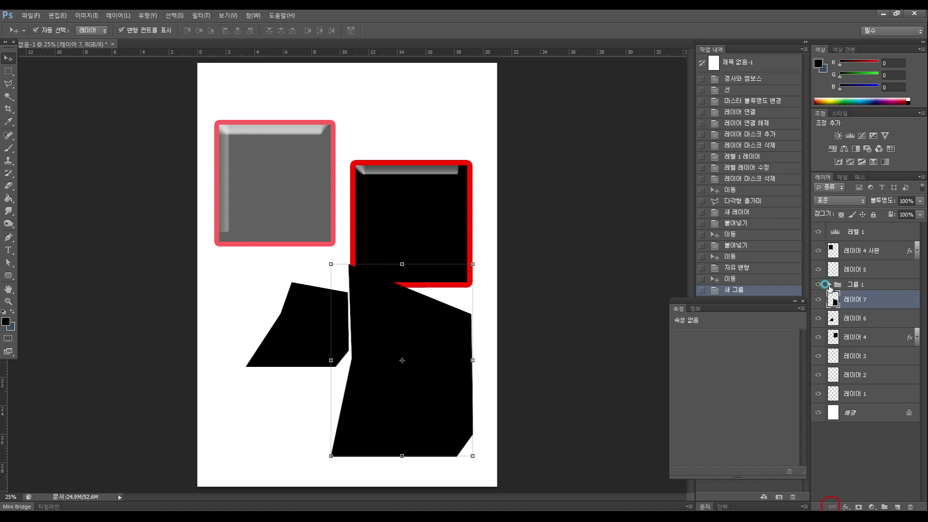
{"action": "left_click", "coordinate": [869, 318], "text": "shift"}
{"action": "left_click", "coordinate": [869, 337], "text": "shift"}
{"action": "left_click_drag", "start_coordinate": [870, 302], "coordinate": [871, 289]}
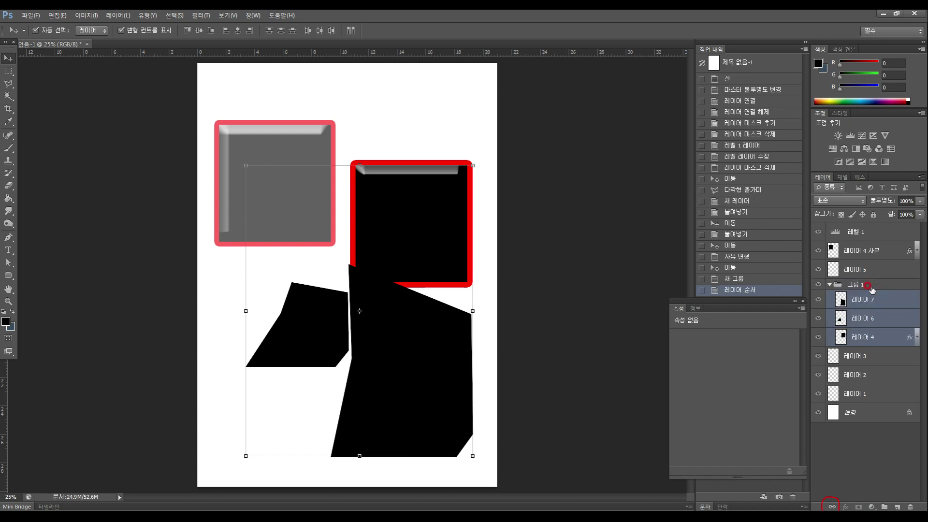
{"action": "left_click", "coordinate": [829, 284]}
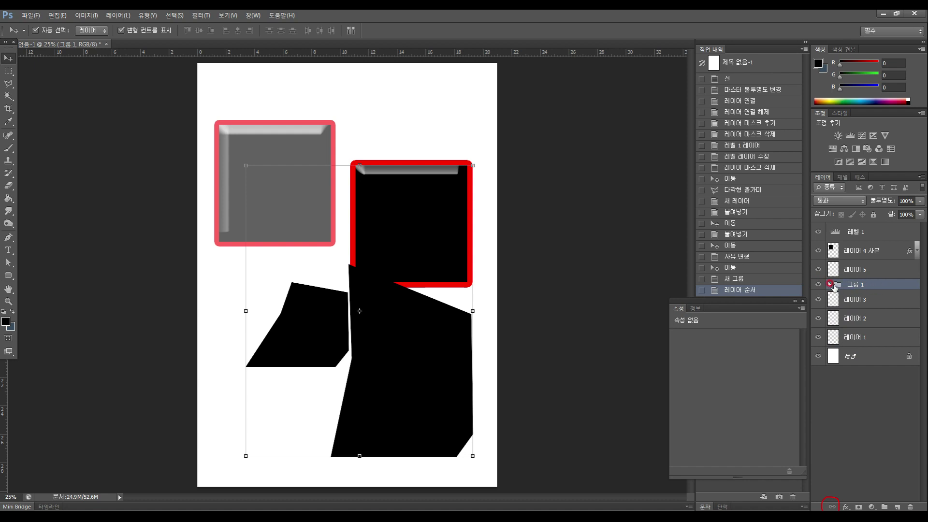
{"action": "left_click", "coordinate": [829, 285]}
{"action": "left_click", "coordinate": [830, 285]}
Step: Add four empty layers above 그룹 1
{"action": "left_click", "coordinate": [897, 507]}
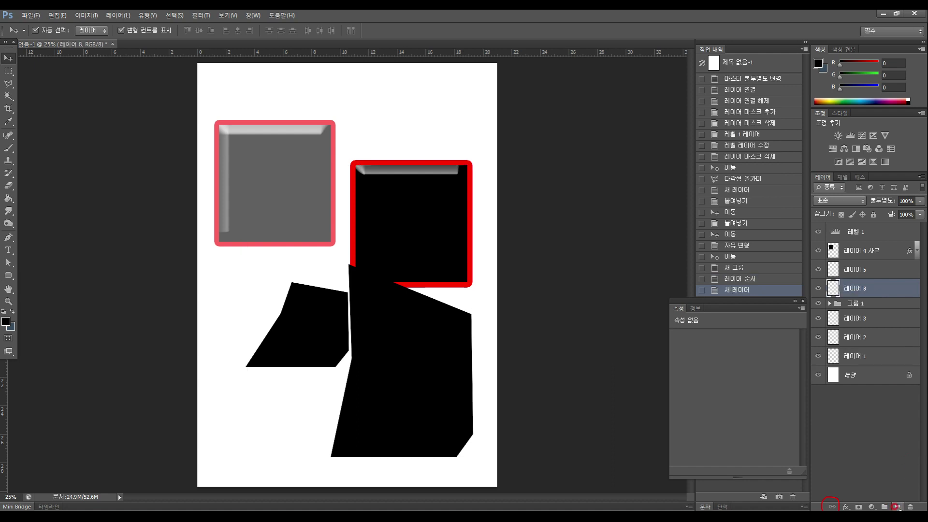
{"action": "left_click", "coordinate": [897, 507]}
{"action": "left_click", "coordinate": [897, 507]}
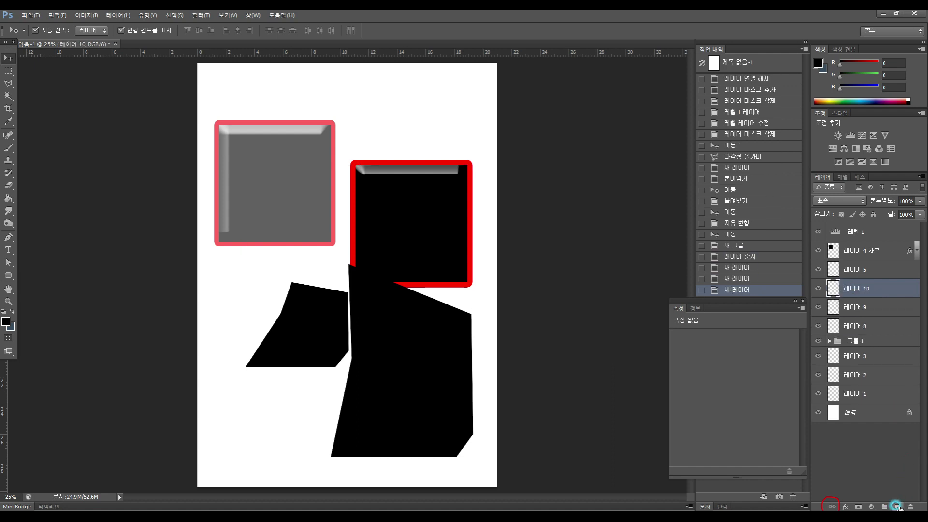
{"action": "left_click", "coordinate": [897, 507]}
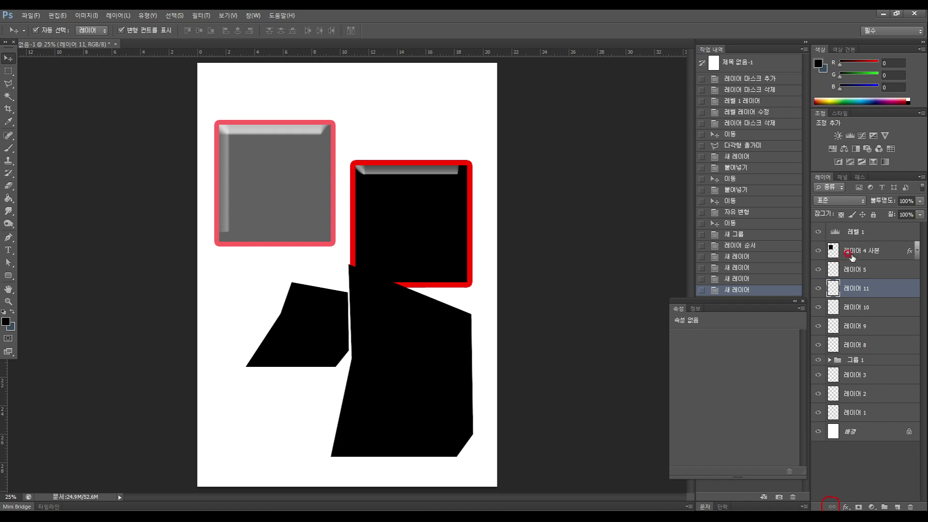
Step: Duplicate the 레이어 4 사본 layer, including its effects
{"action": "left_click", "coordinate": [833, 251]}
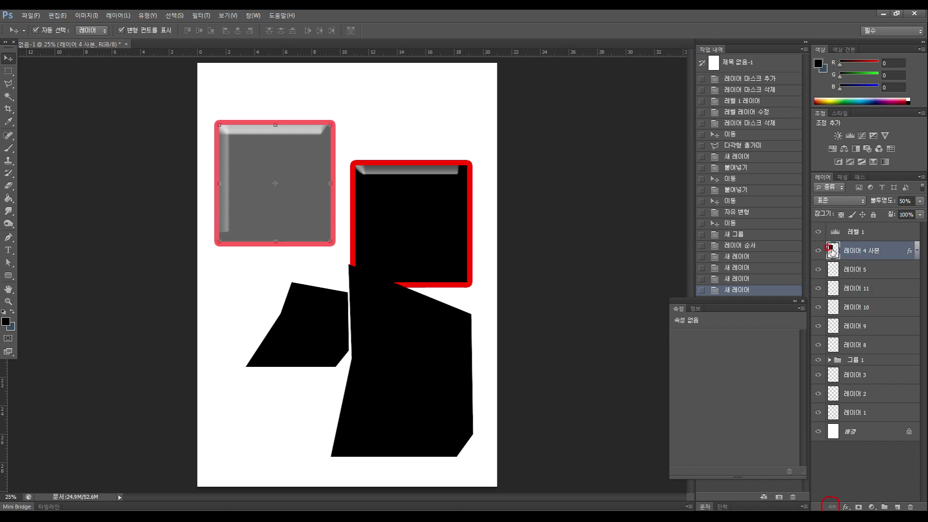
{"action": "left_click", "coordinate": [873, 249]}
{"action": "left_click_drag", "start_coordinate": [875, 251], "coordinate": [898, 503]}
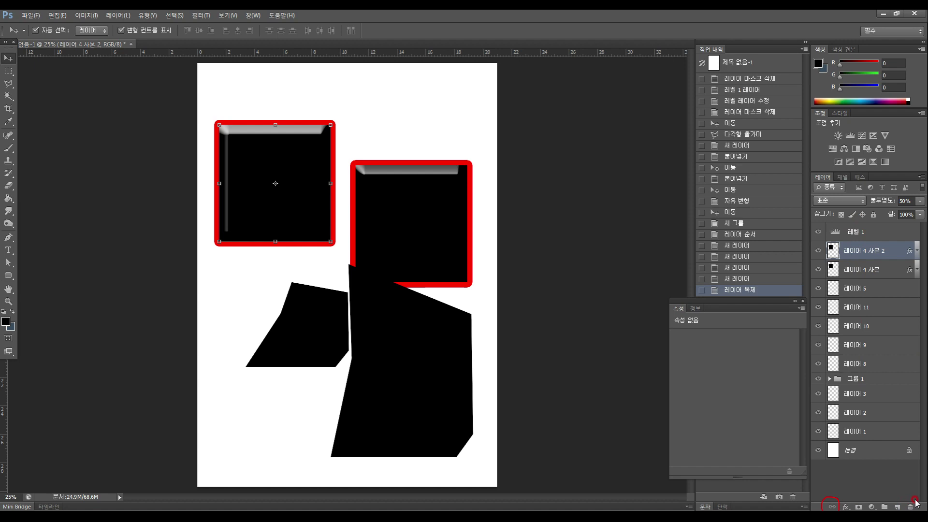
Step: Delete the empty layer 레이어 5
{"action": "left_click", "coordinate": [866, 294]}
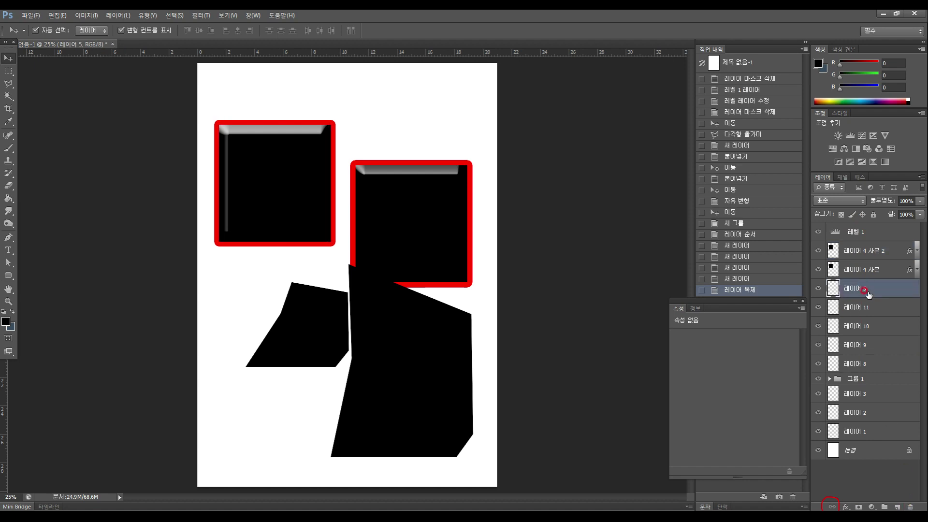
{"action": "left_click", "coordinate": [911, 506]}
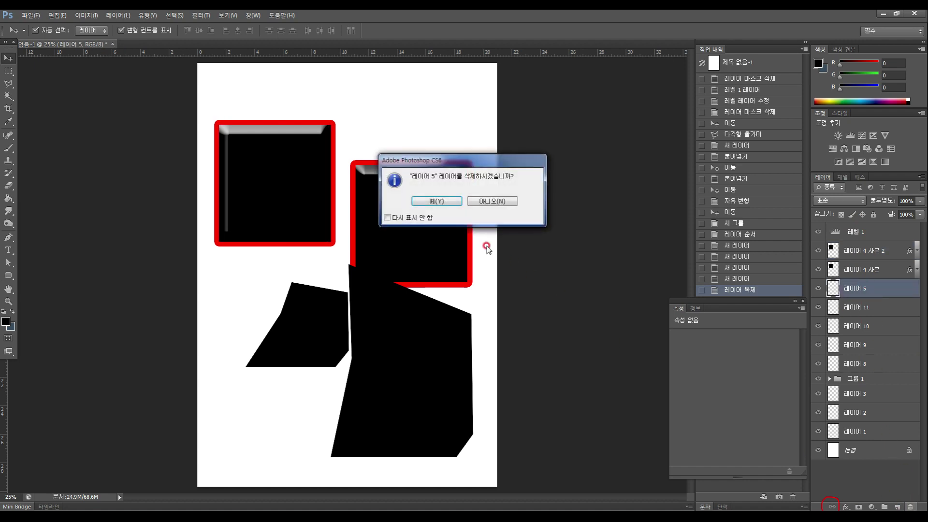
{"action": "left_click", "coordinate": [457, 201]}
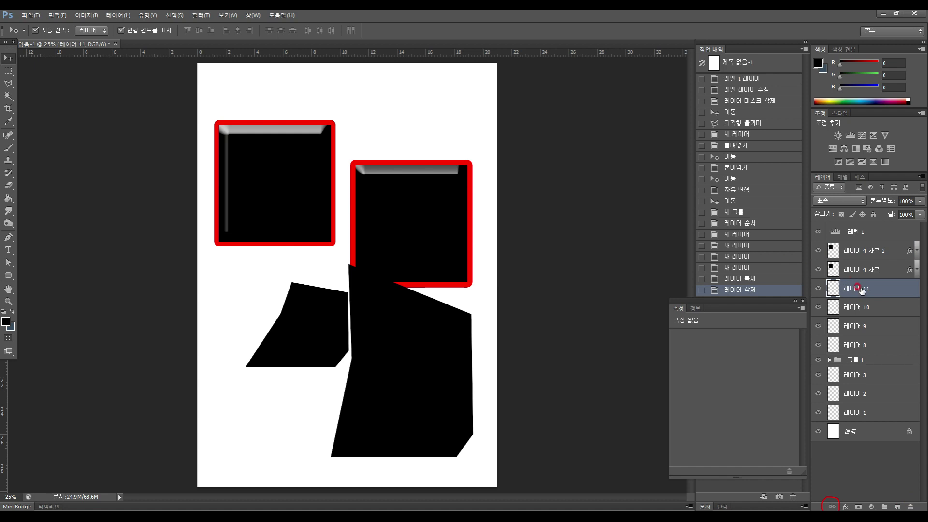
Step: Delete the empty layers 레이어 11, 레이어 10, 레이어 9 and 레이어 8 together
{"action": "left_click", "coordinate": [881, 307], "text": "shift"}
{"action": "left_click", "coordinate": [880, 326], "text": "shift"}
{"action": "left_click", "coordinate": [879, 345], "text": "shift"}
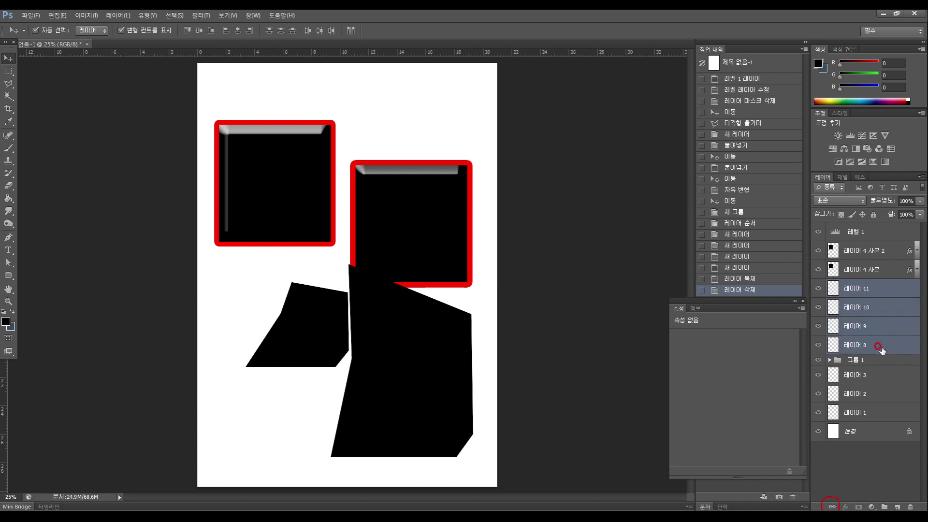
{"action": "left_click", "coordinate": [910, 506]}
{"action": "left_click", "coordinate": [437, 202]}
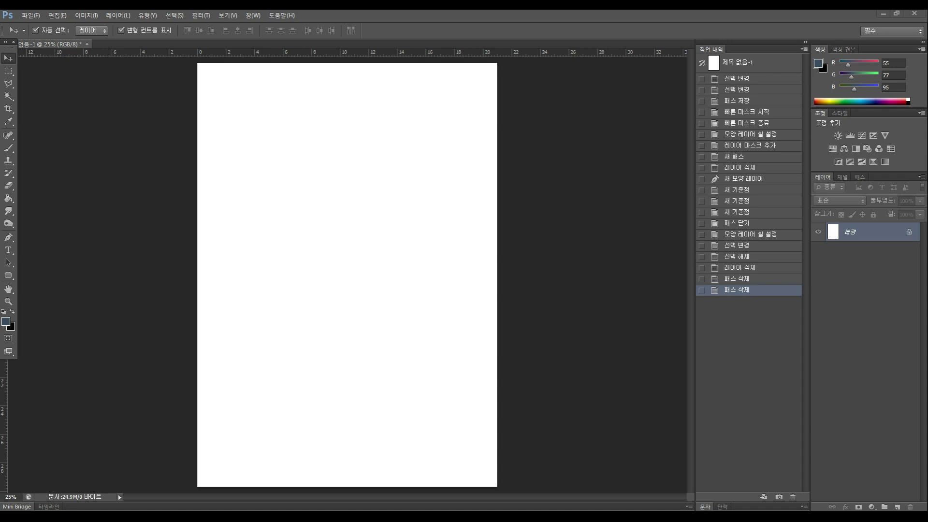
Step: Display the document's paths, and draw a closed six-point shape of about 1702 by 1661 px mid-canvas with the Pen tool
{"action": "left_click", "coordinate": [815, 177]}
{"action": "left_click", "coordinate": [861, 177]}
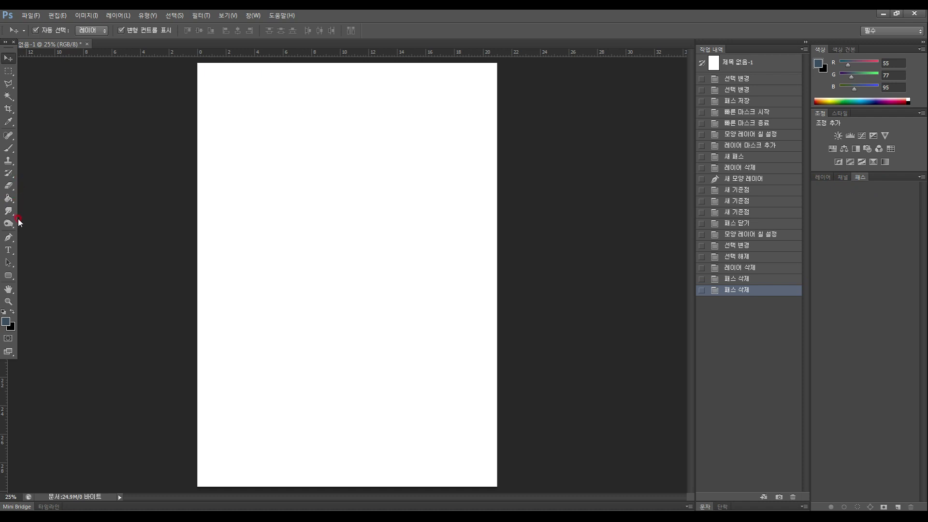
{"action": "left_click", "coordinate": [9, 237]}
{"action": "left_click", "coordinate": [307, 192]}
{"action": "left_click", "coordinate": [411, 203]}
{"action": "left_click_drag", "start_coordinate": [430, 306], "coordinate": [429, 329]}
{"action": "left_click_drag", "start_coordinate": [366, 377], "coordinate": [216, 346]}
{"action": "left_click_drag", "start_coordinate": [255, 280], "coordinate": [262, 241]}
{"action": "left_click_drag", "start_coordinate": [276, 202], "coordinate": [279, 199]}
{"action": "left_click", "coordinate": [303, 192]}
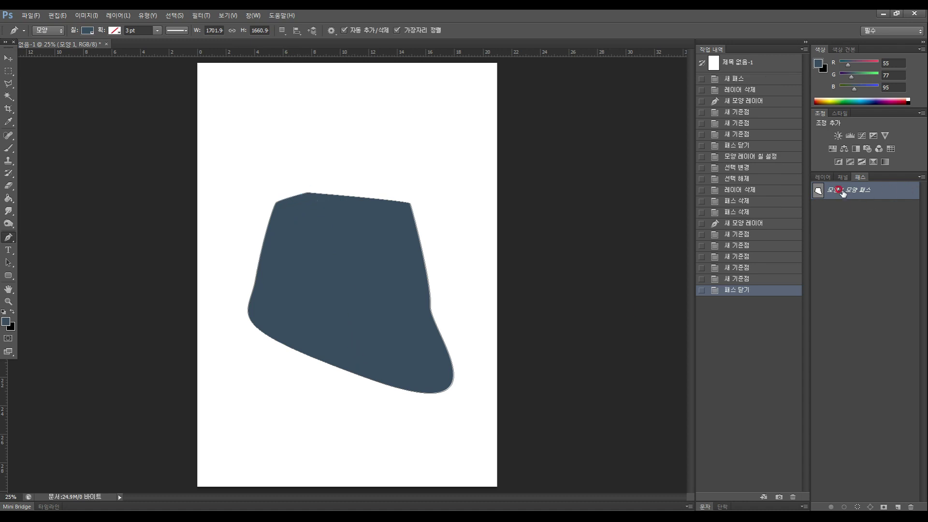
Step: Save the drawn shape's path under the name jhgf
{"action": "left_click", "coordinate": [890, 192]}
{"action": "double_click", "coordinate": [891, 191]}
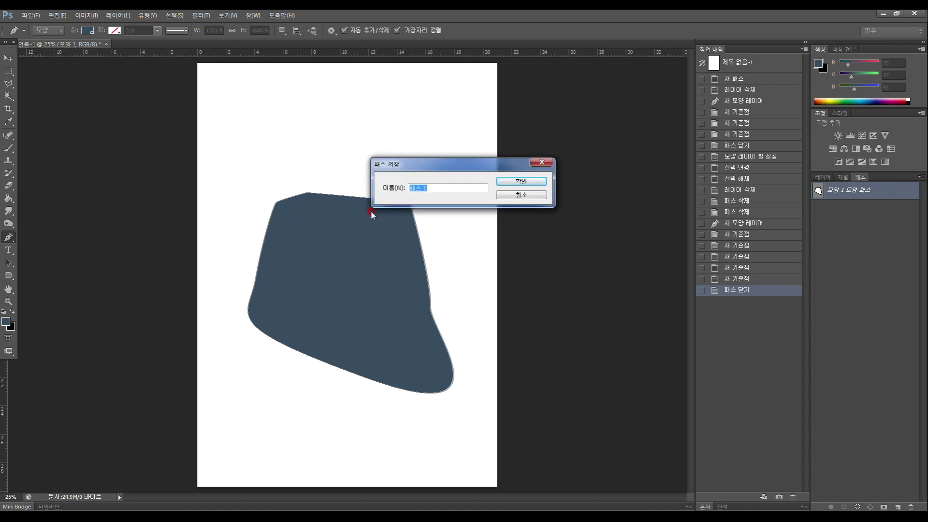
{"action": "type", "text": "jhgf"}
{"action": "left_click", "coordinate": [511, 184]}
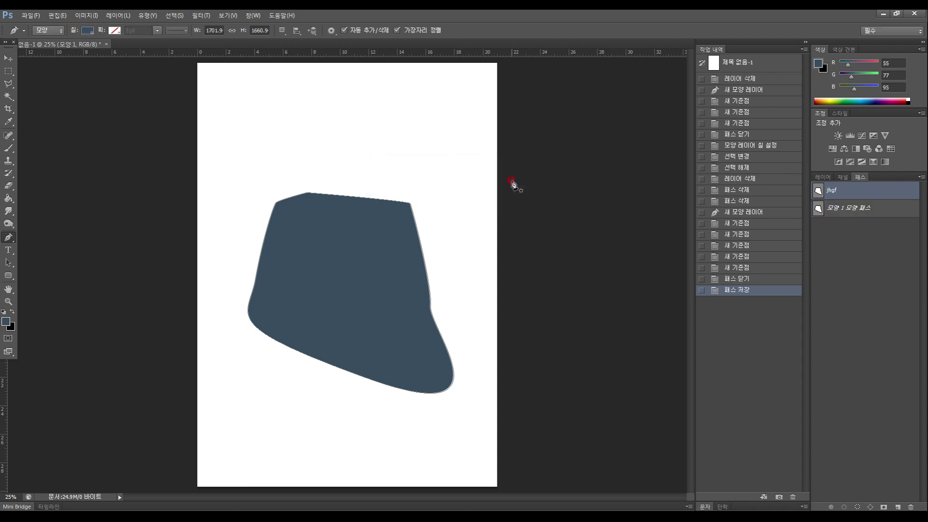
Step: Compare the saved jhgf path with the shape layer's own path by selecting each in turn
{"action": "left_click", "coordinate": [843, 193]}
{"action": "left_click", "coordinate": [857, 216]}
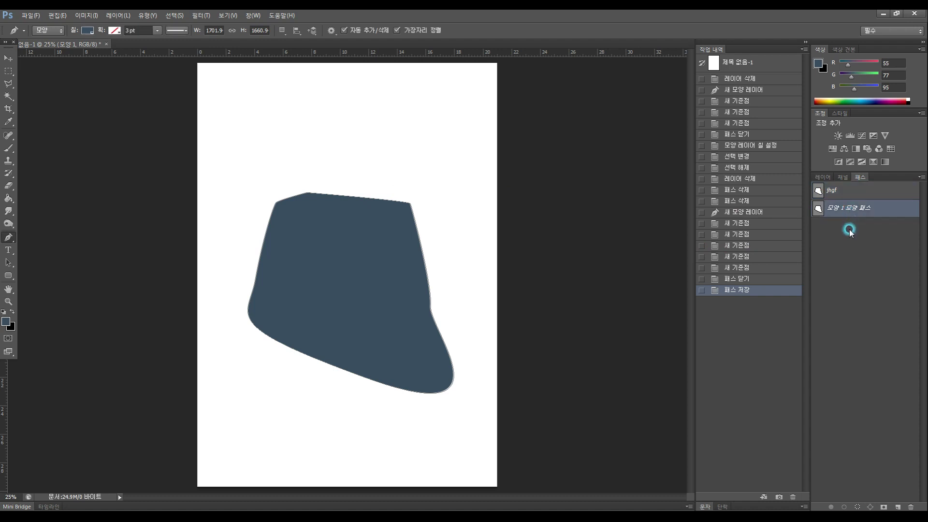
{"action": "left_click", "coordinate": [837, 189]}
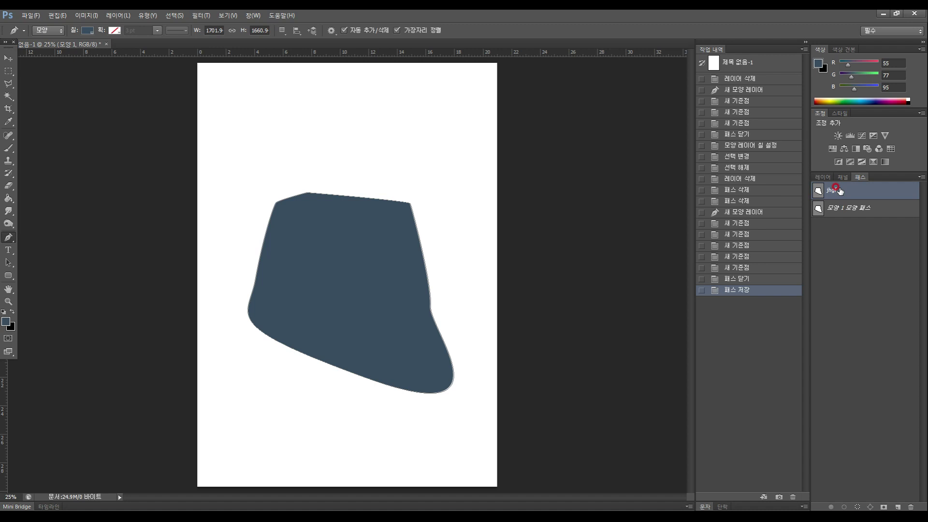
{"action": "left_click", "coordinate": [844, 191]}
Step: Try to fill the saved jhgf path and change its fill color with the path's points selected
{"action": "left_click", "coordinate": [827, 506]}
{"action": "left_click", "coordinate": [8, 263]}
{"action": "left_click", "coordinate": [838, 505]}
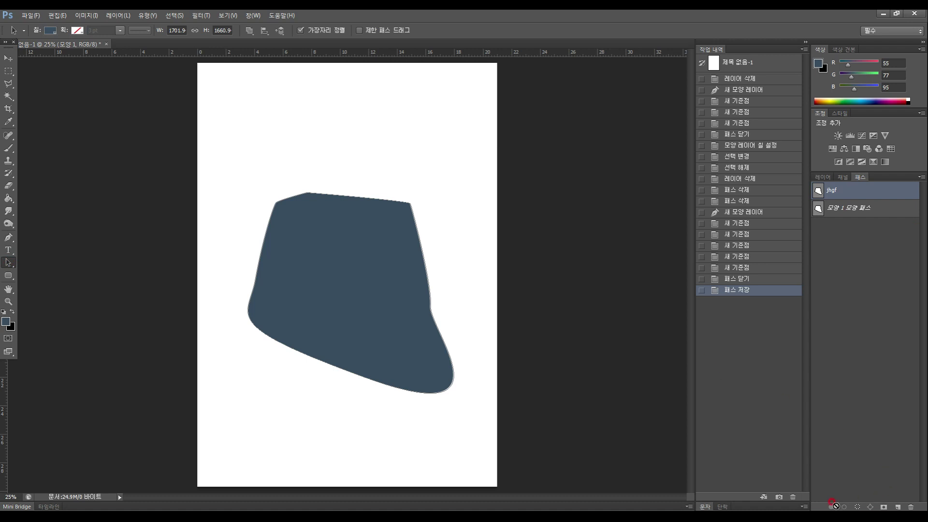
{"action": "left_click", "coordinate": [314, 293]}
{"action": "left_click", "coordinate": [45, 32]}
{"action": "left_click", "coordinate": [321, 211]}
{"action": "left_click", "coordinate": [285, 197]}
{"action": "left_click", "coordinate": [48, 37]}
{"action": "left_click", "coordinate": [736, 429]}
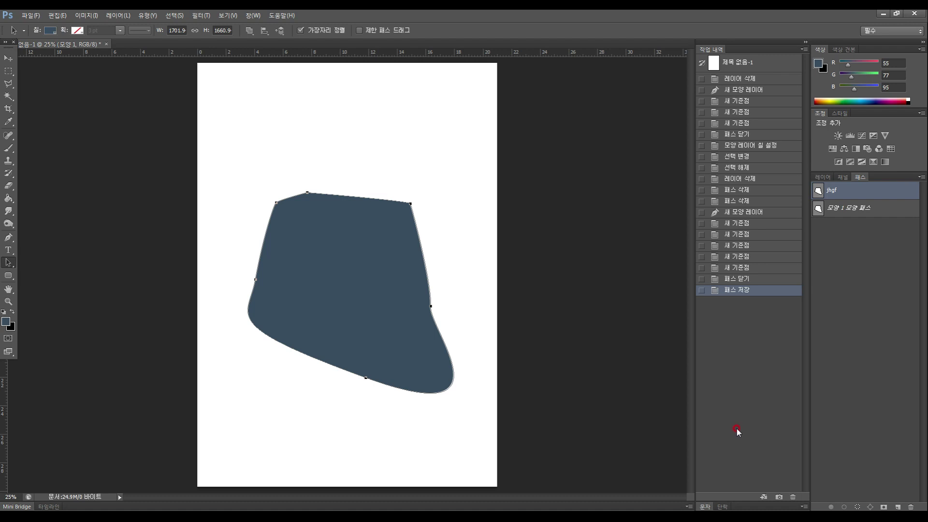
Step: Select the shape layer's path and set the shape's fill to none
{"action": "left_click", "coordinate": [884, 208]}
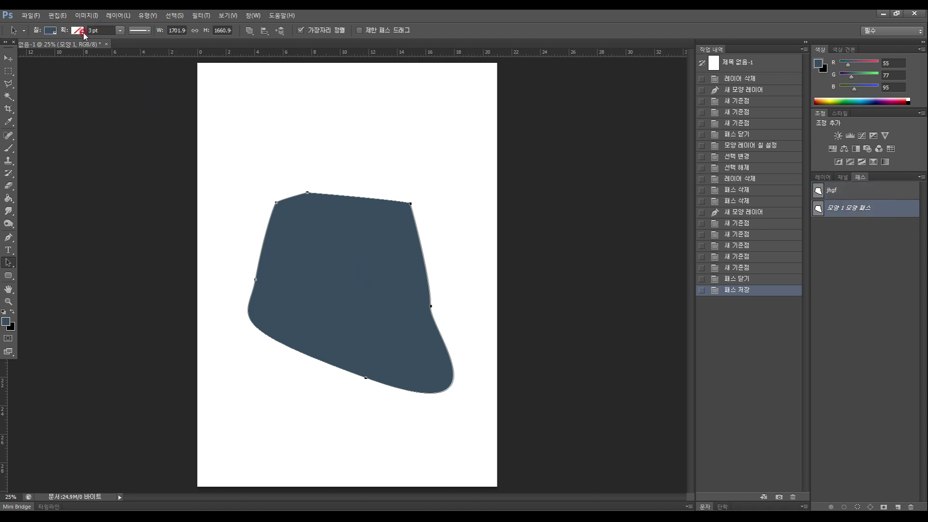
{"action": "left_click", "coordinate": [48, 32]}
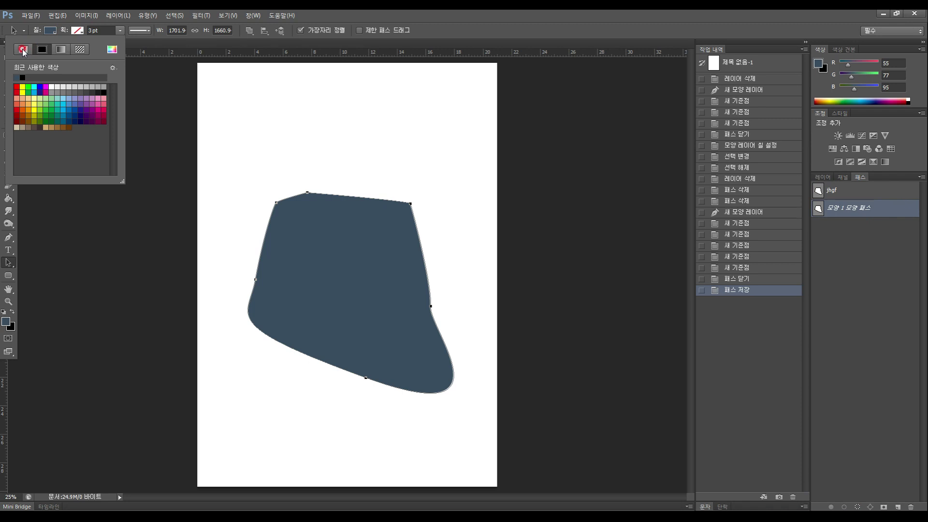
{"action": "left_click", "coordinate": [22, 49]}
{"action": "left_click", "coordinate": [303, 217]}
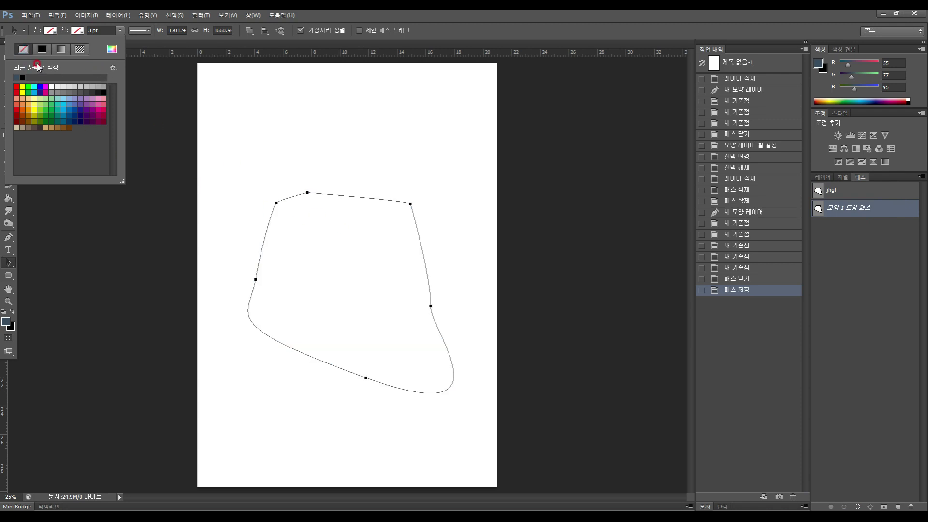
{"action": "left_click", "coordinate": [436, 334]}
{"action": "left_click", "coordinate": [42, 49]}
Step: Give the shape a solid black stroke and set the stroke width to 17.85 pt
{"action": "left_click", "coordinate": [77, 30]}
{"action": "left_click", "coordinate": [55, 49]}
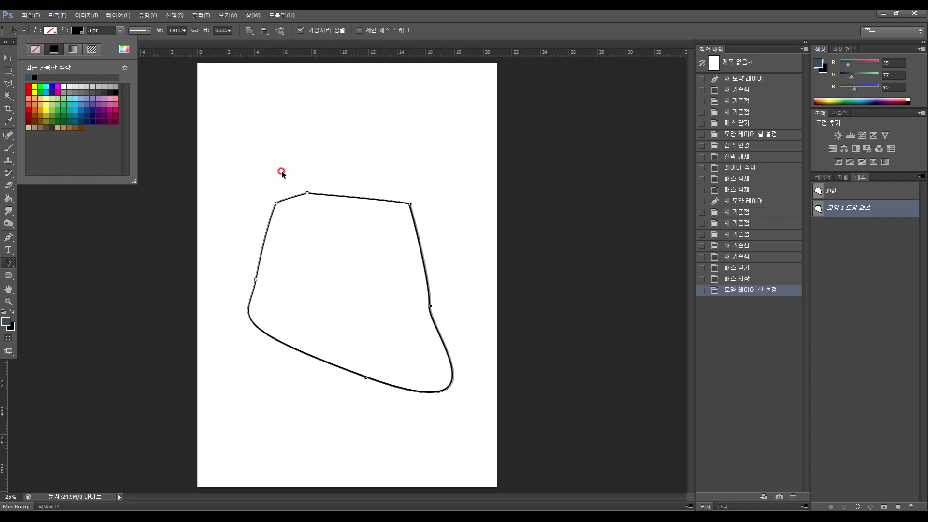
{"action": "left_click", "coordinate": [121, 32]}
{"action": "mouse_move", "coordinate": [118, 43]}
{"action": "left_mouse_down"}
{"action": "mouse_move", "coordinate": [143, 45]}
{"action": "mouse_move", "coordinate": [134, 45]}
{"action": "left_mouse_up"}
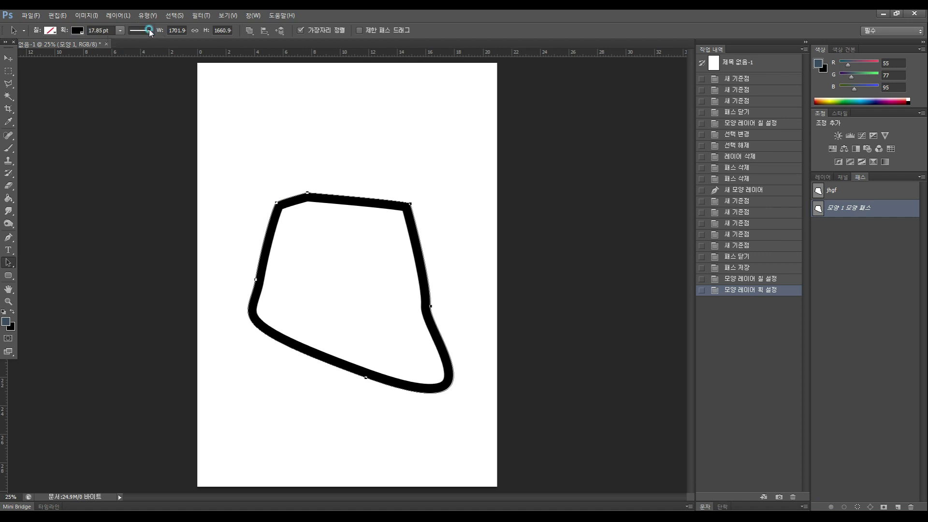
Step: Try the dashed and dotted line types on the shape's stroke, and return it to a solid line
{"action": "left_click", "coordinate": [147, 31]}
{"action": "left_click", "coordinate": [140, 72]}
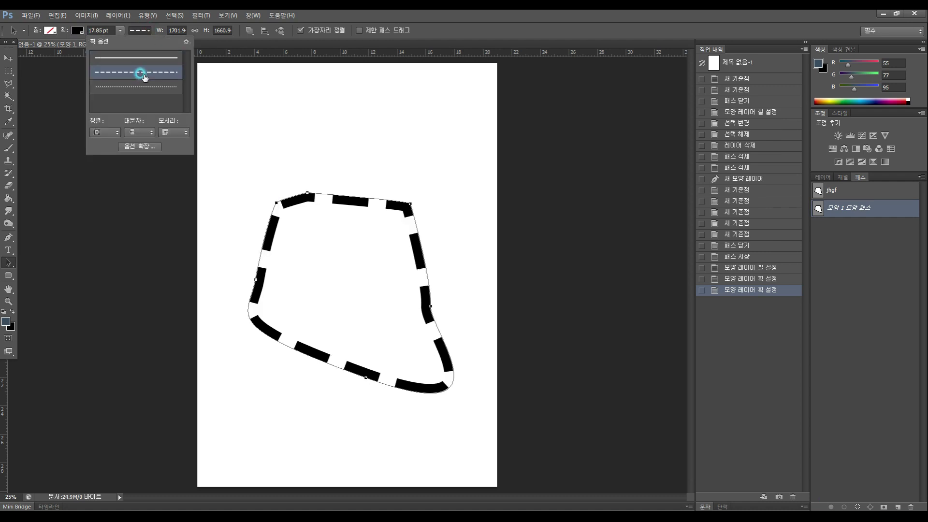
{"action": "left_click", "coordinate": [140, 85]}
{"action": "left_click", "coordinate": [141, 58]}
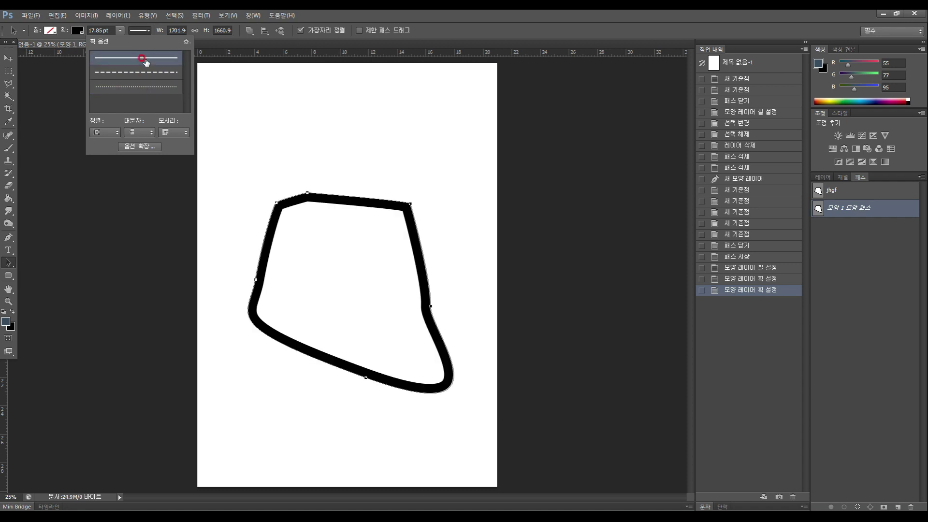
Step: Align the shape's stroke to the outside of its path and set the stroke corners to round
{"action": "left_click", "coordinate": [116, 132]}
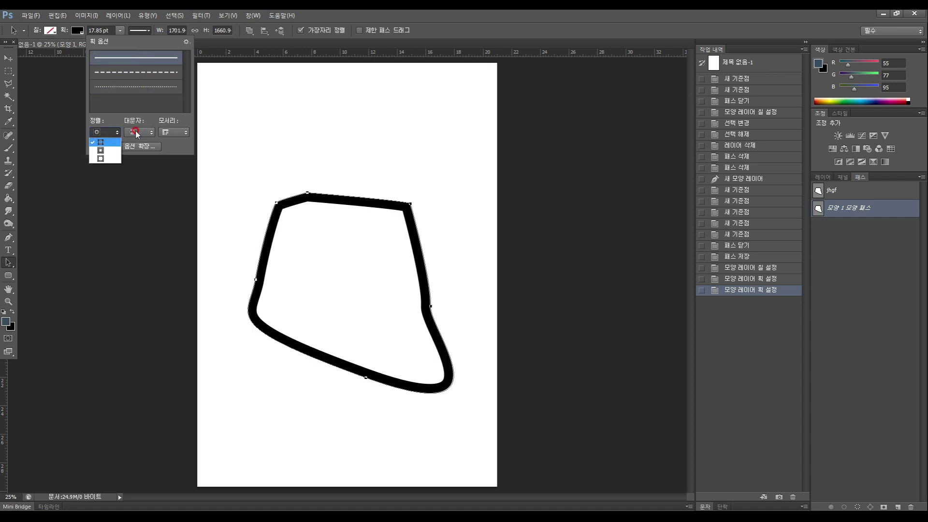
{"action": "left_click", "coordinate": [111, 155]}
{"action": "left_click", "coordinate": [140, 132]}
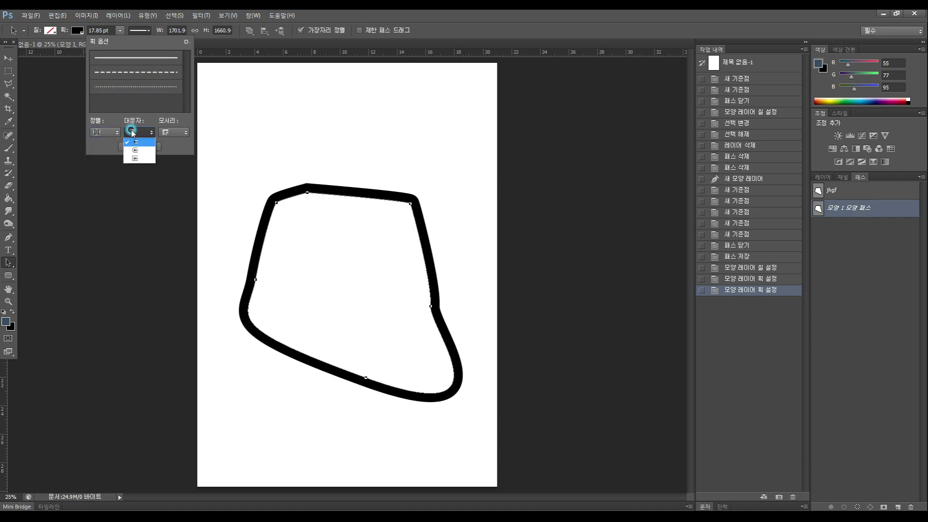
{"action": "left_click", "coordinate": [173, 132]}
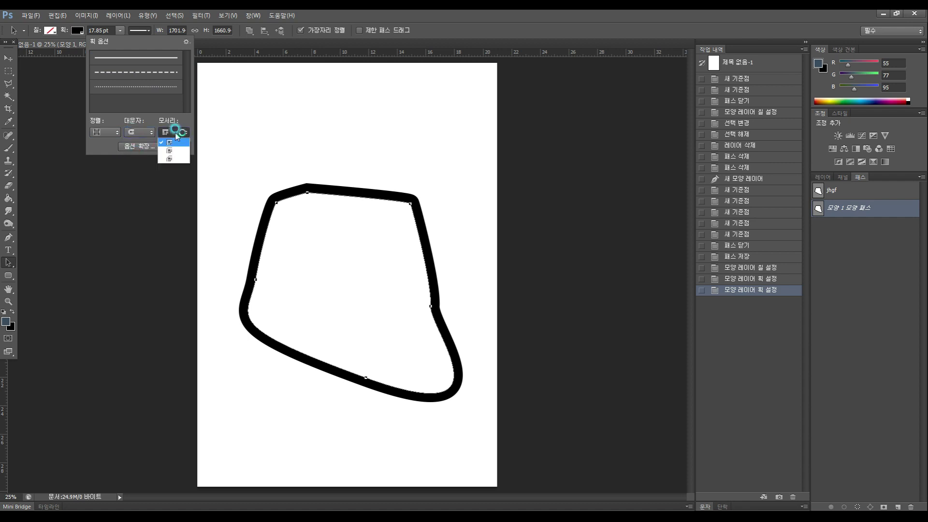
{"action": "left_click", "coordinate": [176, 153]}
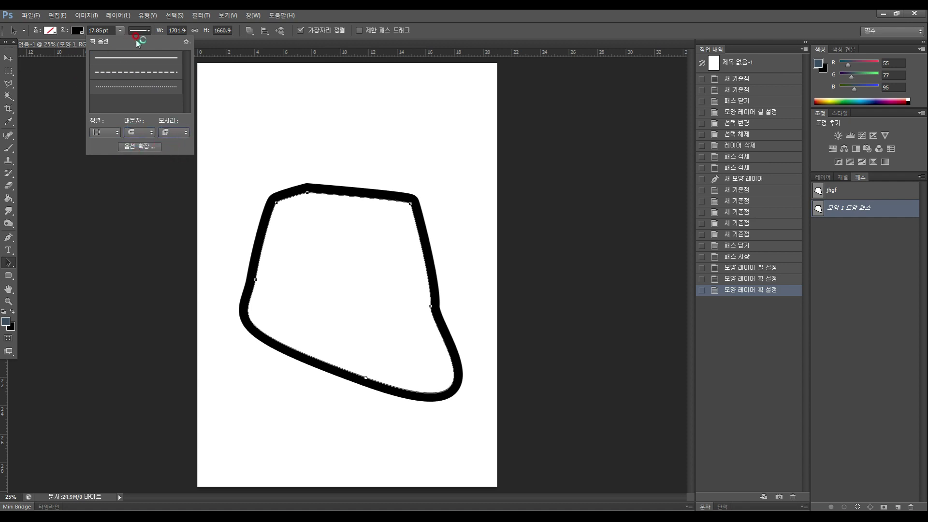
{"action": "left_click", "coordinate": [67, 32]}
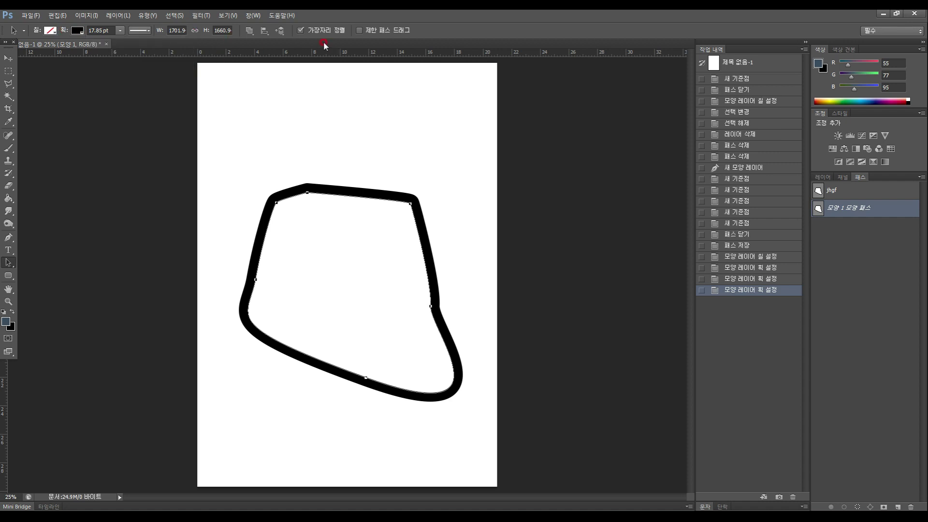
Step: Try the Align Edges and Constrain Path Dragging options on the shape, leaving both turned off
{"action": "left_click", "coordinate": [299, 31]}
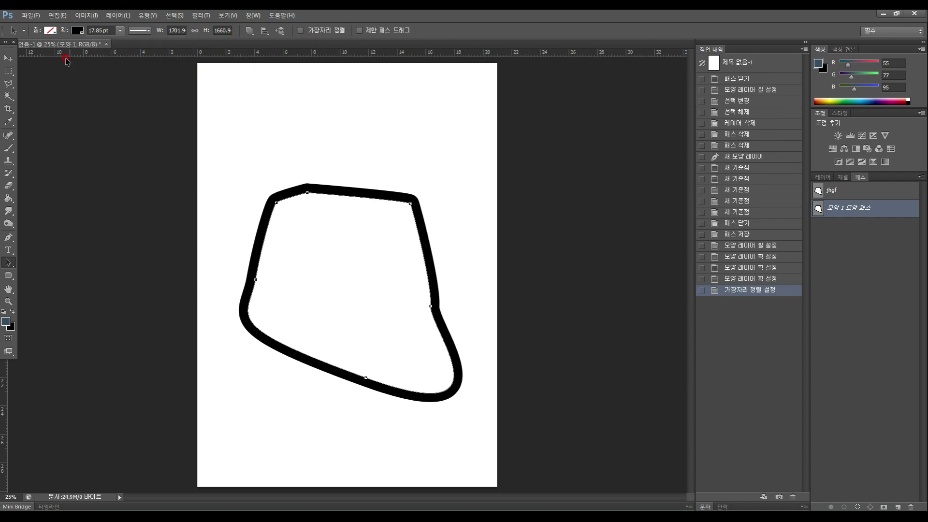
{"action": "left_click", "coordinate": [78, 31]}
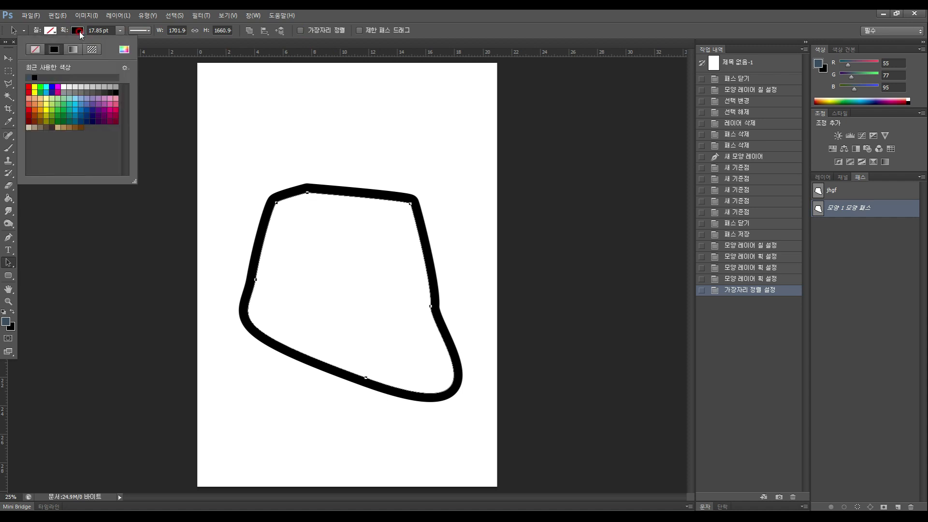
{"action": "left_click", "coordinate": [300, 31]}
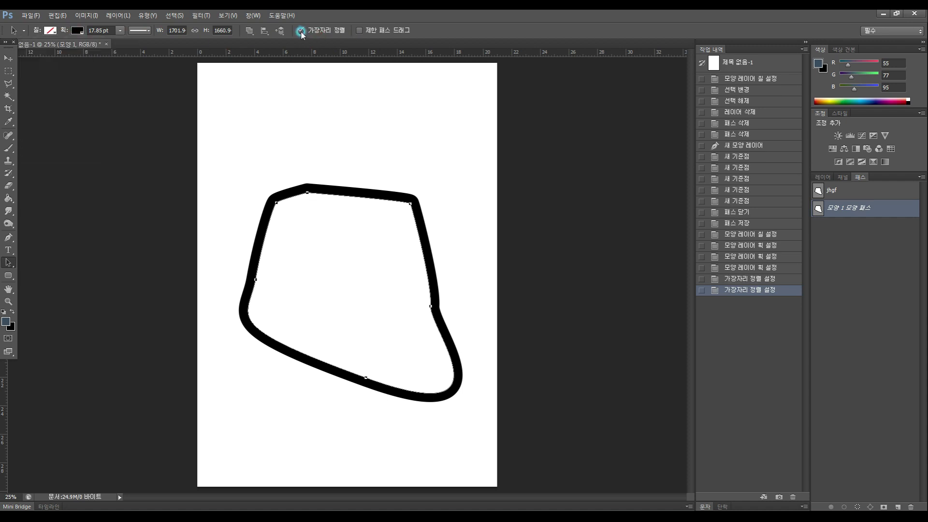
{"action": "left_click", "coordinate": [362, 31]}
{"action": "left_click", "coordinate": [362, 30]}
{"action": "left_click", "coordinate": [299, 30]}
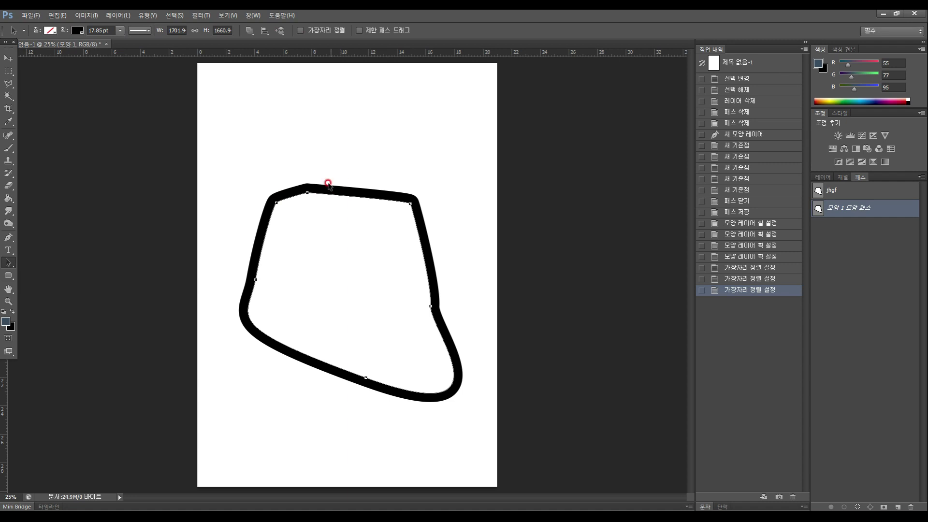
Step: Set the shape's stroke to none and load the shape path as a selection
{"action": "left_click", "coordinate": [78, 31]}
{"action": "left_click", "coordinate": [36, 50]}
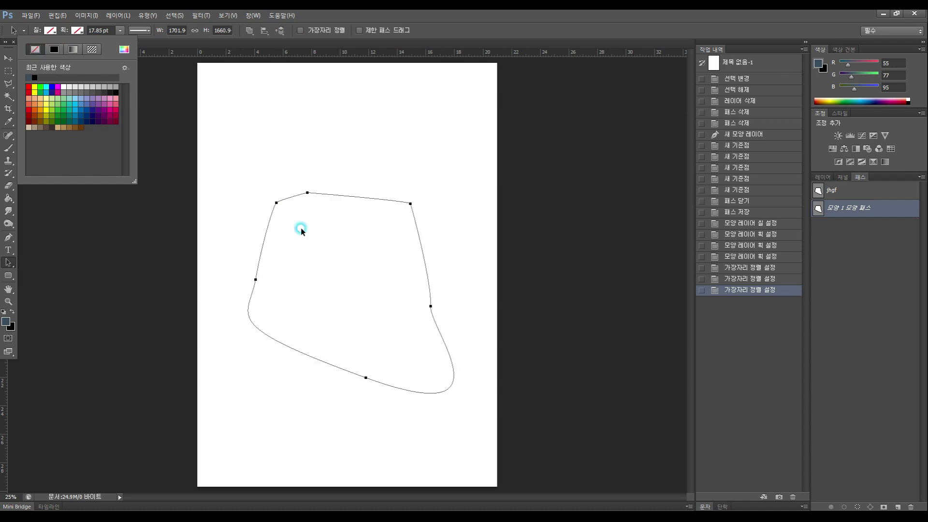
{"action": "left_click", "coordinate": [870, 199]}
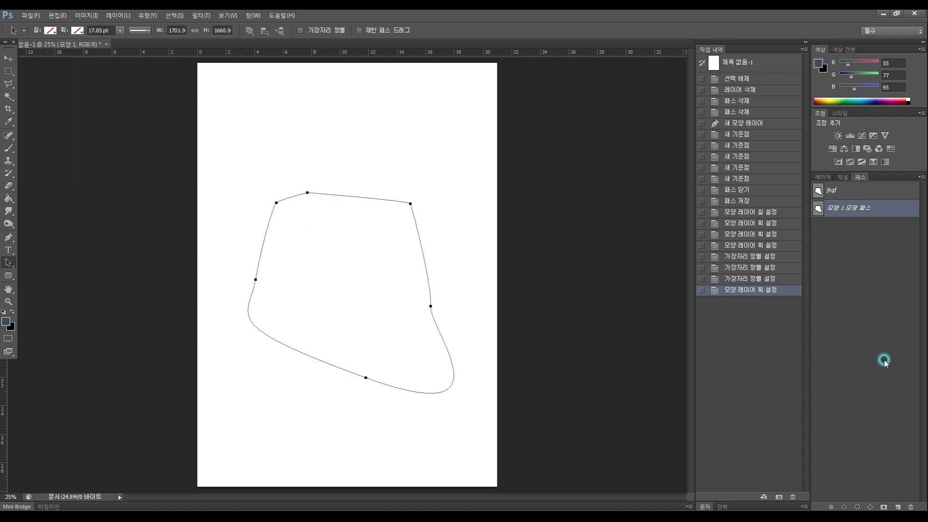
{"action": "left_click", "coordinate": [857, 507]}
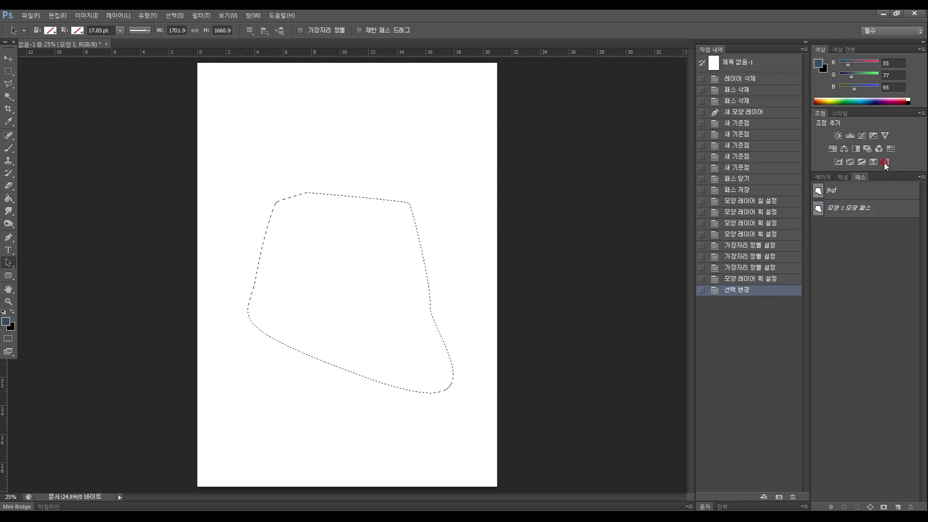
Step: Create a new layer group above the shape layer and add an empty layer inside it
{"action": "left_click", "coordinate": [824, 177]}
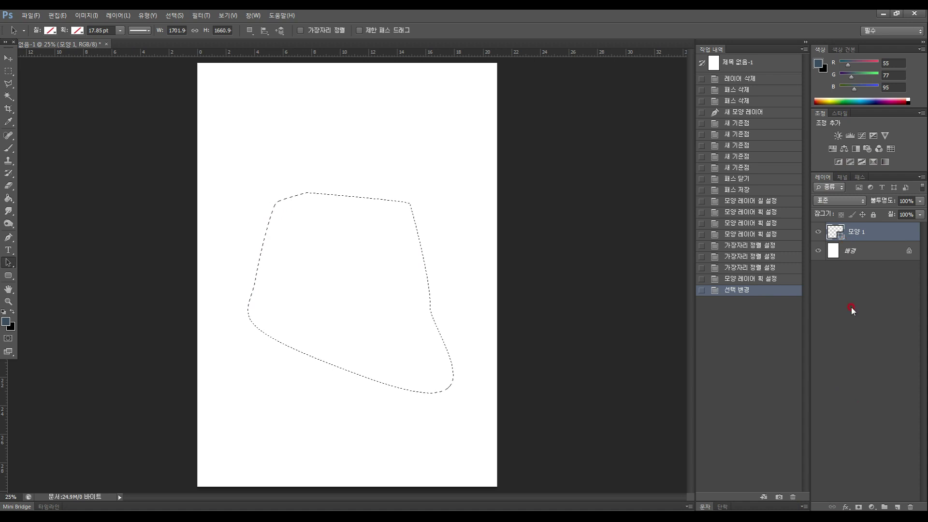
{"action": "left_click", "coordinate": [885, 507]}
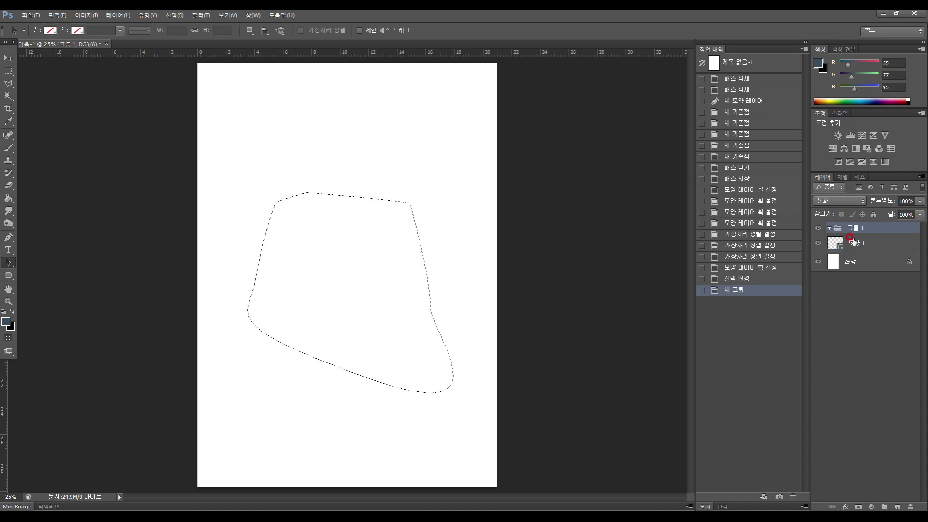
{"action": "left_click", "coordinate": [897, 505]}
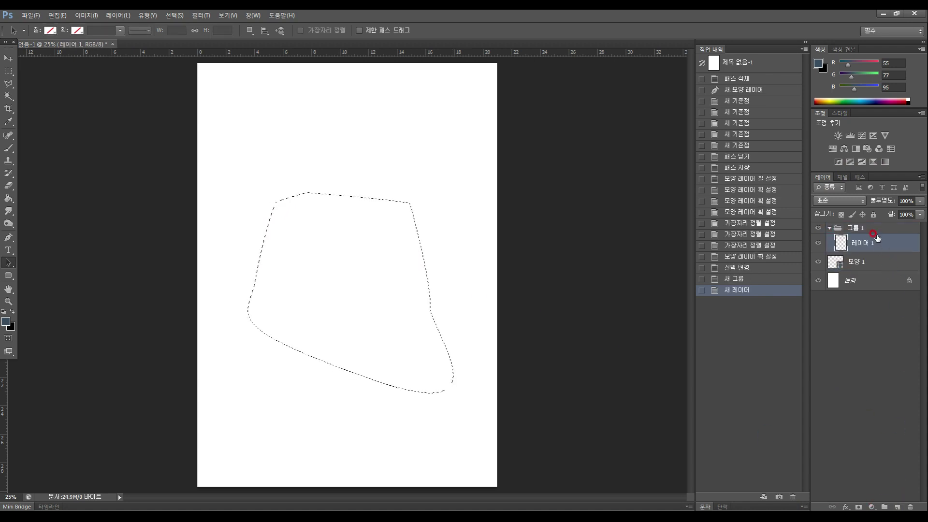
{"action": "left_click", "coordinate": [869, 227]}
{"action": "left_click", "coordinate": [865, 243]}
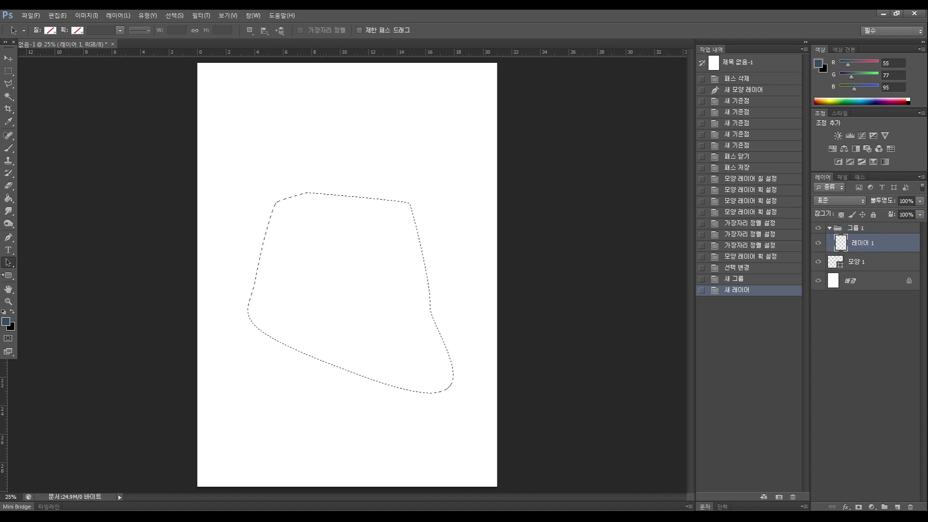
Step: Fill the selection on the new layer with the foreground color using the Paint Bucket, and undo the fill
{"action": "left_click", "coordinate": [8, 197]}
{"action": "left_click", "coordinate": [341, 285]}
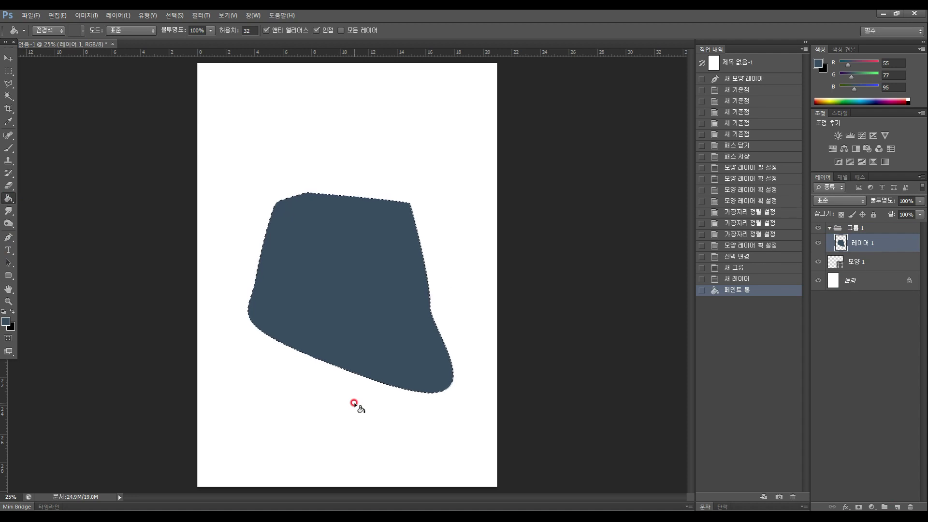
{"action": "key", "text": "ctrl+z"}
{"action": "left_click", "coordinate": [820, 243]}
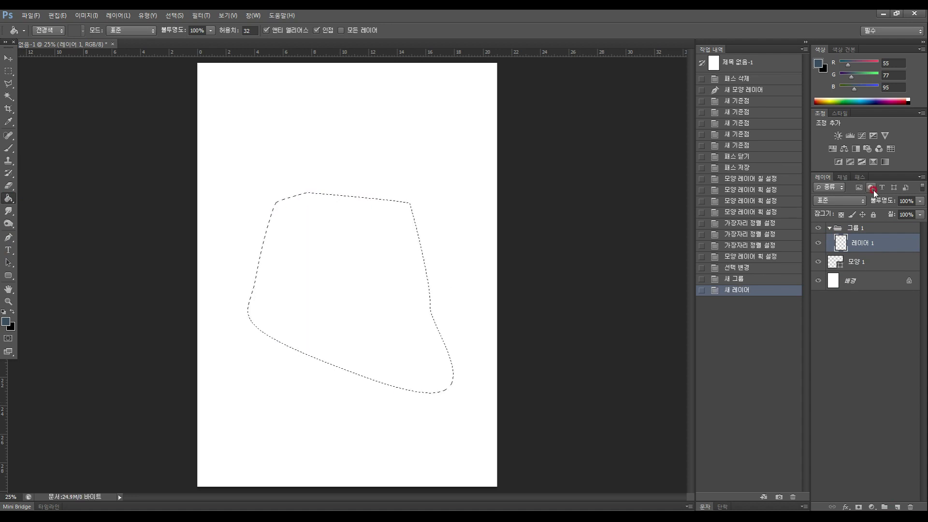
Step: Load the saved jhgf path as a selection and make a work path from that selection
{"action": "left_click", "coordinate": [861, 177]}
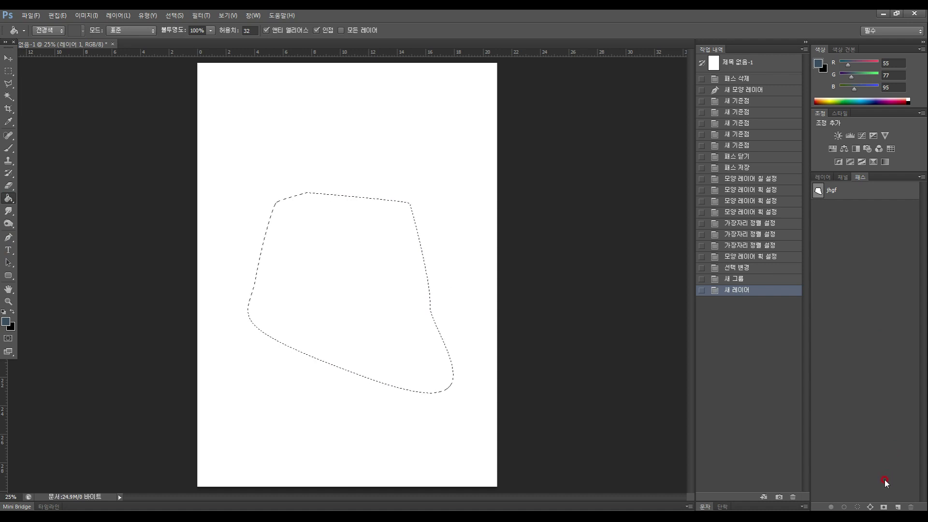
{"action": "left_click", "coordinate": [852, 194]}
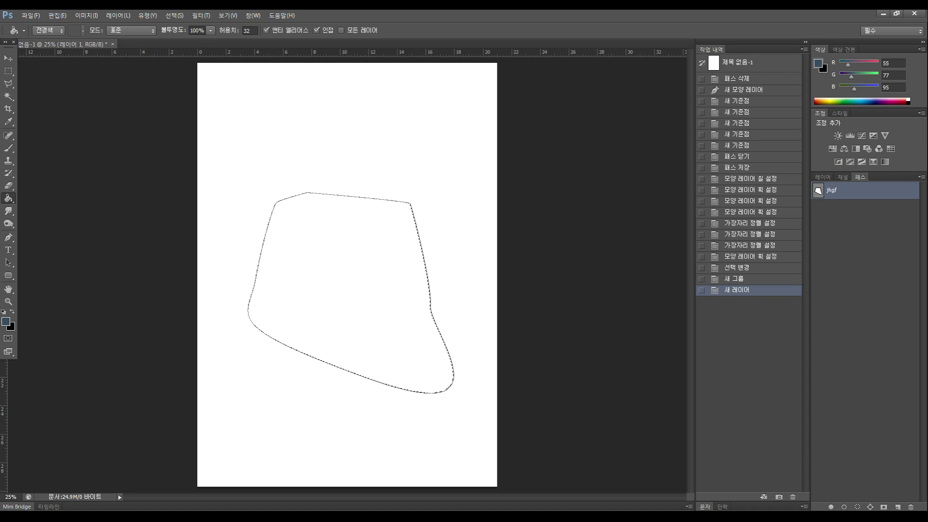
{"action": "left_click", "coordinate": [856, 507]}
{"action": "left_click", "coordinate": [852, 506]}
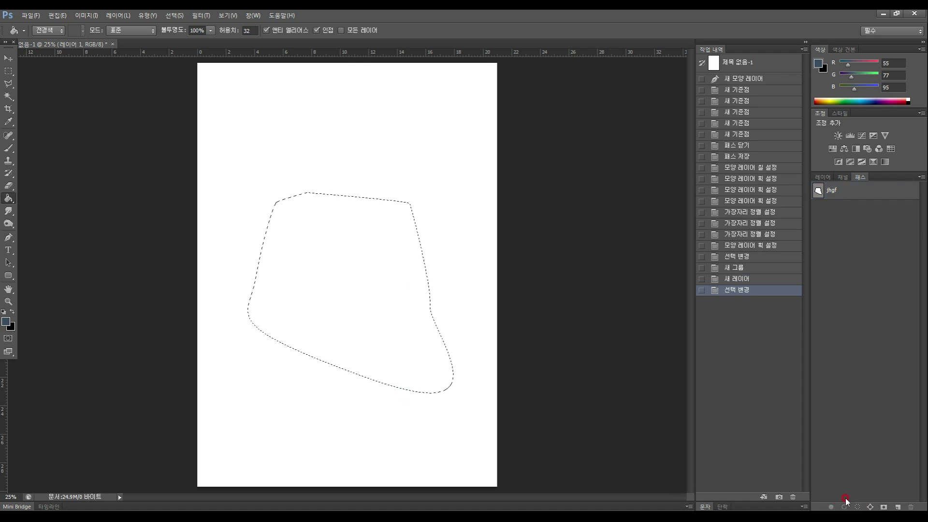
{"action": "left_click", "coordinate": [870, 507]}
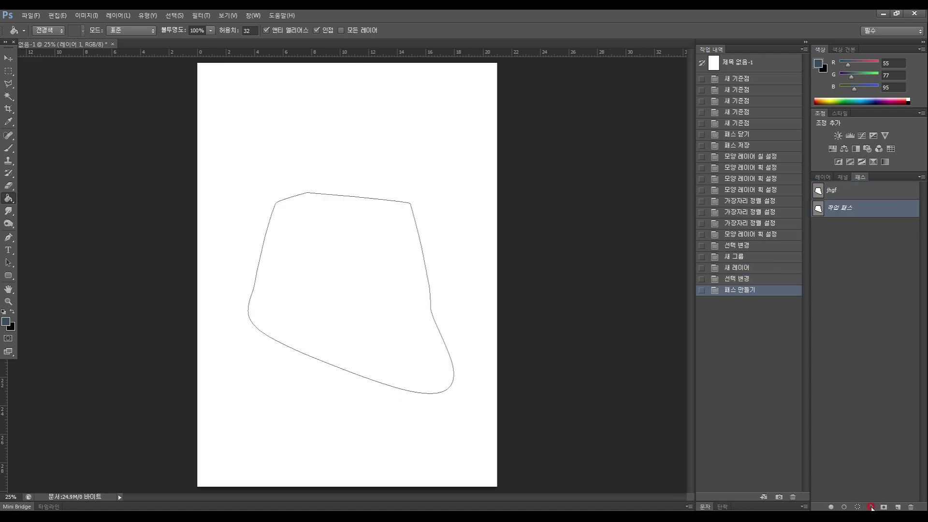
Step: With the empty layer in the group active, draw a closed Polygonal Lasso selection above the existing path outline
{"action": "left_click", "coordinate": [821, 177]}
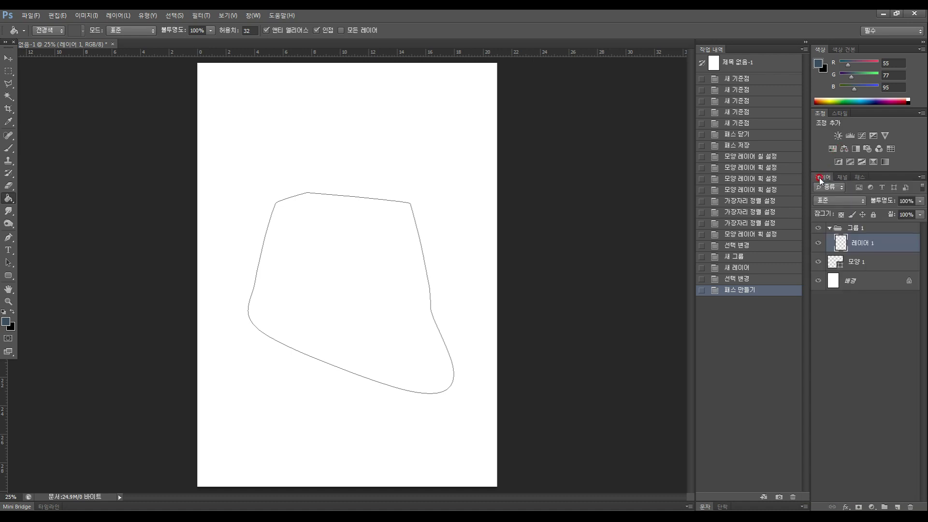
{"action": "left_click", "coordinate": [862, 240]}
{"action": "left_click", "coordinate": [8, 83]}
{"action": "left_click", "coordinate": [446, 137]}
{"action": "left_click", "coordinate": [446, 183]}
{"action": "left_click", "coordinate": [373, 192]}
{"action": "left_click", "coordinate": [316, 178]}
{"action": "left_click", "coordinate": [310, 143]}
{"action": "left_click", "coordinate": [337, 119]}
{"action": "left_click", "coordinate": [360, 109]}
{"action": "left_click", "coordinate": [369, 110]}
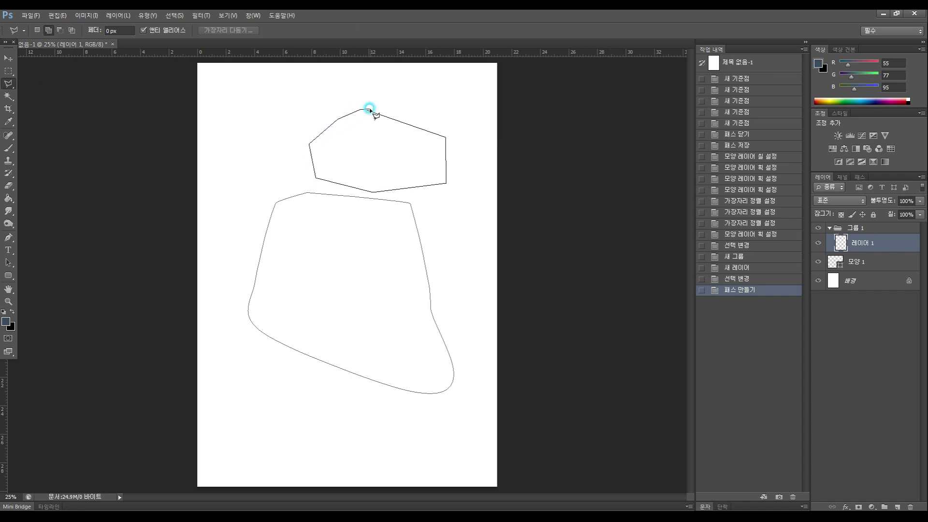
{"action": "left_click", "coordinate": [369, 110]}
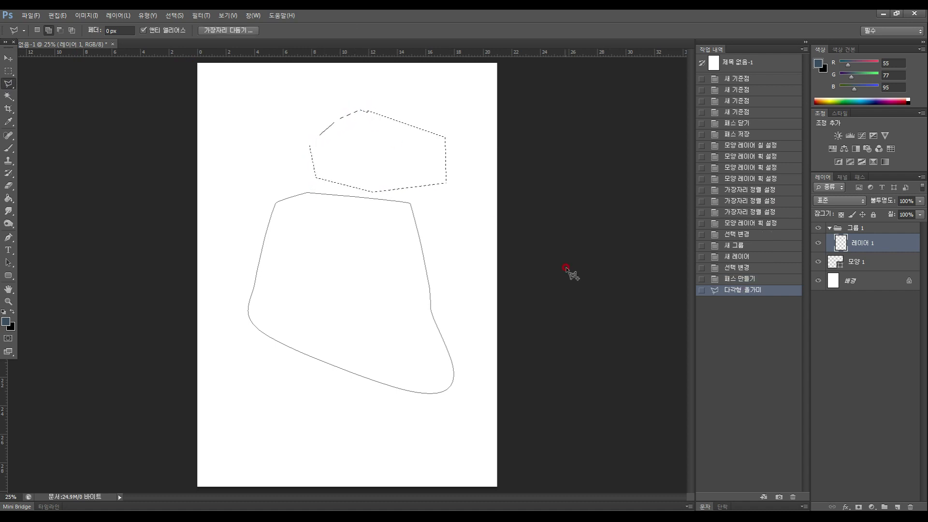
Step: Create a new empty path and convert the polygonal selection into a work path
{"action": "left_click", "coordinate": [860, 177]}
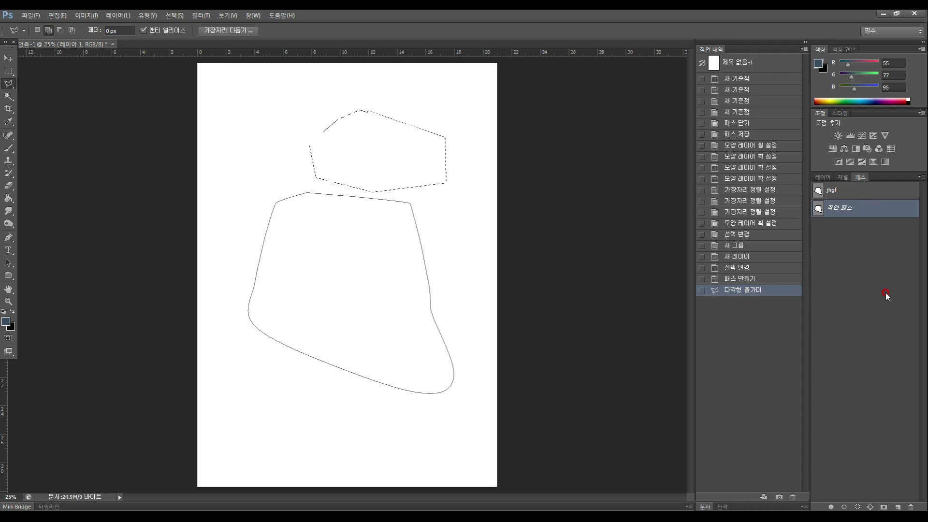
{"action": "left_click", "coordinate": [898, 507]}
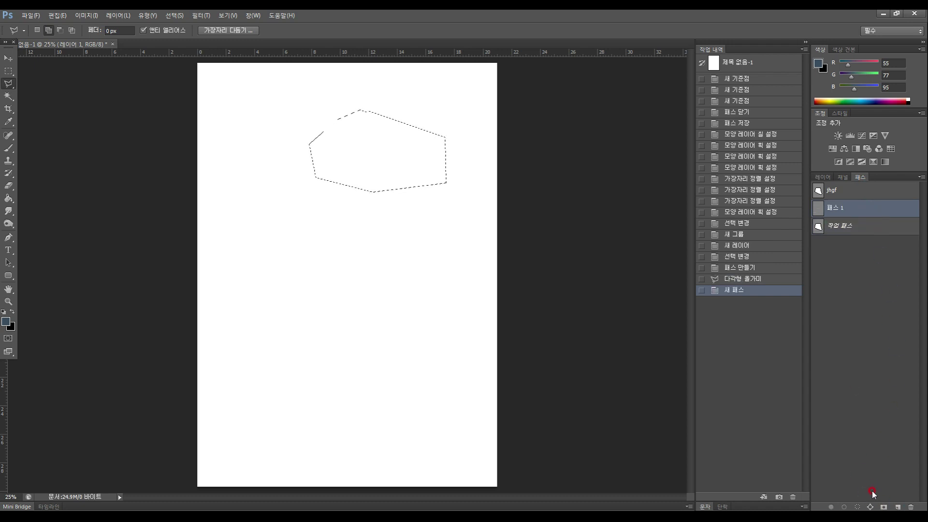
{"action": "left_click", "coordinate": [870, 506]}
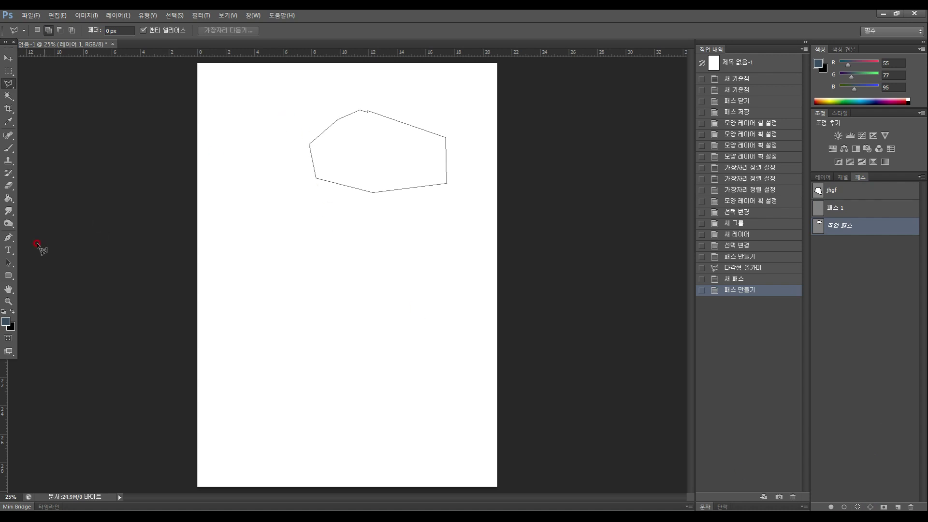
Step: Reshape the polygonal work path with the Direct Selection tool by moving its two upper-left anchor points outward
{"action": "left_click", "coordinate": [10, 264]}
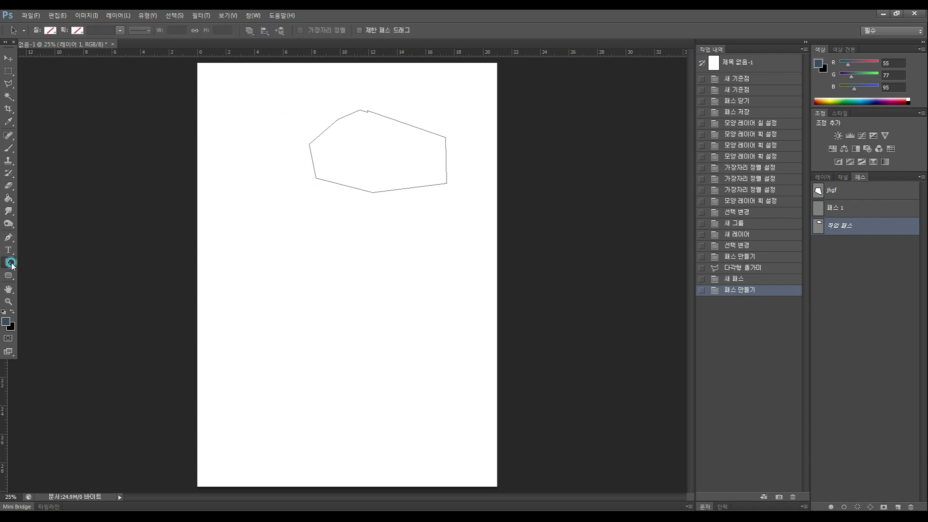
{"action": "left_click_drag", "start_coordinate": [11, 265], "coordinate": [47, 273]}
{"action": "left_click", "coordinate": [354, 188]}
{"action": "left_click_drag", "start_coordinate": [337, 119], "coordinate": [297, 100]}
{"action": "left_click", "coordinate": [310, 144]}
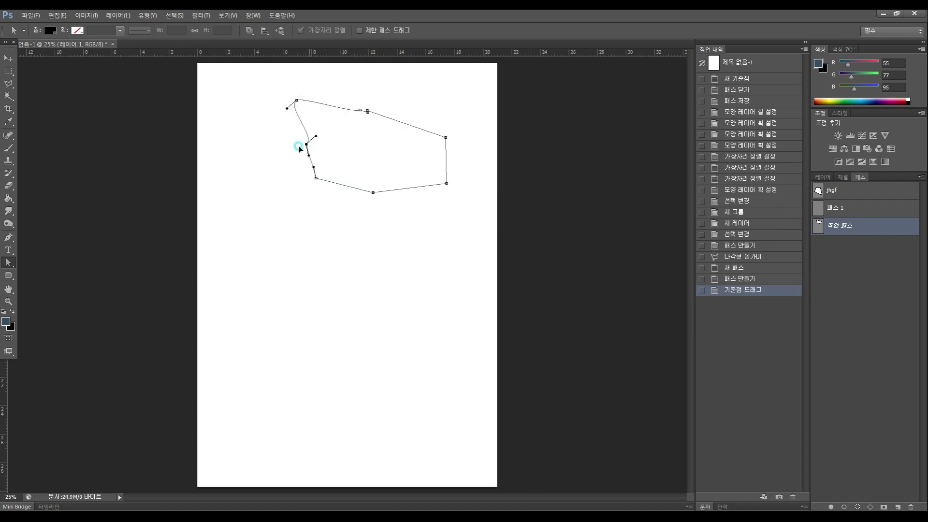
{"action": "left_click_drag", "start_coordinate": [307, 145], "coordinate": [281, 152]}
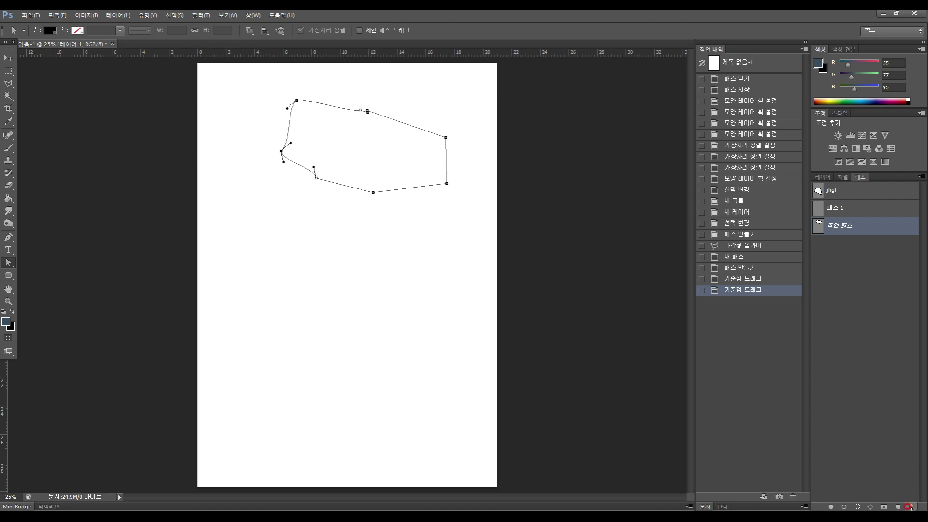
Step: Delete the saved jhgf path
{"action": "left_click", "coordinate": [854, 188]}
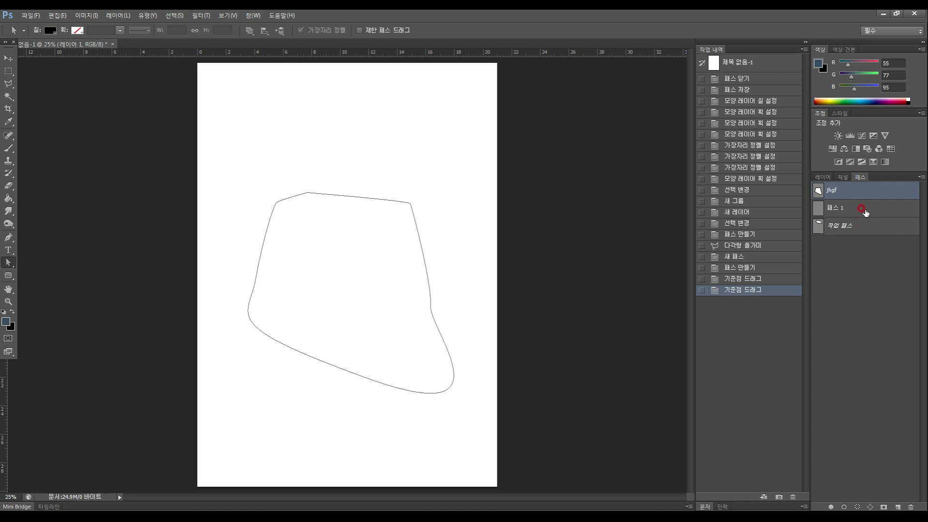
{"action": "left_click", "coordinate": [910, 506]}
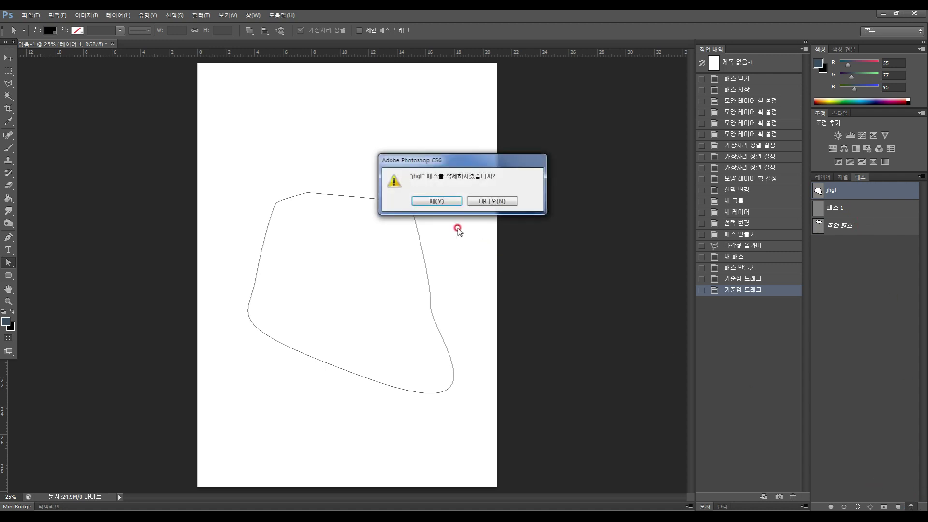
{"action": "left_click", "coordinate": [433, 201]}
Step: Delete the work path and the remaining empty path 패스 1
{"action": "left_click", "coordinate": [880, 193]}
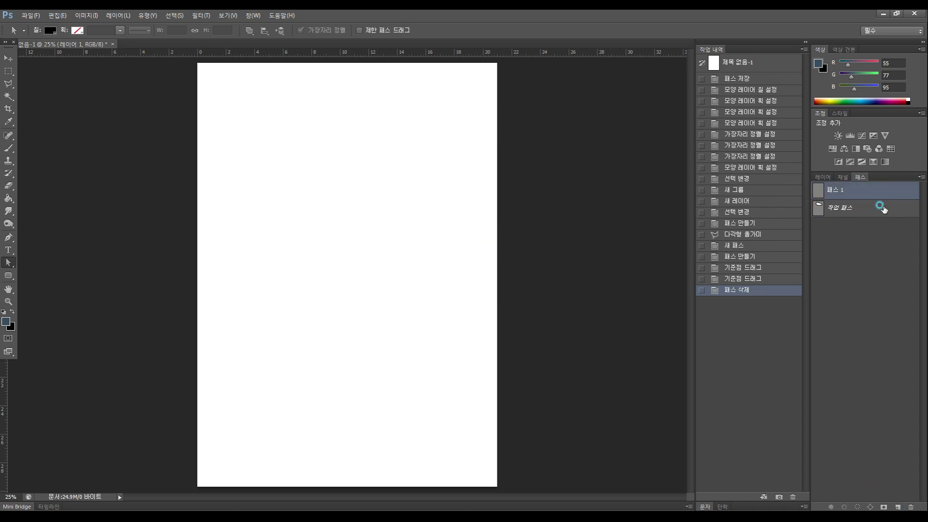
{"action": "left_click", "coordinate": [880, 207]}
{"action": "left_click", "coordinate": [910, 507]}
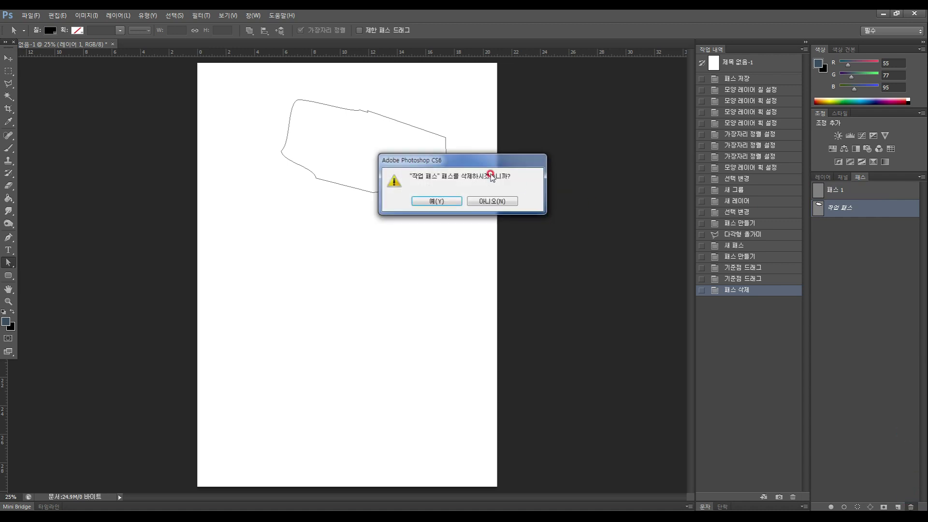
{"action": "left_click", "coordinate": [427, 202]}
{"action": "left_click", "coordinate": [882, 194]}
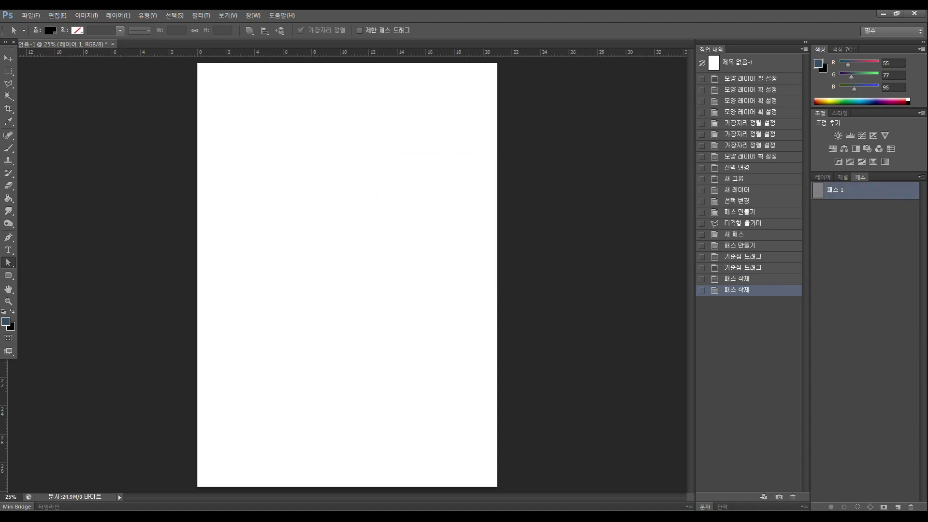
{"action": "left_click", "coordinate": [911, 506]}
{"action": "left_click", "coordinate": [431, 202]}
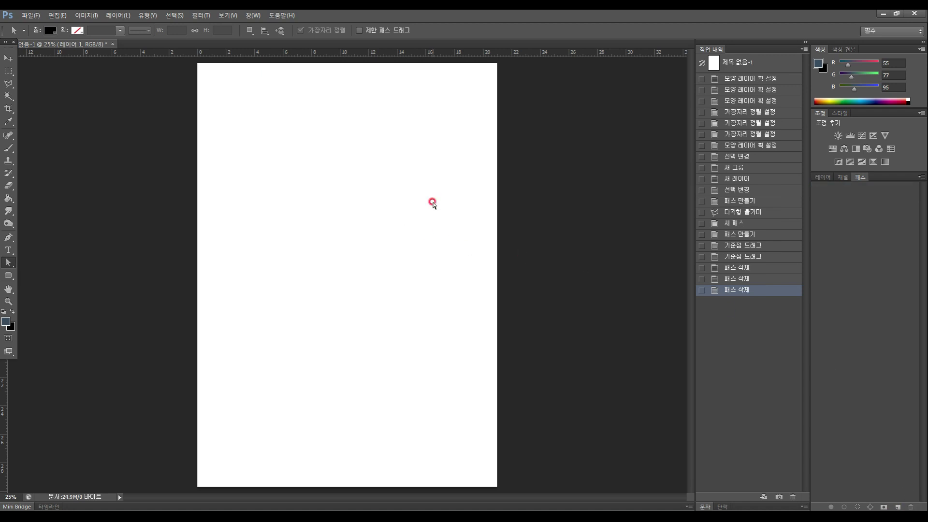
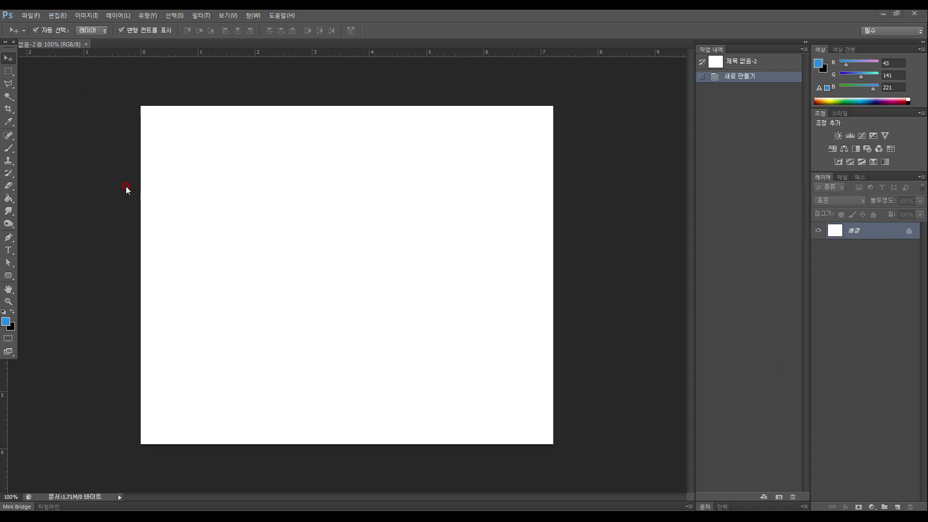
Step: Paint a large blue area over most of the canvas using a soft round brush at 453 px
{"action": "left_click", "coordinate": [6, 149]}
{"action": "left_click", "coordinate": [9, 150]}
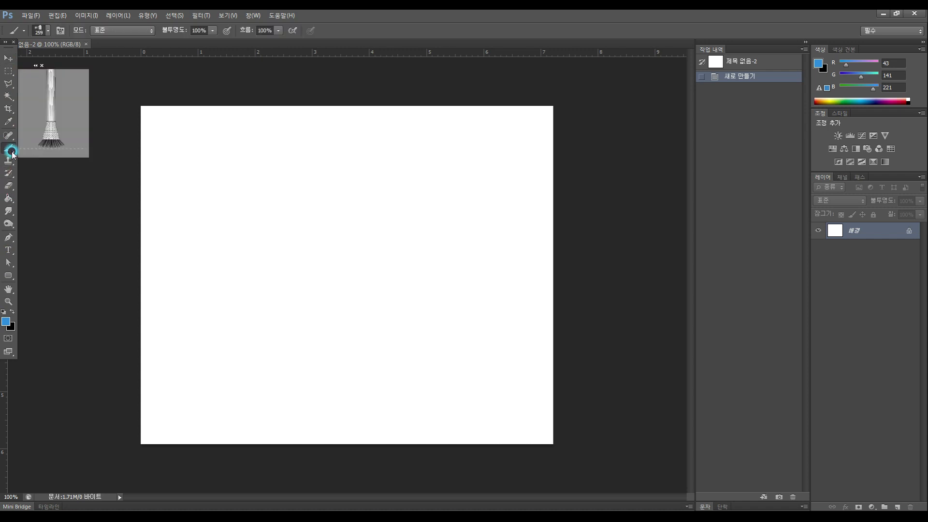
{"action": "left_click", "coordinate": [47, 31]}
{"action": "left_click", "coordinate": [80, 105]}
{"action": "left_click_drag", "start_coordinate": [87, 61], "coordinate": [95, 62]}
{"action": "mouse_move", "coordinate": [257, 199]}
{"action": "left_mouse_down"}
{"action": "mouse_move", "coordinate": [222, 276]}
{"action": "mouse_move", "coordinate": [338, 242]}
{"action": "left_mouse_up"}
{"action": "mouse_move", "coordinate": [348, 242]}
{"action": "left_mouse_down"}
{"action": "mouse_move", "coordinate": [425, 307]}
{"action": "mouse_move", "coordinate": [464, 270]}
{"action": "left_mouse_up"}
{"action": "mouse_move", "coordinate": [464, 271]}
{"action": "left_mouse_down"}
{"action": "mouse_move", "coordinate": [435, 317]}
{"action": "mouse_move", "coordinate": [250, 307]}
{"action": "mouse_move", "coordinate": [341, 256]}
{"action": "mouse_move", "coordinate": [415, 183]}
{"action": "left_mouse_up"}
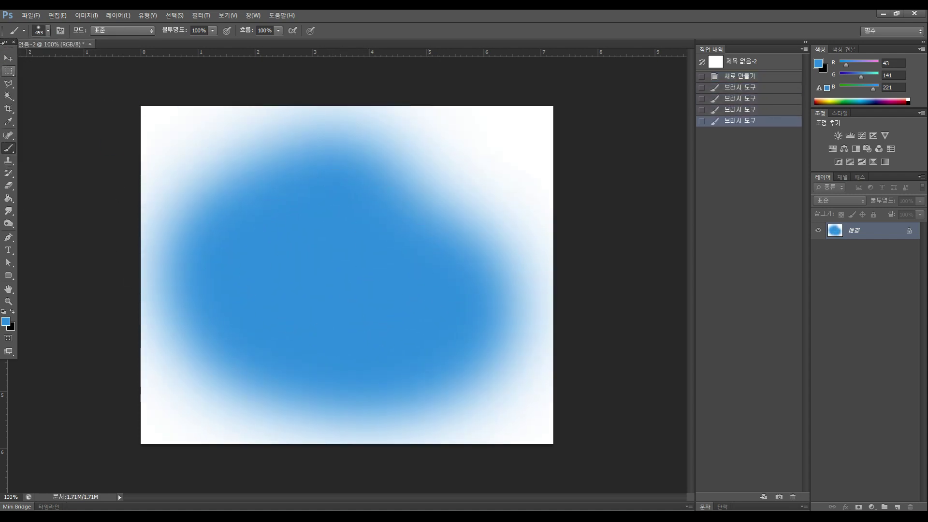
Step: Change the brush to a hard round tip at 17 px and dab it inside the blue area
{"action": "left_click", "coordinate": [43, 31]}
{"action": "left_click", "coordinate": [34, 105]}
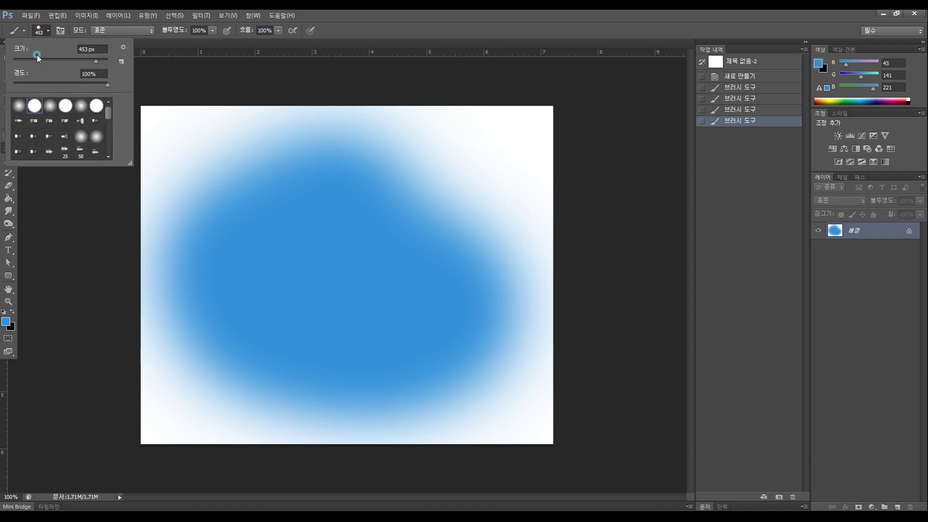
{"action": "left_click_drag", "start_coordinate": [26, 60], "coordinate": [21, 62]}
{"action": "left_click", "coordinate": [388, 238]}
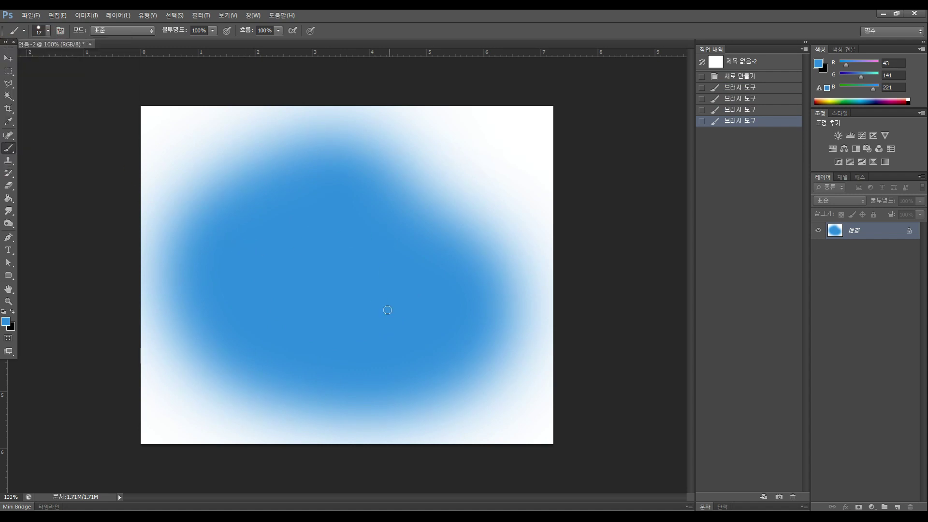
{"action": "left_click", "coordinate": [427, 254]}
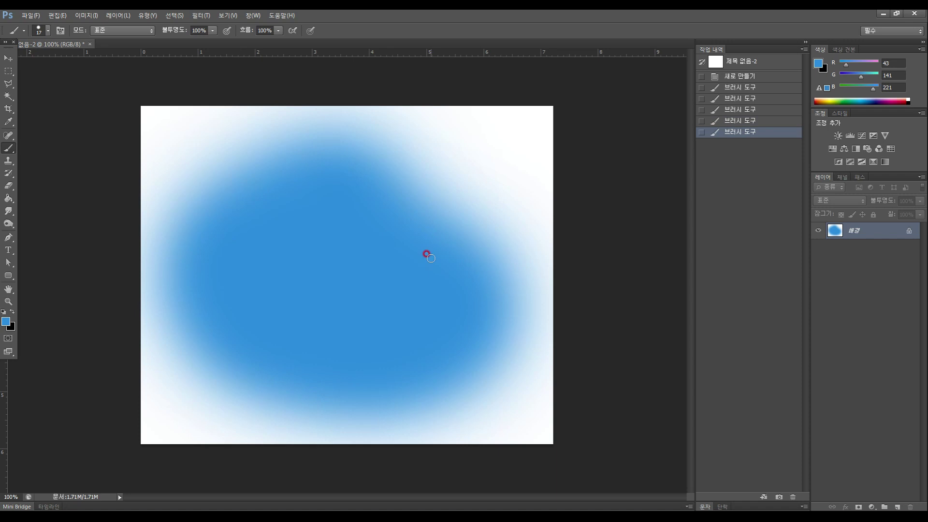
Step: Set the background and foreground colours to black (000000)
{"action": "key", "text": "i"}
{"action": "left_click", "coordinate": [13, 328]}
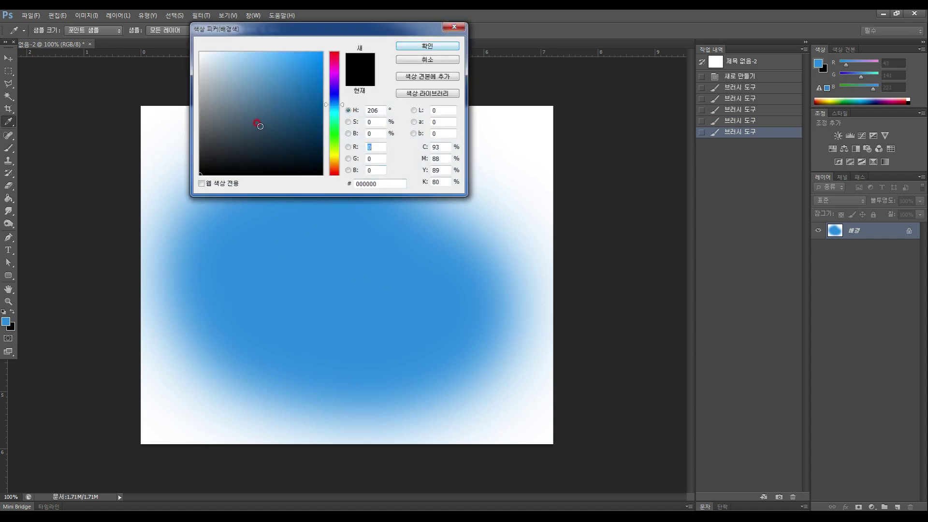
{"action": "left_click", "coordinate": [200, 175]}
{"action": "left_click", "coordinate": [415, 47]}
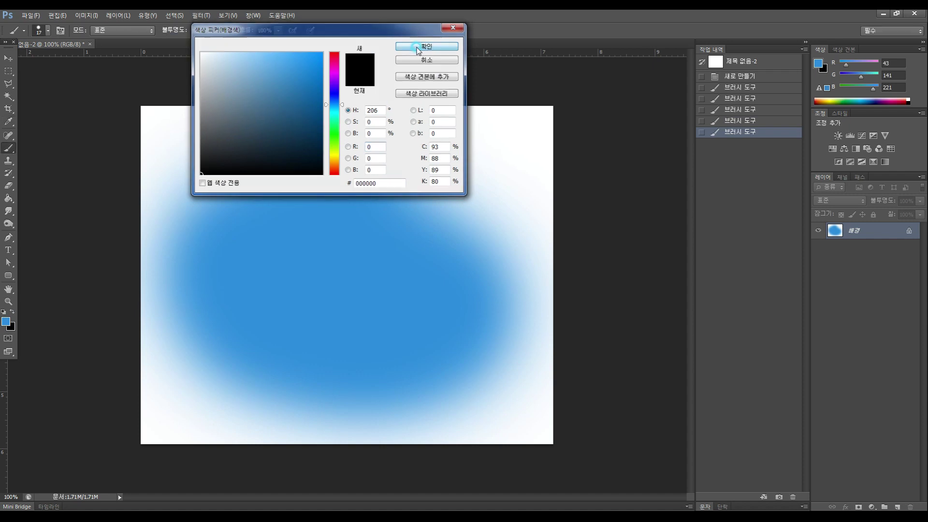
{"action": "left_click", "coordinate": [6, 321]}
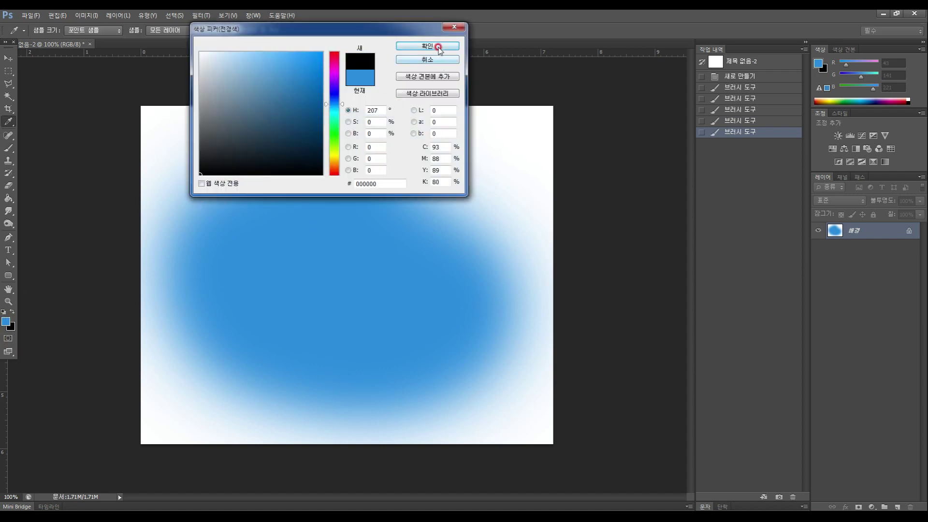
{"action": "left_click", "coordinate": [445, 47]}
Step: Paint several crossing black brush strokes over the blue area
{"action": "left_click_drag", "start_coordinate": [337, 252], "coordinate": [234, 297]}
{"action": "mouse_move", "coordinate": [305, 293]}
{"action": "left_mouse_down"}
{"action": "mouse_move", "coordinate": [445, 325]}
{"action": "mouse_move", "coordinate": [458, 347]}
{"action": "left_mouse_up"}
{"action": "left_click_drag", "start_coordinate": [455, 234], "coordinate": [430, 317]}
{"action": "left_click_drag", "start_coordinate": [278, 220], "coordinate": [400, 308]}
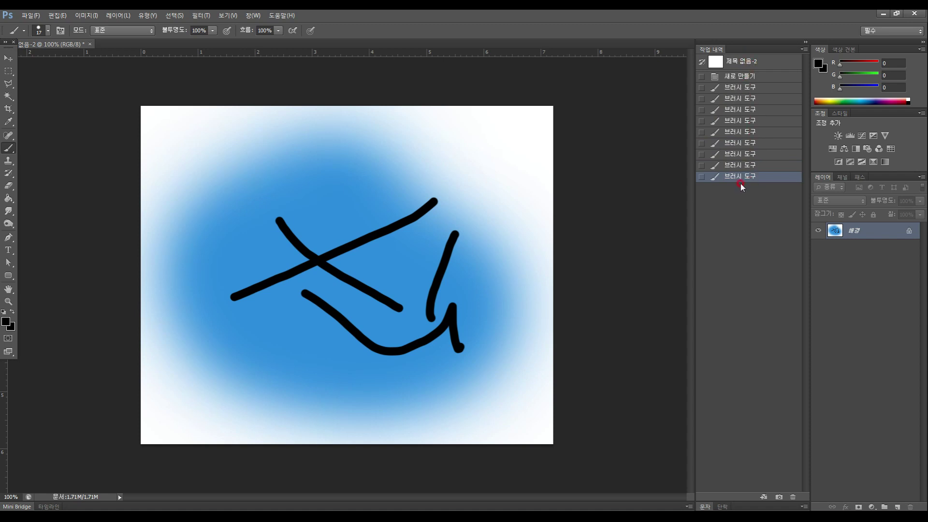
{"action": "mouse_move", "coordinate": [318, 149]}
{"action": "left_mouse_down"}
{"action": "mouse_move", "coordinate": [382, 228]}
{"action": "mouse_move", "coordinate": [318, 285]}
{"action": "left_mouse_up"}
{"action": "left_click_drag", "start_coordinate": [282, 325], "coordinate": [264, 374]}
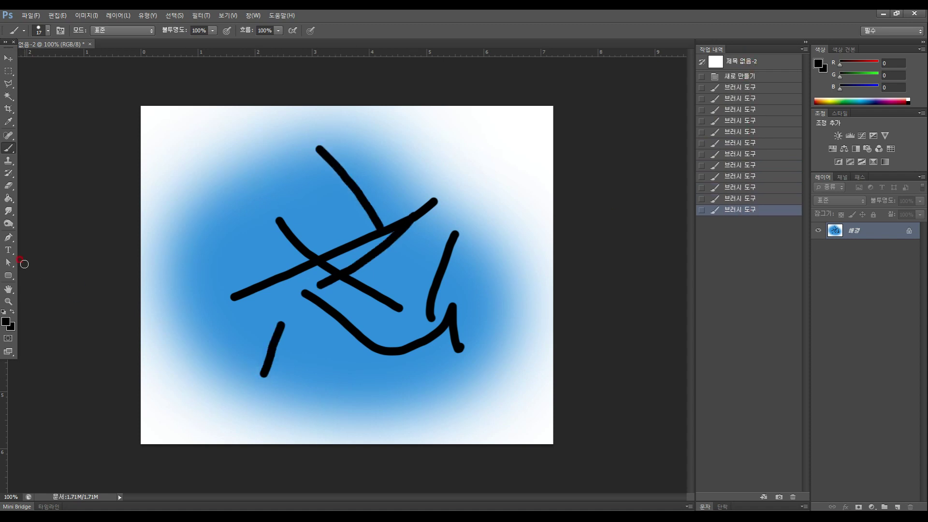
Step: Draw several thin strokes across the centre of the blue area with the Eraser at size 4
{"action": "left_click", "coordinate": [8, 185]}
{"action": "left_click_drag", "start_coordinate": [225, 226], "coordinate": [347, 311]}
{"action": "left_click_drag", "start_coordinate": [393, 335], "coordinate": [402, 341]}
{"action": "left_click_drag", "start_coordinate": [404, 269], "coordinate": [302, 333]}
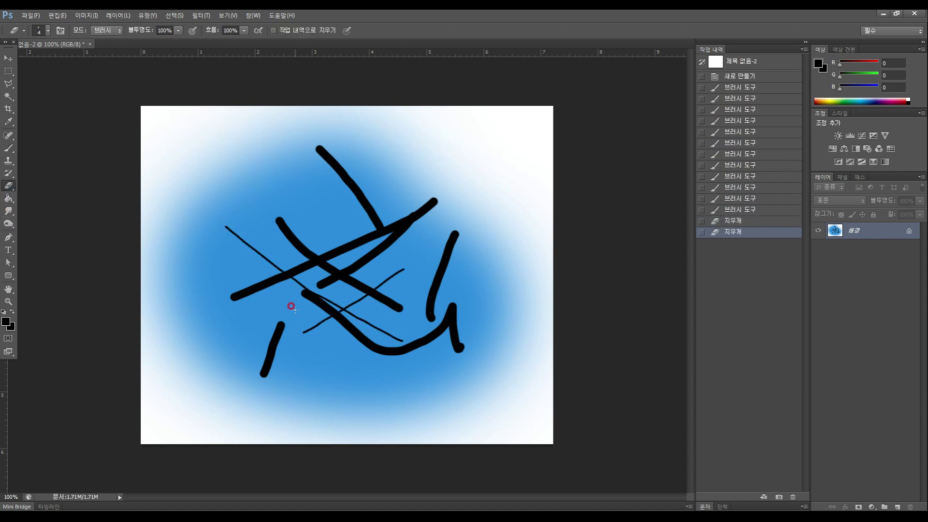
{"action": "left_click_drag", "start_coordinate": [371, 285], "coordinate": [318, 314]}
{"action": "left_click_drag", "start_coordinate": [293, 279], "coordinate": [319, 331]}
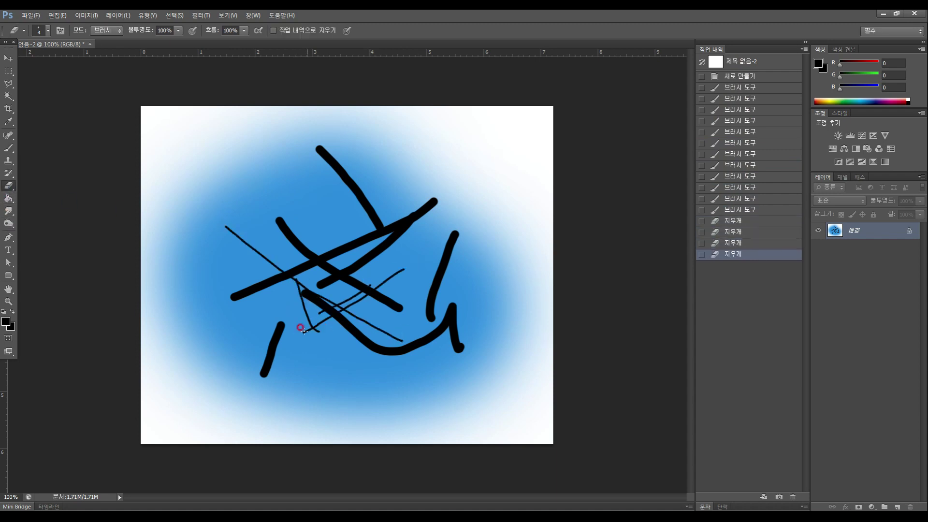
{"action": "left_click_drag", "start_coordinate": [280, 362], "coordinate": [276, 363]}
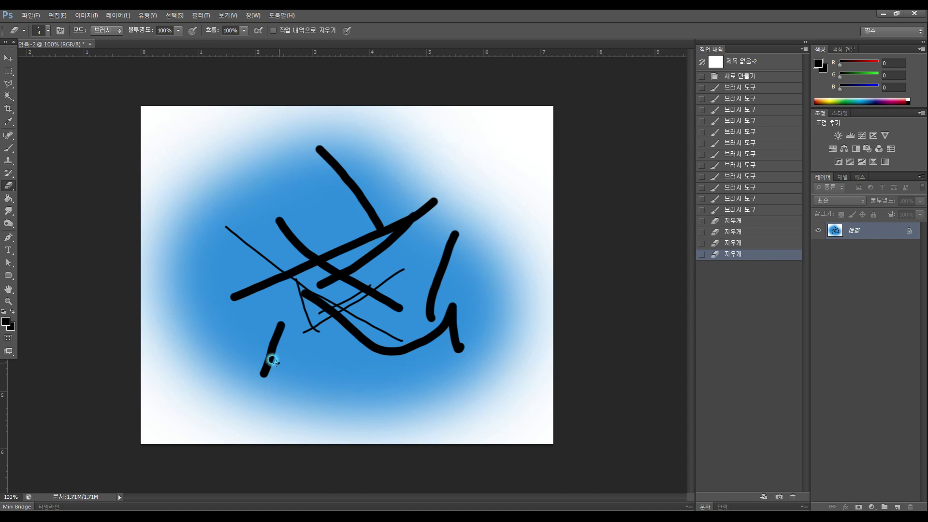
Step: Set the foreground colour to white and make more Eraser strokes in the lower half of the blue area
{"action": "left_click", "coordinate": [6, 321]}
{"action": "left_click_drag", "start_coordinate": [282, 137], "coordinate": [82, 12]}
{"action": "left_click", "coordinate": [427, 46]}
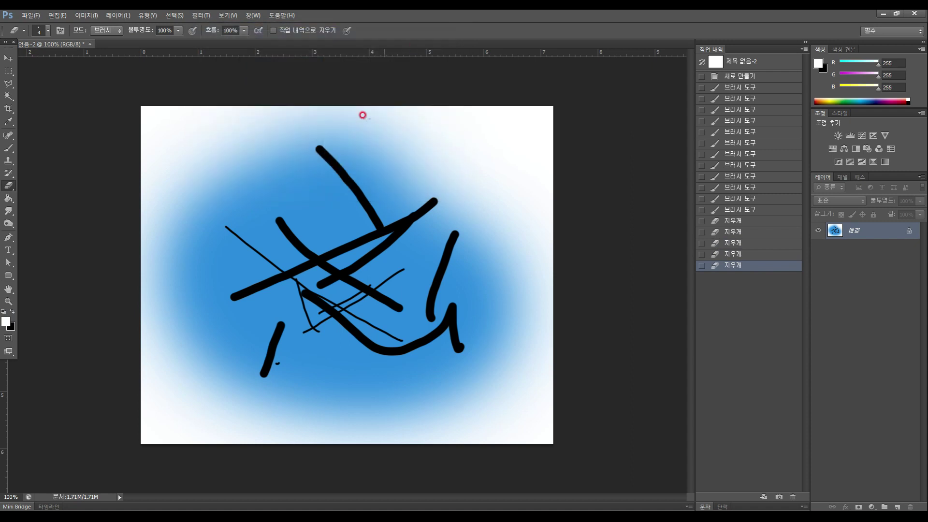
{"action": "left_click_drag", "start_coordinate": [301, 282], "coordinate": [315, 320]}
{"action": "mouse_move", "coordinate": [375, 328]}
{"action": "left_mouse_down"}
{"action": "mouse_move", "coordinate": [289, 369]}
{"action": "mouse_move", "coordinate": [355, 389]}
{"action": "left_mouse_up"}
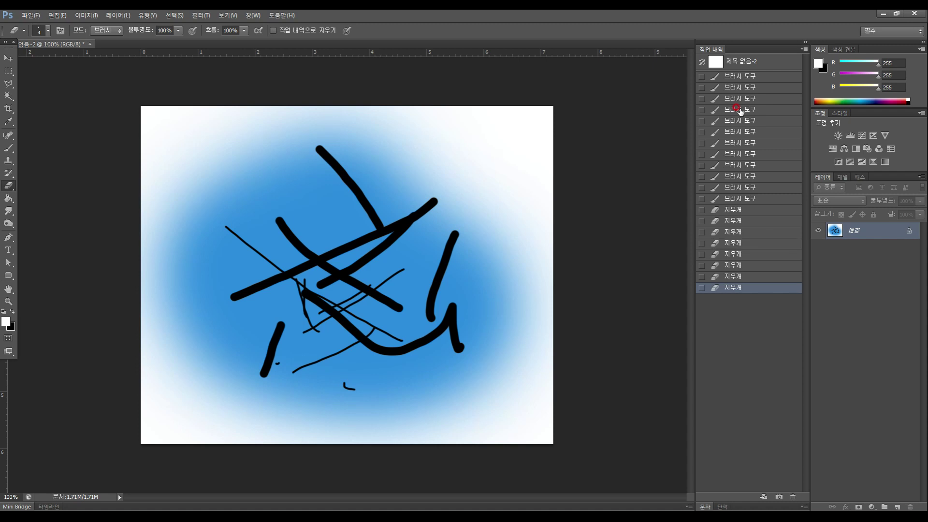
{"action": "scroll", "coordinate": [740, 110], "scroll_direction": "up", "scroll_amount": 1}
{"action": "scroll", "coordinate": [740, 111], "scroll_direction": "down", "scroll_amount": 1}
{"action": "scroll", "coordinate": [740, 111], "scroll_direction": "up", "scroll_amount": 1}
{"action": "scroll", "coordinate": [740, 110], "scroll_direction": "down", "scroll_amount": 1}
{"action": "scroll", "coordinate": [487, 243], "scroll_direction": "up", "scroll_amount": 1}
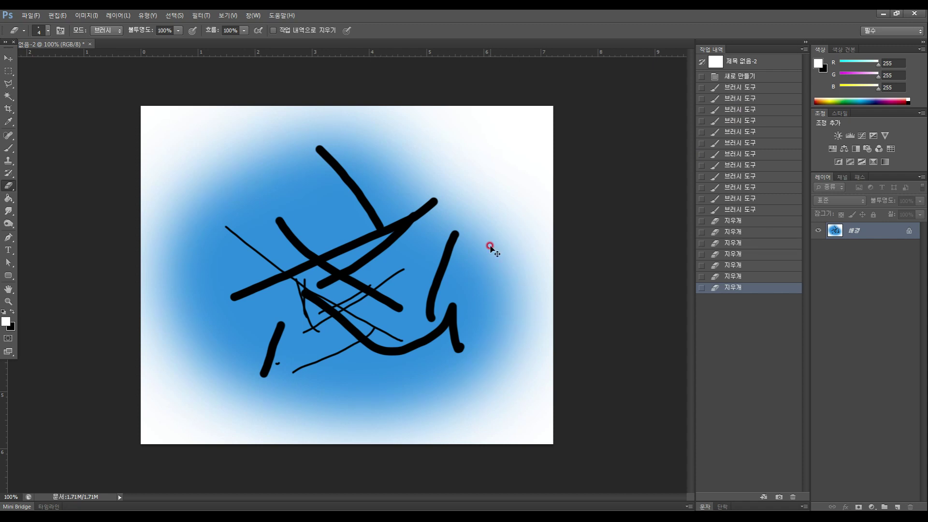
Step: Step back through the last five eraser strokes, and restore the latest history state
{"action": "key", "text": "ctrl+alt+z"}
{"action": "key", "text": "ctrl+alt+z"}
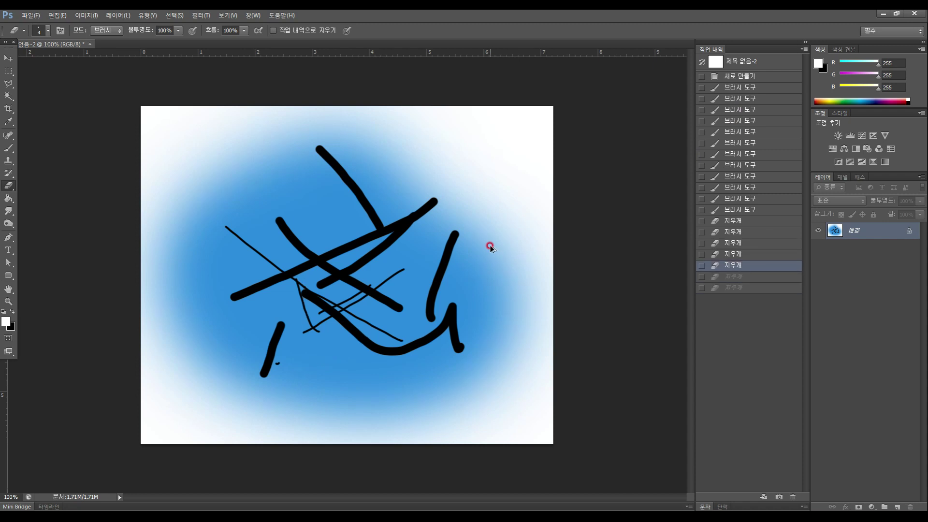
{"action": "key", "text": "ctrl+alt+z"}
{"action": "key", "text": "ctrl+alt+z"}
{"action": "key", "text": "ctrl+alt+z"}
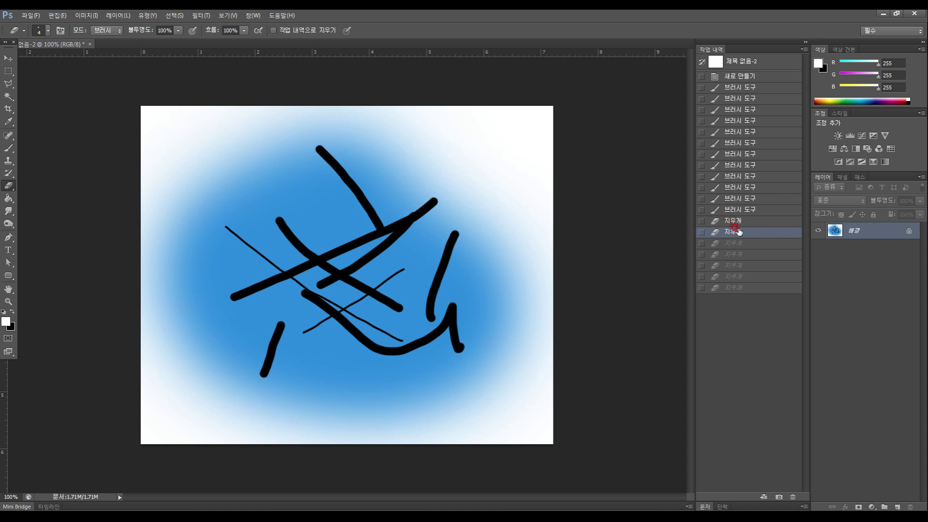
{"action": "left_click", "coordinate": [733, 288]}
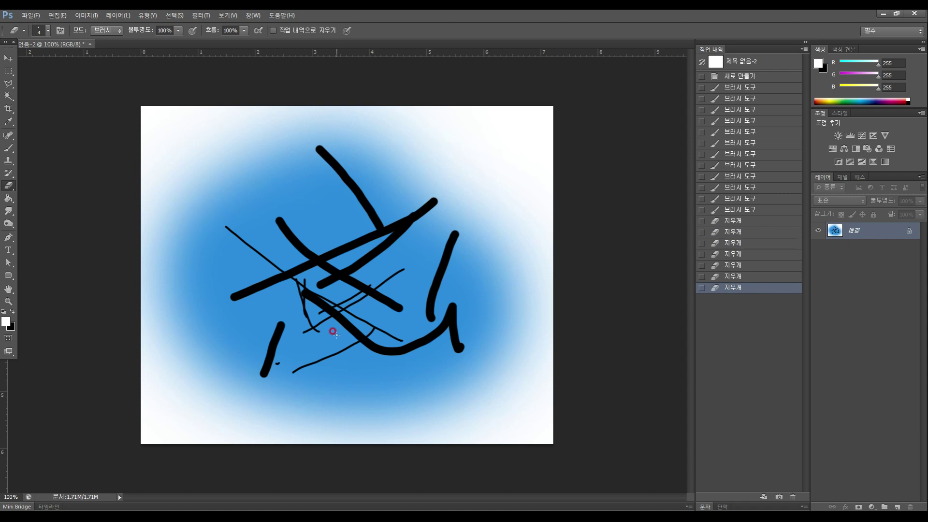
Step: Step back through earlier history states to the one before the black strokes, and return to the latest eraser state
{"action": "left_click", "coordinate": [755, 266]}
{"action": "left_click", "coordinate": [754, 253]}
{"action": "left_click", "coordinate": [745, 232]}
{"action": "left_click", "coordinate": [739, 212]}
{"action": "left_click", "coordinate": [739, 198]}
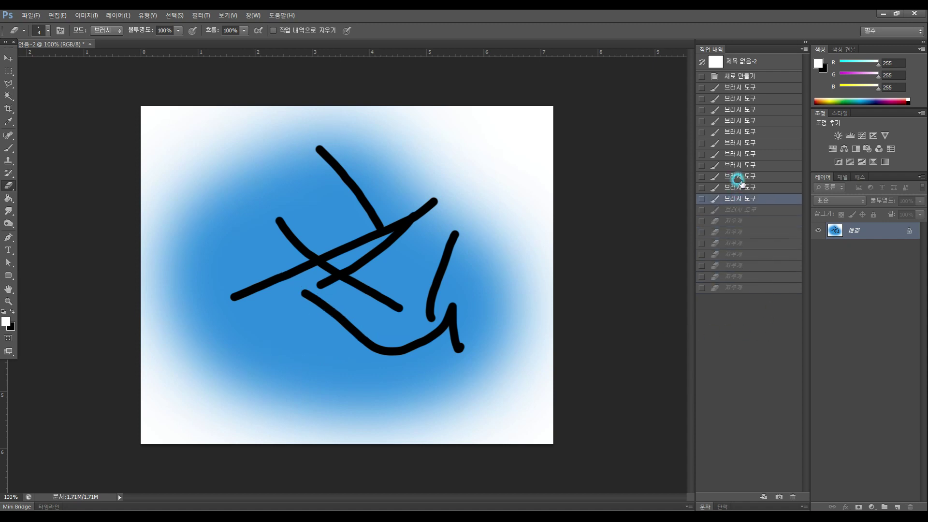
{"action": "left_click", "coordinate": [738, 177]}
{"action": "left_click", "coordinate": [734, 154]}
{"action": "left_click", "coordinate": [735, 132]}
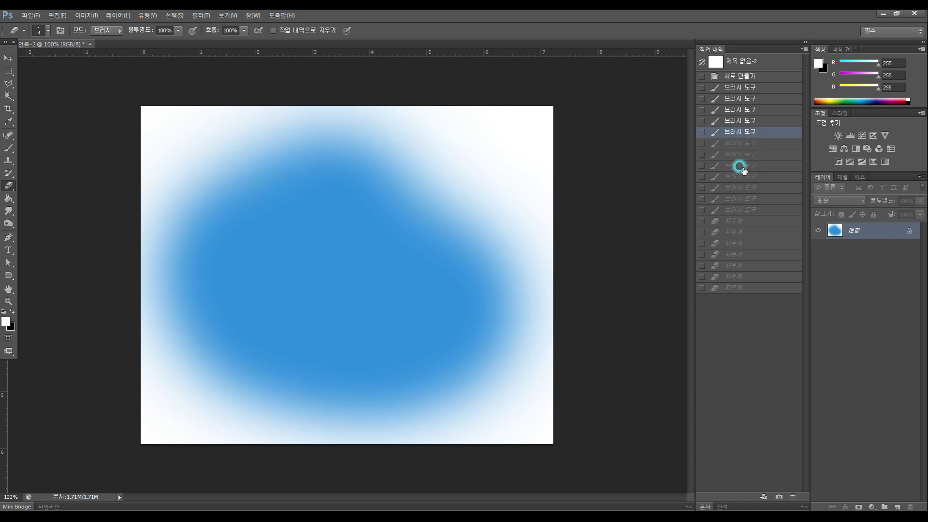
{"action": "left_click", "coordinate": [733, 287]}
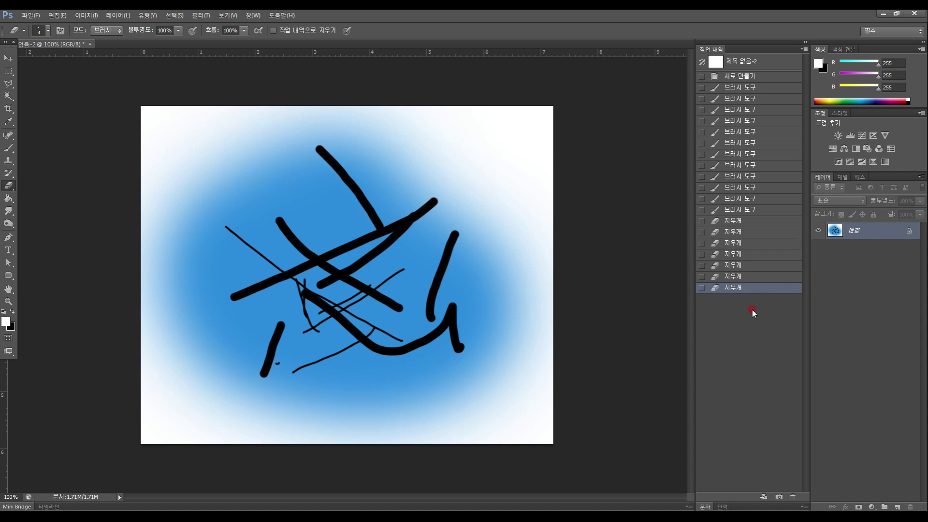
Step: Create a new document from the latest eraser state in the history
{"action": "left_click", "coordinate": [763, 497]}
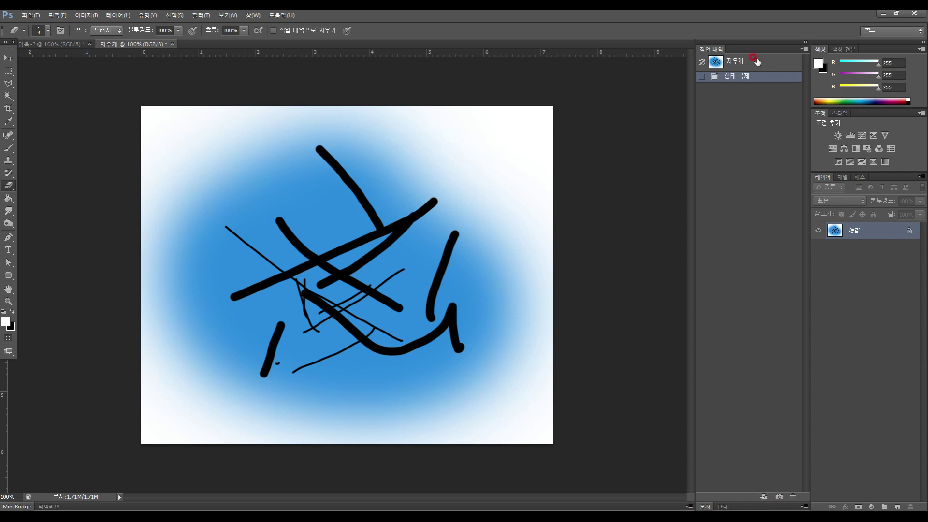
{"action": "left_click", "coordinate": [745, 77]}
{"action": "left_click", "coordinate": [702, 76]}
{"action": "left_click", "coordinate": [760, 78]}
Step: Create another document from the duplicated state, and one more from that document's opening snapshot
{"action": "left_click", "coordinate": [763, 496]}
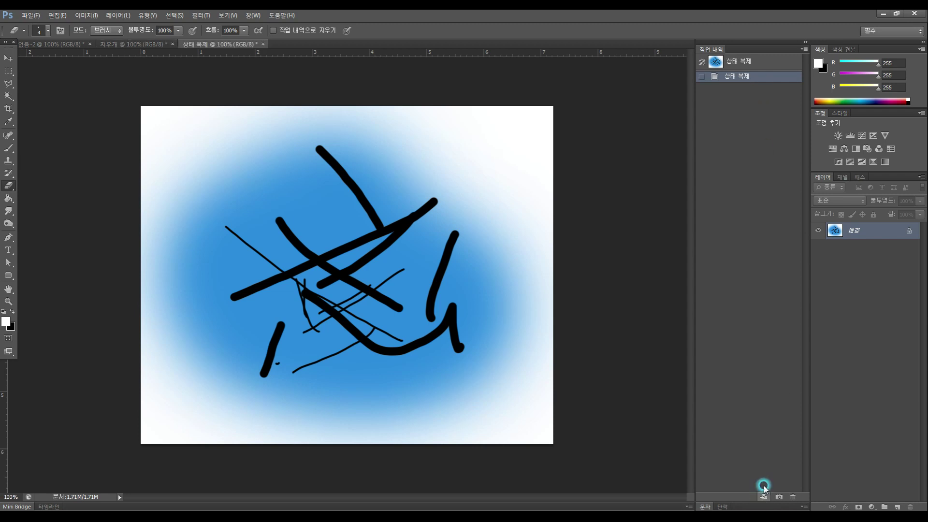
{"action": "left_click", "coordinate": [762, 62]}
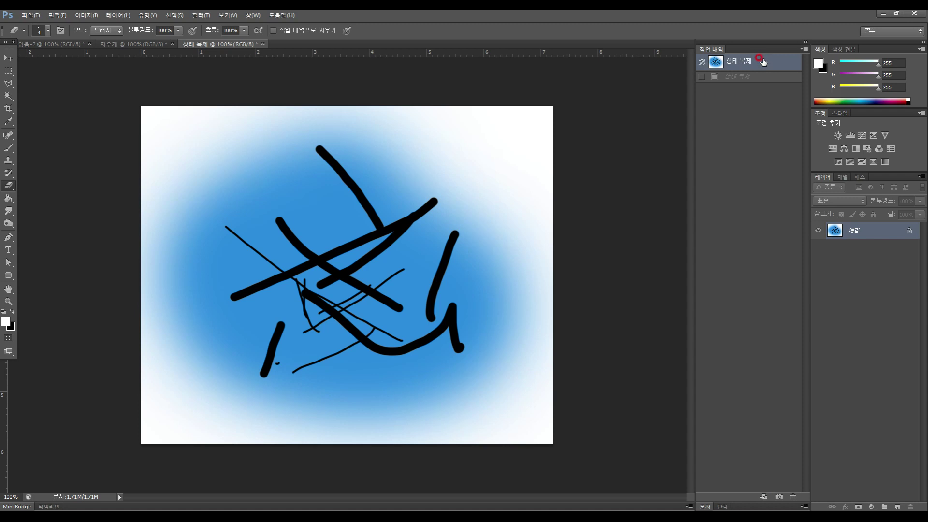
{"action": "left_click", "coordinate": [763, 497]}
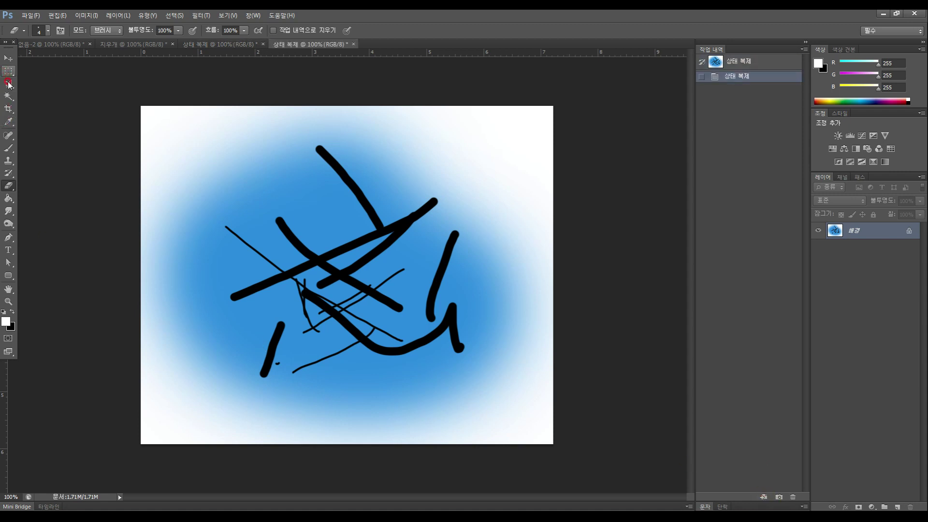
Step: Paint several white strokes across the drawing in the newest duplicate document with the Brush tool
{"action": "left_click", "coordinate": [9, 150]}
{"action": "mouse_move", "coordinate": [240, 209]}
{"action": "left_mouse_down"}
{"action": "mouse_move", "coordinate": [416, 213]}
{"action": "mouse_move", "coordinate": [309, 282]}
{"action": "mouse_move", "coordinate": [252, 345]}
{"action": "mouse_move", "coordinate": [372, 314]}
{"action": "mouse_move", "coordinate": [175, 349]}
{"action": "mouse_move", "coordinate": [183, 250]}
{"action": "mouse_move", "coordinate": [276, 329]}
{"action": "left_mouse_up"}
{"action": "mouse_move", "coordinate": [306, 280]}
{"action": "left_mouse_down"}
{"action": "mouse_move", "coordinate": [365, 296]}
{"action": "mouse_move", "coordinate": [345, 364]}
{"action": "left_mouse_up"}
{"action": "left_click_drag", "start_coordinate": [380, 293], "coordinate": [385, 367]}
{"action": "left_click_drag", "start_coordinate": [443, 319], "coordinate": [444, 259]}
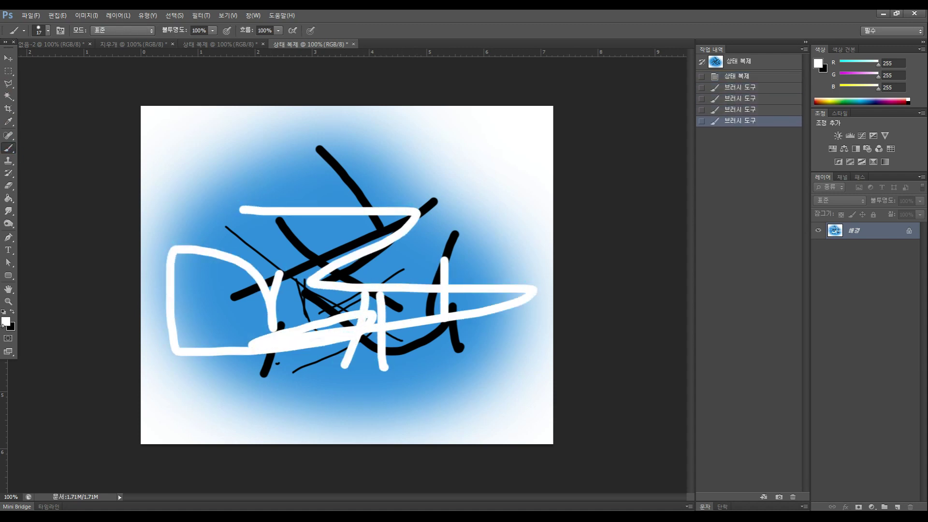
Step: Try to move the locked background layer with the Move tool
{"action": "left_click", "coordinate": [9, 108]}
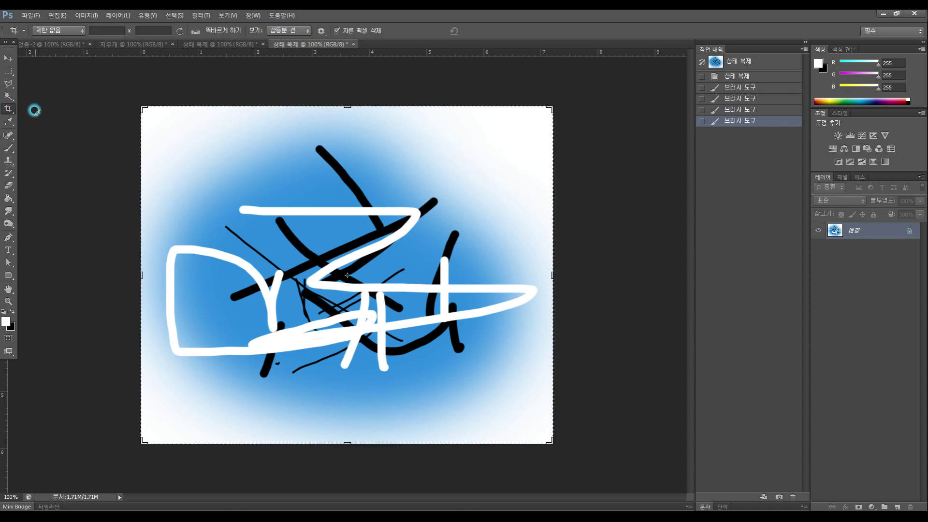
{"action": "left_click", "coordinate": [8, 58]}
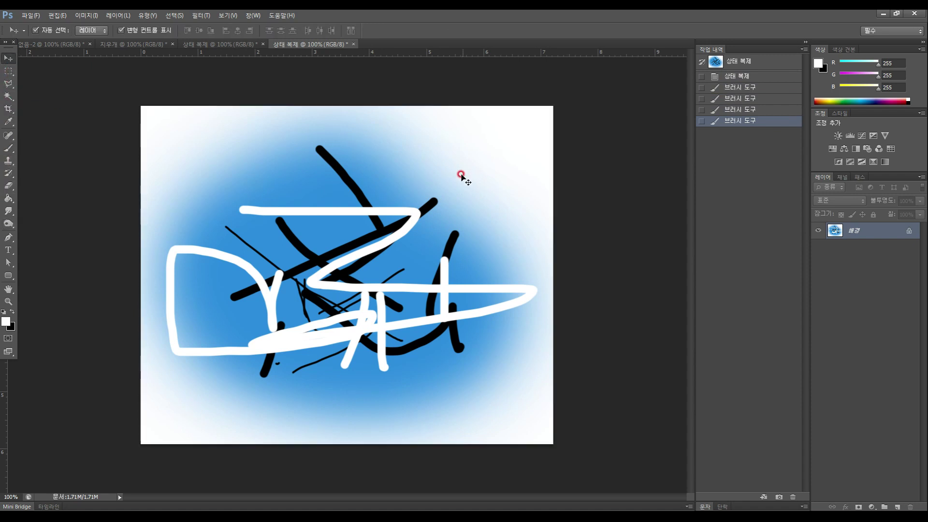
{"action": "left_click", "coordinate": [404, 234]}
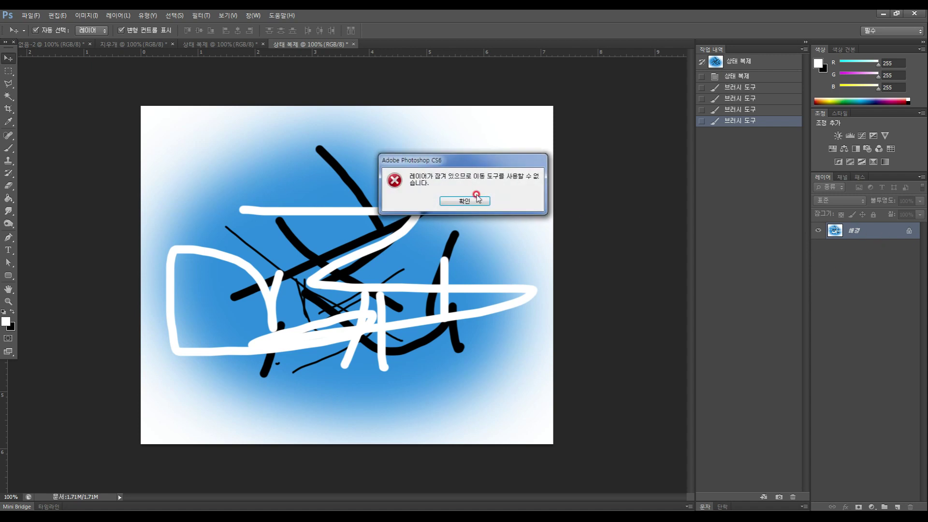
Step: Duplicate the locked background layer and move the copy slightly toward the lower right of the canvas
{"action": "left_click", "coordinate": [459, 213]}
{"action": "left_click_drag", "start_coordinate": [880, 231], "coordinate": [898, 507]}
{"action": "left_click_drag", "start_coordinate": [894, 244], "coordinate": [893, 256]}
{"action": "left_click", "coordinate": [890, 233]}
{"action": "left_click_drag", "start_coordinate": [276, 262], "coordinate": [304, 266]}
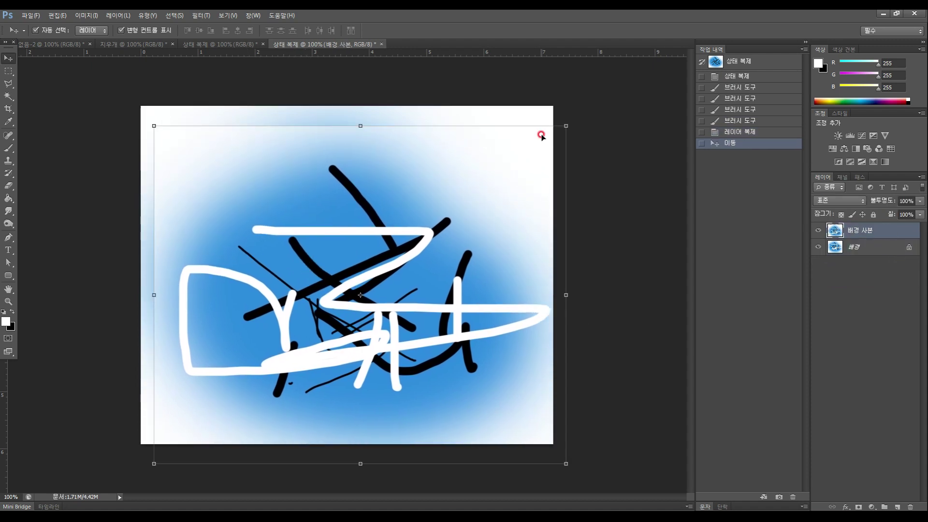
Step: Distort the background copy into a roughly triangular shape with Free Transform and reposition it over the upper-left part of the drawing
{"action": "left_click_drag", "start_coordinate": [566, 126], "coordinate": [368, 226]}
{"action": "key", "text": "Return"}
{"action": "left_click_drag", "start_coordinate": [452, 362], "coordinate": [291, 206]}
{"action": "double_click", "coordinate": [328, 237]}
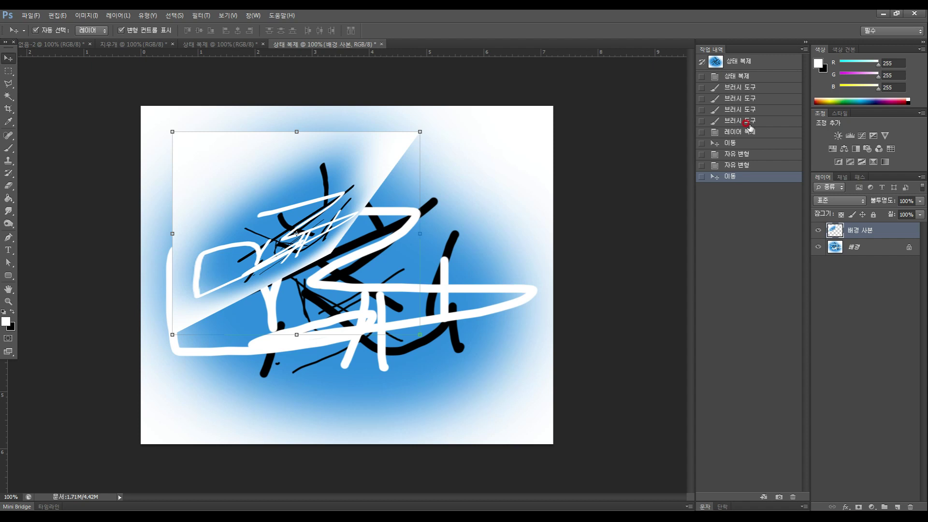
Step: Save the current state as a history snapshot and compare it with earlier states, ending on the latest move state
{"action": "left_click", "coordinate": [778, 498]}
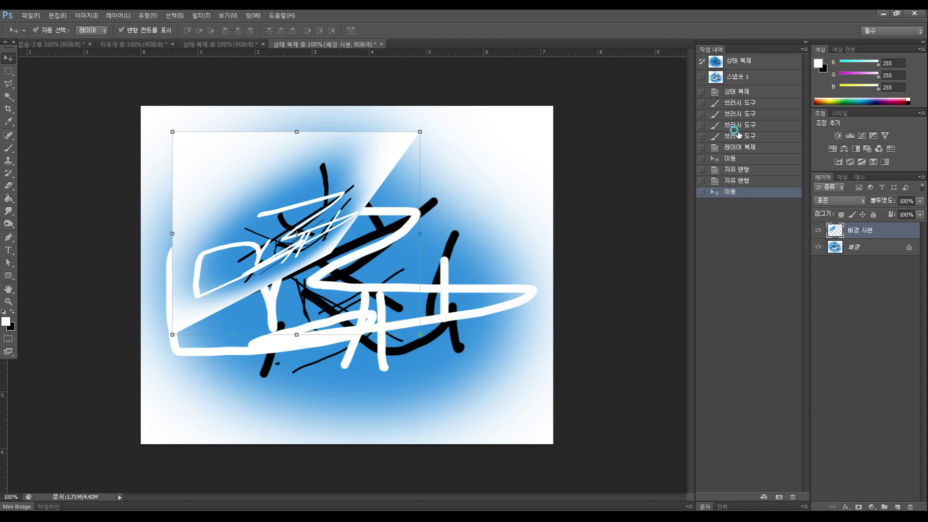
{"action": "left_click", "coordinate": [734, 115]}
{"action": "left_click", "coordinate": [739, 167]}
{"action": "left_click", "coordinate": [731, 192]}
{"action": "left_click", "coordinate": [747, 80]}
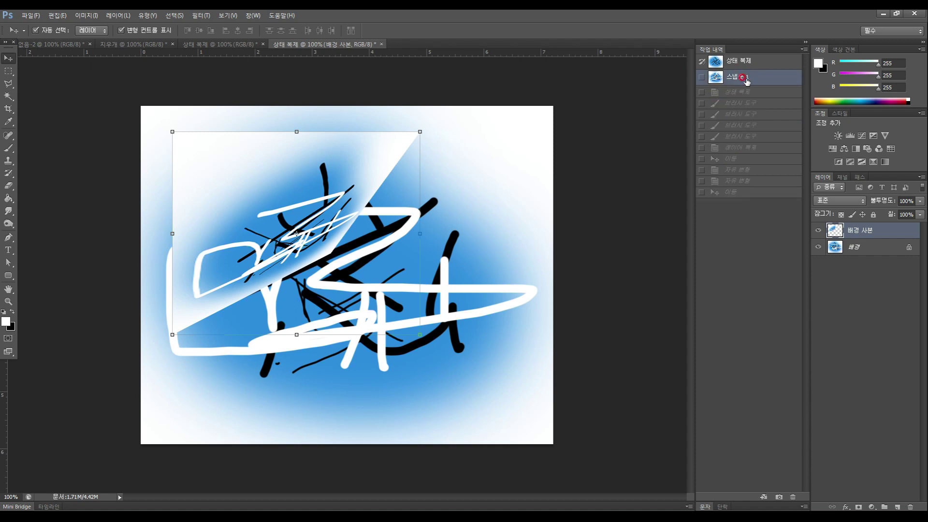
{"action": "left_click", "coordinate": [727, 193]}
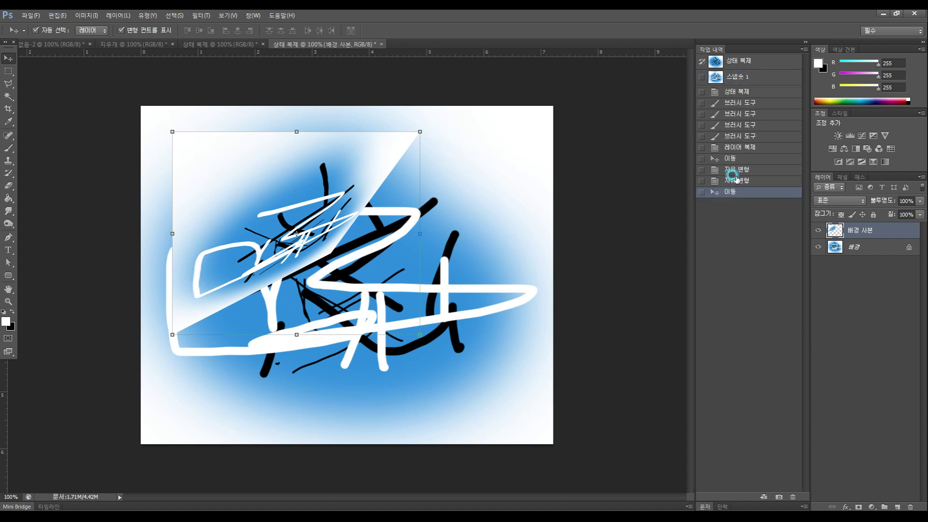
Step: Paint white strokes across the lower middle of the drawing on the background copy with the Brush tool
{"action": "left_click", "coordinate": [8, 148]}
{"action": "left_click", "coordinate": [6, 322]}
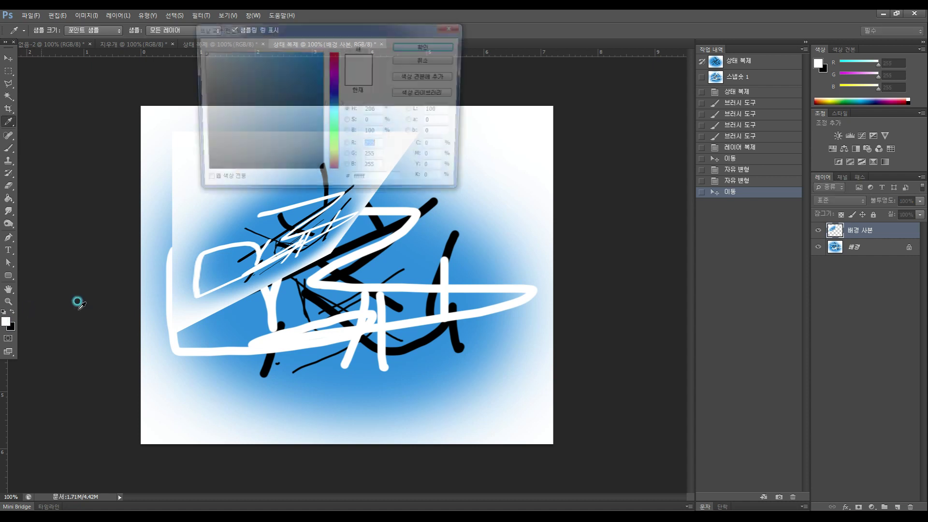
{"action": "left_click", "coordinate": [334, 177]}
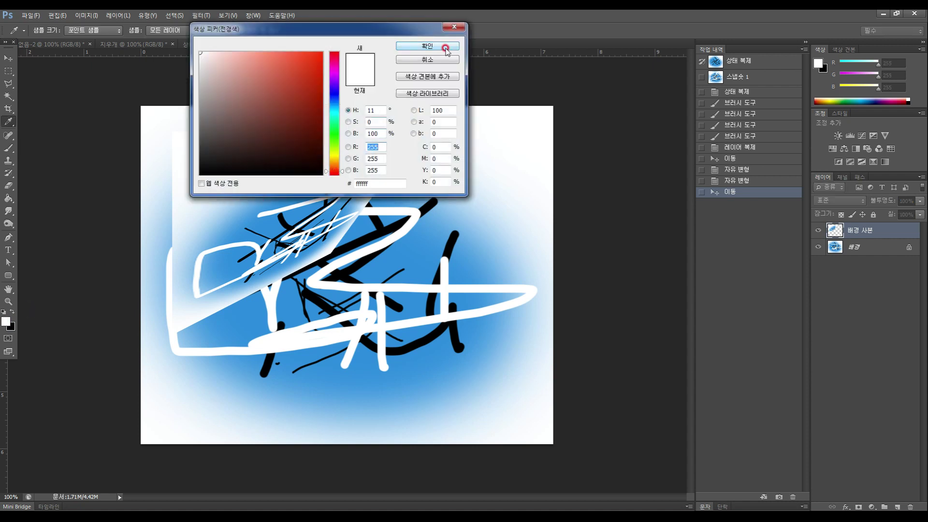
{"action": "left_click", "coordinate": [429, 46]}
{"action": "left_click_drag", "start_coordinate": [261, 304], "coordinate": [322, 355]}
{"action": "left_click_drag", "start_coordinate": [362, 302], "coordinate": [409, 386]}
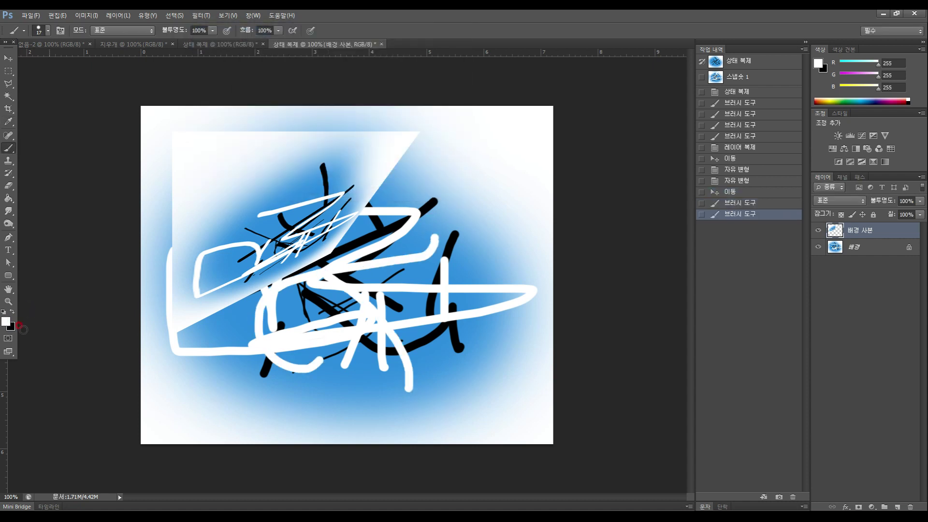
Step: Set the foreground color to red (RGB 255, 0, 0) and paint several strokes on the background copy with the Brush tool
{"action": "left_click", "coordinate": [13, 312]}
{"action": "left_click", "coordinate": [7, 321]}
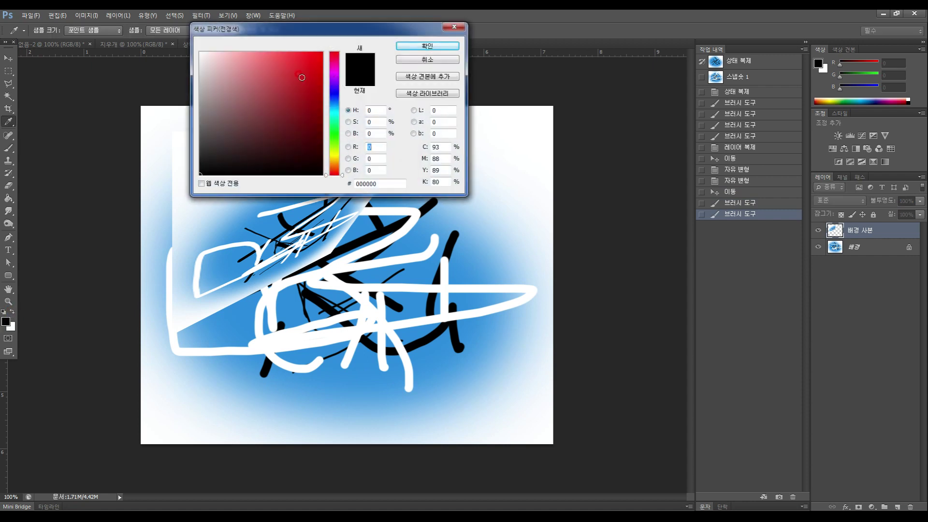
{"action": "left_click_drag", "start_coordinate": [300, 75], "coordinate": [367, 34]}
{"action": "left_click", "coordinate": [427, 46]}
{"action": "mouse_move", "coordinate": [394, 211]}
{"action": "left_mouse_down"}
{"action": "mouse_move", "coordinate": [410, 330]}
{"action": "mouse_move", "coordinate": [436, 372]}
{"action": "left_mouse_up"}
{"action": "left_click_drag", "start_coordinate": [354, 345], "coordinate": [406, 431]}
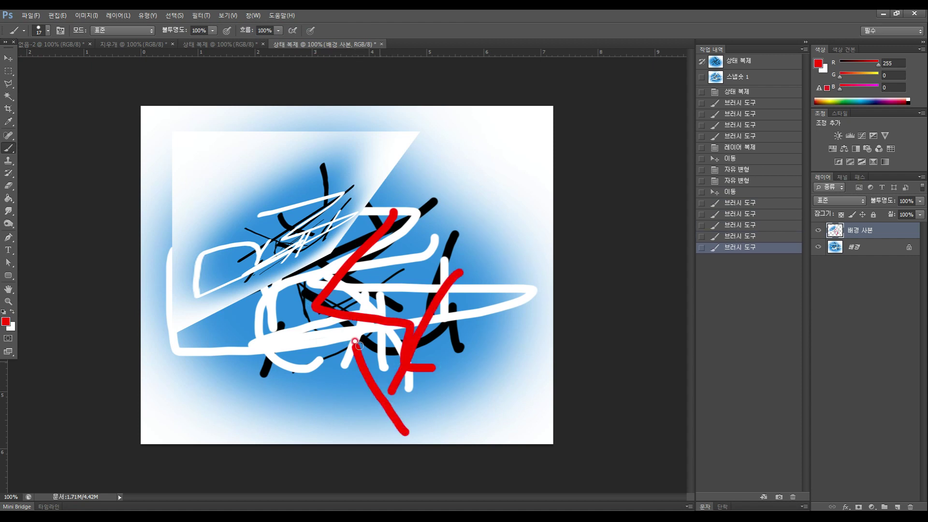
{"action": "left_click_drag", "start_coordinate": [348, 260], "coordinate": [353, 284]}
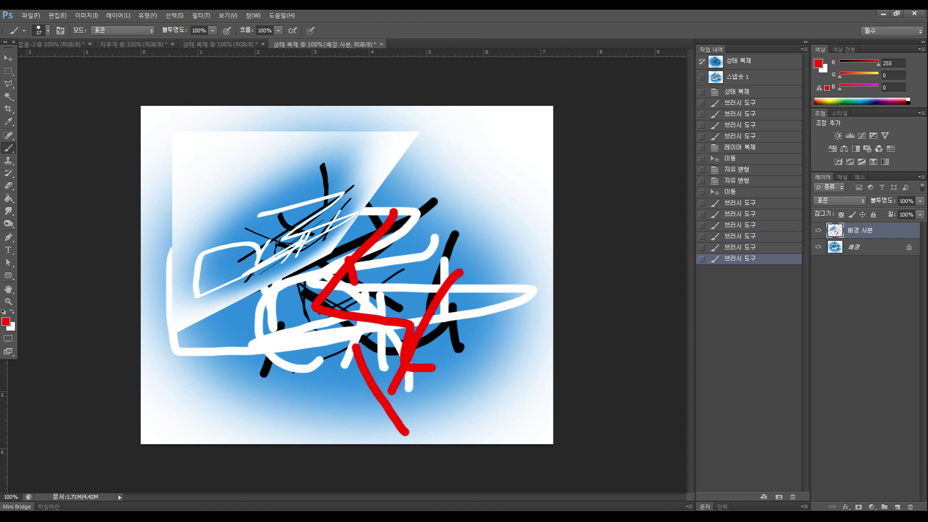
Step: Add a new layer and paint several short red strokes across the drawing on it
{"action": "left_click", "coordinate": [897, 506]}
{"action": "left_click_drag", "start_coordinate": [269, 237], "coordinate": [244, 238]}
{"action": "mouse_move", "coordinate": [233, 201]}
{"action": "left_mouse_down"}
{"action": "mouse_move", "coordinate": [246, 282]}
{"action": "mouse_move", "coordinate": [225, 344]}
{"action": "left_mouse_up"}
{"action": "left_click_drag", "start_coordinate": [280, 330], "coordinate": [349, 234]}
{"action": "mouse_move", "coordinate": [375, 264]}
{"action": "left_mouse_down"}
{"action": "mouse_move", "coordinate": [408, 205]}
{"action": "mouse_move", "coordinate": [447, 235]}
{"action": "left_mouse_up"}
{"action": "left_click_drag", "start_coordinate": [459, 244], "coordinate": [484, 289]}
{"action": "left_click", "coordinate": [494, 295]}
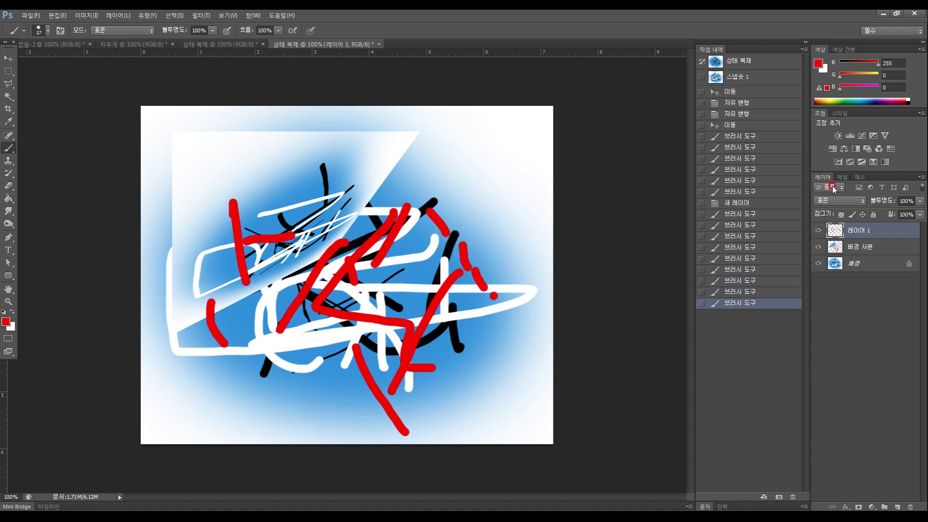
Step: Distort the new layer's red strokes with Free Transform by pulling the upper-right corner inward
{"action": "left_click", "coordinate": [9, 58]}
{"action": "left_click_drag", "start_coordinate": [498, 197], "coordinate": [444, 276]}
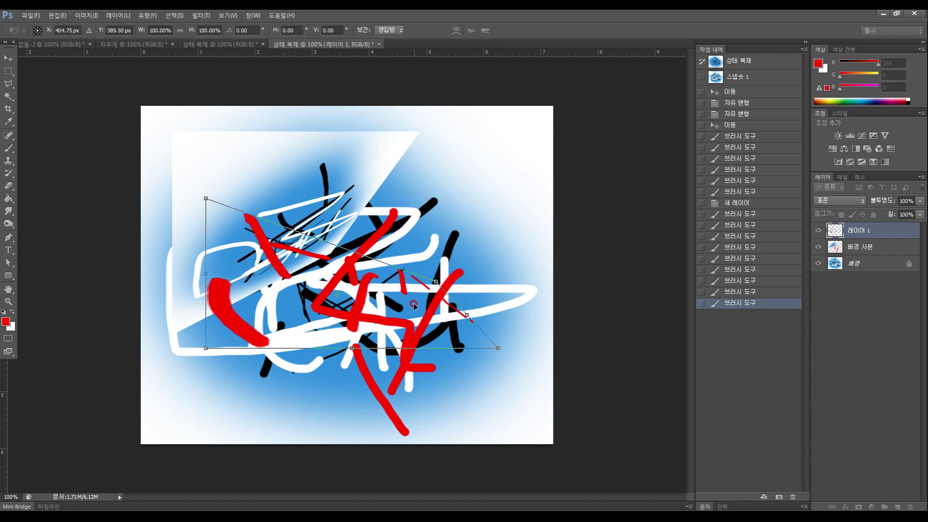
{"action": "key", "text": "Return"}
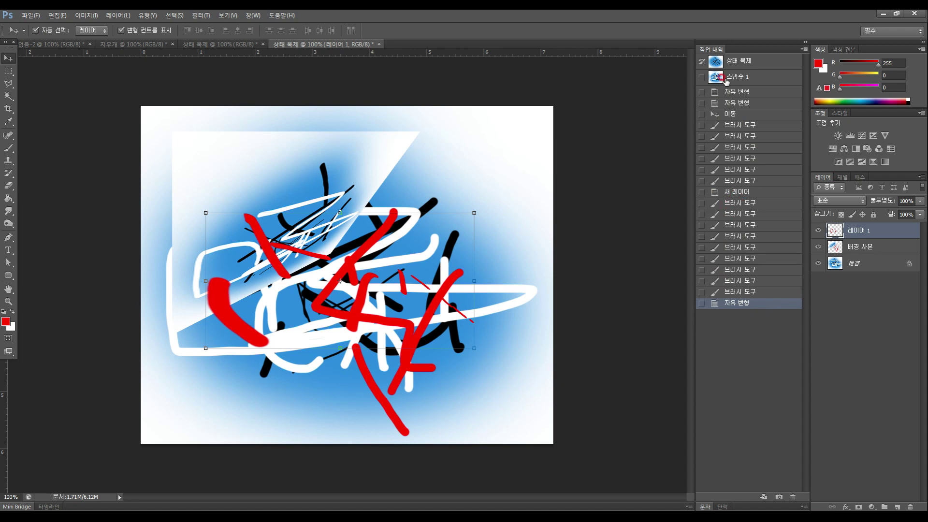
Step: Revert to the saved snapshot to view that state, and return to the latest Free Transform state in the history
{"action": "left_click", "coordinate": [740, 77]}
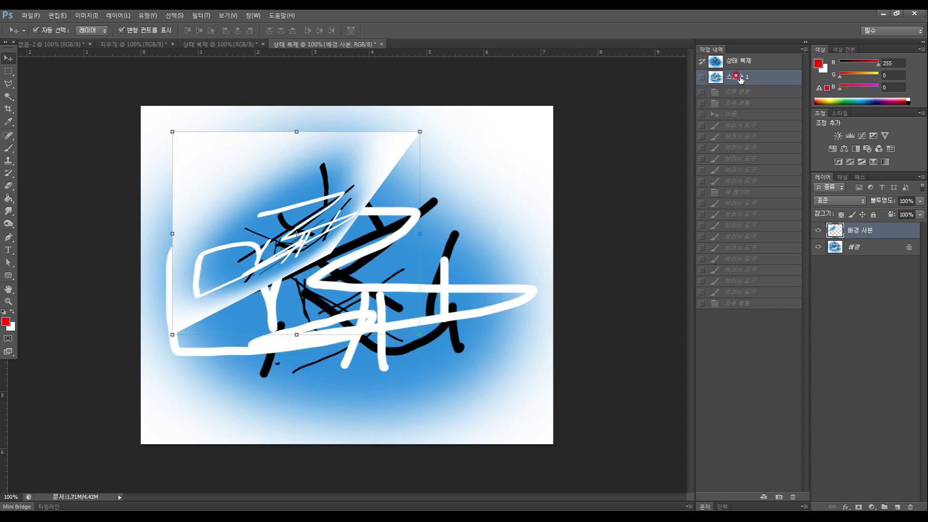
{"action": "left_click", "coordinate": [699, 77]}
{"action": "left_click", "coordinate": [751, 76]}
{"action": "left_click", "coordinate": [724, 75]}
{"action": "left_click", "coordinate": [734, 78]}
{"action": "left_click", "coordinate": [741, 303]}
Step: Step back through the brush states to the new-layer state, and forward again to the Free Transform state
{"action": "left_click", "coordinate": [740, 292]}
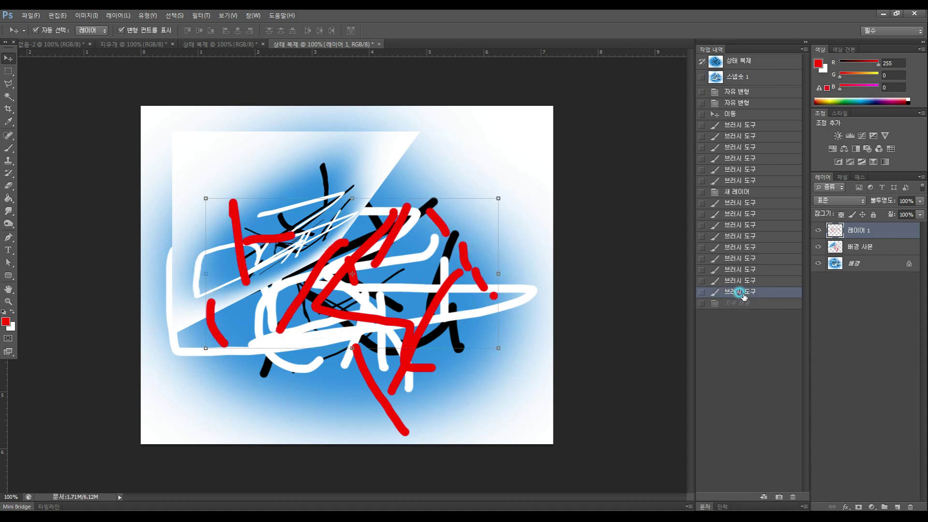
{"action": "left_click", "coordinate": [743, 271]}
{"action": "left_click", "coordinate": [740, 237]}
{"action": "left_click", "coordinate": [740, 214]}
{"action": "left_click", "coordinate": [735, 193]}
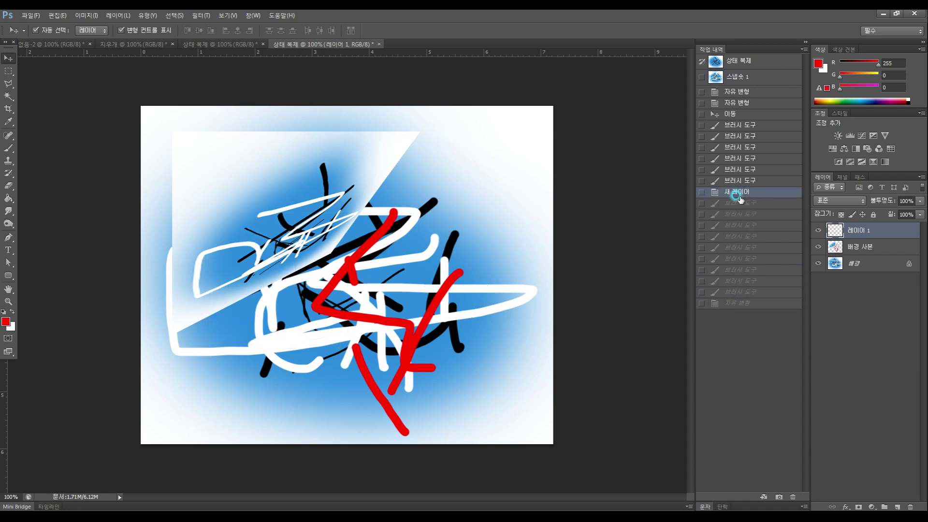
{"action": "left_click", "coordinate": [740, 248]}
{"action": "left_click", "coordinate": [741, 281]}
{"action": "left_click", "coordinate": [743, 304]}
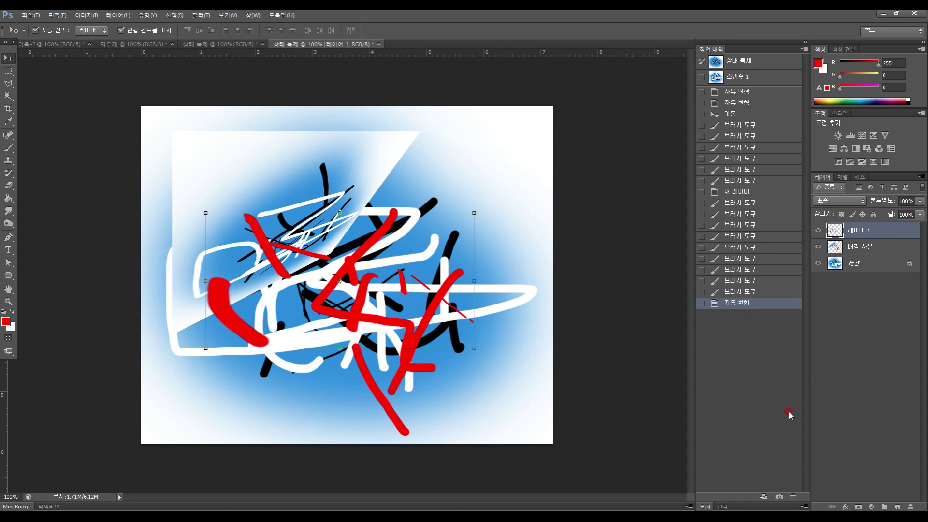
Step: Delete the last brush state from the history, and also the brush state two entries above the remaining last one
{"action": "left_click", "coordinate": [741, 293]}
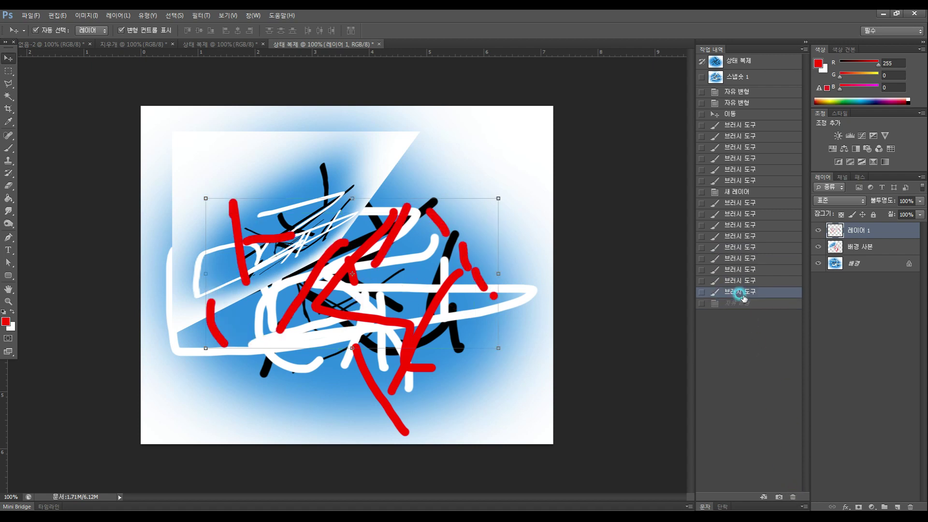
{"action": "left_click", "coordinate": [792, 496]}
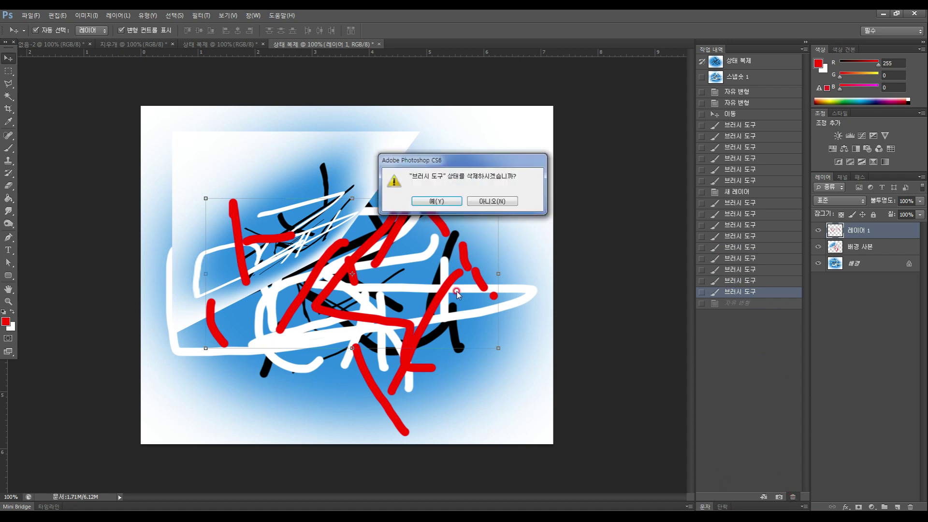
{"action": "left_click", "coordinate": [438, 201]}
{"action": "left_click", "coordinate": [740, 258]}
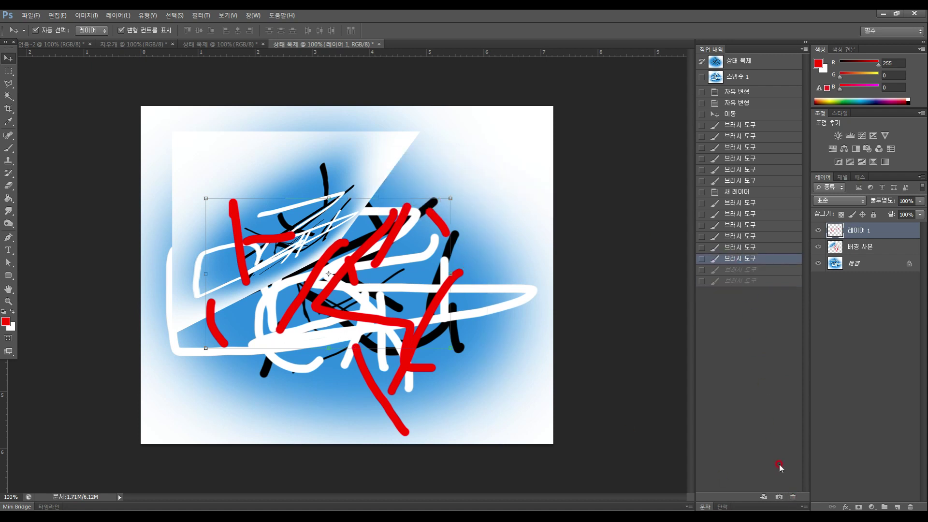
{"action": "left_click", "coordinate": [792, 498]}
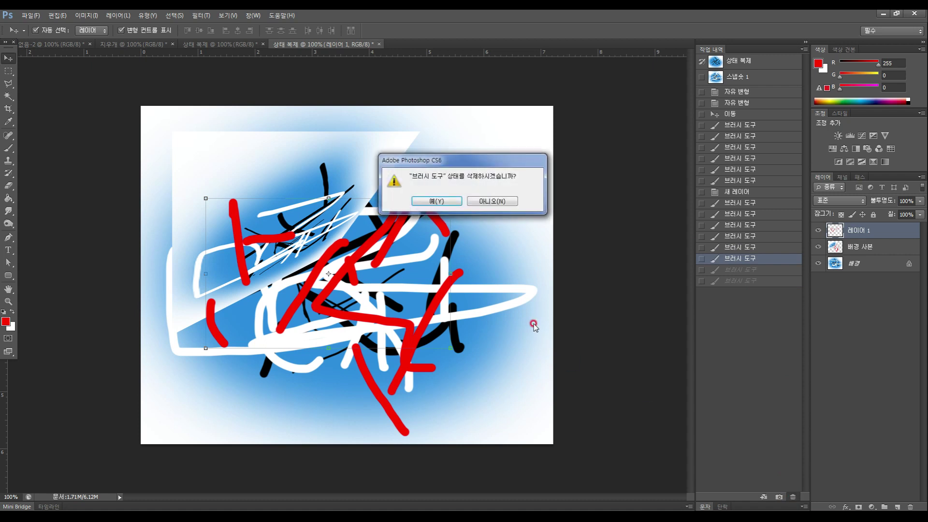
{"action": "left_click", "coordinate": [438, 201]}
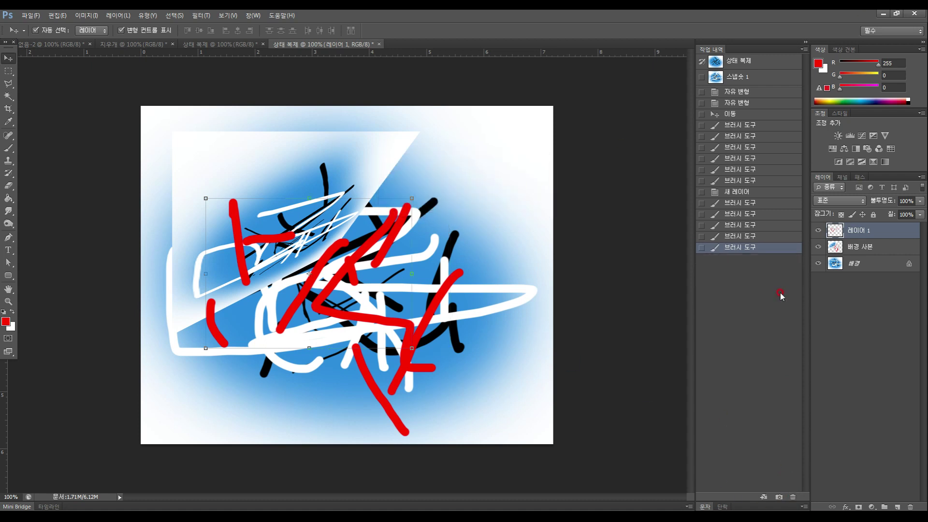
Step: Review the history commands and discard the latest brush state from the history
{"action": "left_click", "coordinate": [804, 49]}
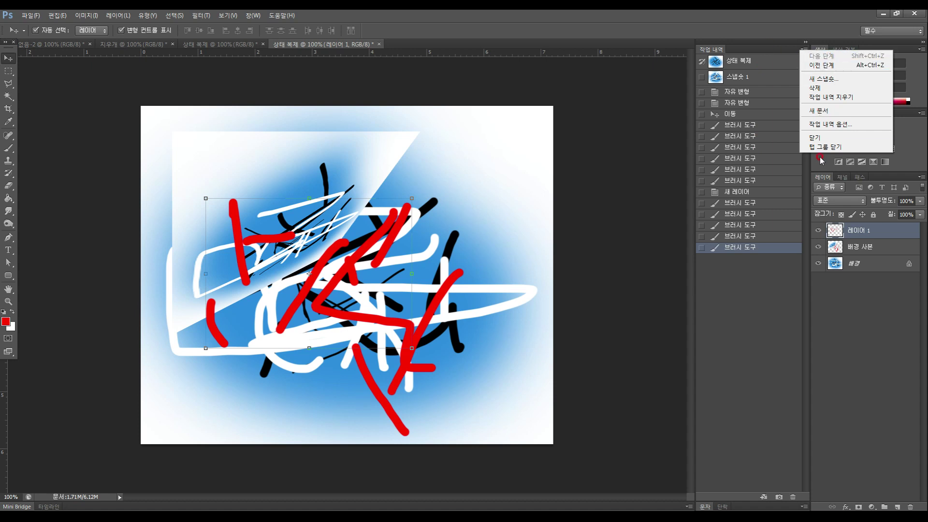
{"action": "left_click", "coordinate": [782, 249]}
{"action": "left_click_drag", "start_coordinate": [767, 247], "coordinate": [792, 497]}
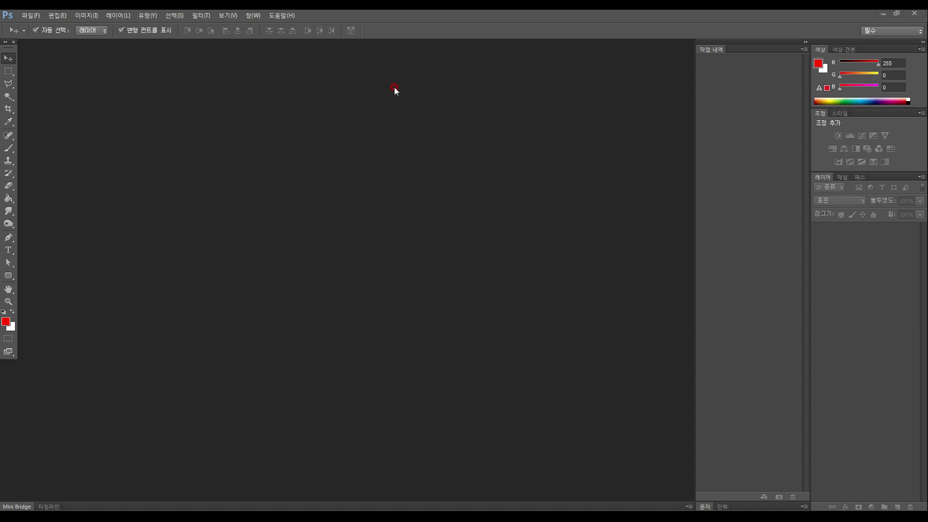
Step: Start a new document 400 pixels wide and 500 pixels high with a resolution of 150 pixels/inch
{"action": "left_click", "coordinate": [27, 16]}
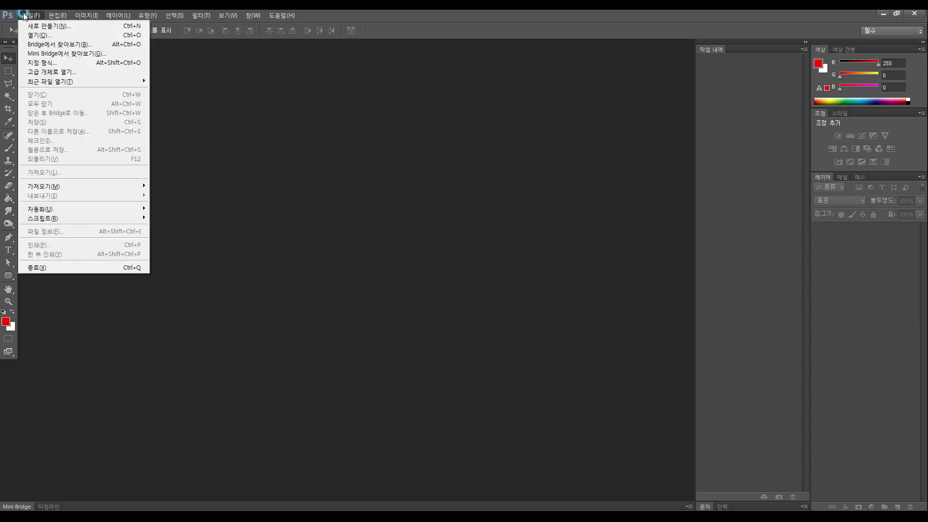
{"action": "left_click", "coordinate": [48, 25]}
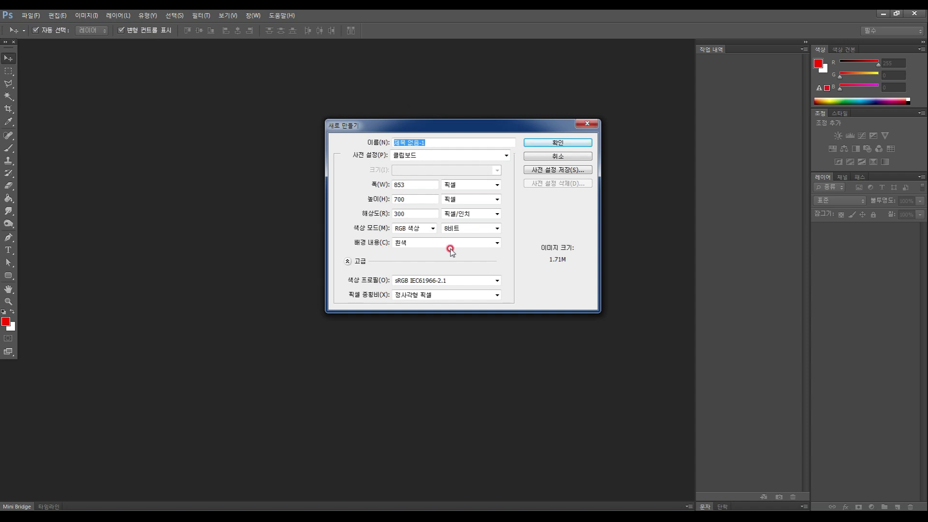
{"action": "left_click", "coordinate": [417, 183]}
{"action": "left_click_drag", "start_coordinate": [423, 184], "coordinate": [353, 190]}
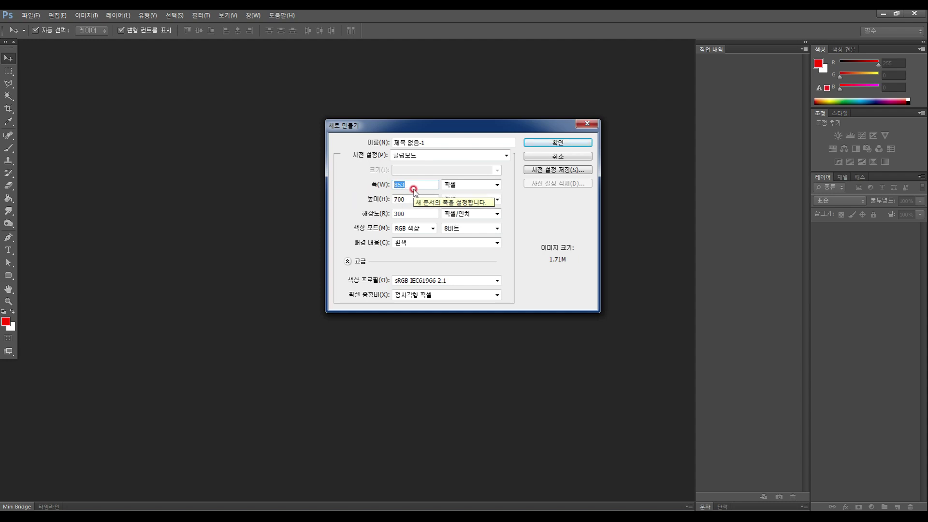
{"action": "type", "text": "400"}
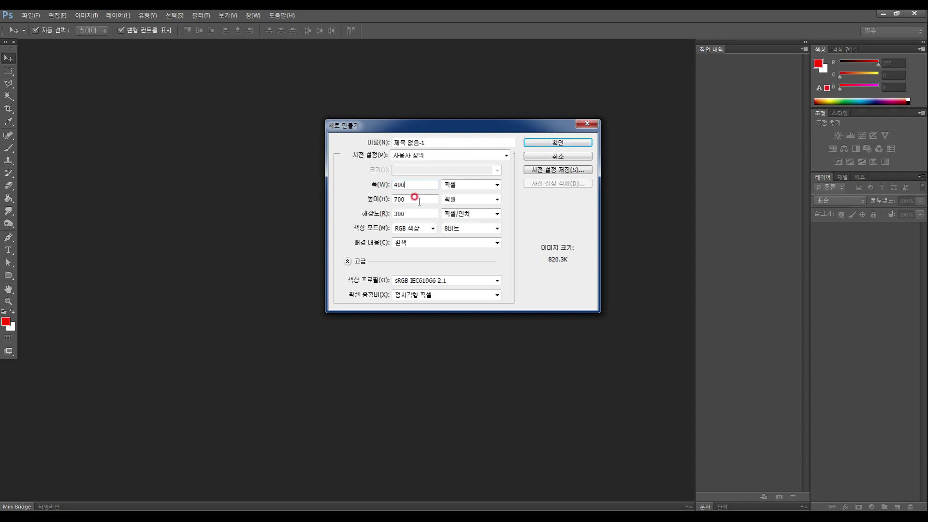
{"action": "key", "text": "Tab"}
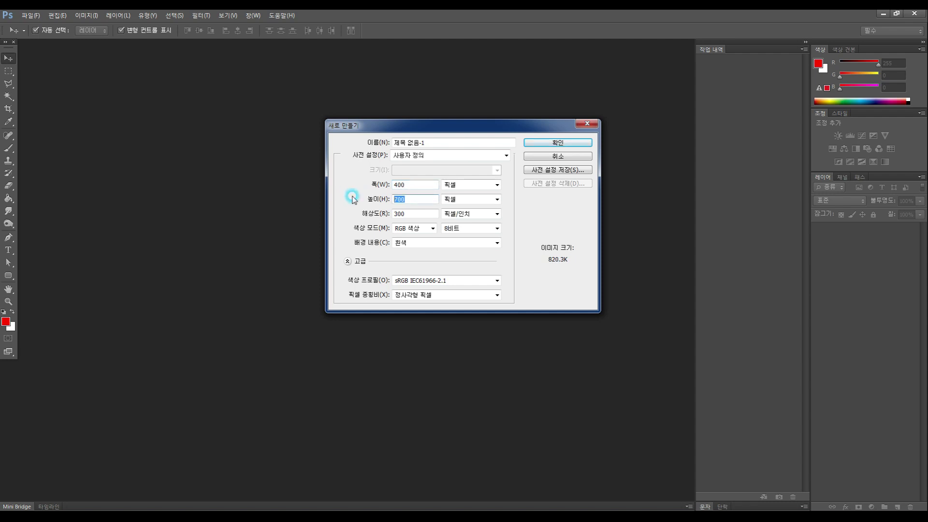
{"action": "type", "text": "500"}
{"action": "left_click", "coordinate": [537, 221]}
{"action": "key", "text": "Tab"}
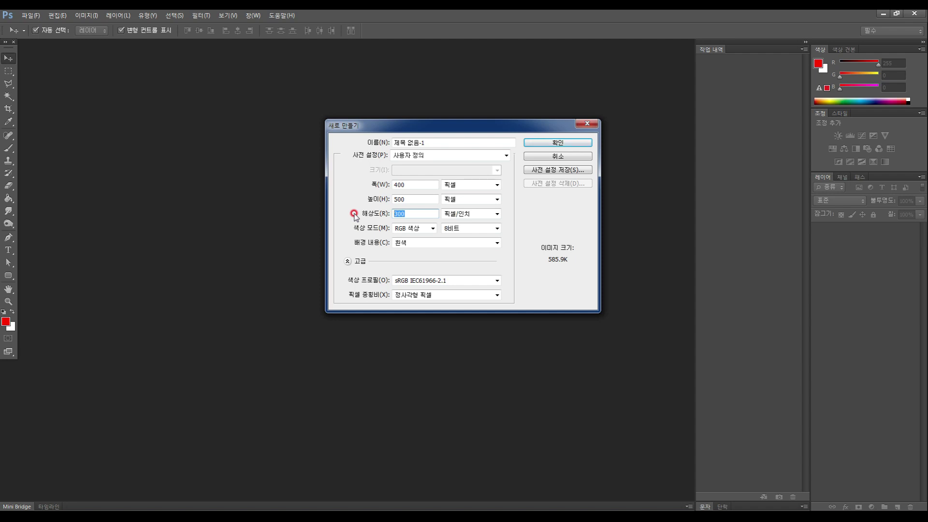
{"action": "type", "text": "150"}
Step: Try CMYK as the new document's color mode, and set it back to RGB
{"action": "left_click", "coordinate": [431, 229]}
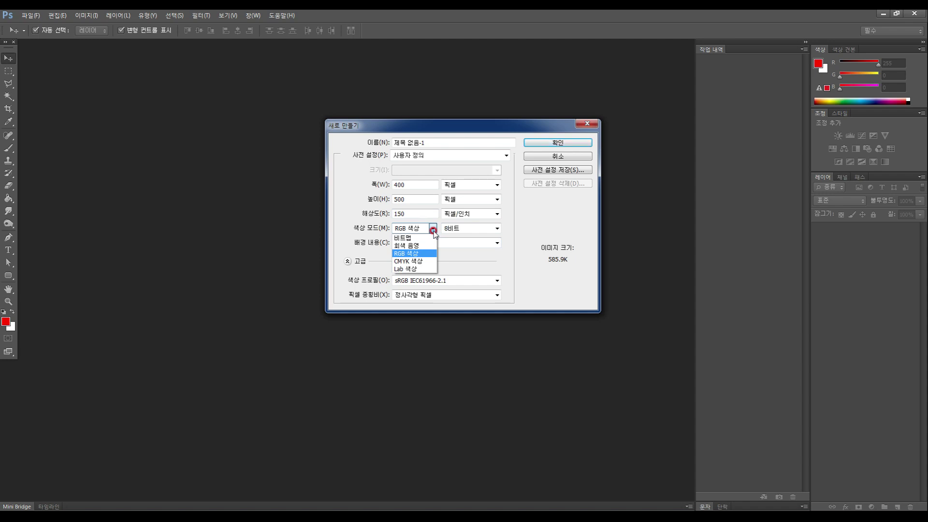
{"action": "left_click", "coordinate": [405, 263]}
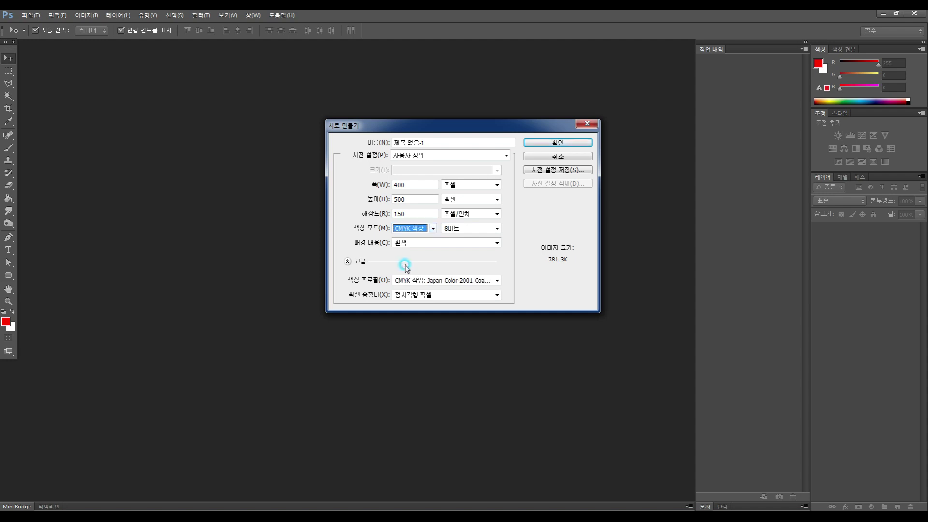
{"action": "left_click", "coordinate": [416, 229]}
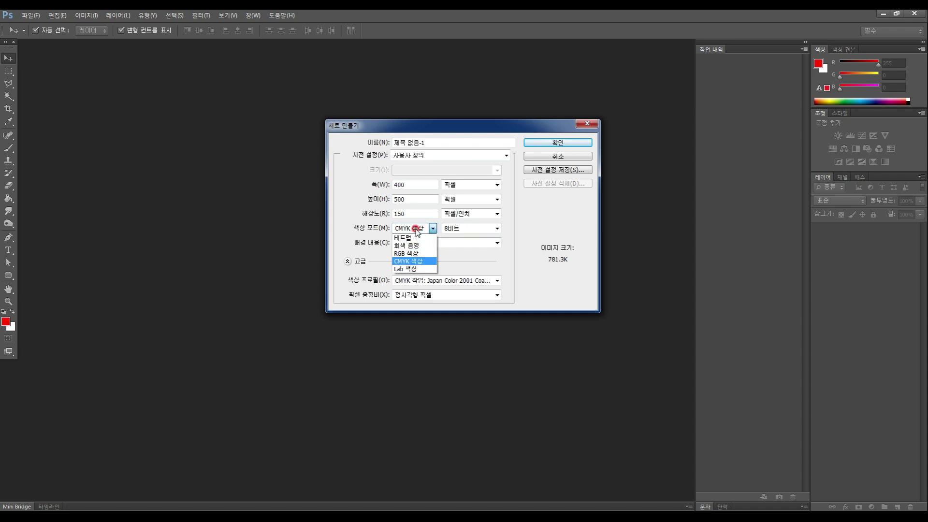
{"action": "left_click", "coordinate": [412, 253]}
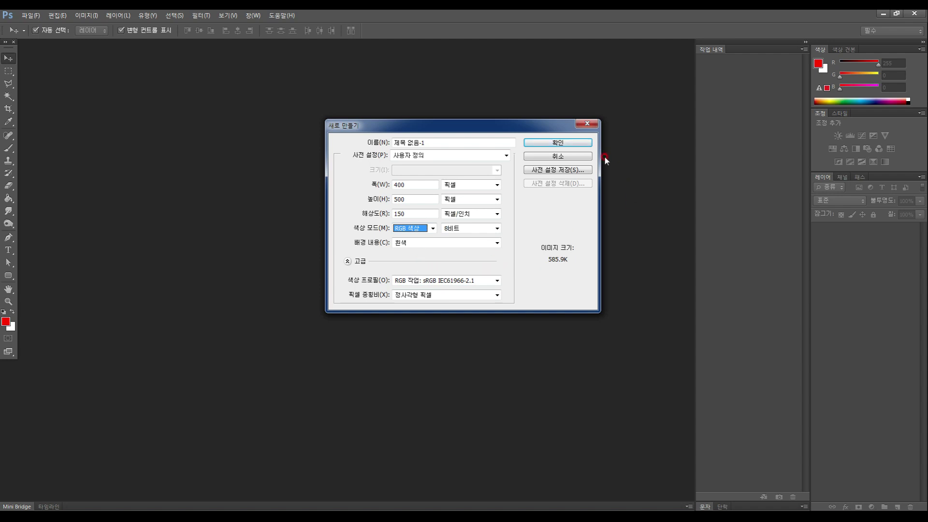
Step: Create the new document with the configured settings and move the toolbox clear of the vertical ruler
{"action": "left_click", "coordinate": [573, 145]}
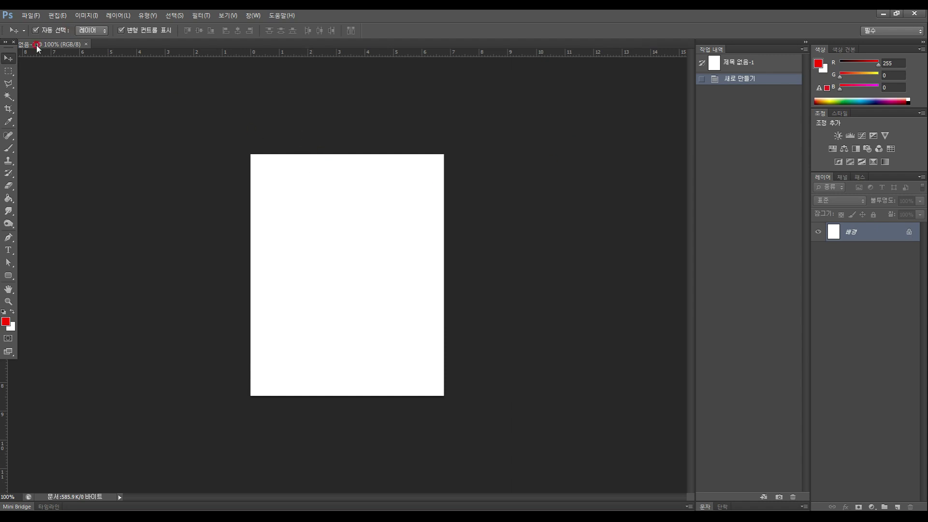
{"action": "left_click_drag", "start_coordinate": [3, 42], "coordinate": [25, 85]}
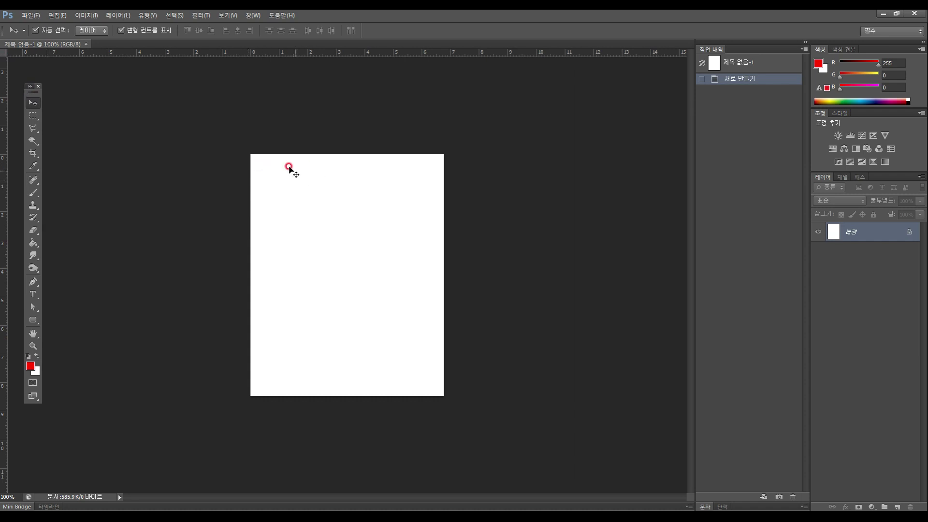
{"action": "mouse_move", "coordinate": [4, 53]}
{"action": "left_mouse_down"}
{"action": "mouse_move", "coordinate": [174, 107]}
{"action": "mouse_move", "coordinate": [61, 60]}
{"action": "mouse_move", "coordinate": [6, 52]}
{"action": "left_mouse_up"}
{"action": "left_click", "coordinate": [227, 16]}
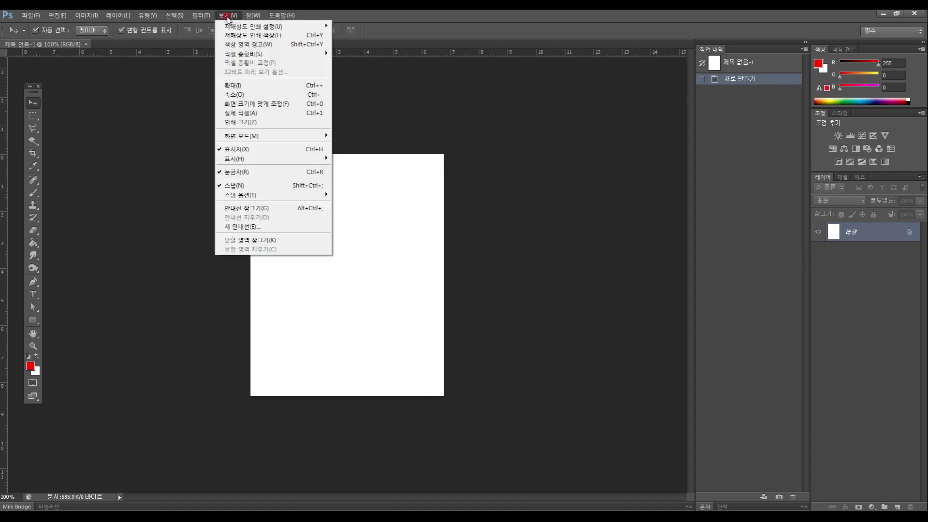
{"action": "left_click", "coordinate": [253, 15]}
{"action": "mouse_move", "coordinate": [230, 18]}
{"action": "left_click", "coordinate": [101, 81]}
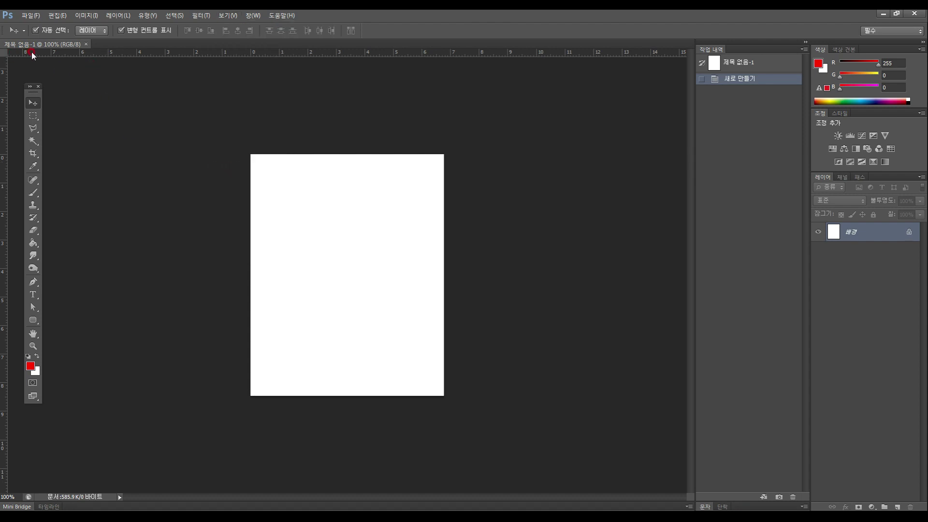
Step: Place guides exactly along the top, left, right and bottom edges of the white canvas
{"action": "left_click_drag", "start_coordinate": [2, 53], "coordinate": [250, 154]}
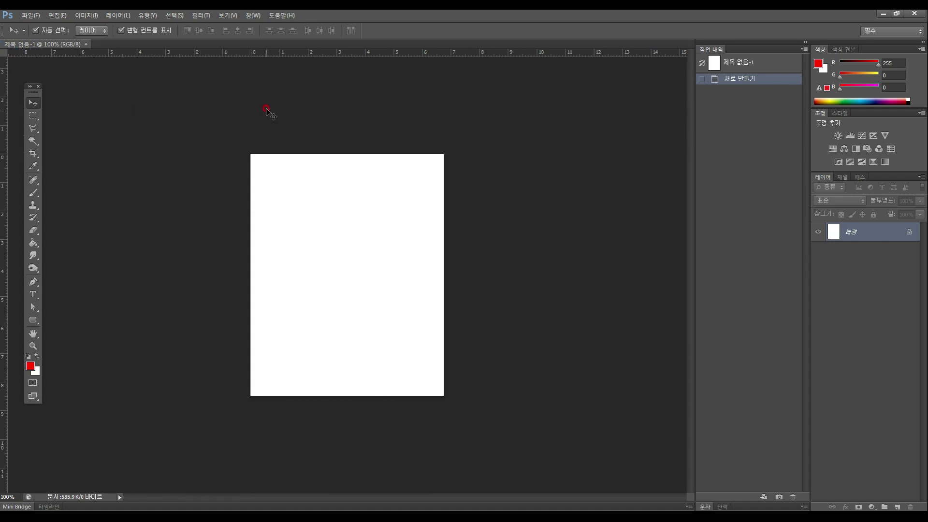
{"action": "left_click_drag", "start_coordinate": [259, 55], "coordinate": [263, 154]}
{"action": "left_click_drag", "start_coordinate": [6, 131], "coordinate": [250, 147]}
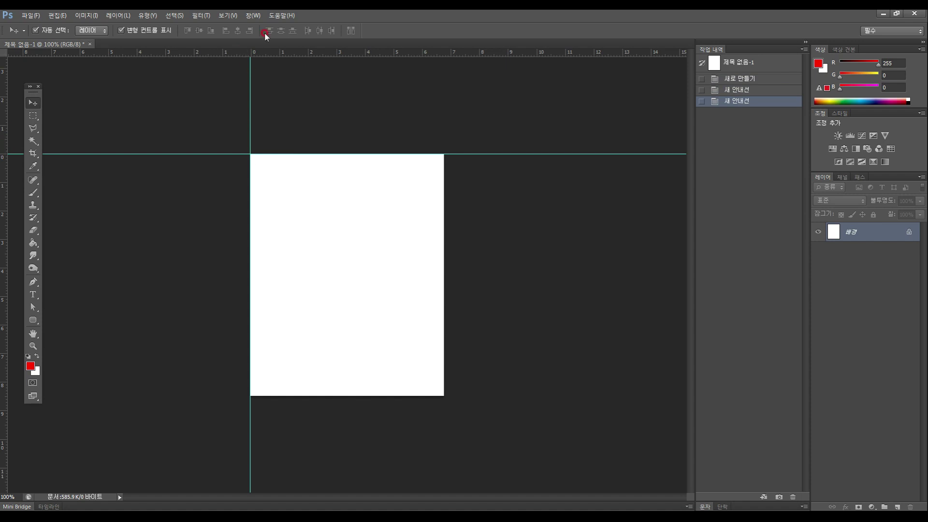
{"action": "left_click_drag", "start_coordinate": [5, 89], "coordinate": [444, 150]}
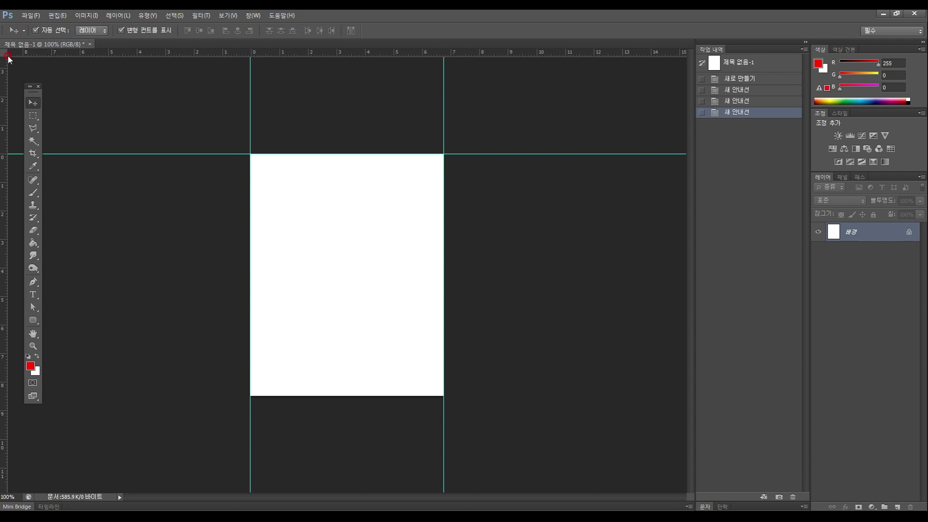
{"action": "left_click", "coordinate": [33, 346]}
{"action": "left_click_drag", "start_coordinate": [404, 227], "coordinate": [420, 202]}
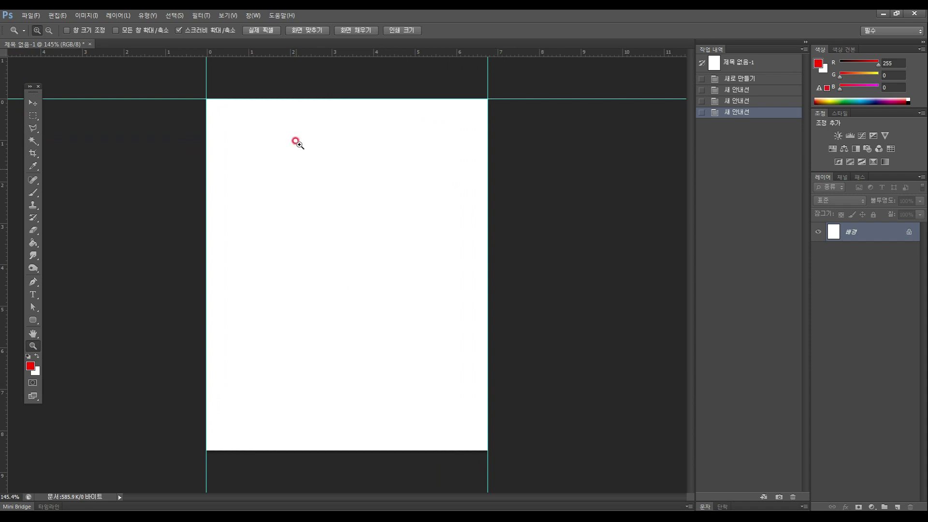
{"action": "left_click_drag", "start_coordinate": [292, 54], "coordinate": [321, 441]}
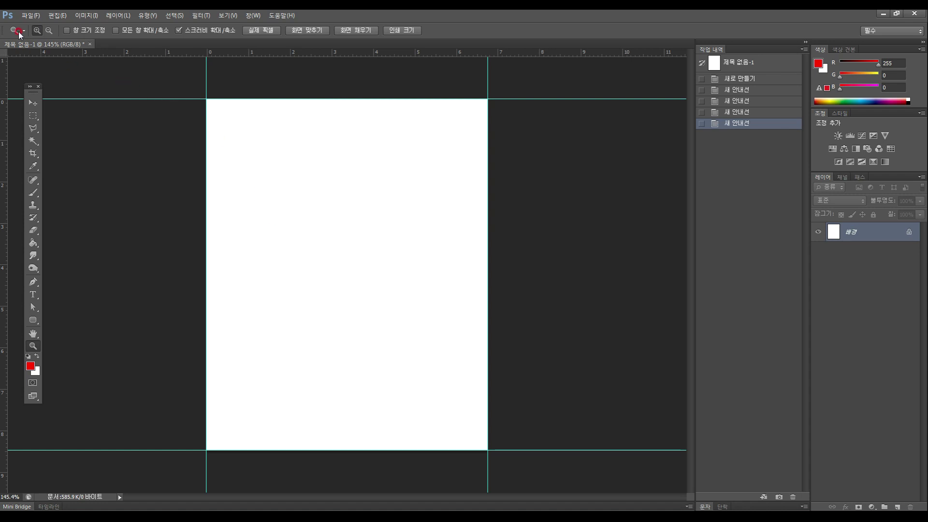
Step: Start saving the new document and enter 20200403/섹션/01 as its file name
{"action": "left_click", "coordinate": [30, 15]}
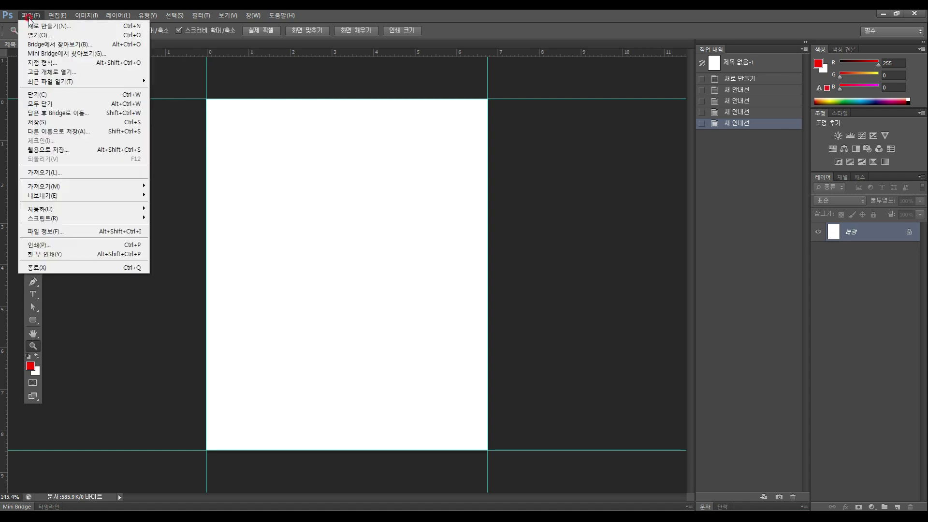
{"action": "left_click", "coordinate": [41, 123]}
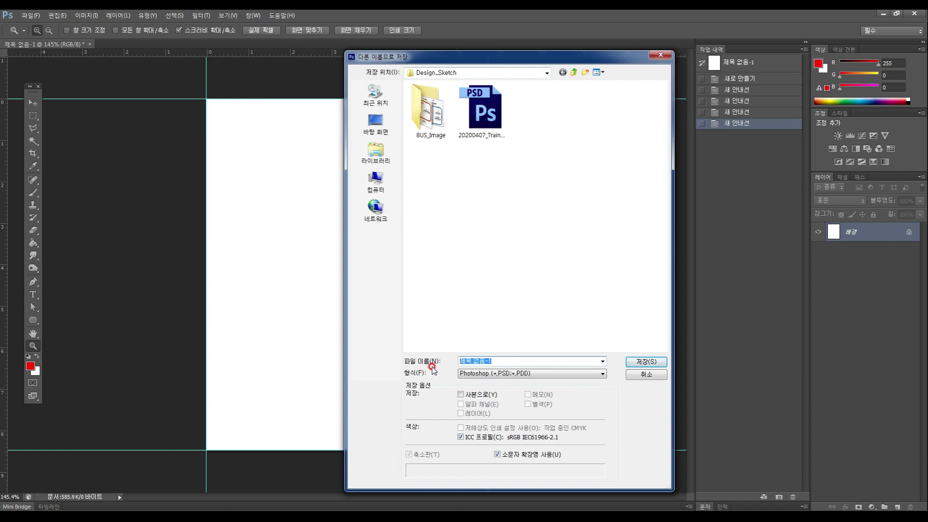
{"action": "type", "text": "2020"}
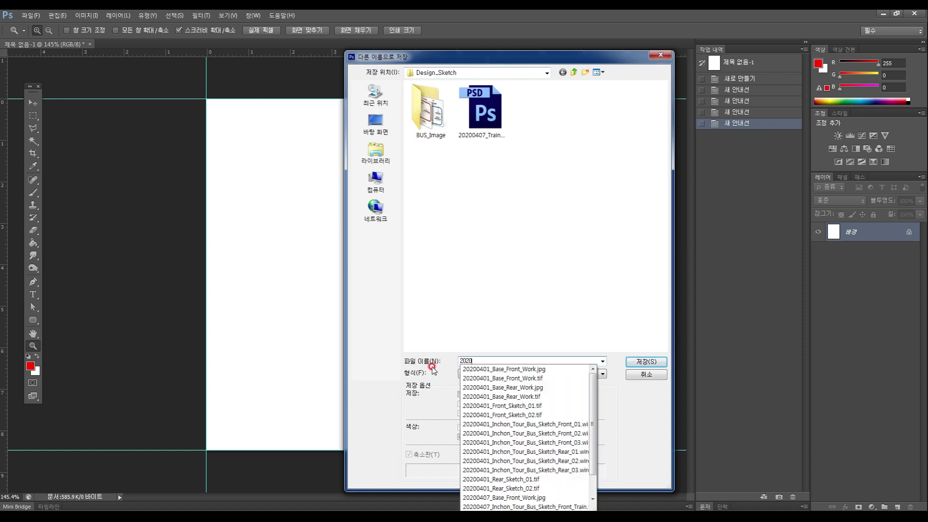
{"action": "type", "text": "0403"}
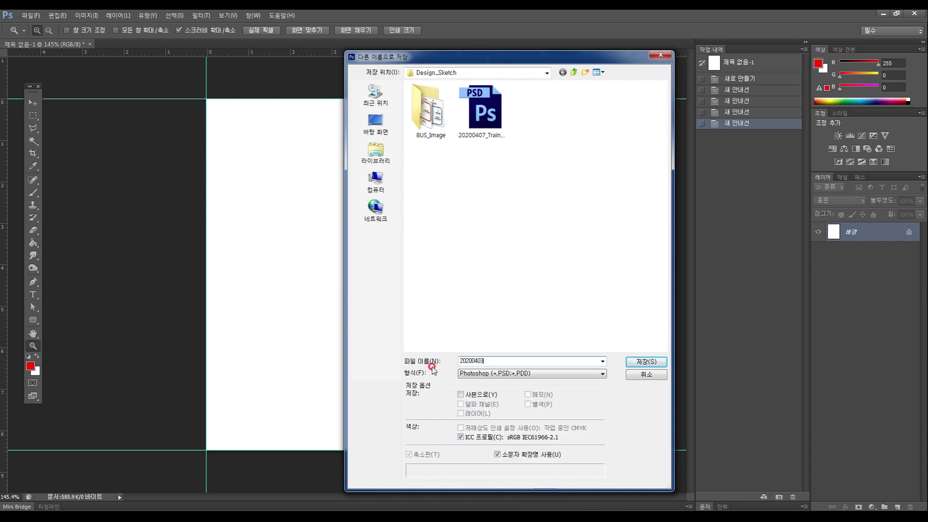
{"action": "type", "text": "/"}
{"action": "type", "text": "tpr"}
{"action": "type", "text": "션"}
{"action": "type", "text": "/"}
{"action": "type", "text": "01"}
Step: Try to save the file in the Photoshop PSD format with slashes in its name
{"action": "left_click", "coordinate": [499, 374]}
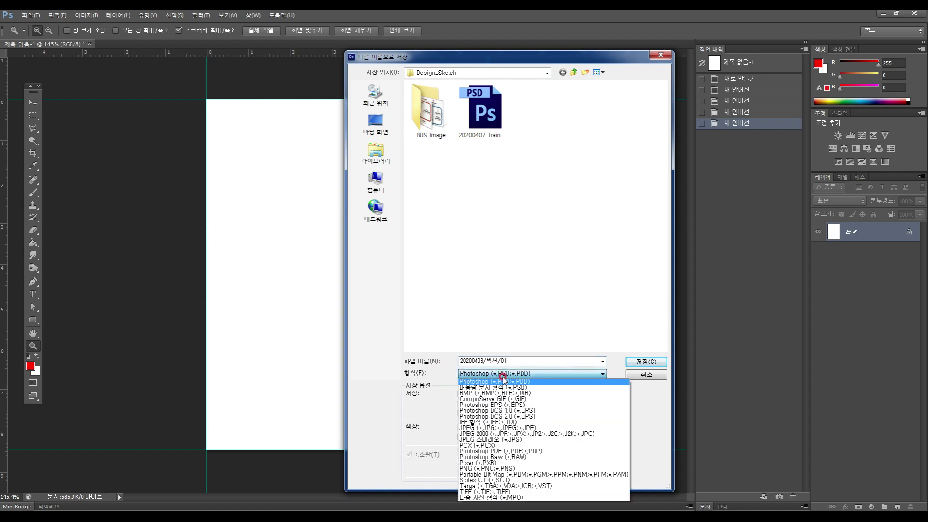
{"action": "left_click", "coordinate": [655, 419]}
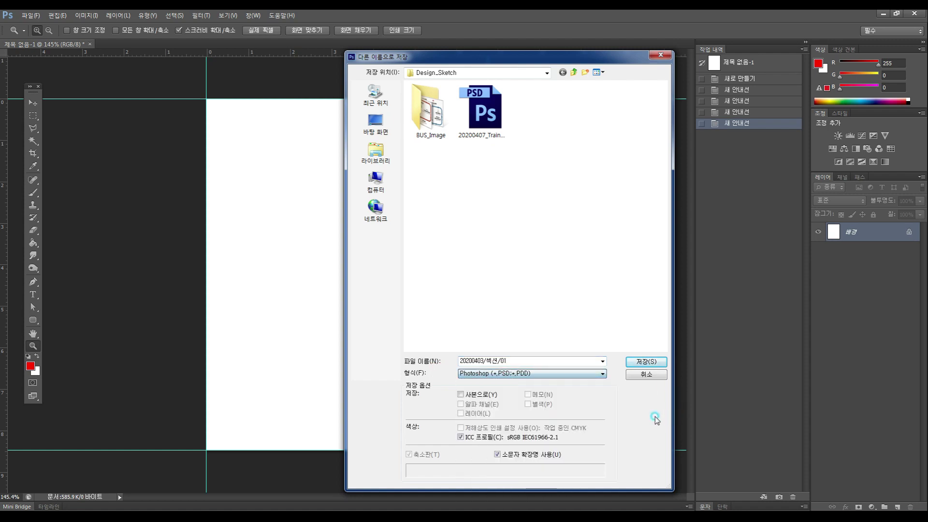
{"action": "left_click", "coordinate": [645, 363]}
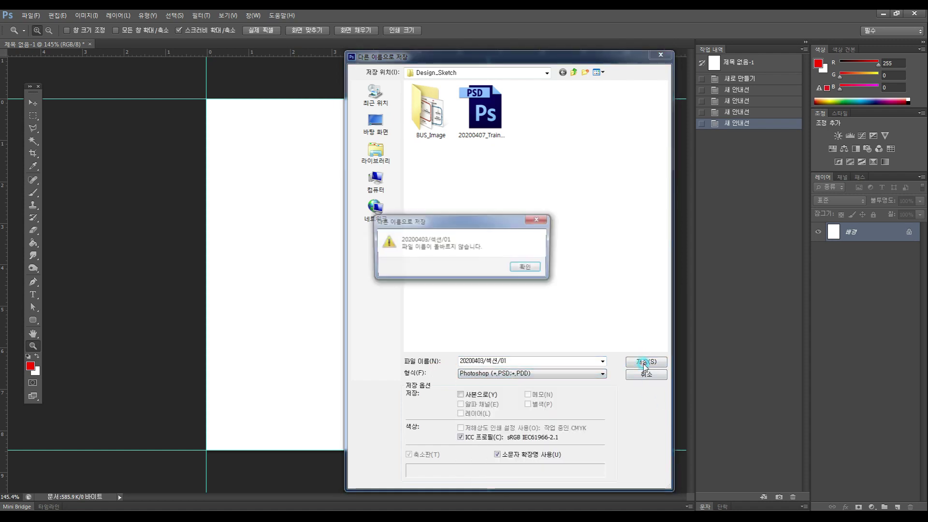
{"action": "left_click", "coordinate": [525, 268]}
Step: Replace the slashes in the file name with underscores so it reads 20200403_섹션_01
{"action": "left_click", "coordinate": [485, 360]}
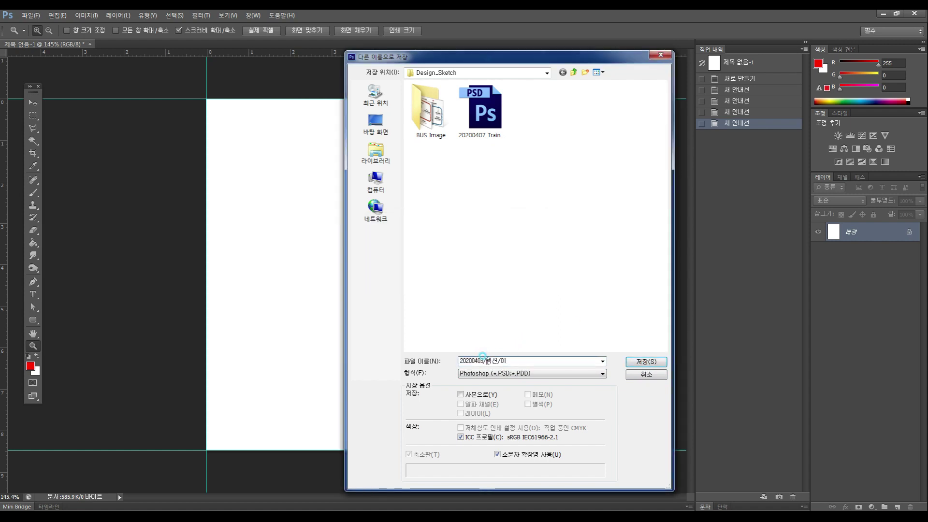
{"action": "key", "text": "BackSpace"}
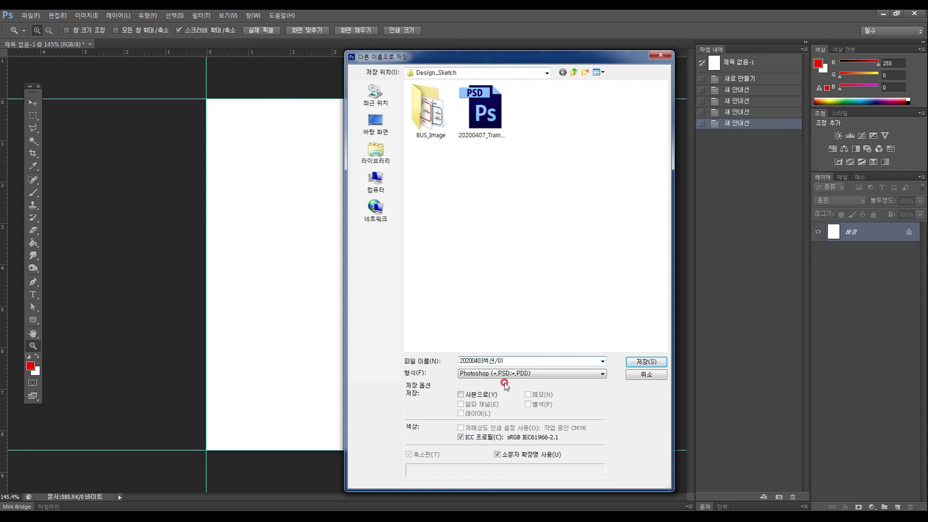
{"action": "type", "text": "_"}
{"action": "left_click_drag", "start_coordinate": [498, 360], "coordinate": [499, 361]}
Step: Save the file in the 4주차_동영상_제작 folder, inside 2020_1학기_강의 > 포토샵강의 on drive E
{"action": "left_click", "coordinate": [376, 180]}
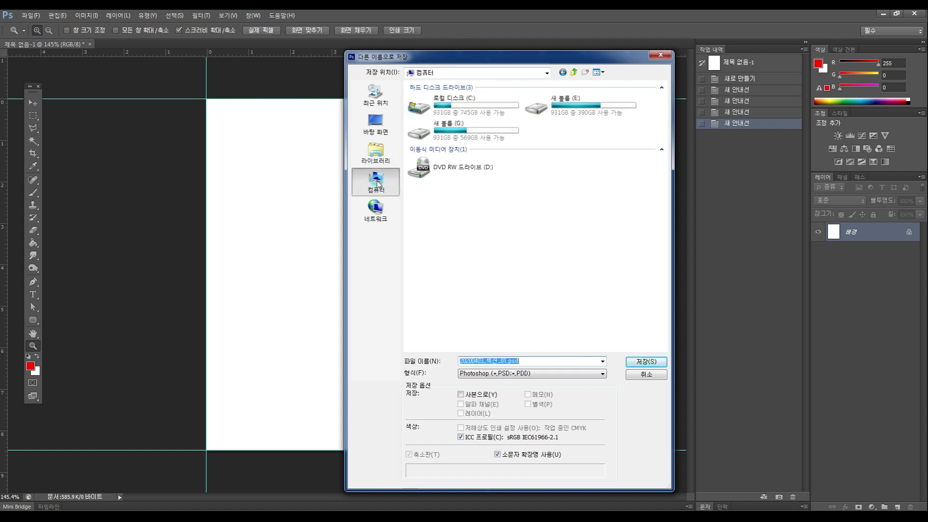
{"action": "double_click", "coordinate": [580, 109]}
{"action": "double_click", "coordinate": [425, 142]}
{"action": "double_click", "coordinate": [428, 104]}
{"action": "double_click", "coordinate": [433, 106]}
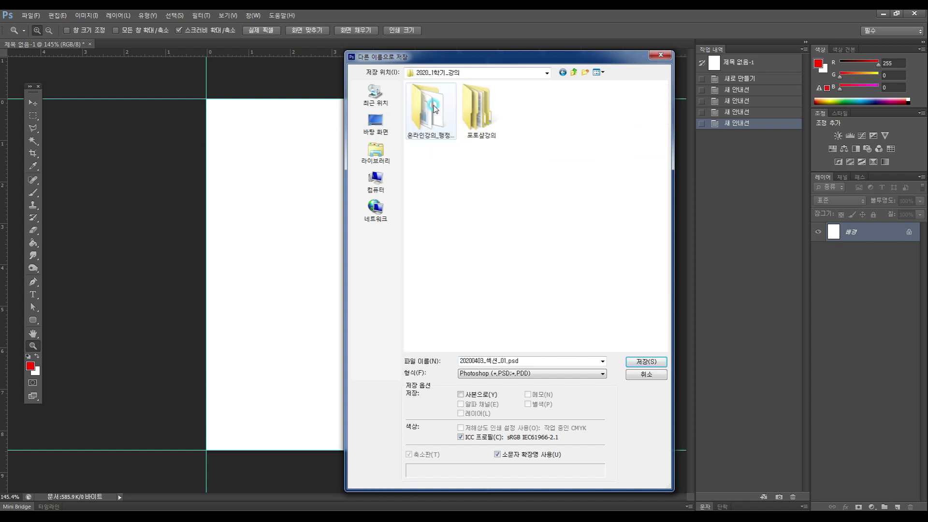
{"action": "double_click", "coordinate": [480, 116]}
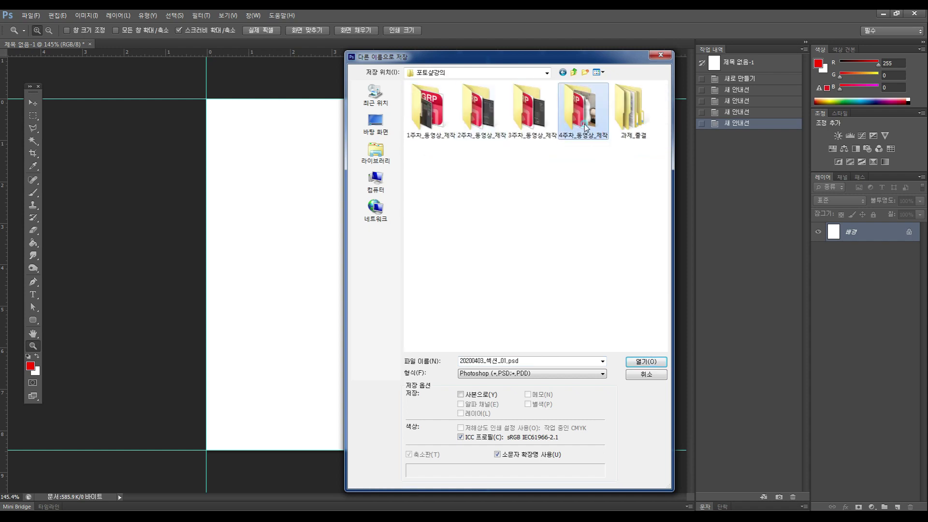
{"action": "double_click", "coordinate": [604, 130]}
{"action": "left_click", "coordinate": [637, 362]}
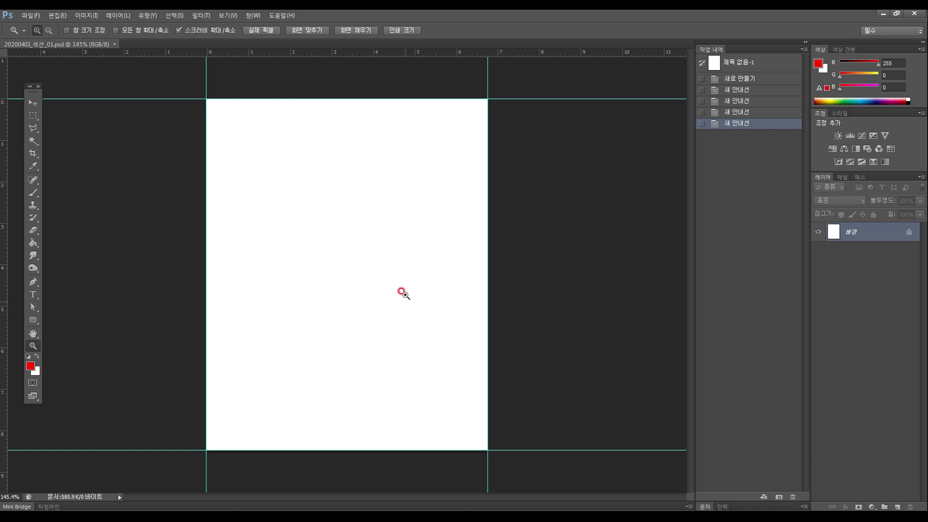
Step: Open the three photos IMG_1281, IMG_2308 and IMG_2522 together from the 4주차_동영상_제작 folder
{"action": "left_click", "coordinate": [26, 16]}
{"action": "left_click", "coordinate": [39, 35]}
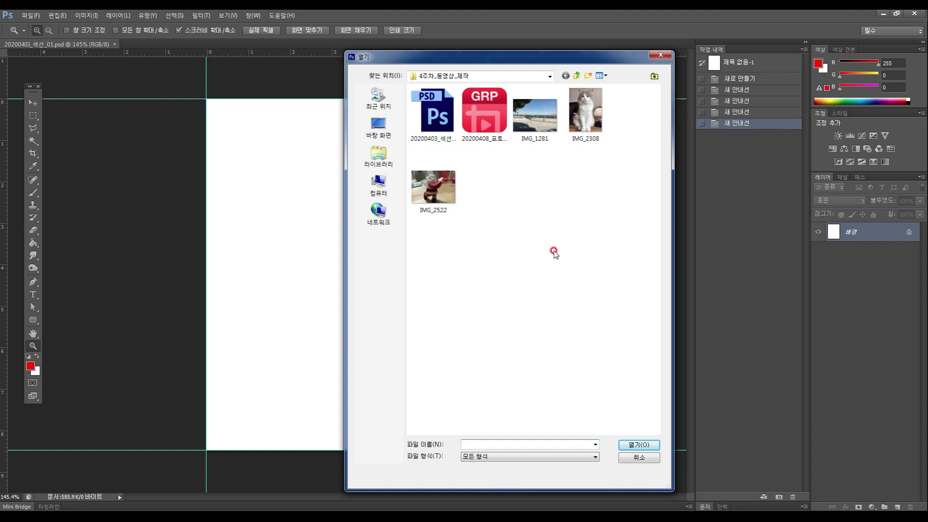
{"action": "left_click", "coordinate": [429, 193]}
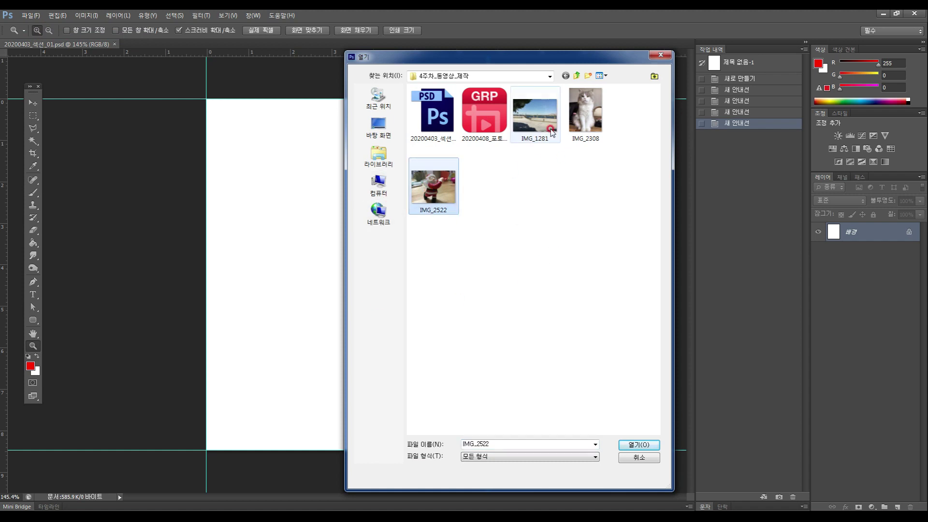
{"action": "left_click", "coordinate": [547, 128], "text": "ctrl"}
{"action": "left_click", "coordinate": [585, 114], "text": "ctrl"}
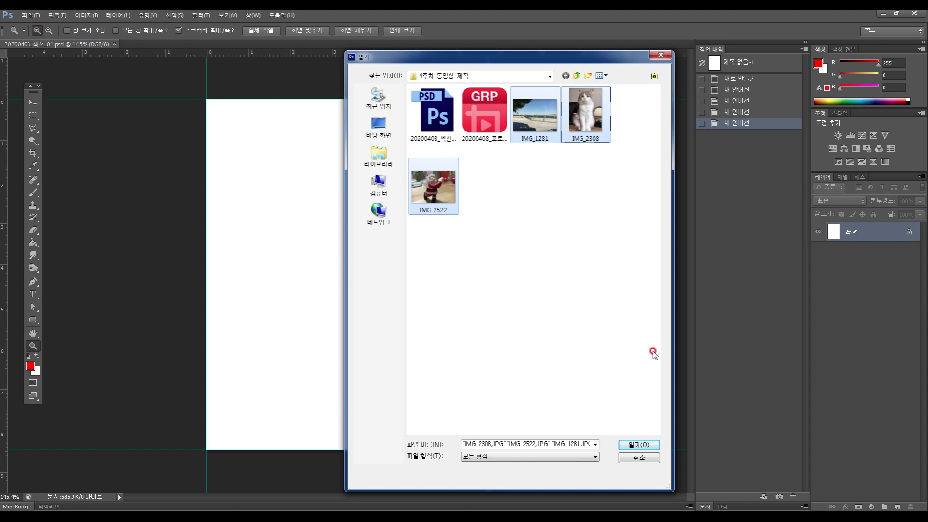
{"action": "left_click", "coordinate": [644, 447]}
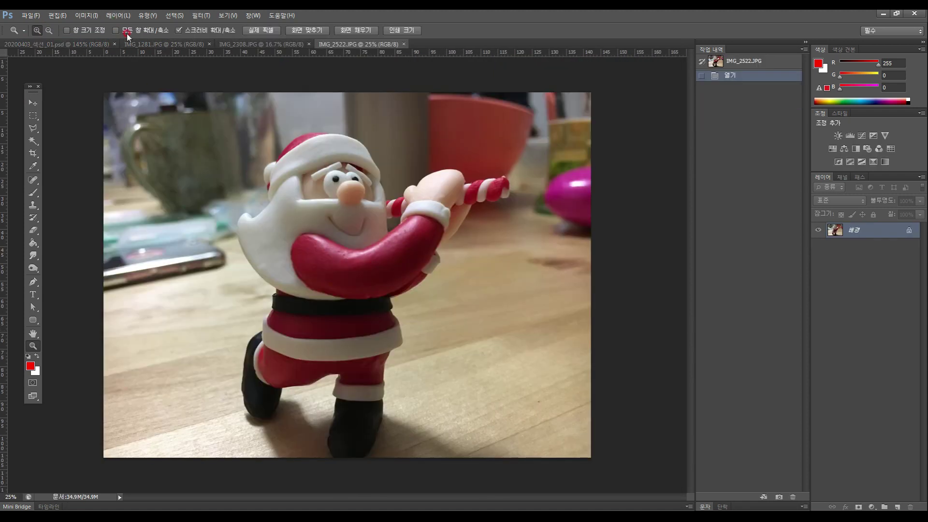
Step: Bring up the IMG_1281.JPG photo and detach it into its own floating window
{"action": "left_click", "coordinate": [159, 46]}
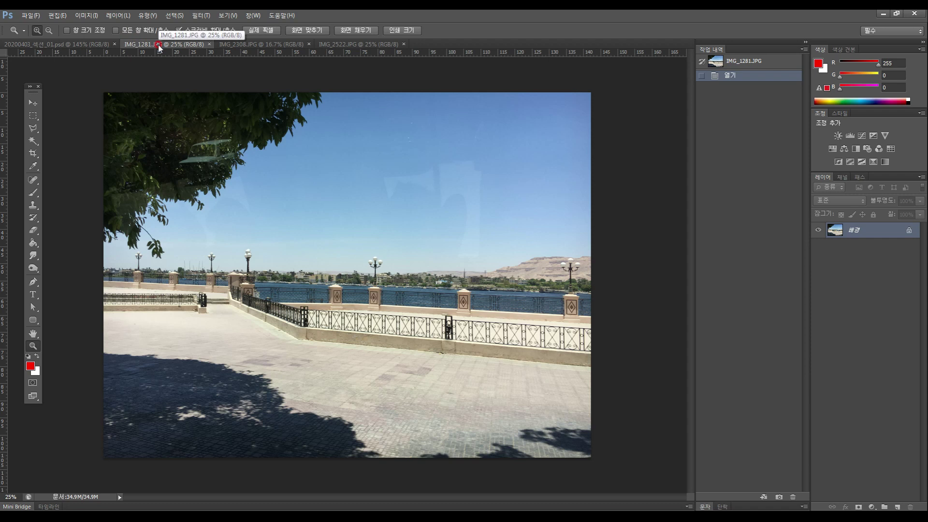
{"action": "left_click", "coordinate": [437, 227]}
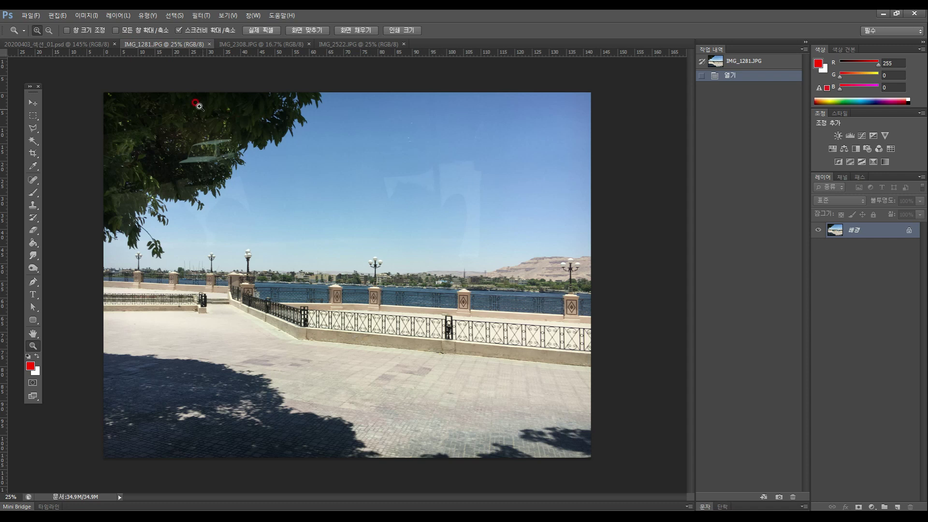
{"action": "left_click", "coordinate": [69, 44]}
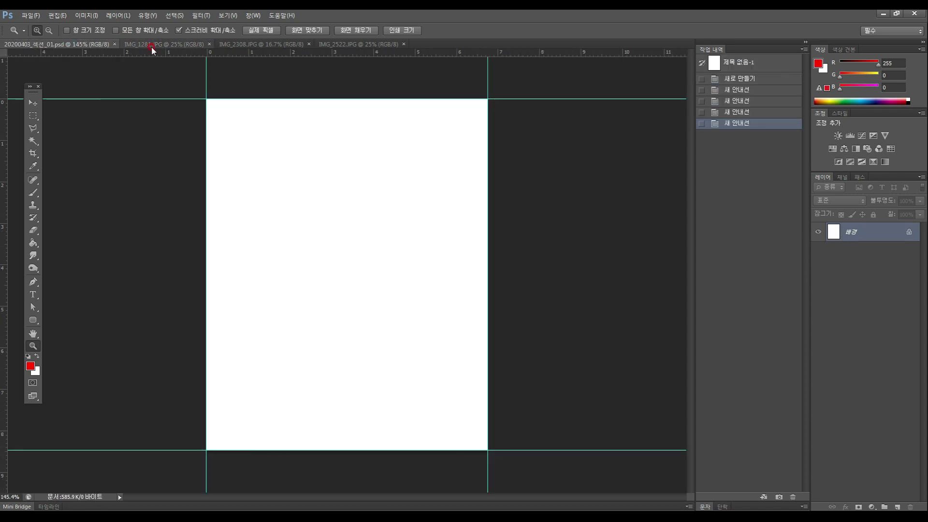
{"action": "left_click", "coordinate": [157, 44]}
{"action": "left_click_drag", "start_coordinate": [158, 47], "coordinate": [432, 123]}
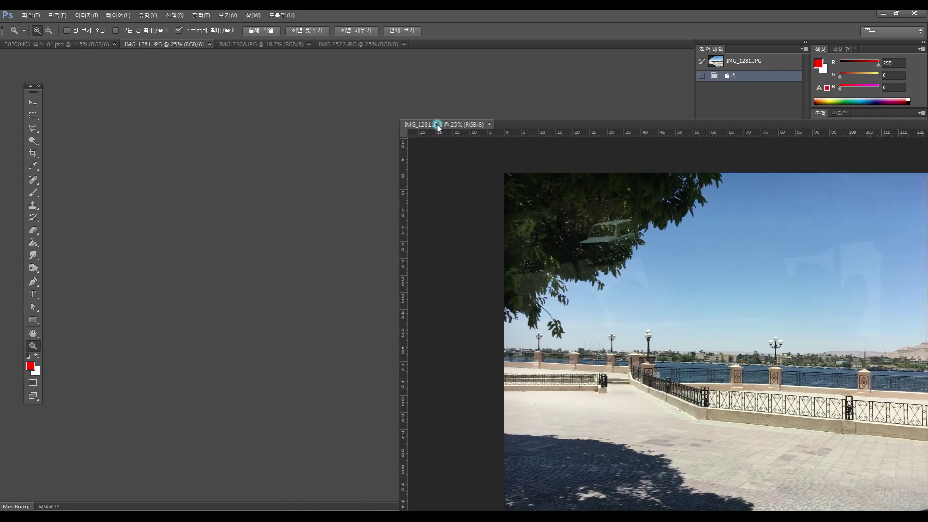
Step: Copy the IMG_1281.JPG photo into the 20200403_섹션_01.psd document with the Move tool and close the photo's window
{"action": "left_click", "coordinate": [34, 102]}
{"action": "left_click_drag", "start_coordinate": [584, 285], "coordinate": [320, 233]}
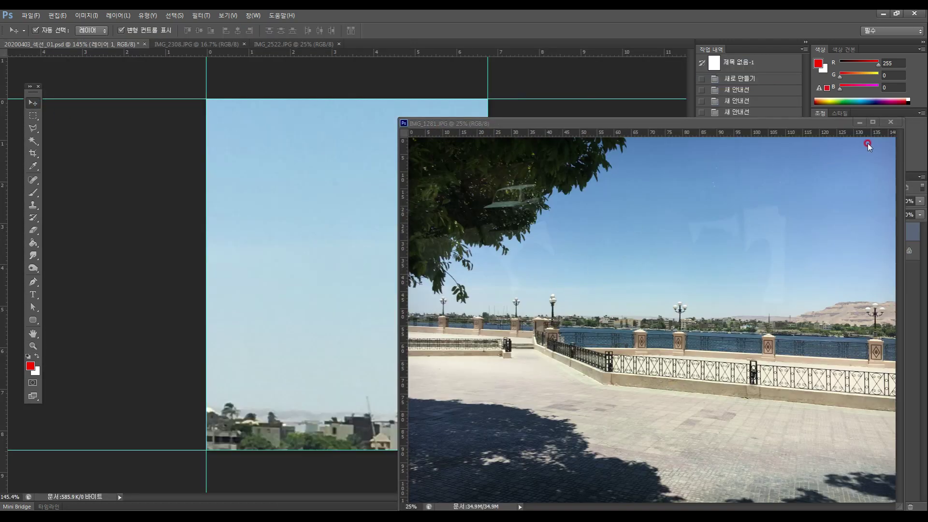
{"action": "left_click", "coordinate": [891, 123]}
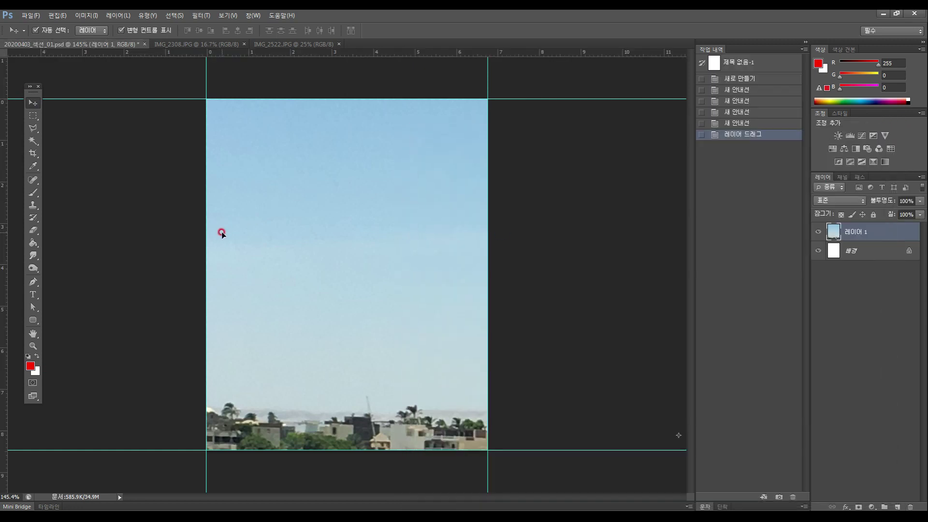
Step: Move the placed photo layer up and slightly right to bring the riverside buildings and water into the canvas
{"action": "left_click_drag", "start_coordinate": [320, 277], "coordinate": [352, 231]}
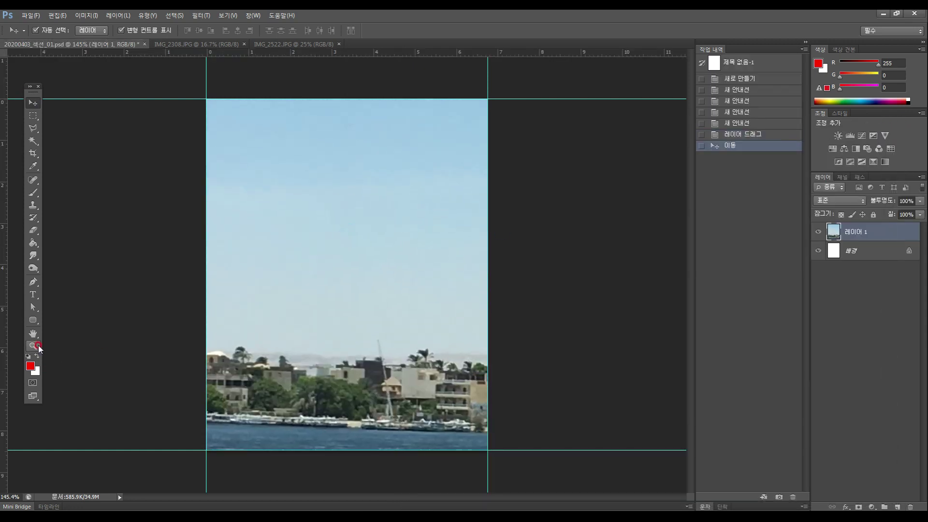
{"action": "left_click", "coordinate": [35, 346]}
{"action": "left_click", "coordinate": [452, 333], "text": "alt"}
{"action": "left_click", "coordinate": [465, 328], "text": "alt"}
{"action": "left_click", "coordinate": [243, 202], "text": "alt"}
{"action": "left_click", "coordinate": [32, 102]}
{"action": "left_click", "coordinate": [416, 291]}
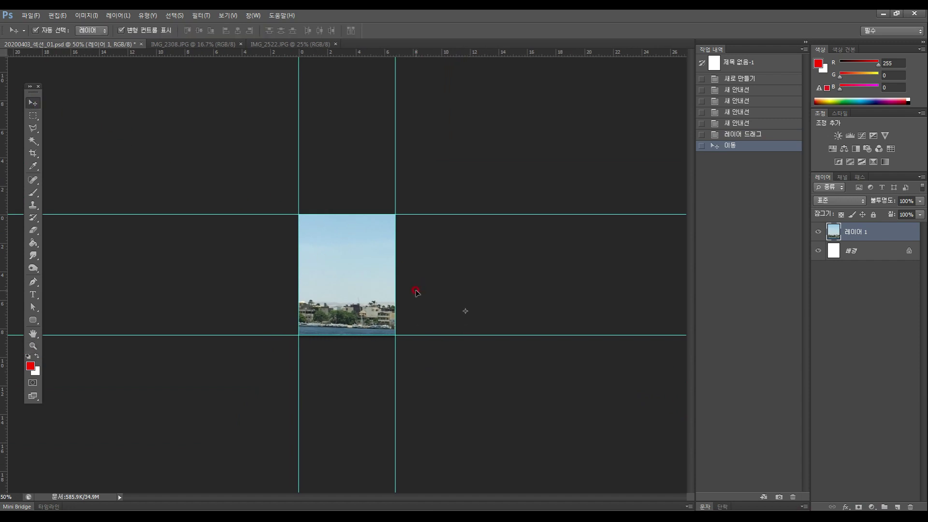
{"action": "left_click", "coordinate": [364, 289]}
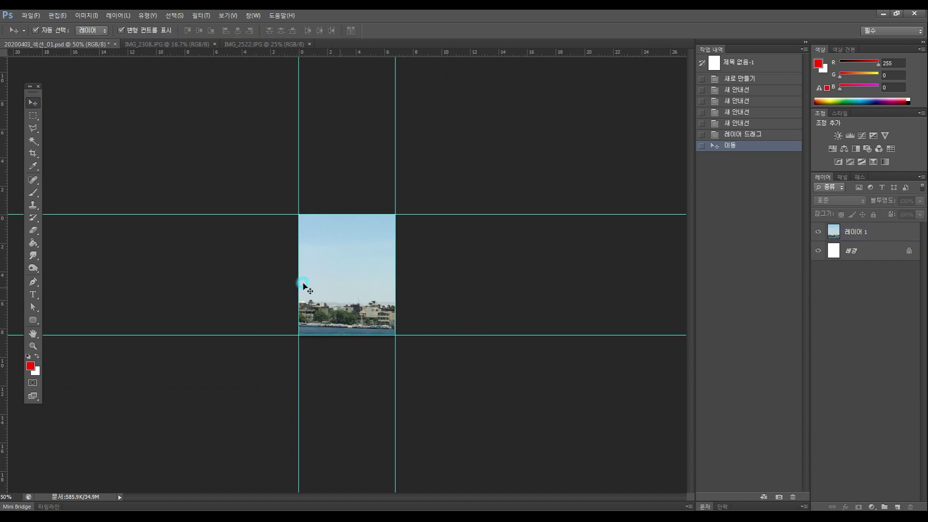
Step: Scale the placed photo layer down from its oversized dimensions so the whole picture fits near the guided canvas area
{"action": "left_click", "coordinate": [33, 346]}
{"action": "left_click", "coordinate": [294, 279], "text": "alt"}
{"action": "left_click", "coordinate": [292, 281], "text": "alt"}
{"action": "left_click", "coordinate": [292, 280], "text": "alt"}
{"action": "left_click", "coordinate": [292, 281], "text": "alt"}
{"action": "left_click", "coordinate": [292, 282], "text": "alt"}
{"action": "left_click", "coordinate": [293, 283], "text": "alt"}
{"action": "left_click", "coordinate": [293, 282], "text": "alt"}
{"action": "left_click", "coordinate": [33, 103]}
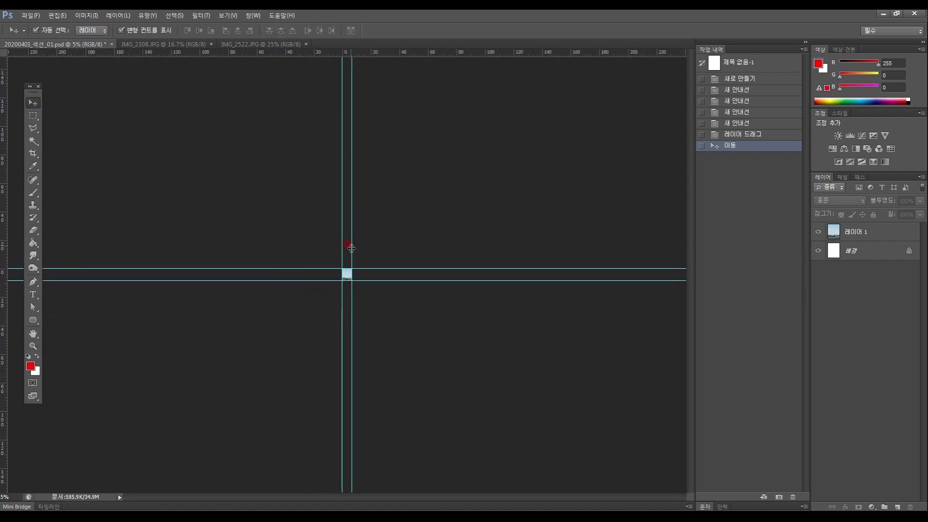
{"action": "left_click", "coordinate": [344, 278]}
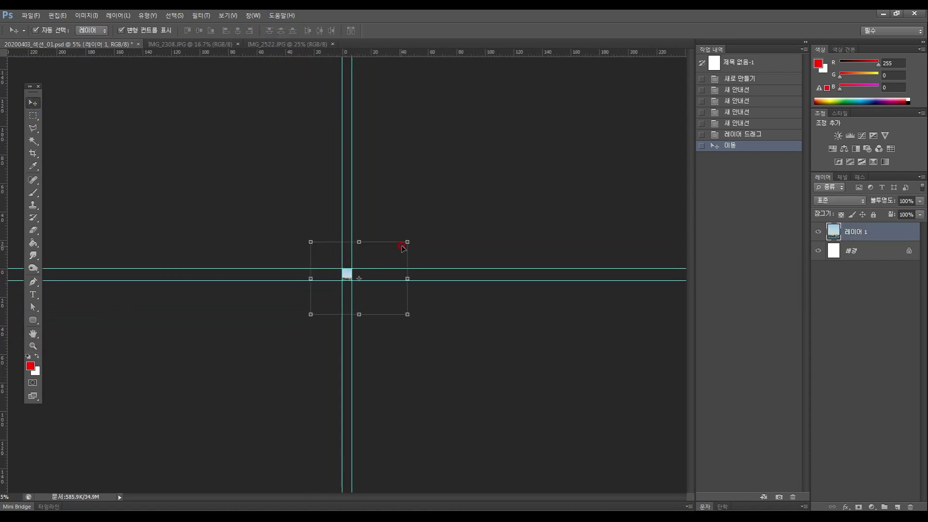
{"action": "left_click_drag", "start_coordinate": [407, 240], "coordinate": [330, 276]}
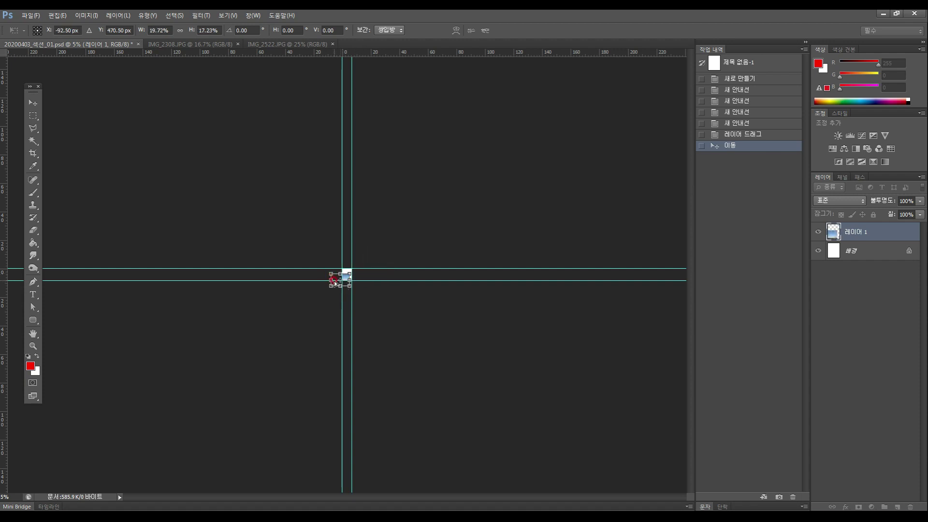
{"action": "key", "text": "Escape"}
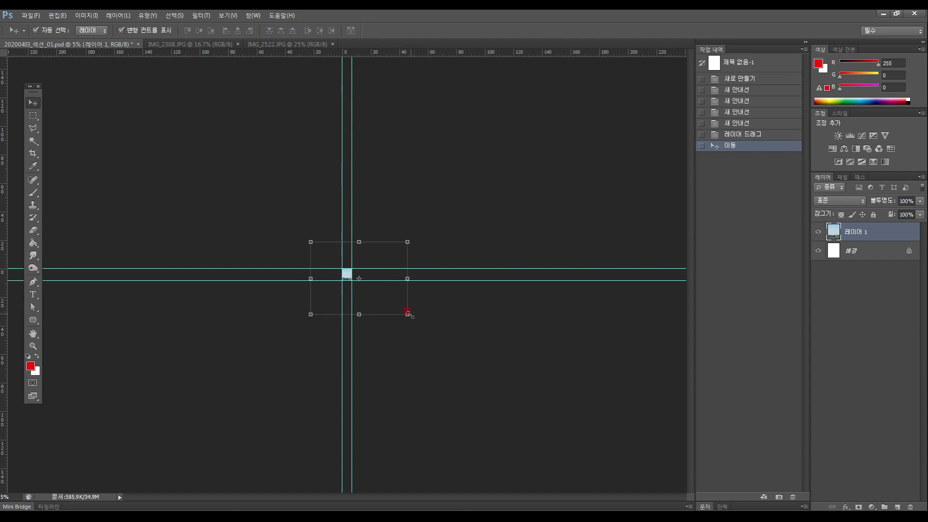
{"action": "mouse_move", "coordinate": [350, 276]}
{"action": "left_mouse_down"}
{"action": "mouse_move", "coordinate": [392, 315]}
{"action": "mouse_move", "coordinate": [379, 314]}
{"action": "mouse_move", "coordinate": [362, 290]}
{"action": "mouse_move", "coordinate": [433, 342]}
{"action": "mouse_move", "coordinate": [355, 280]}
{"action": "left_mouse_up"}
{"action": "key", "text": "Return"}
Step: Enlarge the photo to span the full canvas width between the vertical guides and move it down toward the canvas middle
{"action": "left_click", "coordinate": [34, 334]}
{"action": "double_click", "coordinate": [34, 334]}
{"action": "left_click", "coordinate": [33, 102]}
{"action": "left_click", "coordinate": [317, 203]}
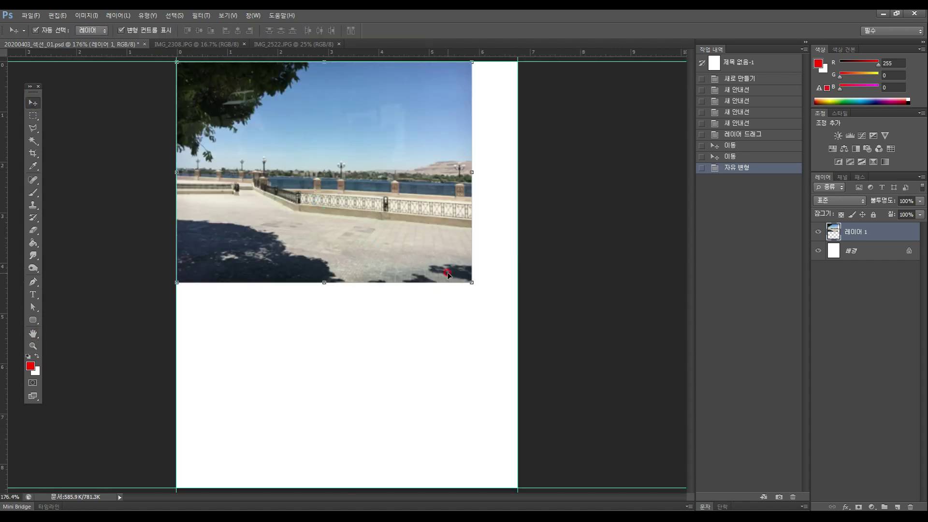
{"action": "left_click_drag", "start_coordinate": [471, 282], "coordinate": [517, 315]}
{"action": "key", "text": "Return"}
{"action": "left_click_drag", "start_coordinate": [421, 275], "coordinate": [416, 344]}
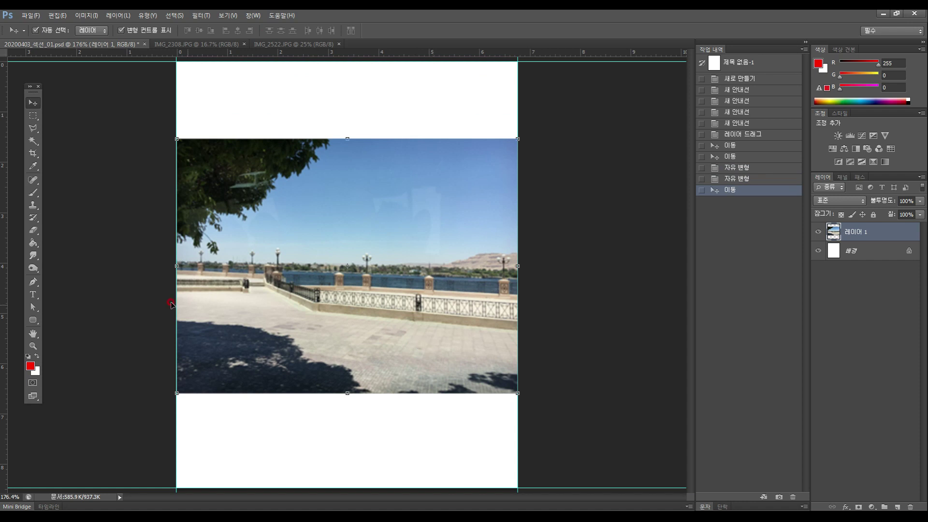
Step: Try a rectangular marquee selection across the sky and river above the promenade railing
{"action": "left_click", "coordinate": [33, 346]}
{"action": "left_click_drag", "start_coordinate": [225, 330], "coordinate": [341, 290]}
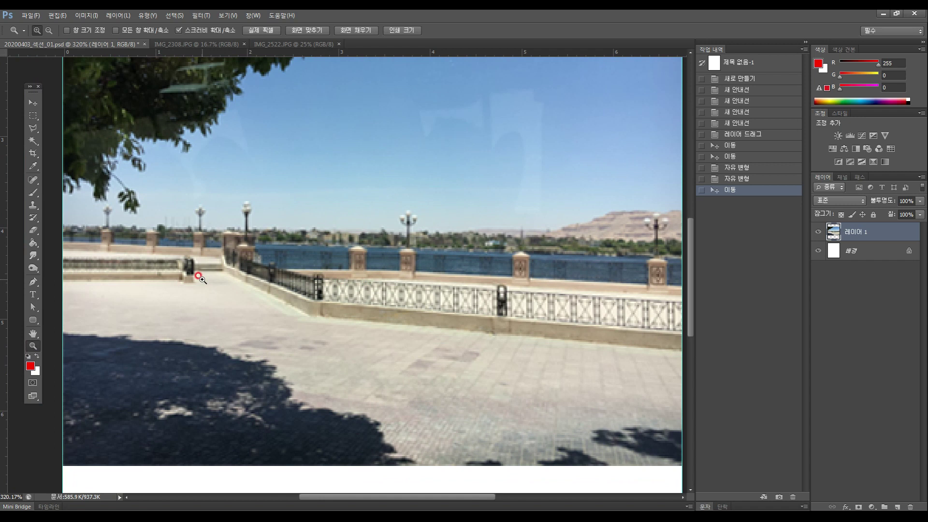
{"action": "left_click", "coordinate": [32, 117]}
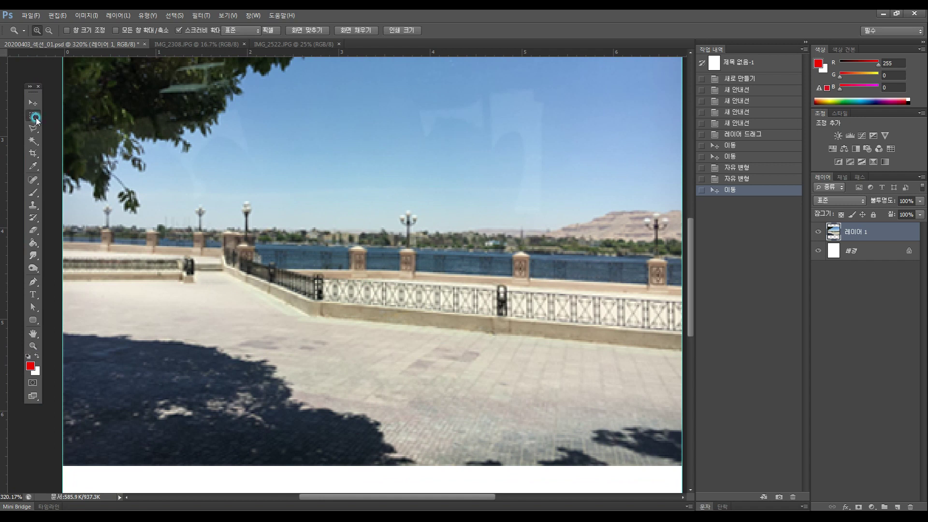
{"action": "left_click_drag", "start_coordinate": [30, 119], "coordinate": [91, 117]}
{"action": "left_click_drag", "start_coordinate": [215, 115], "coordinate": [390, 253]}
{"action": "left_click", "coordinate": [405, 273]}
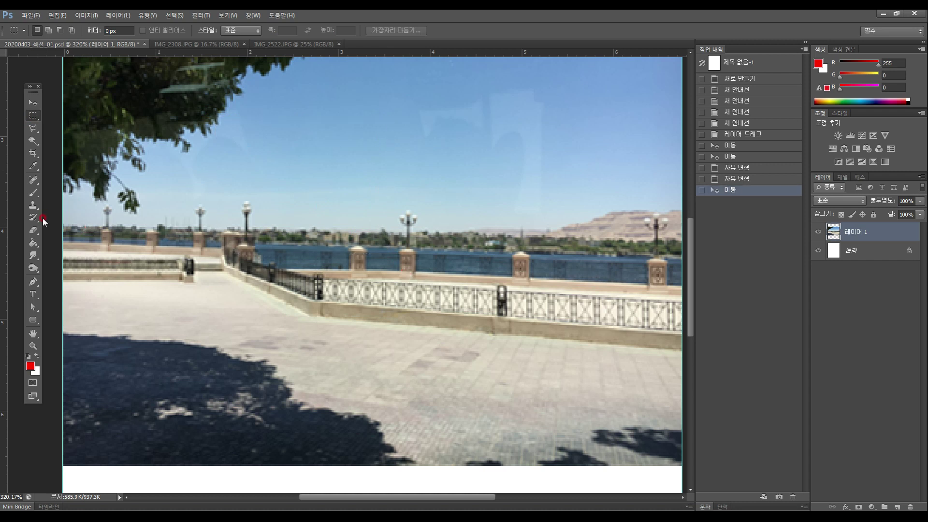
Step: Select the long promenade railing, its base wall and stone posts with the Polygonal Lasso tool, from the corner post to the photo's right edge
{"action": "left_click", "coordinate": [35, 131]}
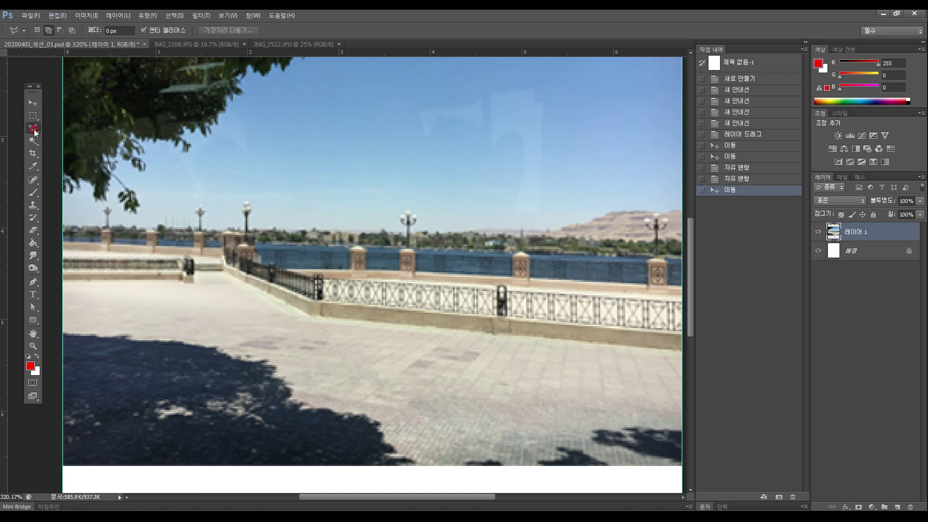
{"action": "left_click_drag", "start_coordinate": [34, 131], "coordinate": [34, 131]}
{"action": "left_click", "coordinate": [72, 136]}
{"action": "left_click", "coordinate": [475, 269]}
{"action": "left_click", "coordinate": [364, 323]}
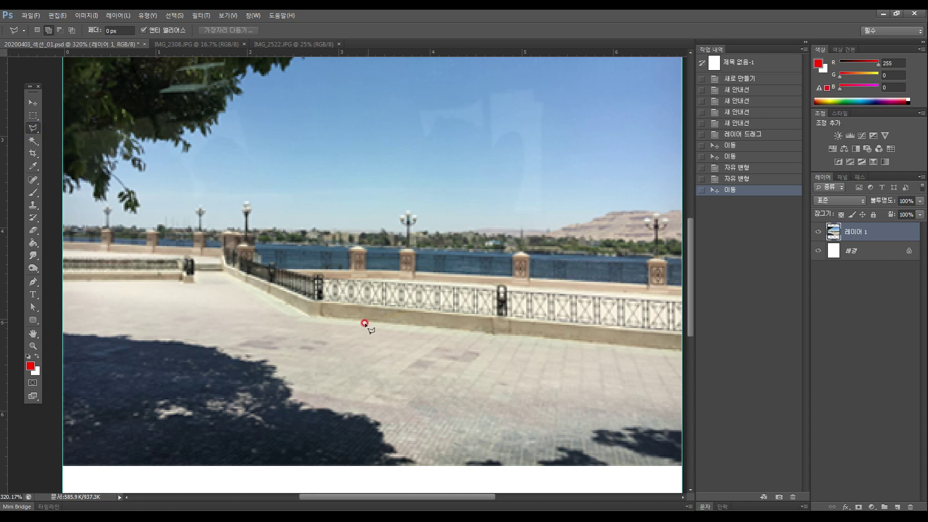
{"action": "left_click", "coordinate": [221, 270]}
{"action": "left_click", "coordinate": [312, 317]}
{"action": "left_click", "coordinate": [682, 351]}
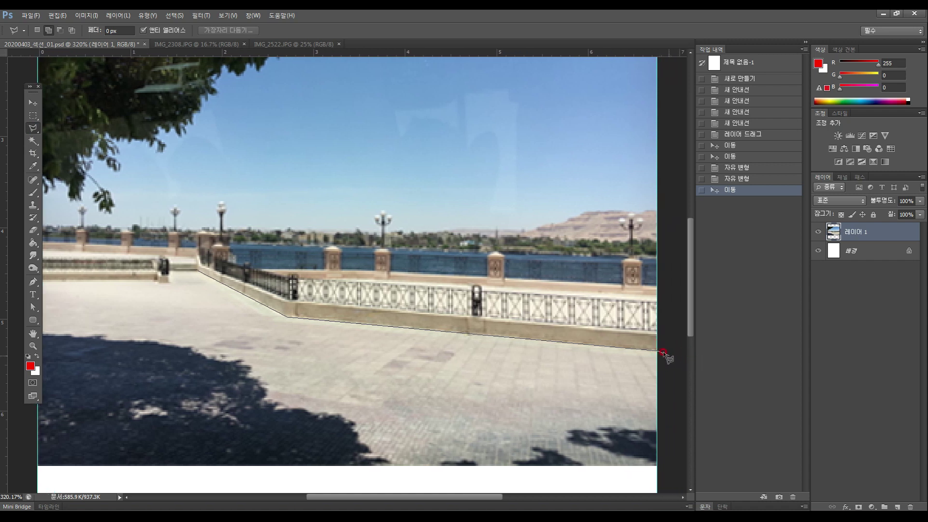
{"action": "left_click", "coordinate": [672, 346]}
{"action": "left_click", "coordinate": [673, 265]}
{"action": "left_click", "coordinate": [645, 265]}
{"action": "left_click", "coordinate": [632, 258]}
{"action": "left_click", "coordinate": [626, 257]}
{"action": "left_click", "coordinate": [620, 262]}
{"action": "left_click", "coordinate": [505, 257]}
{"action": "left_click", "coordinate": [489, 252]}
{"action": "left_click", "coordinate": [389, 252]}
{"action": "left_click", "coordinate": [373, 252]}
{"action": "left_click", "coordinate": [343, 251]}
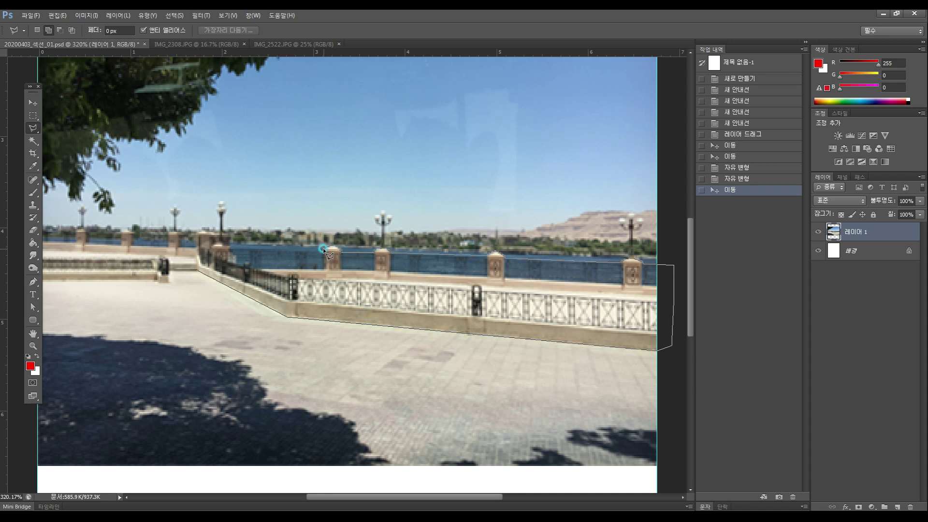
{"action": "left_click", "coordinate": [291, 242]}
{"action": "left_click", "coordinate": [228, 246]}
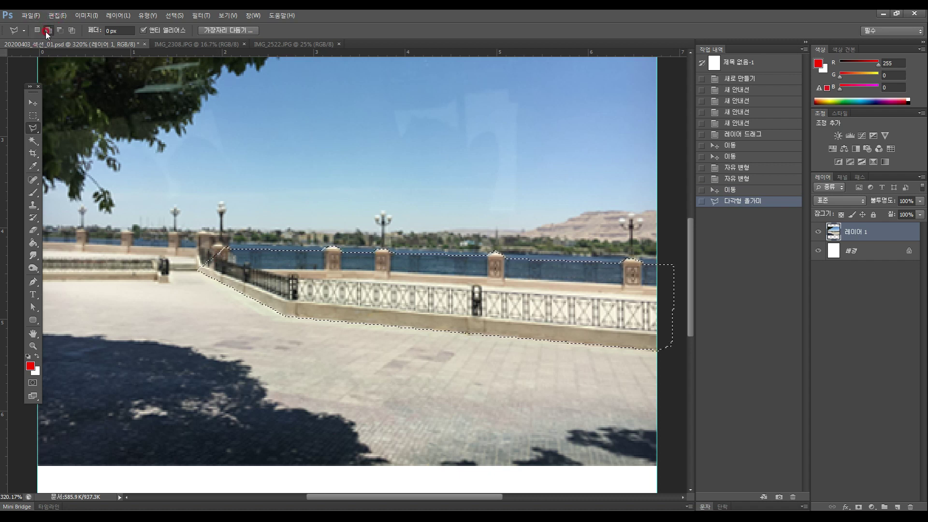
Step: Add the corner post and the distant railing reaching the photo's left edge to the existing selection with the Polygonal Lasso tool
{"action": "left_click", "coordinate": [47, 29]}
{"action": "left_click", "coordinate": [292, 275]}
{"action": "left_click", "coordinate": [242, 255]}
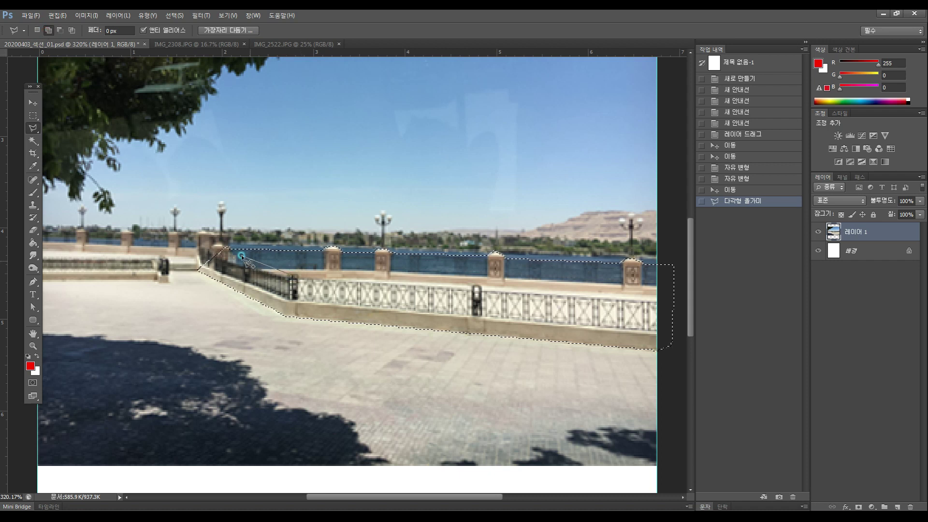
{"action": "left_click", "coordinate": [202, 247]}
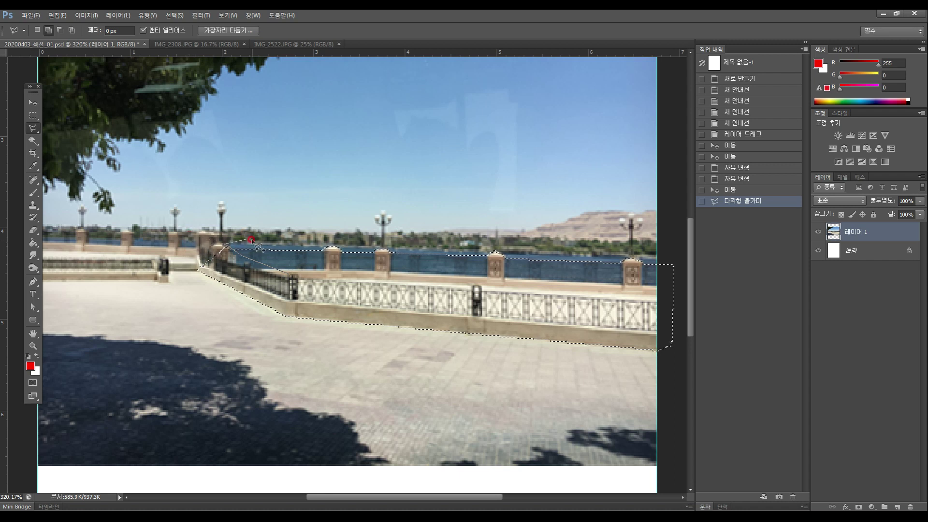
{"action": "left_click", "coordinate": [214, 233]}
{"action": "left_click", "coordinate": [187, 234]}
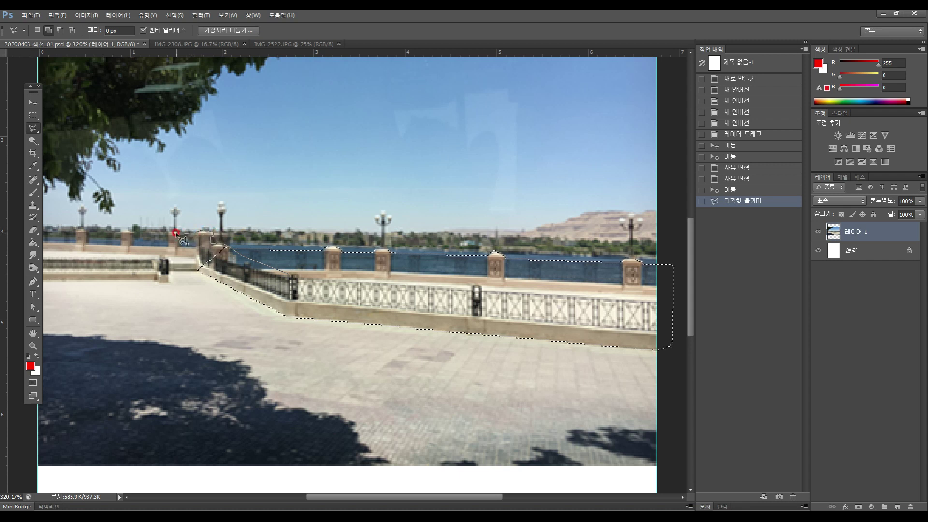
{"action": "left_click", "coordinate": [167, 233]}
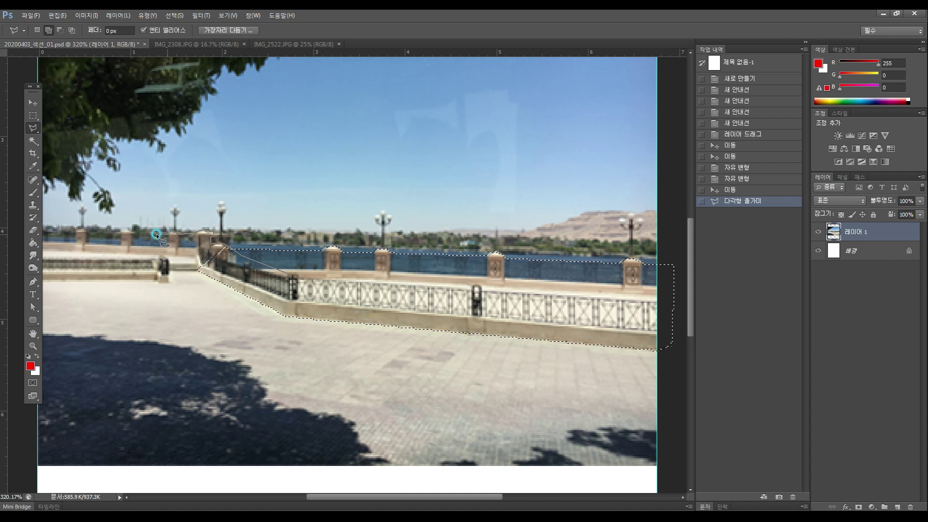
{"action": "left_click", "coordinate": [133, 232]}
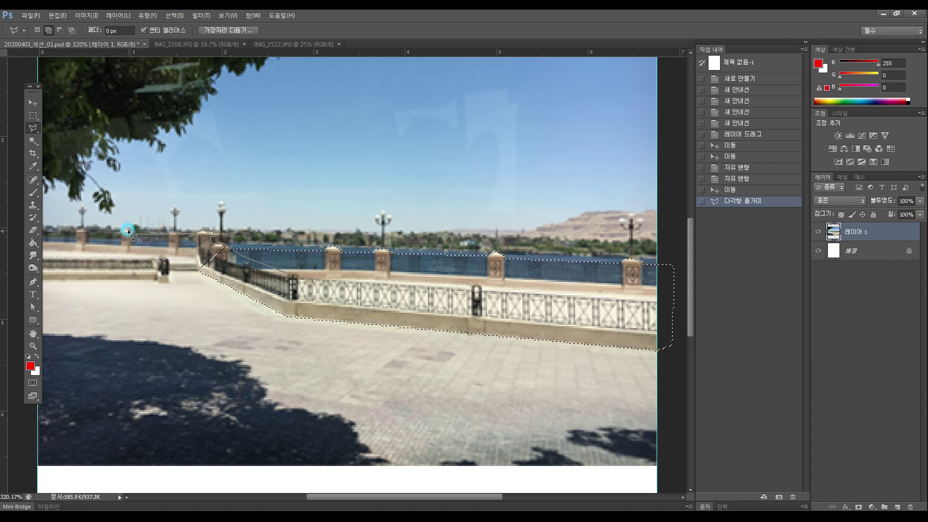
{"action": "left_click", "coordinate": [120, 230]}
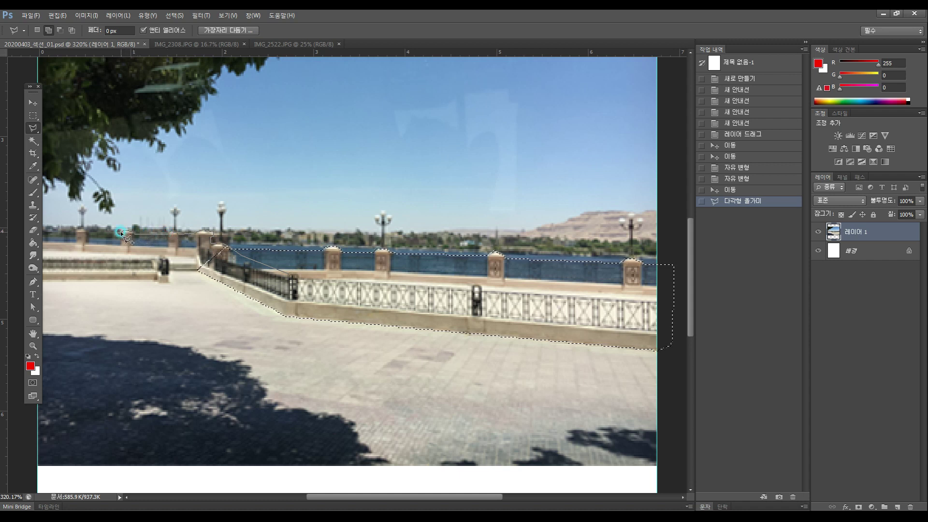
{"action": "left_click", "coordinate": [86, 234]}
{"action": "left_click", "coordinate": [84, 230]}
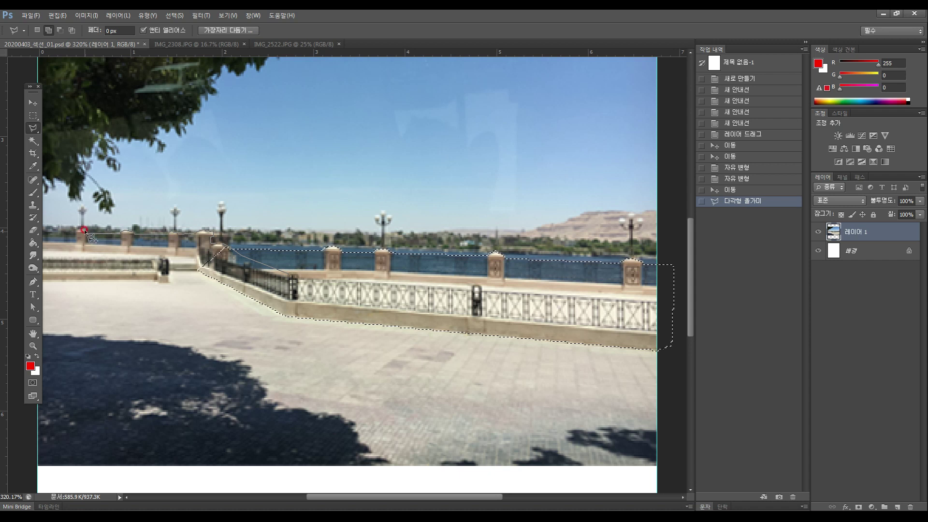
{"action": "left_click", "coordinate": [35, 231]}
{"action": "left_click", "coordinate": [14, 234]}
{"action": "left_click", "coordinate": [18, 247]}
{"action": "left_click", "coordinate": [57, 251]}
{"action": "left_click", "coordinate": [195, 256]}
{"action": "left_click", "coordinate": [197, 268]}
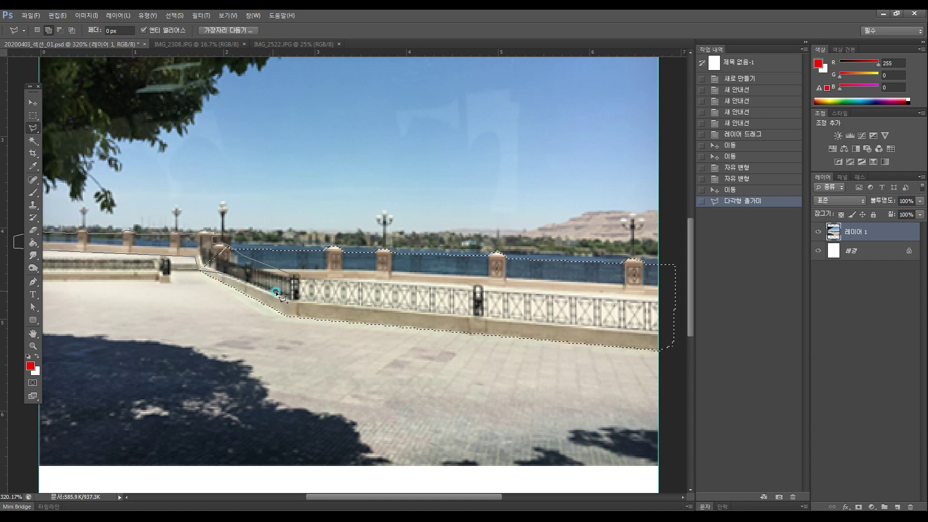
{"action": "double_click", "coordinate": [293, 277]}
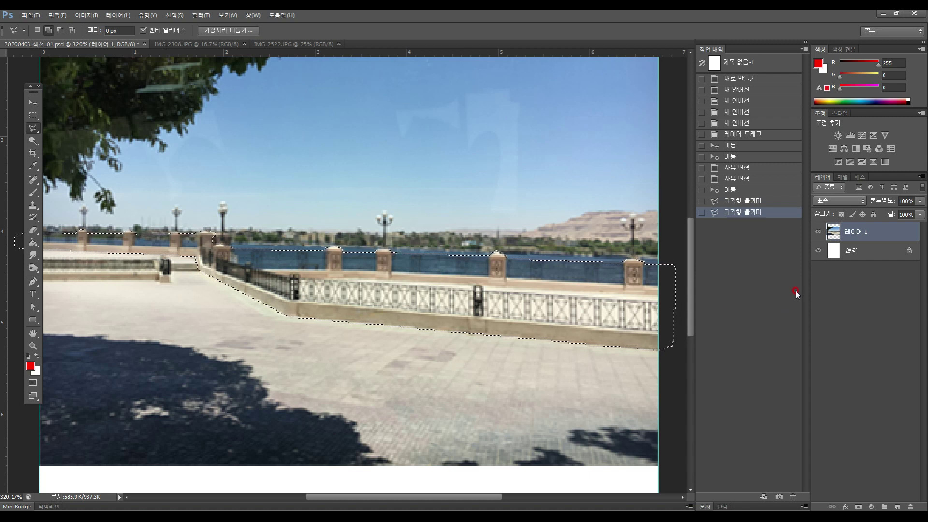
Step: Copy the selected railing onto its own new layer and hide 레이어 1
{"action": "key", "text": "ctrl+v"}
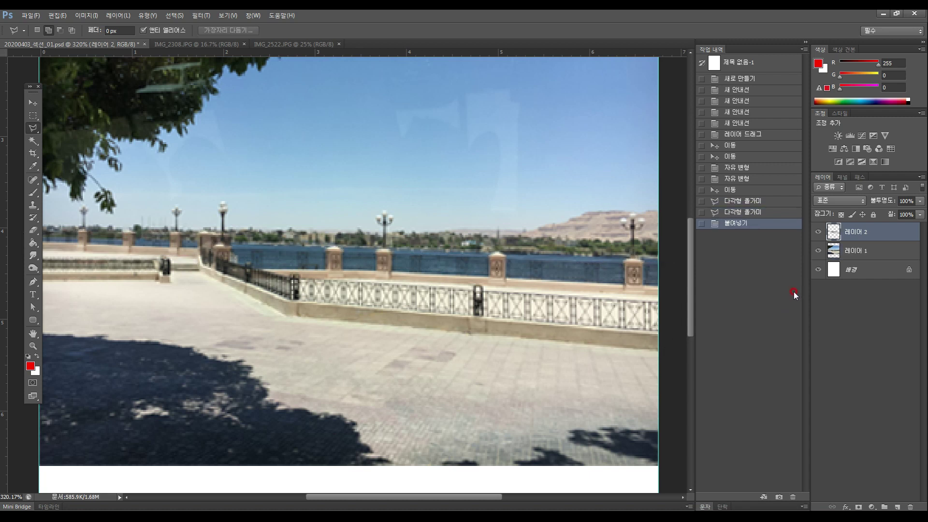
{"action": "left_click", "coordinate": [817, 252]}
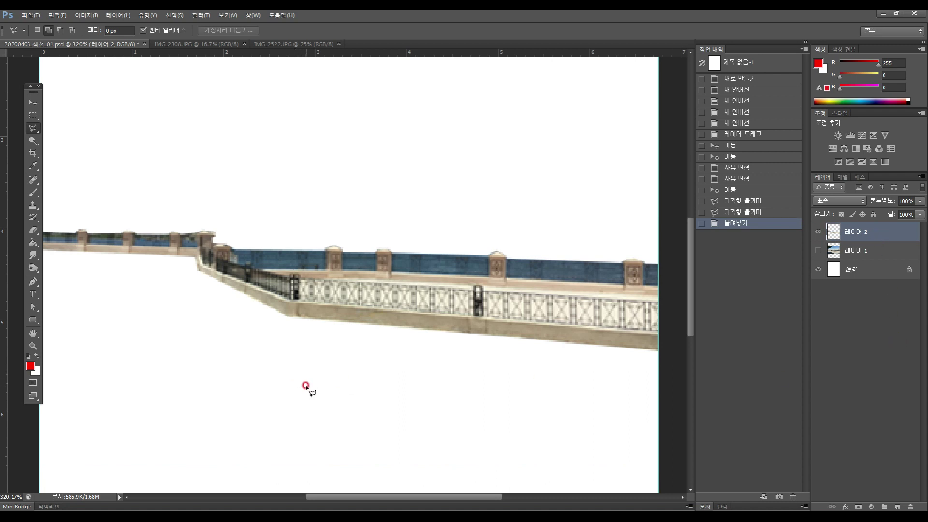
Step: Create a new layer, draw a circular selection above the railing and fill it with the red foreground color
{"action": "left_click", "coordinate": [34, 113]}
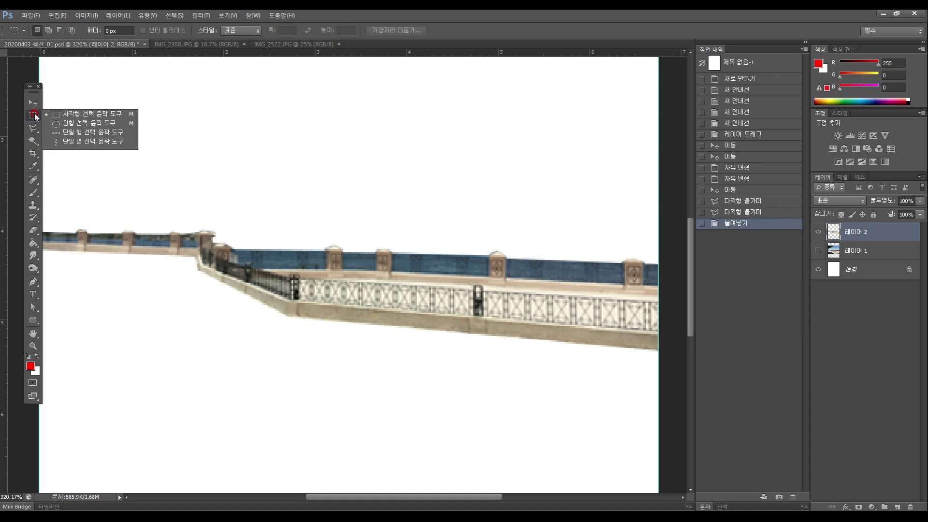
{"action": "left_click", "coordinate": [72, 123]}
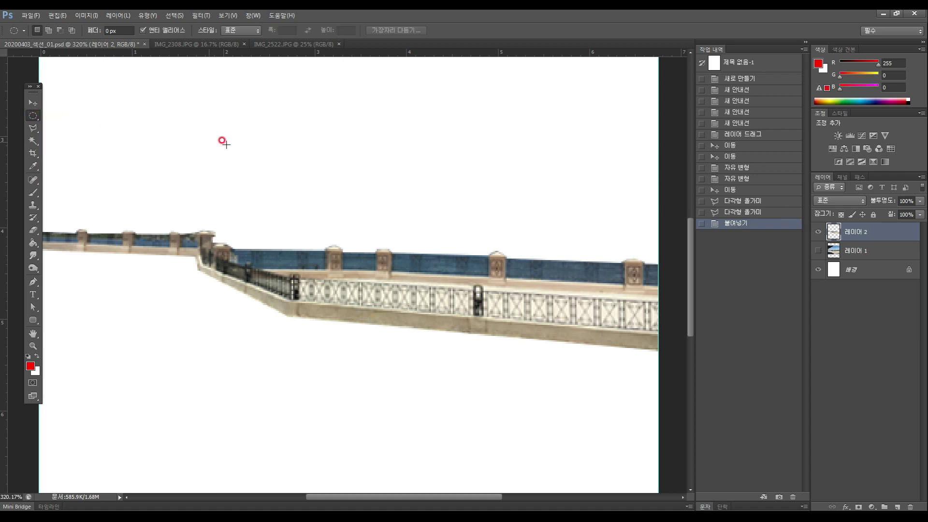
{"action": "left_click", "coordinate": [897, 506]}
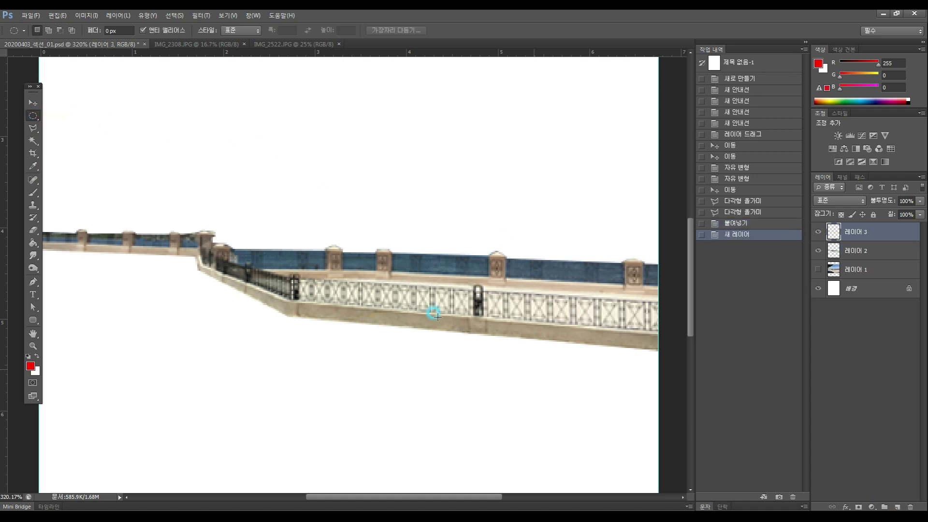
{"action": "left_click_drag", "start_coordinate": [272, 117], "coordinate": [418, 235]}
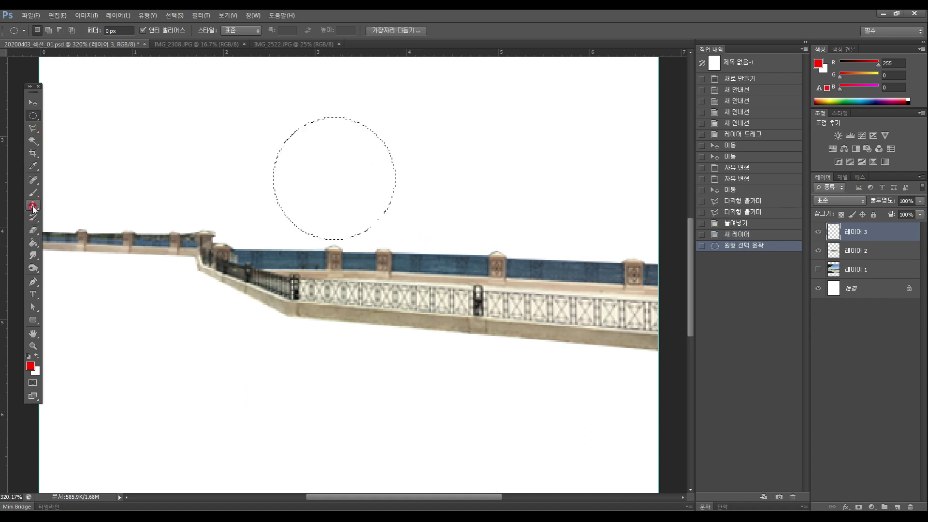
{"action": "left_click", "coordinate": [32, 243]}
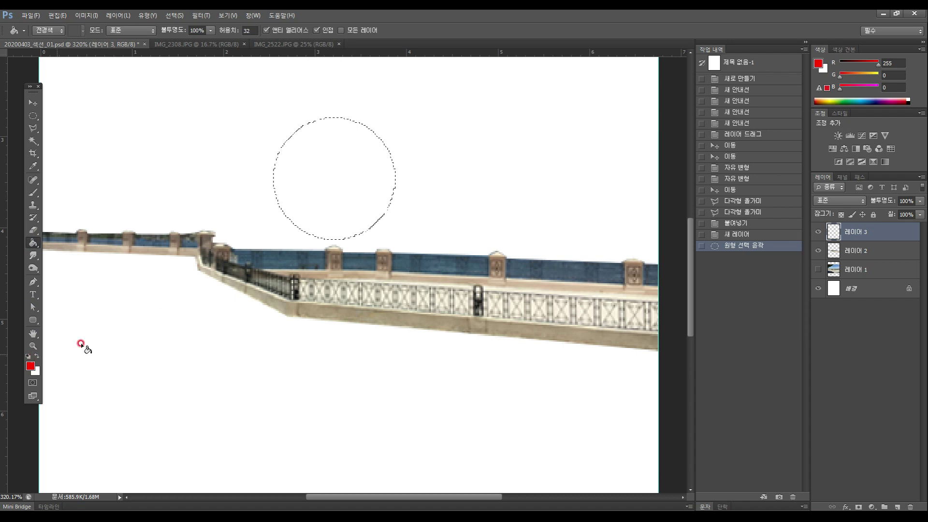
{"action": "left_click", "coordinate": [292, 201]}
Step: Deselect and move the red circle down over the railing, and hide the railing layer 레이어 2
{"action": "left_click", "coordinate": [33, 103]}
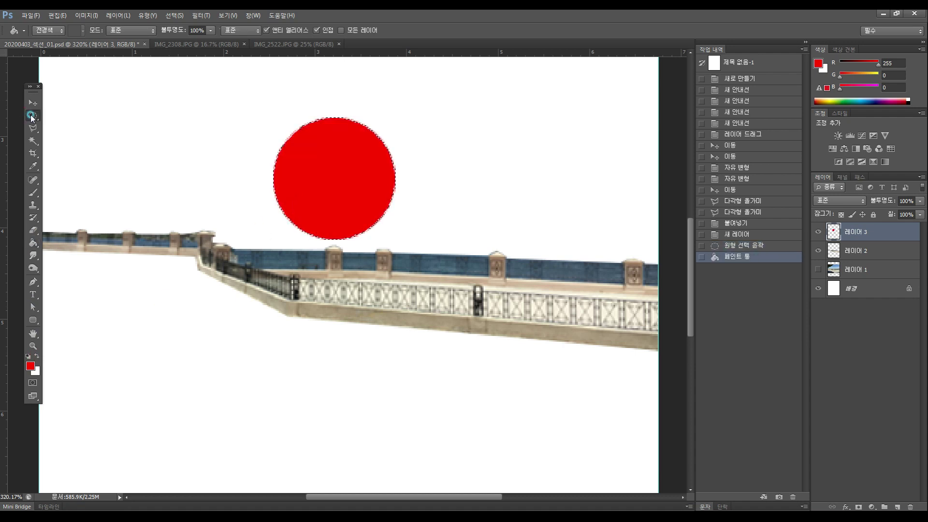
{"action": "key", "text": "ctrl+d"}
{"action": "left_click_drag", "start_coordinate": [360, 183], "coordinate": [362, 265]}
{"action": "left_click", "coordinate": [818, 250]}
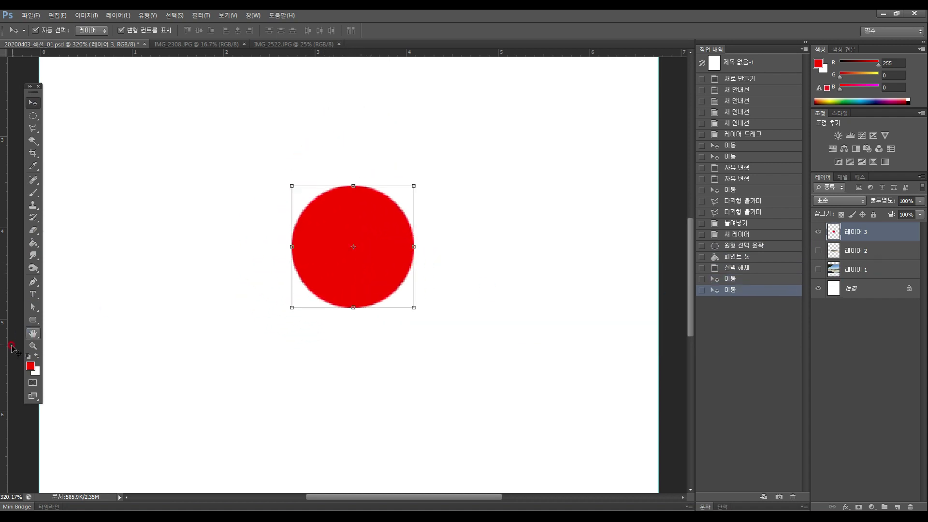
Step: Recolor the circle blue (0048ff) with the Paint Bucket tool and move it slightly down and left
{"action": "left_click", "coordinate": [33, 243]}
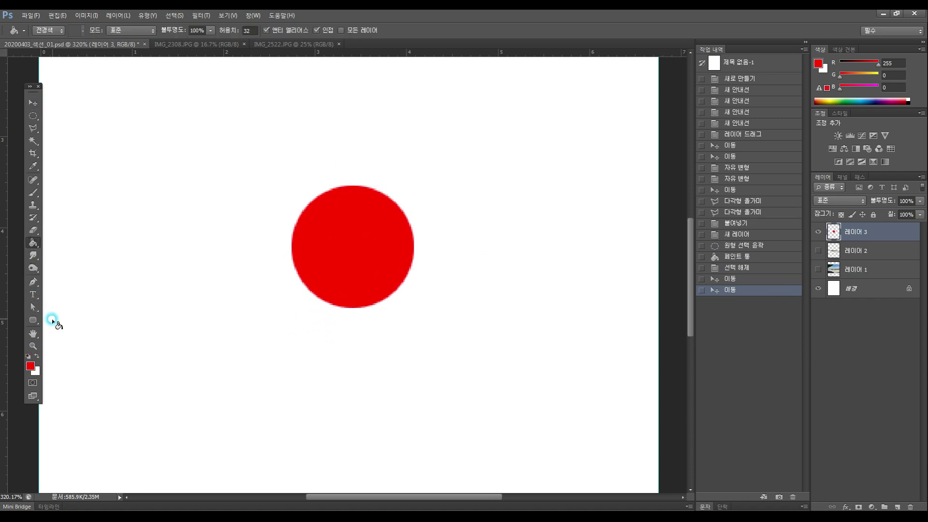
{"action": "left_click", "coordinate": [30, 366]}
{"action": "left_click", "coordinate": [333, 99]}
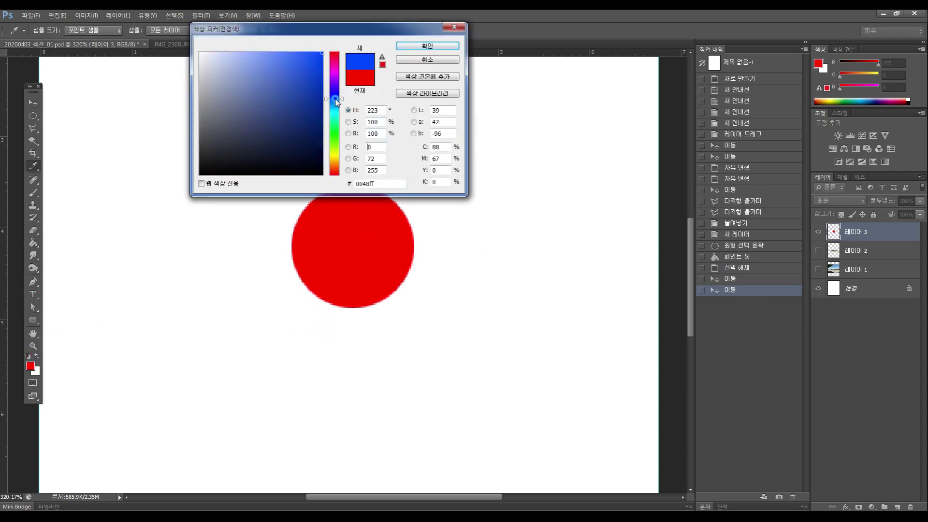
{"action": "left_click", "coordinate": [456, 44]}
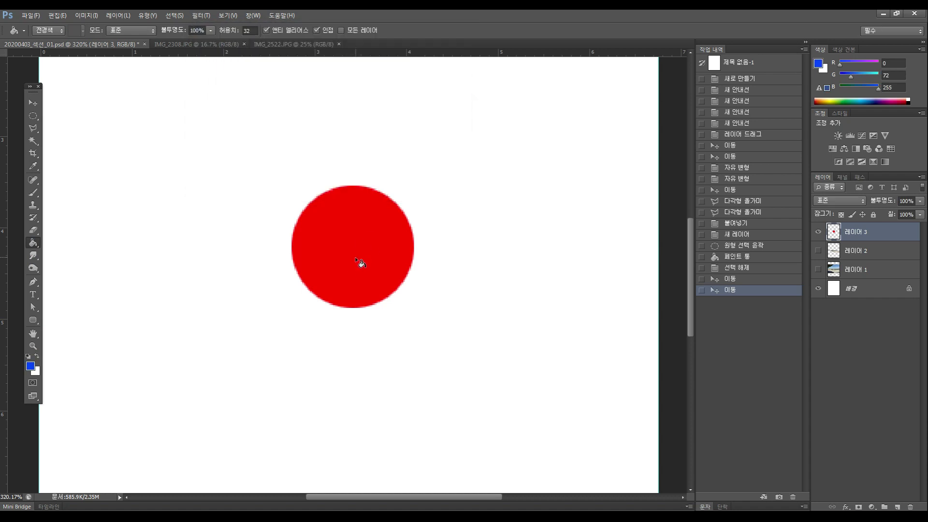
{"action": "left_click", "coordinate": [355, 256]}
{"action": "left_click", "coordinate": [33, 103]}
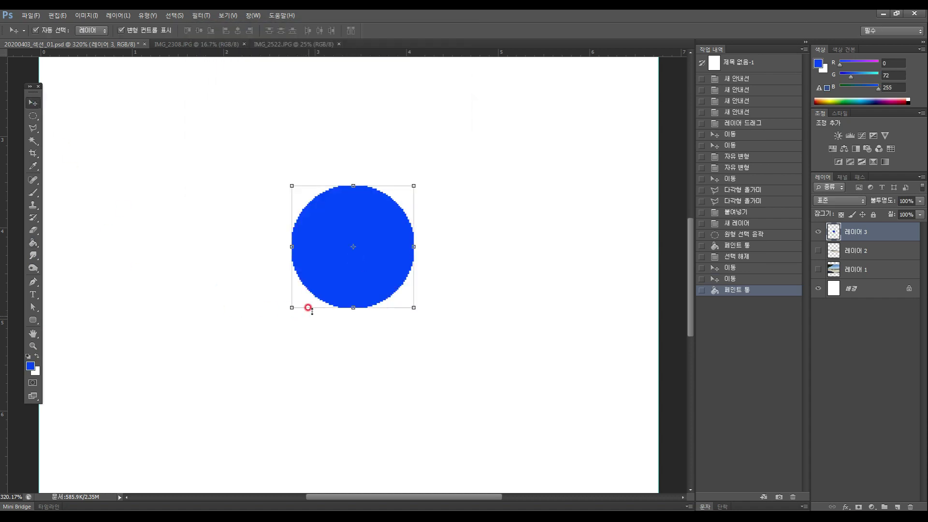
{"action": "left_click_drag", "start_coordinate": [338, 262], "coordinate": [322, 307]}
{"action": "left_click", "coordinate": [276, 250]}
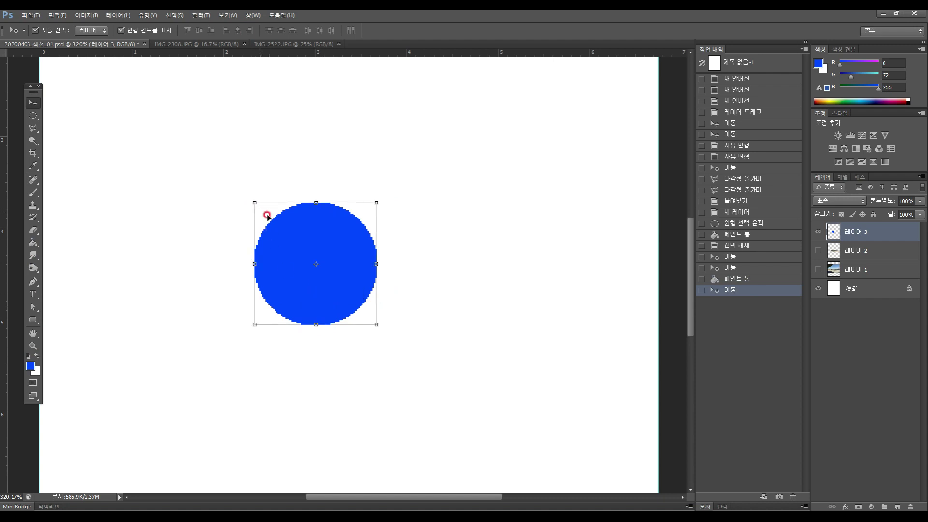
Step: Draw a circular selection around the blue circle and clear the selection
{"action": "left_click", "coordinate": [33, 115]}
{"action": "left_click_drag", "start_coordinate": [253, 200], "coordinate": [377, 326]}
{"action": "left_click", "coordinate": [178, 308]}
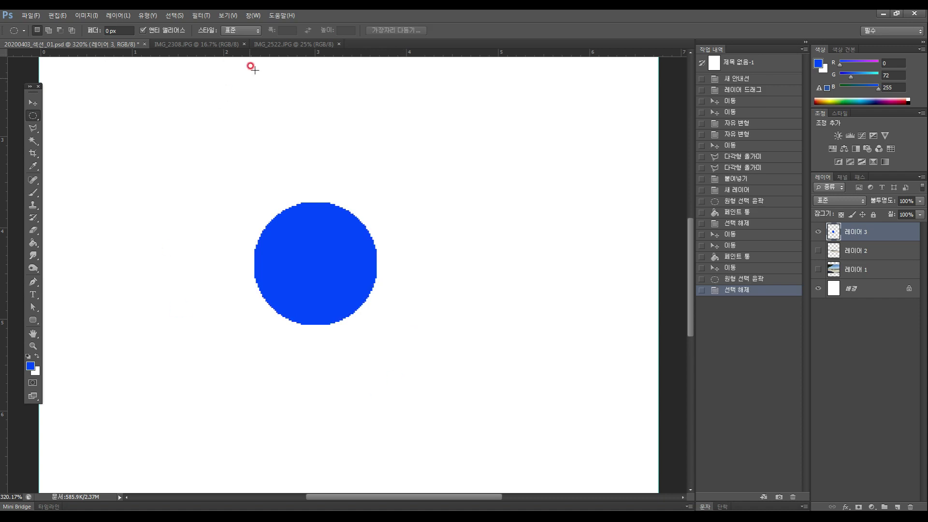
Step: Place a horizontal guide on the blue circle's top edge and a vertical guide on its left edge
{"action": "left_click", "coordinate": [32, 103]}
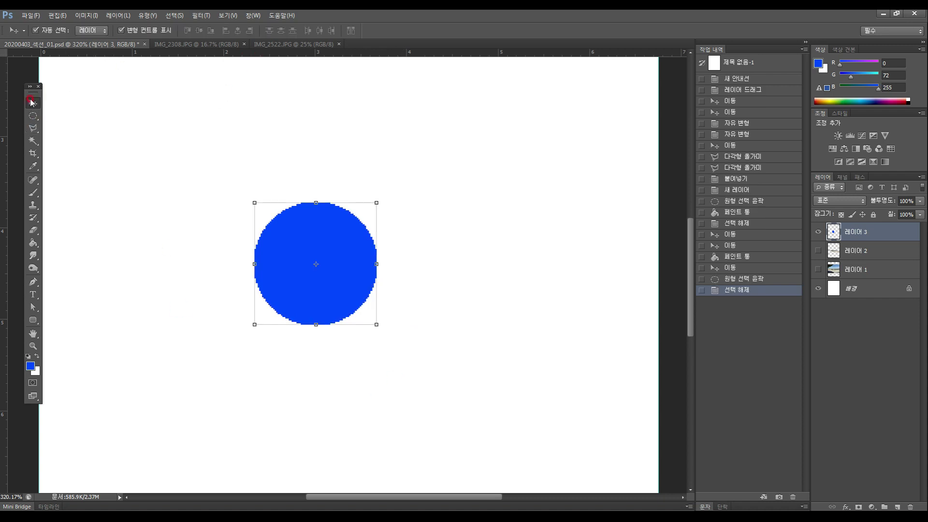
{"action": "left_click_drag", "start_coordinate": [249, 54], "coordinate": [344, 202]}
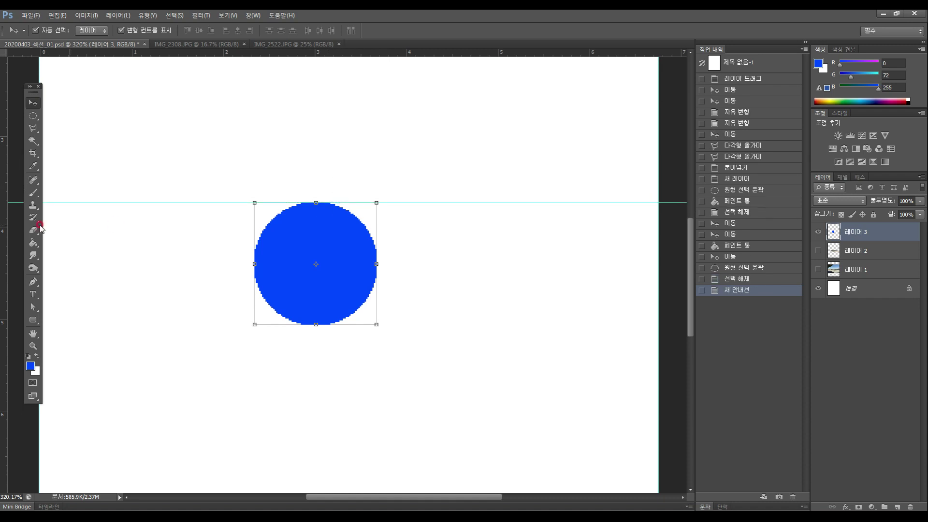
{"action": "left_click_drag", "start_coordinate": [6, 228], "coordinate": [254, 258]}
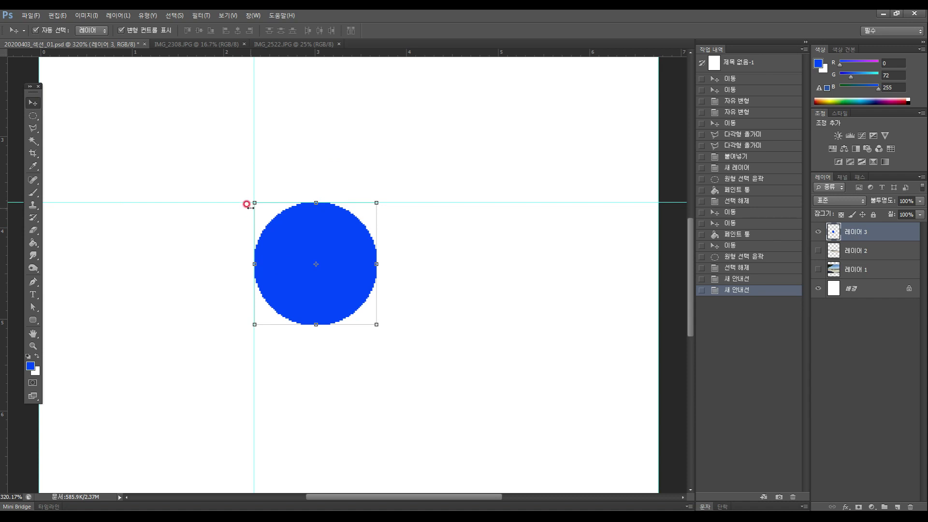
Step: Select the blue circle with an elliptical marquee starting at the guide intersection, and clear the selection
{"action": "left_click", "coordinate": [32, 116]}
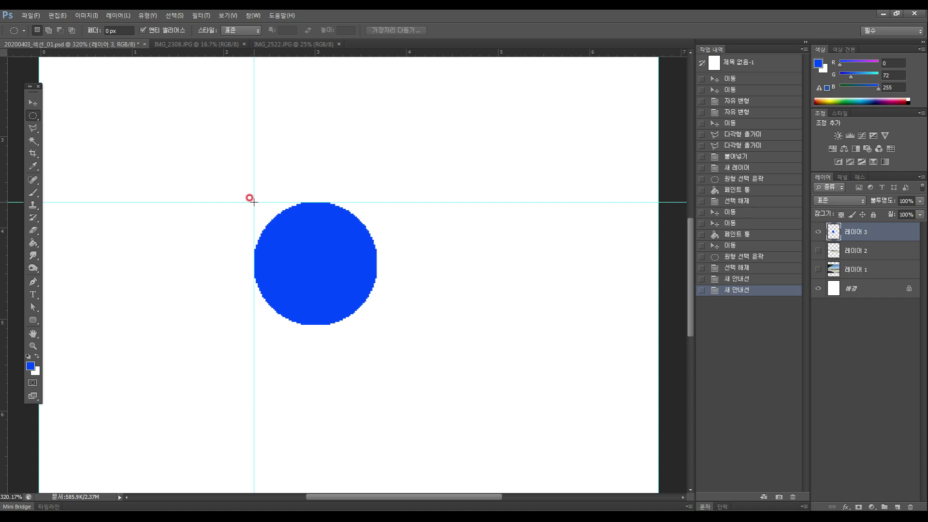
{"action": "left_click_drag", "start_coordinate": [254, 202], "coordinate": [377, 327]}
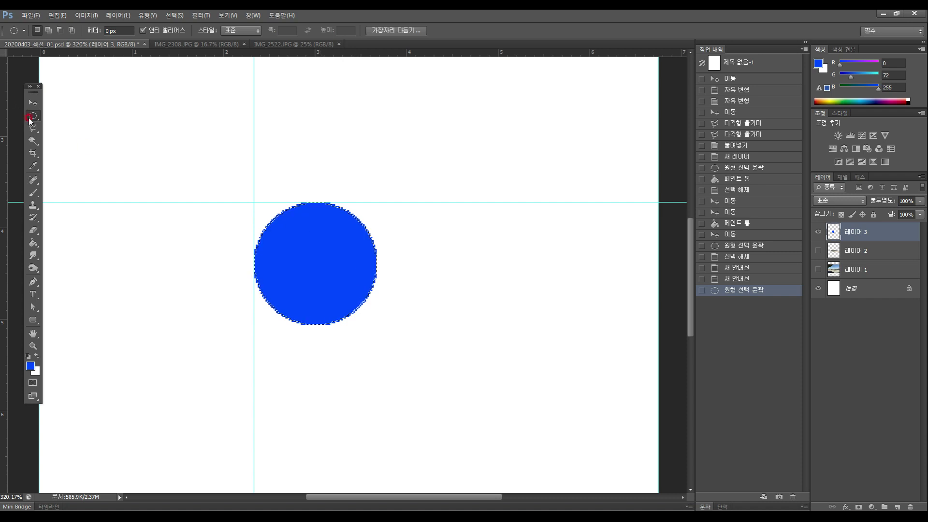
{"action": "left_click", "coordinate": [133, 278]}
Step: Squeeze the blue circle horizontally into a narrow upright ellipse and set it against the vertical guide
{"action": "left_click", "coordinate": [33, 102]}
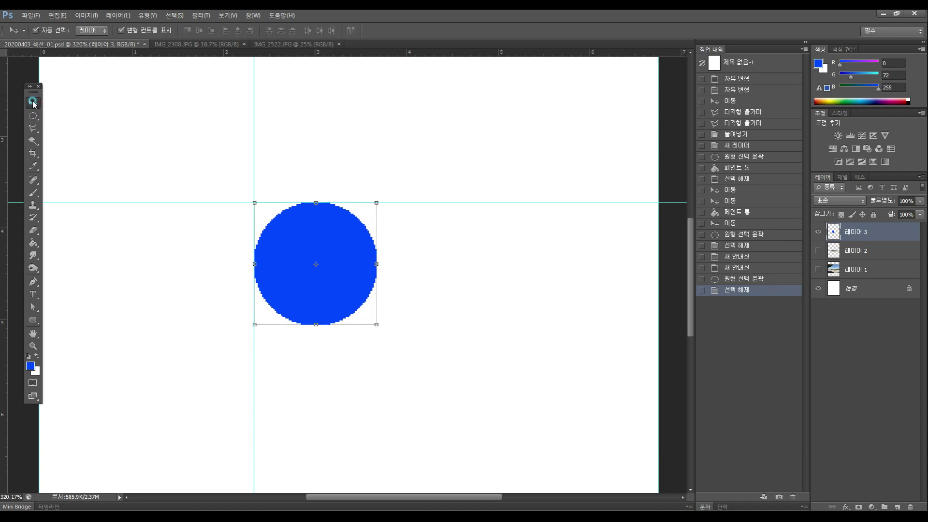
{"action": "left_click_drag", "start_coordinate": [255, 264], "coordinate": [286, 286]}
{"action": "double_click", "coordinate": [350, 284]}
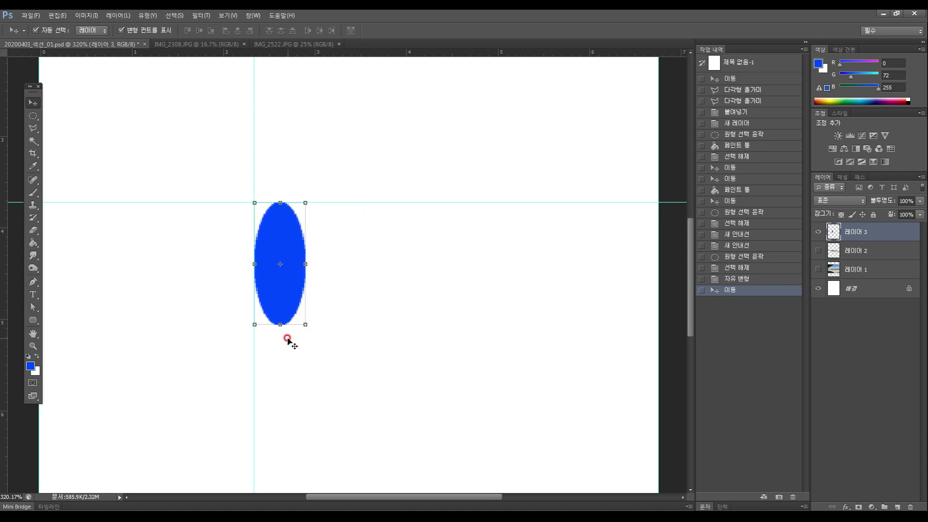
Step: Select the narrow blue ellipse with an elliptical marquee starting at the guide intersection
{"action": "left_click", "coordinate": [33, 116]}
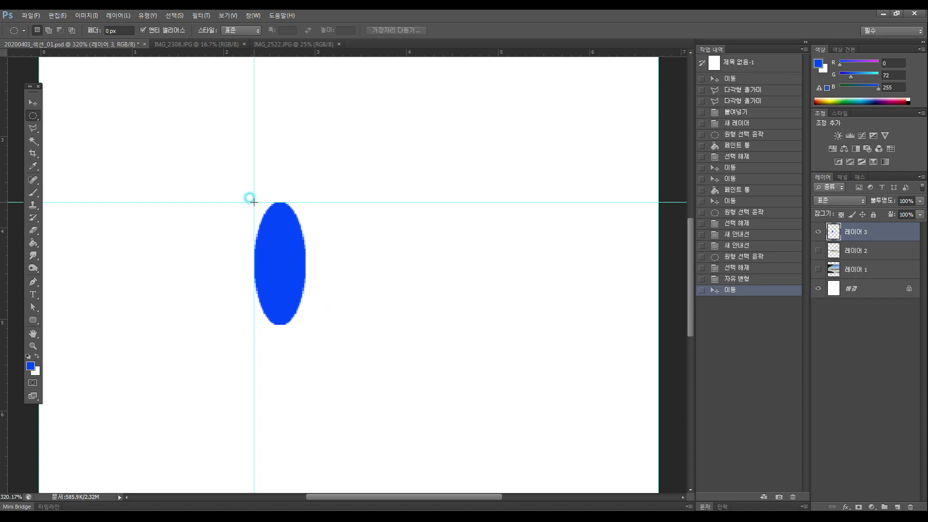
{"action": "left_click_drag", "start_coordinate": [253, 202], "coordinate": [304, 323]}
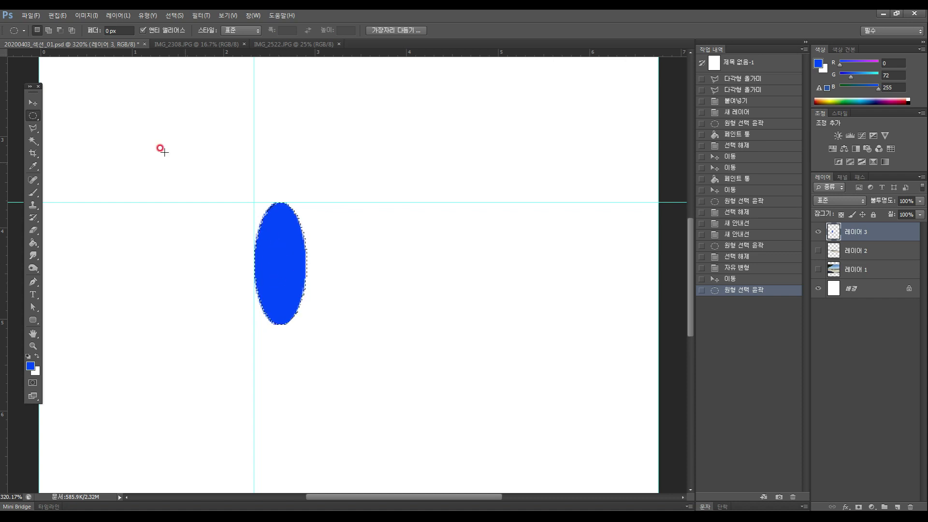
Step: Add vertical and horizontal guides crossing inside the ellipse and subtract a small inner ellipse from the selection, starting at their intersection
{"action": "left_click_drag", "start_coordinate": [8, 134], "coordinate": [272, 253]}
{"action": "left_click_drag", "start_coordinate": [206, 54], "coordinate": [300, 247]}
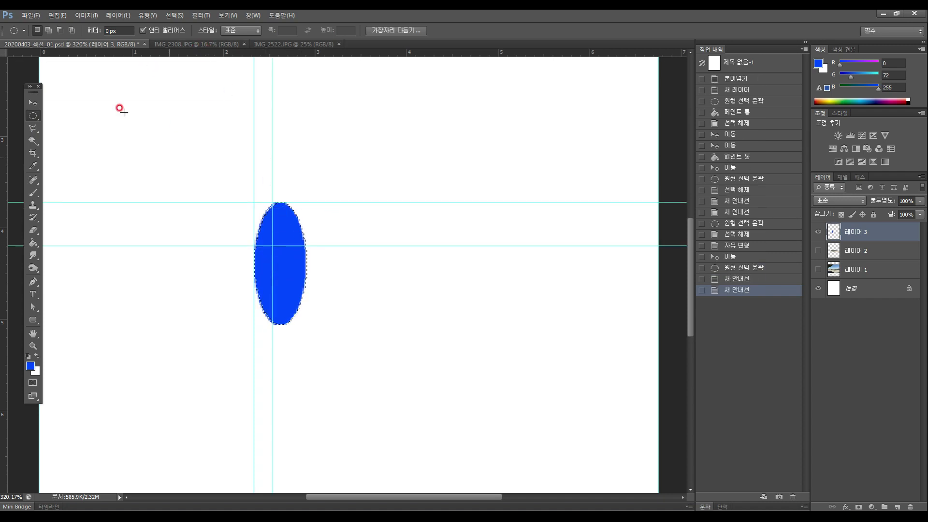
{"action": "left_click", "coordinate": [60, 30]}
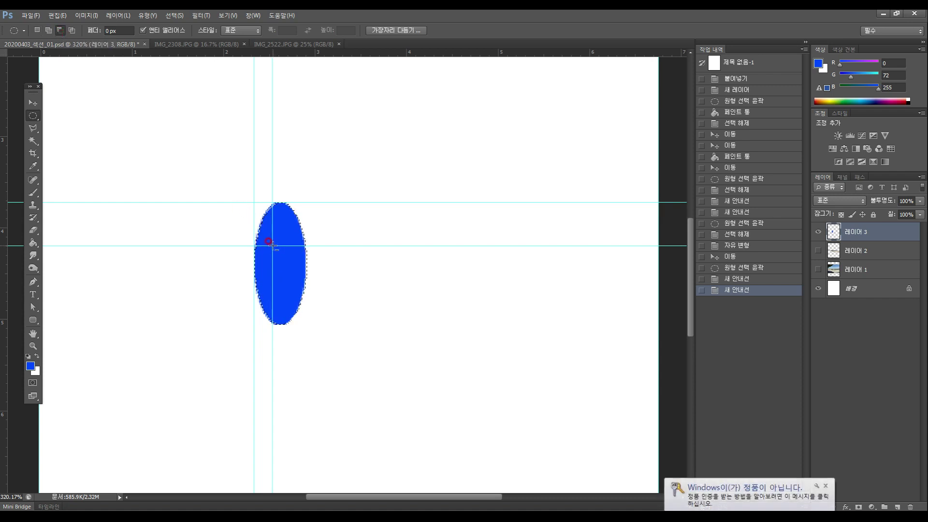
{"action": "left_click_drag", "start_coordinate": [274, 246], "coordinate": [287, 291]}
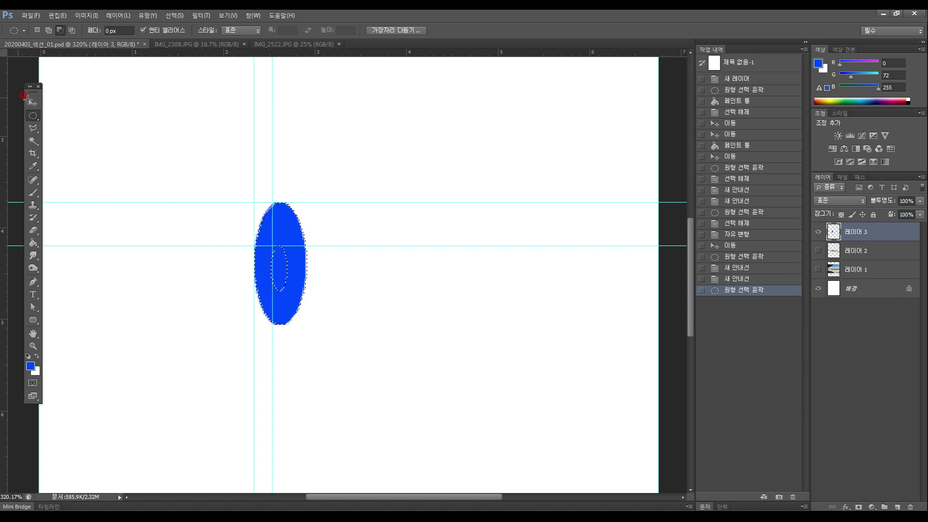
Step: Paste the hollow ellipse as a new layer, move it beside the original and widen it into a nearly round ring
{"action": "key", "text": "ctrl+v"}
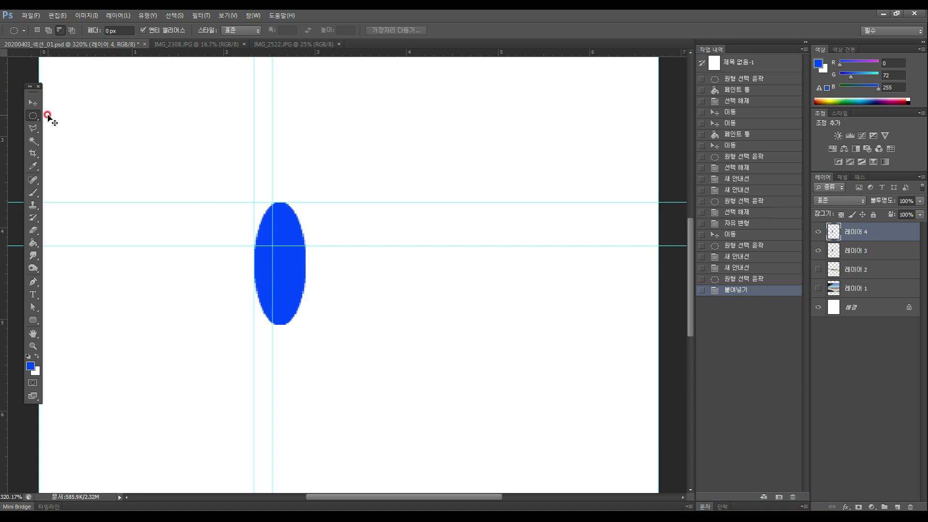
{"action": "left_click", "coordinate": [33, 103]}
{"action": "left_click_drag", "start_coordinate": [300, 228], "coordinate": [438, 152]}
{"action": "left_click_drag", "start_coordinate": [450, 197], "coordinate": [535, 354]}
{"action": "key", "text": "ctrl+t"}
{"action": "key", "text": "Return"}
{"action": "left_click_drag", "start_coordinate": [495, 331], "coordinate": [455, 249]}
{"action": "left_click", "coordinate": [495, 372]}
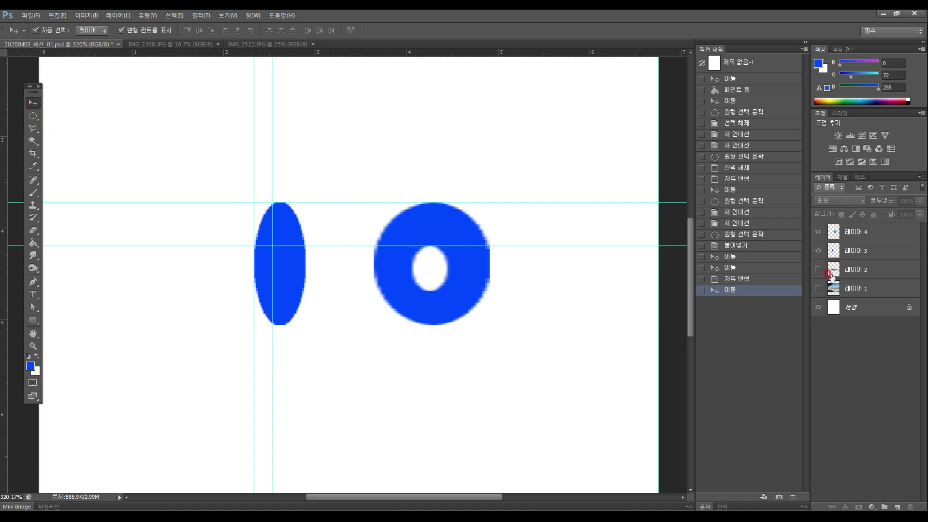
Step: Hide the two blue shape layers (레이어 3 and 레이어 4) and show the photo layers 레이어 1 and 레이어 2
{"action": "left_click", "coordinate": [817, 250]}
{"action": "left_click", "coordinate": [817, 233]}
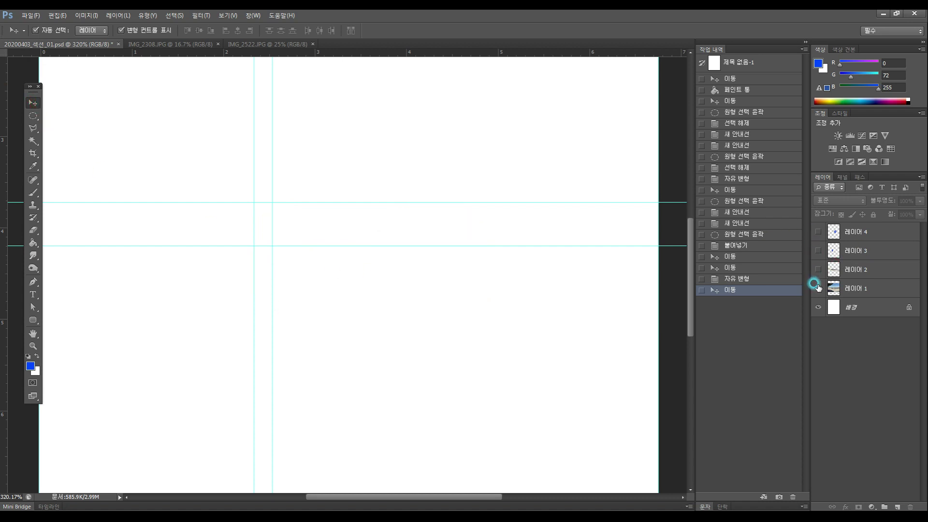
{"action": "left_click", "coordinate": [818, 288]}
{"action": "left_click", "coordinate": [816, 270]}
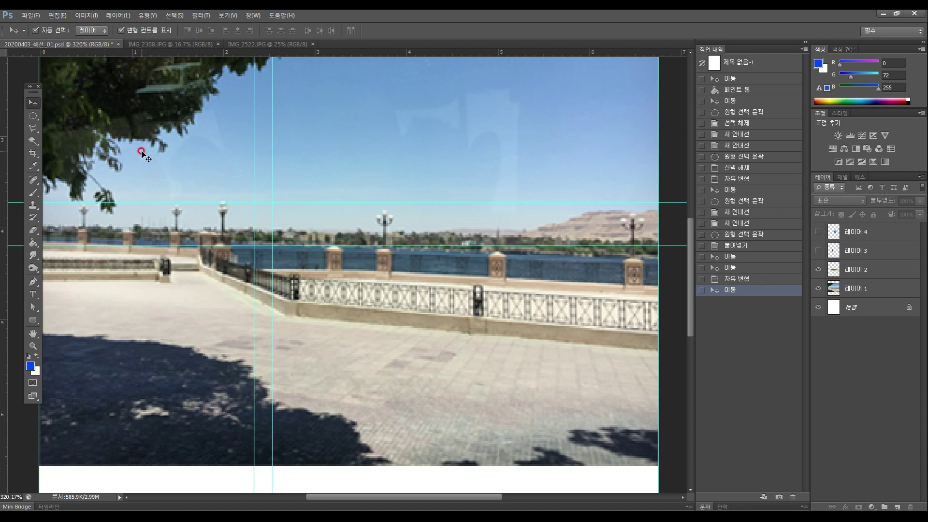
Step: Enlarge the tree's overhanging foliage in the photo and activate the Polygonal Lasso tool
{"action": "left_click", "coordinate": [33, 346]}
{"action": "left_click_drag", "start_coordinate": [148, 179], "coordinate": [270, 293]}
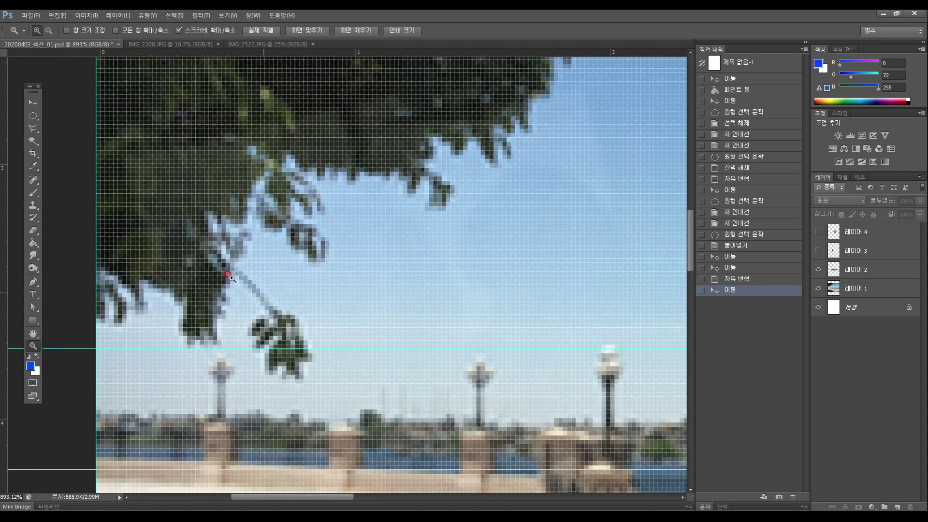
{"action": "left_click", "coordinate": [33, 129]}
{"action": "left_click", "coordinate": [97, 322]}
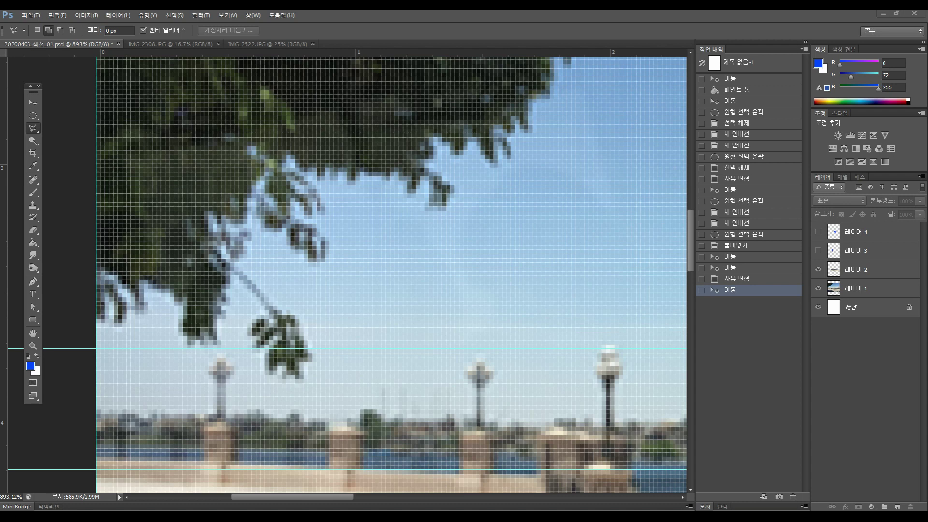
{"action": "mouse_move", "coordinate": [425, 212]}
{"action": "left_mouse_down"}
{"action": "mouse_move", "coordinate": [442, 184]}
{"action": "mouse_move", "coordinate": [450, 207]}
{"action": "left_mouse_up"}
{"action": "left_click", "coordinate": [392, 177]}
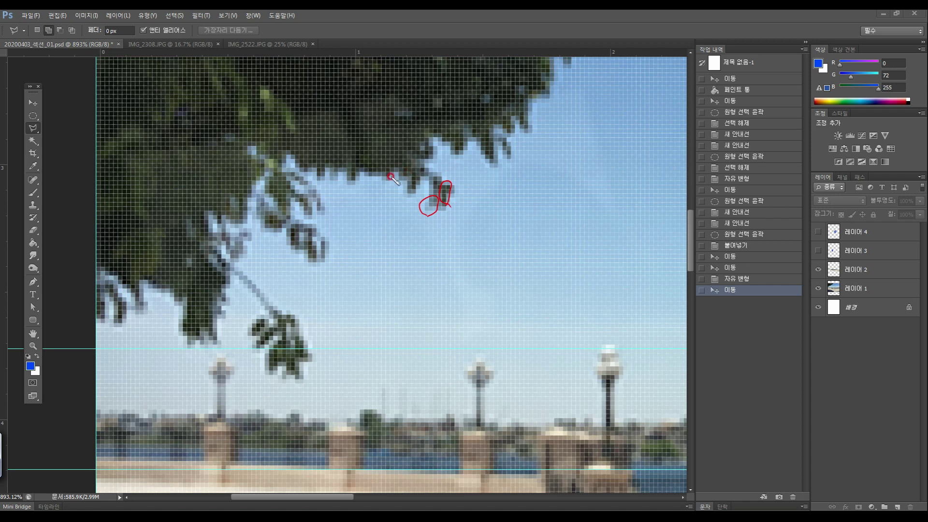
{"action": "mouse_move", "coordinate": [391, 177]}
{"action": "left_mouse_down"}
{"action": "mouse_move", "coordinate": [408, 185]}
{"action": "mouse_move", "coordinate": [398, 179]}
{"action": "mouse_move", "coordinate": [402, 195]}
{"action": "mouse_move", "coordinate": [427, 181]}
{"action": "mouse_move", "coordinate": [422, 213]}
{"action": "left_mouse_up"}
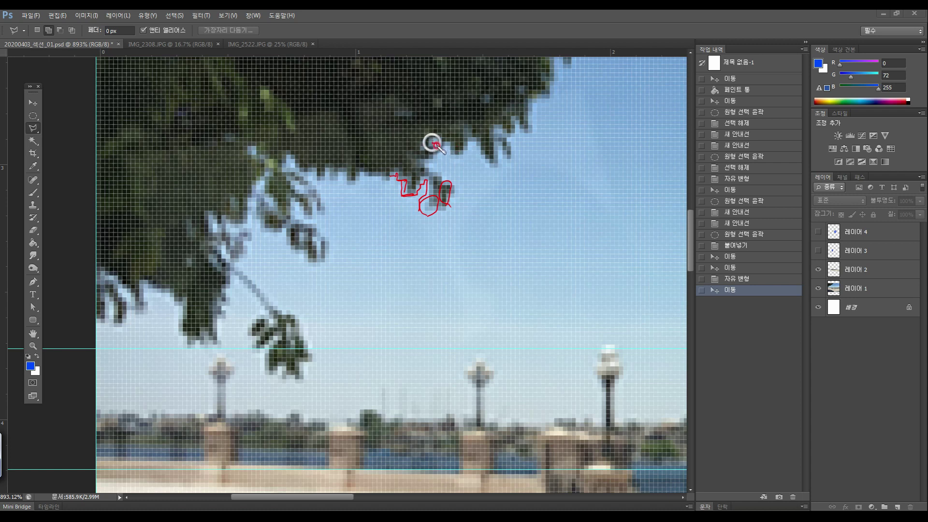
{"action": "mouse_move", "coordinate": [432, 143]}
{"action": "left_mouse_down"}
{"action": "mouse_move", "coordinate": [461, 158]}
{"action": "mouse_move", "coordinate": [472, 142]}
{"action": "mouse_move", "coordinate": [489, 164]}
{"action": "mouse_move", "coordinate": [506, 156]}
{"action": "left_mouse_up"}
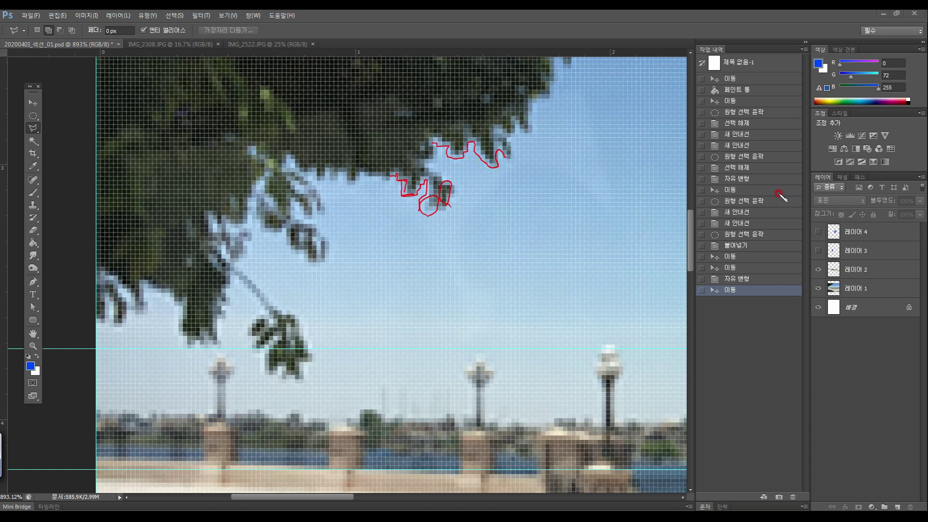
{"action": "key", "text": "e"}
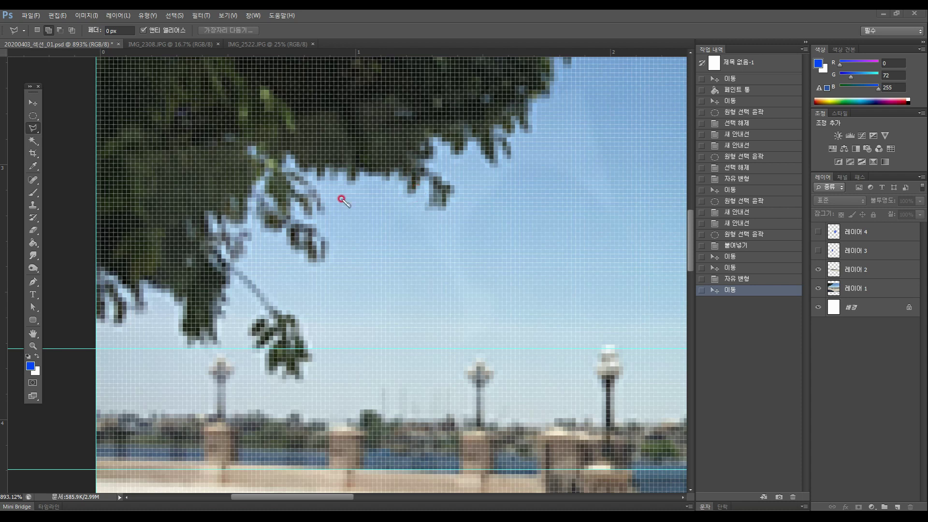
Step: Trace the foliage's jagged lower edge with the Polygonal Lasso, following every leaf cluster and the hanging twig to the photo's left border
{"action": "left_click", "coordinate": [33, 127]}
{"action": "left_click", "coordinate": [33, 129]}
{"action": "left_click", "coordinate": [578, 59]}
{"action": "left_click", "coordinate": [557, 69]}
{"action": "left_click", "coordinate": [553, 88]}
{"action": "left_click", "coordinate": [553, 96]}
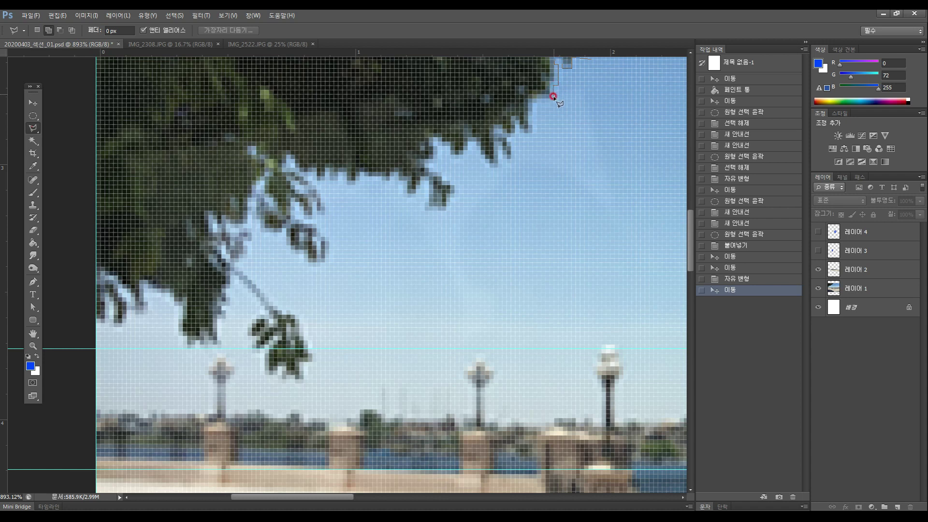
{"action": "left_click", "coordinate": [551, 99]}
{"action": "left_click", "coordinate": [537, 103]}
{"action": "left_click", "coordinate": [533, 115]}
{"action": "left_click", "coordinate": [533, 115]}
{"action": "left_click", "coordinate": [532, 120]}
{"action": "left_click", "coordinate": [530, 137]}
{"action": "left_click", "coordinate": [518, 124]}
{"action": "left_click", "coordinate": [516, 133]}
{"action": "left_click", "coordinate": [506, 143]}
{"action": "left_click", "coordinate": [511, 143]}
{"action": "left_click", "coordinate": [511, 152]}
{"action": "left_click", "coordinate": [515, 161]}
{"action": "left_click", "coordinate": [503, 160]}
{"action": "left_click", "coordinate": [498, 153]}
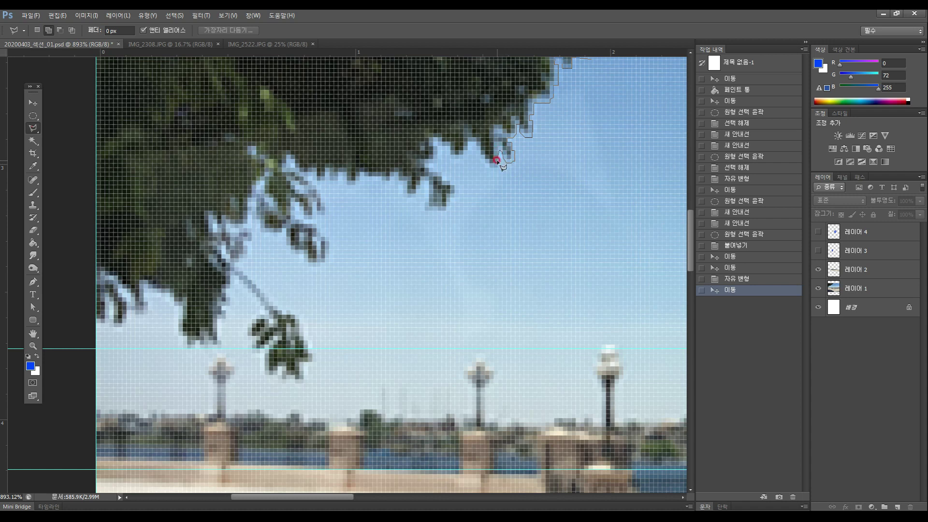
{"action": "left_click", "coordinate": [496, 168]}
{"action": "left_click", "coordinate": [476, 148]}
{"action": "left_click", "coordinate": [469, 142]}
{"action": "left_click", "coordinate": [449, 159]}
{"action": "left_click", "coordinate": [447, 147]}
{"action": "left_click", "coordinate": [437, 145]}
{"action": "left_click", "coordinate": [434, 143]}
{"action": "left_click", "coordinate": [436, 151]}
{"action": "left_click", "coordinate": [432, 146]}
{"action": "left_click", "coordinate": [437, 158]}
{"action": "left_click", "coordinate": [429, 166]}
{"action": "left_click", "coordinate": [435, 169]}
{"action": "left_click", "coordinate": [455, 184]}
{"action": "left_click", "coordinate": [459, 190]}
{"action": "left_click", "coordinate": [451, 197]}
{"action": "left_click", "coordinate": [448, 208]}
{"action": "left_click", "coordinate": [444, 211]}
{"action": "left_click", "coordinate": [425, 207]}
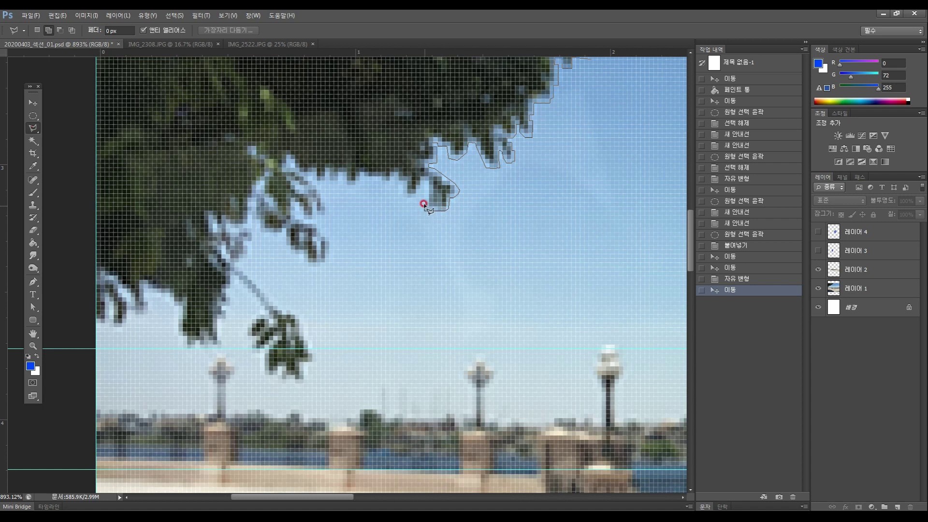
{"action": "left_click", "coordinate": [425, 195]}
{"action": "left_click", "coordinate": [427, 180]}
{"action": "left_click", "coordinate": [415, 196]}
{"action": "left_click", "coordinate": [402, 196]}
{"action": "left_click", "coordinate": [381, 181]}
{"action": "left_click", "coordinate": [362, 174]}
{"action": "left_click", "coordinate": [360, 173]}
{"action": "left_click", "coordinate": [359, 181]}
{"action": "left_click", "coordinate": [354, 185]}
{"action": "left_click", "coordinate": [345, 186]}
{"action": "left_click", "coordinate": [339, 172]}
{"action": "left_click", "coordinate": [338, 183]}
{"action": "left_click", "coordinate": [329, 182]}
{"action": "left_click", "coordinate": [329, 173]}
{"action": "left_click", "coordinate": [328, 169]}
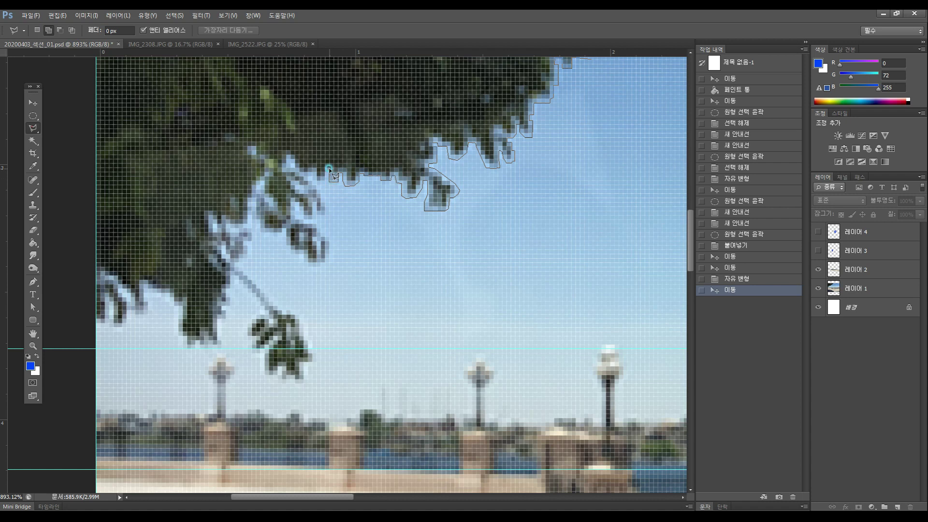
{"action": "left_click", "coordinate": [322, 184]}
{"action": "left_click", "coordinate": [302, 173]}
{"action": "left_click", "coordinate": [295, 164]}
{"action": "left_click", "coordinate": [291, 158]}
{"action": "left_click", "coordinate": [299, 171]}
{"action": "left_click", "coordinate": [314, 185]}
{"action": "left_click", "coordinate": [322, 200]}
{"action": "left_click", "coordinate": [316, 205]}
{"action": "left_click", "coordinate": [314, 216]}
{"action": "left_click", "coordinate": [298, 204]}
{"action": "left_click", "coordinate": [296, 220]}
{"action": "left_click", "coordinate": [327, 264]}
{"action": "left_click", "coordinate": [311, 263]}
{"action": "left_click", "coordinate": [278, 234]}
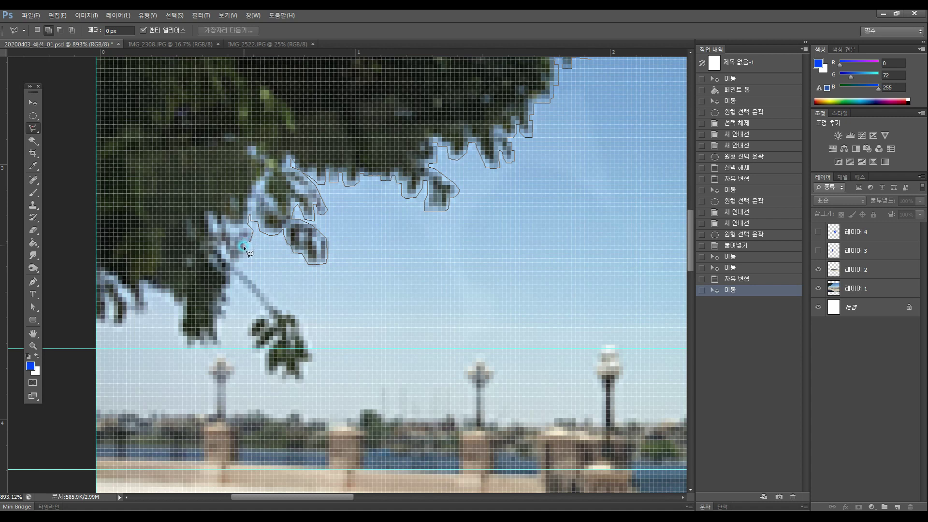
{"action": "left_click", "coordinate": [239, 257]}
{"action": "left_click", "coordinate": [281, 309]}
{"action": "left_click", "coordinate": [315, 348]}
{"action": "left_click", "coordinate": [317, 356]}
{"action": "left_click", "coordinate": [312, 366]}
{"action": "left_click", "coordinate": [302, 378]}
{"action": "left_click", "coordinate": [276, 368]}
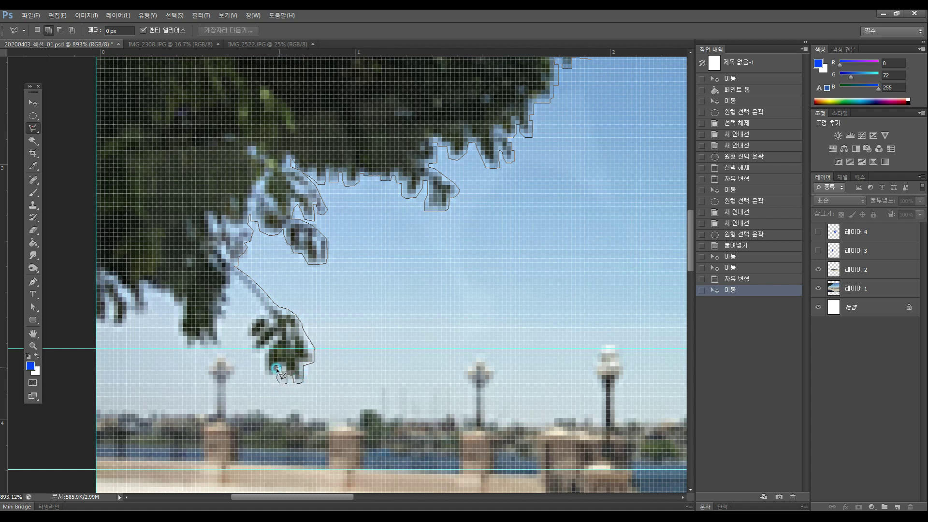
{"action": "left_click", "coordinate": [277, 338]}
{"action": "left_click", "coordinate": [267, 350]}
{"action": "left_click", "coordinate": [264, 347]}
{"action": "left_click", "coordinate": [256, 344]}
{"action": "left_click", "coordinate": [242, 275]}
{"action": "left_click", "coordinate": [267, 307]}
{"action": "left_click", "coordinate": [234, 278]}
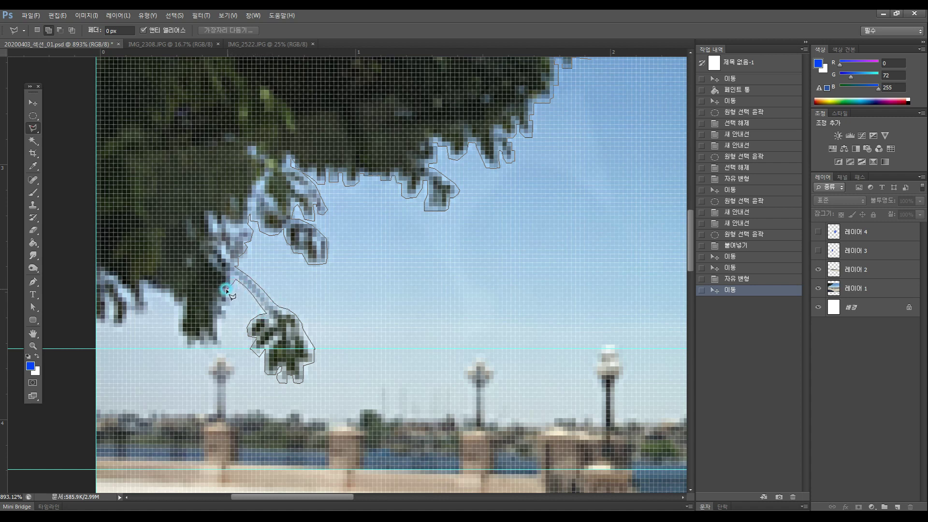
{"action": "left_click", "coordinate": [227, 313]}
{"action": "left_click", "coordinate": [219, 321]}
{"action": "left_click", "coordinate": [178, 312]}
{"action": "left_click", "coordinate": [157, 288]}
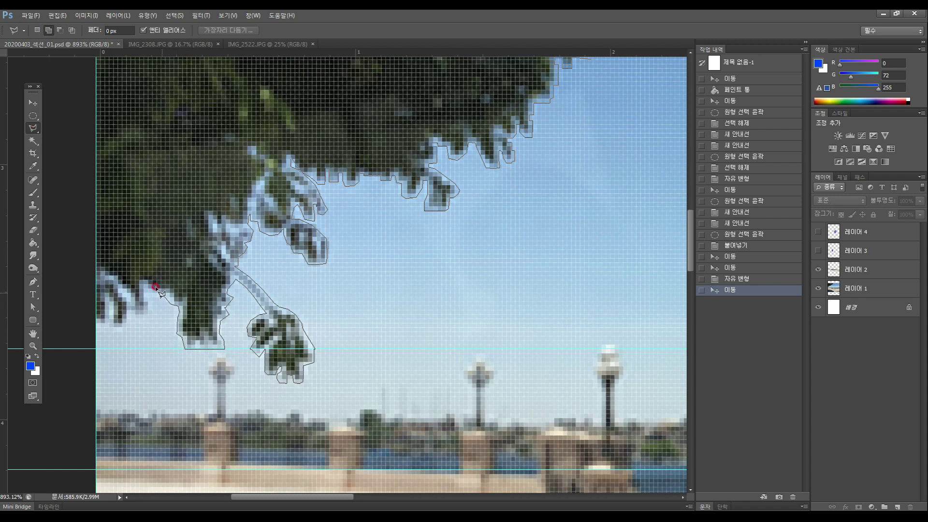
{"action": "left_click", "coordinate": [124, 318]}
{"action": "left_click", "coordinate": [113, 327]}
{"action": "left_click", "coordinate": [96, 322]}
Step: Close the lasso outline outside the photo's left border, above the treetop and back to the starting point, selecting the foliage
{"action": "left_click", "coordinate": [60, 84]}
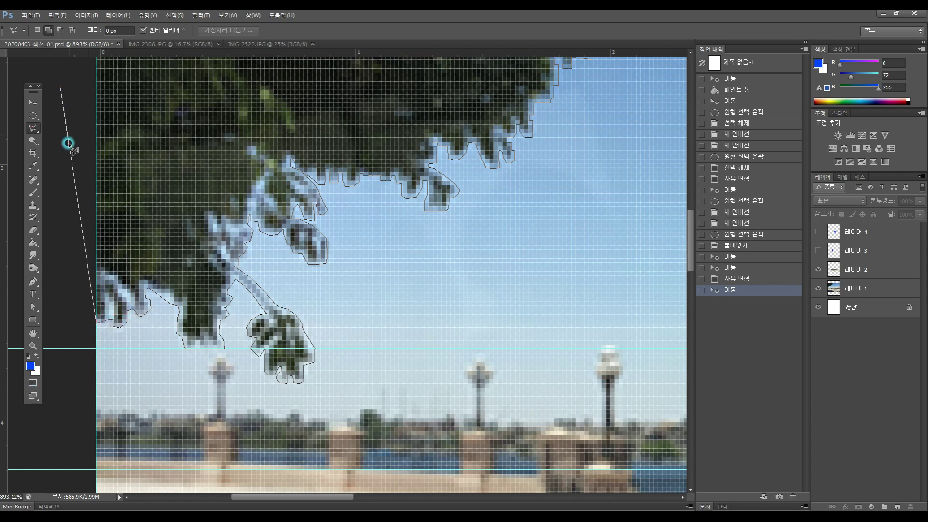
{"action": "mouse_move", "coordinate": [162, 289]}
{"action": "left_mouse_down"}
{"action": "mouse_move", "coordinate": [302, 57]}
{"action": "mouse_move", "coordinate": [281, 34]}
{"action": "mouse_move", "coordinate": [98, 68]}
{"action": "mouse_move", "coordinate": [80, 22]}
{"action": "mouse_move", "coordinate": [78, 111]}
{"action": "left_mouse_up"}
{"action": "left_click", "coordinate": [80, 137]}
{"action": "left_click", "coordinate": [609, 143]}
{"action": "mouse_move", "coordinate": [624, 159]}
{"action": "left_mouse_down"}
{"action": "mouse_move", "coordinate": [592, 169]}
{"action": "mouse_move", "coordinate": [223, 132]}
{"action": "left_mouse_up"}
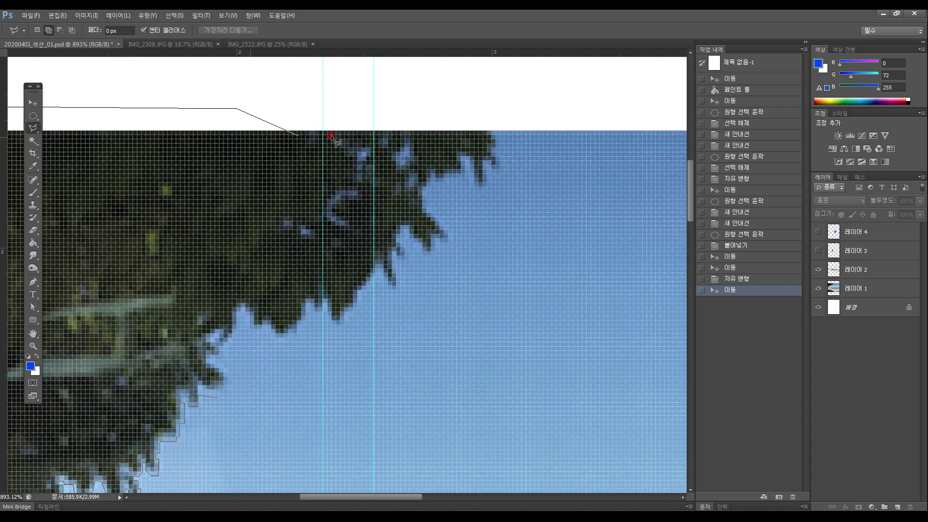
{"action": "left_click", "coordinate": [493, 128]}
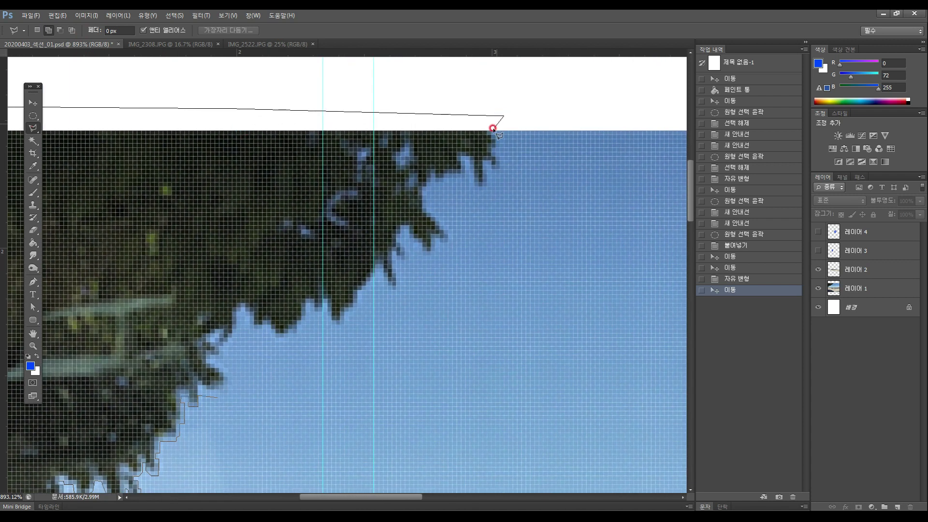
{"action": "left_click", "coordinate": [499, 135]}
{"action": "left_click", "coordinate": [216, 398]}
{"action": "left_click_drag", "start_coordinate": [315, 383], "coordinate": [410, 257]}
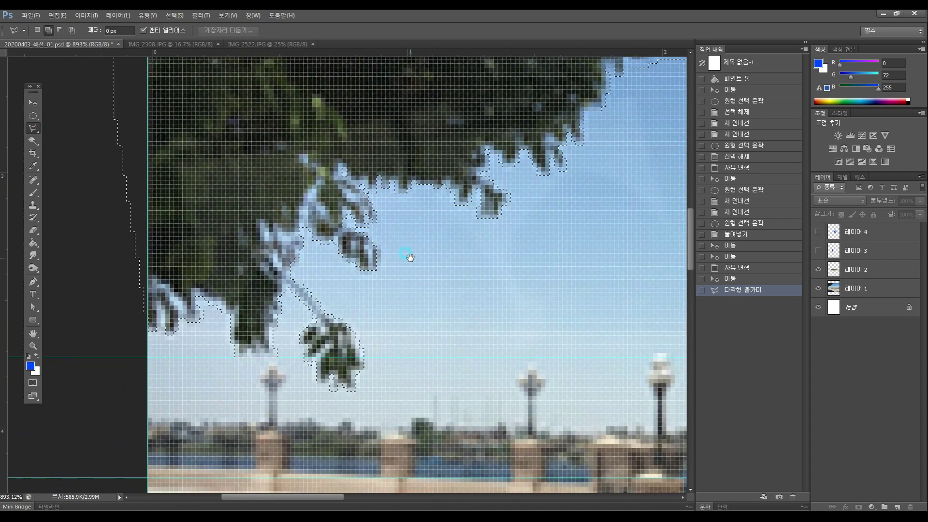
{"action": "left_click", "coordinate": [350, 200]}
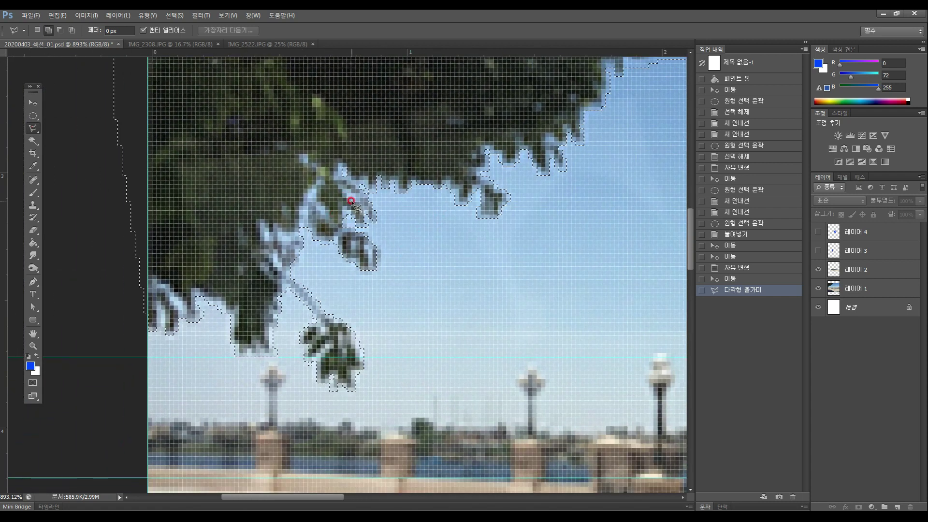
Step: Set the Polygonal Lasso to subtract from the selection and cut out the sky gap between the hanging twig's upper leaves
{"action": "left_click", "coordinate": [321, 212]}
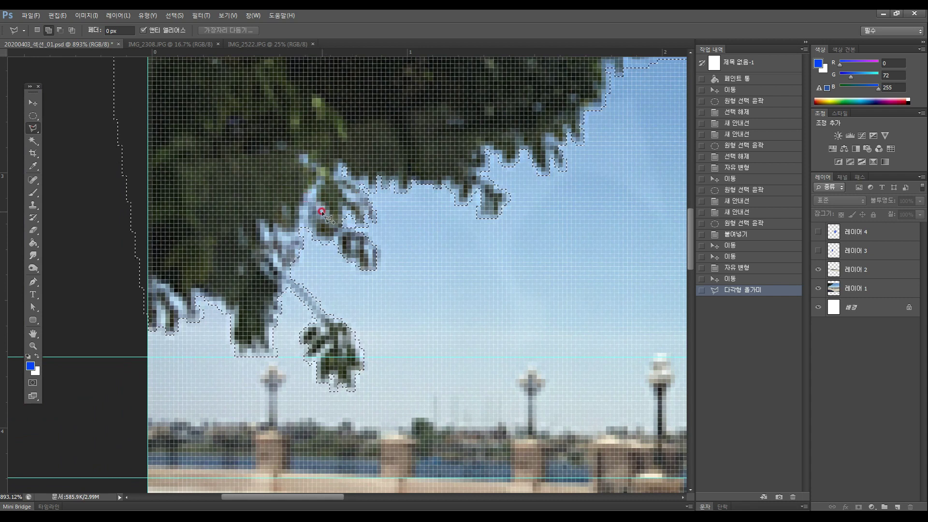
{"action": "left_click", "coordinate": [57, 32]}
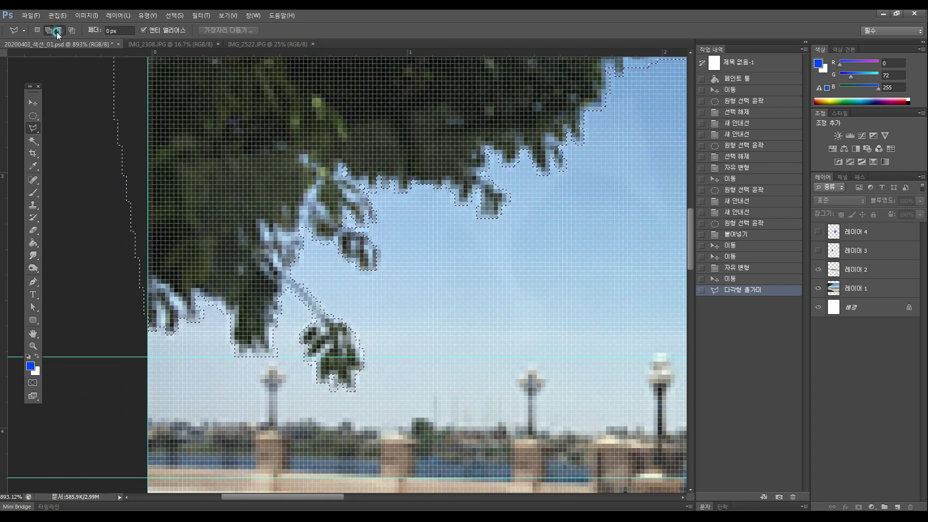
{"action": "left_click", "coordinate": [61, 32]}
{"action": "left_click", "coordinate": [315, 188]}
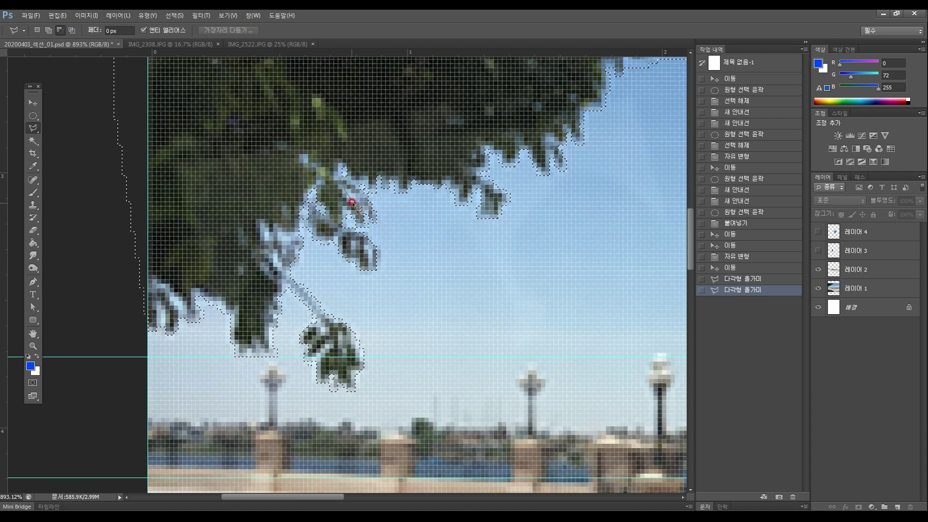
{"action": "left_click", "coordinate": [345, 187]}
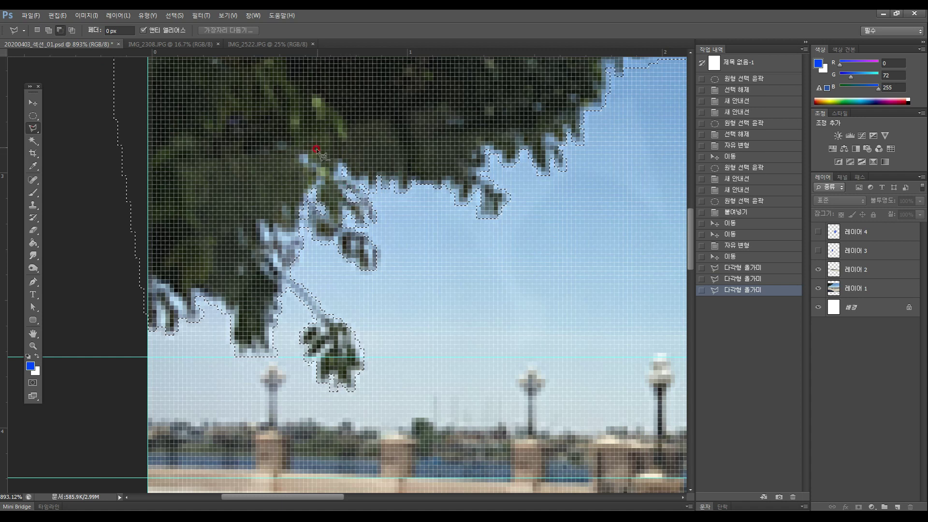
Step: Subtract the small patch of sky where the twig's upper end meets the dark foliage
{"action": "left_click", "coordinate": [304, 156]}
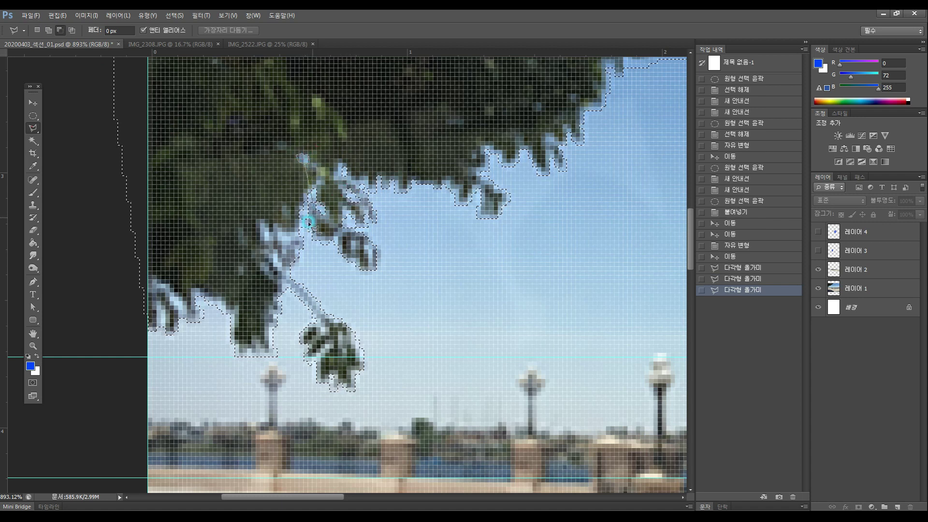
{"action": "left_click", "coordinate": [308, 157]}
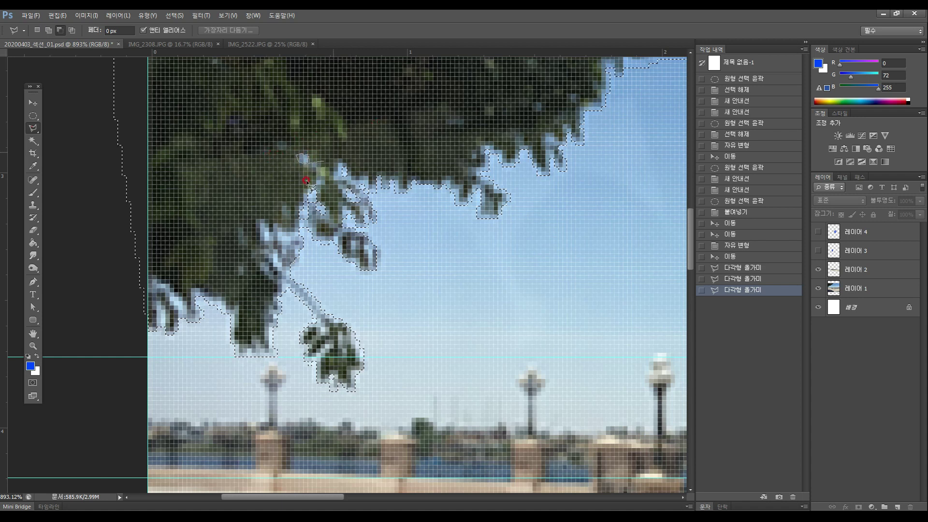
{"action": "left_click", "coordinate": [300, 164]}
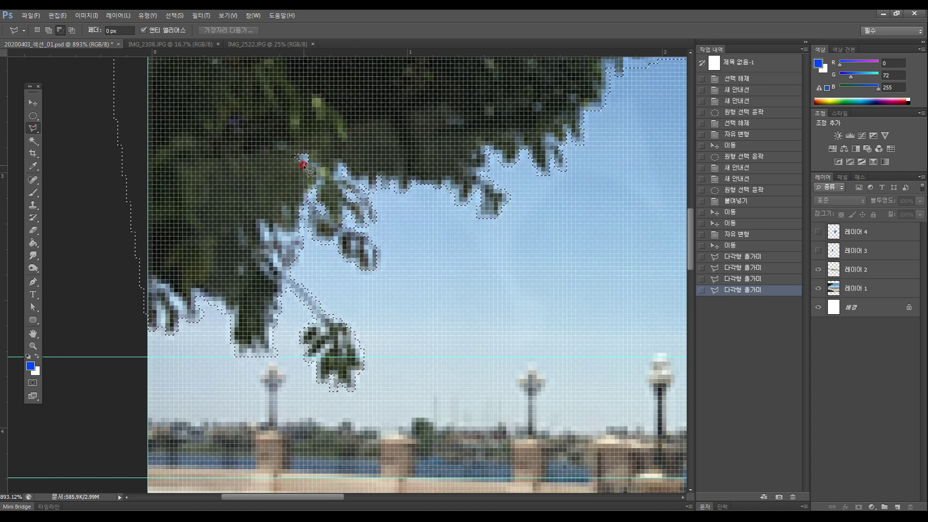
Step: Subtract the small sky gaps among the leaves along the lower part of the twig from the foliage selection
{"action": "left_click", "coordinate": [283, 234]}
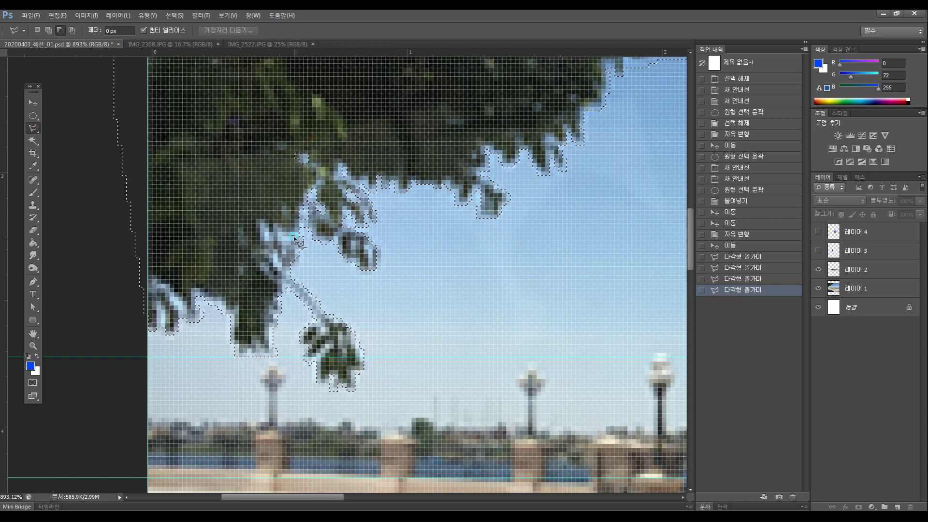
{"action": "left_click", "coordinate": [283, 235]}
{"action": "left_click", "coordinate": [261, 234]}
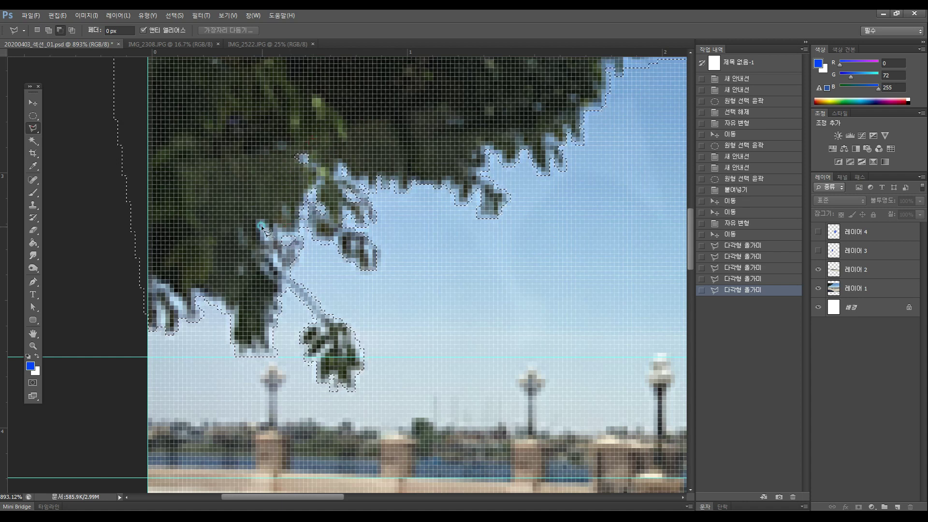
{"action": "left_click", "coordinate": [267, 239]}
{"action": "left_click", "coordinate": [270, 231]}
{"action": "left_click", "coordinate": [270, 257]}
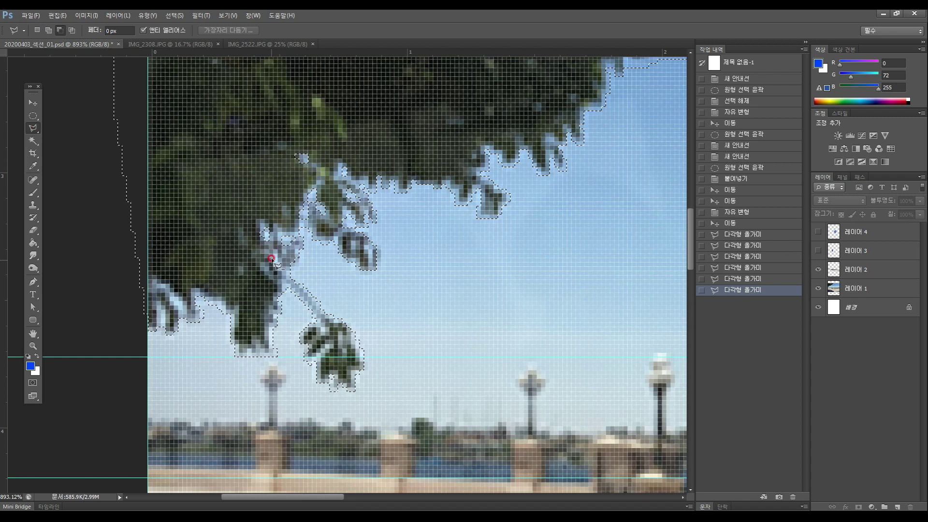
{"action": "left_click", "coordinate": [275, 255]}
{"action": "left_click", "coordinate": [281, 266]}
{"action": "left_click", "coordinate": [275, 254]}
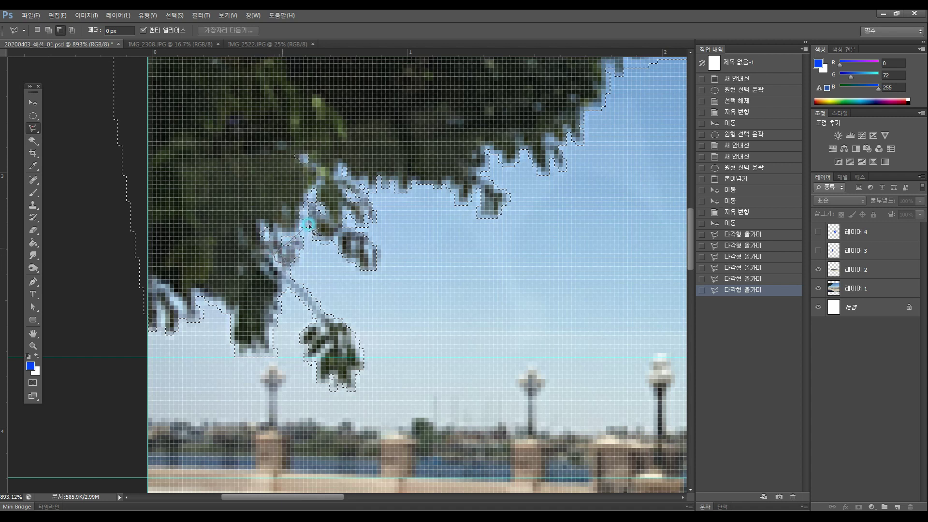
{"action": "left_click", "coordinate": [276, 261]}
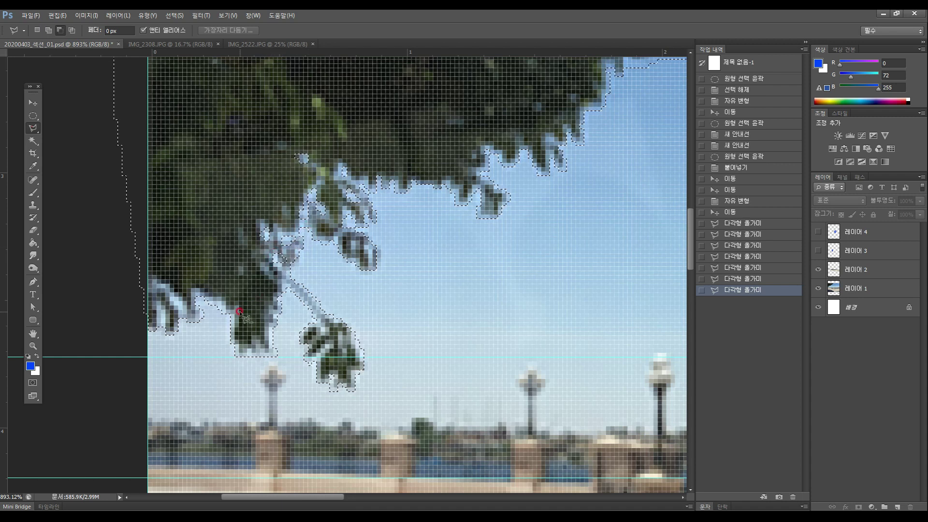
Step: Trace the foliage's jagged right edge with the subtracting Polygonal Lasso, following each leaf cluster up to the tip near the photo's top border
{"action": "left_click", "coordinate": [493, 252]}
{"action": "left_click_drag", "start_coordinate": [443, 218], "coordinate": [338, 315]}
{"action": "left_click_drag", "start_coordinate": [642, 145], "coordinate": [383, 302]}
{"action": "left_click_drag", "start_coordinate": [421, 225], "coordinate": [423, 254]}
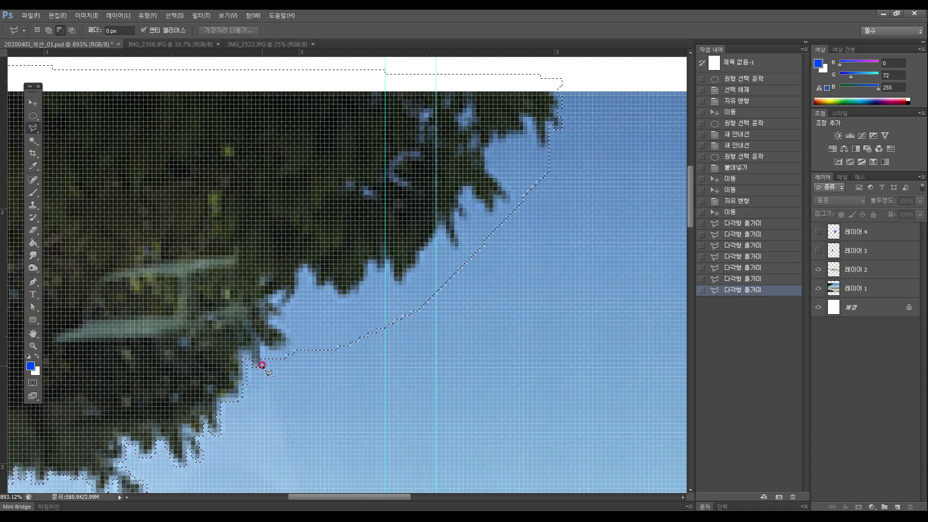
{"action": "left_click", "coordinate": [261, 347]}
{"action": "left_click", "coordinate": [297, 354]}
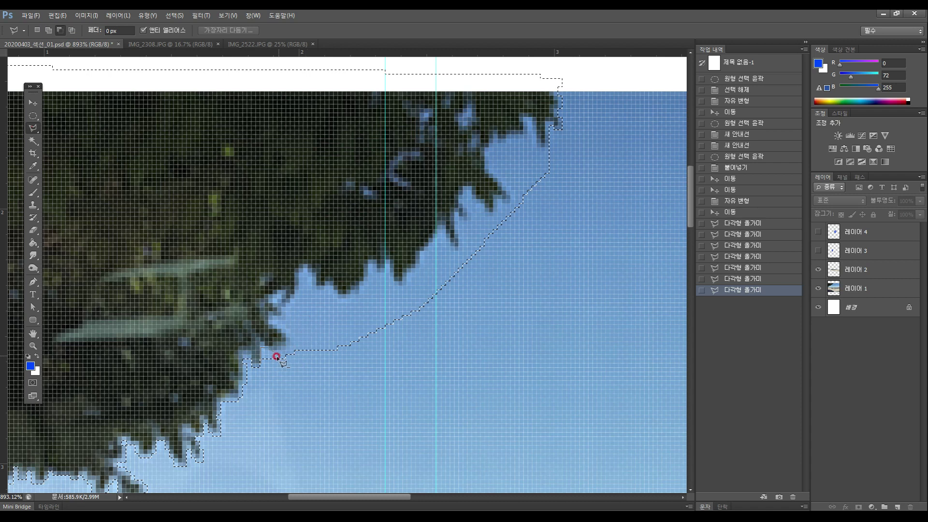
{"action": "mouse_move", "coordinate": [276, 352]}
{"action": "left_mouse_down"}
{"action": "mouse_move", "coordinate": [286, 338]}
{"action": "mouse_move", "coordinate": [272, 312]}
{"action": "mouse_move", "coordinate": [301, 272]}
{"action": "mouse_move", "coordinate": [349, 295]}
{"action": "mouse_move", "coordinate": [368, 269]}
{"action": "mouse_move", "coordinate": [389, 265]}
{"action": "mouse_move", "coordinate": [394, 282]}
{"action": "mouse_move", "coordinate": [394, 262]}
{"action": "mouse_move", "coordinate": [400, 295]}
{"action": "mouse_move", "coordinate": [392, 274]}
{"action": "left_mouse_up"}
{"action": "left_click", "coordinate": [398, 281]}
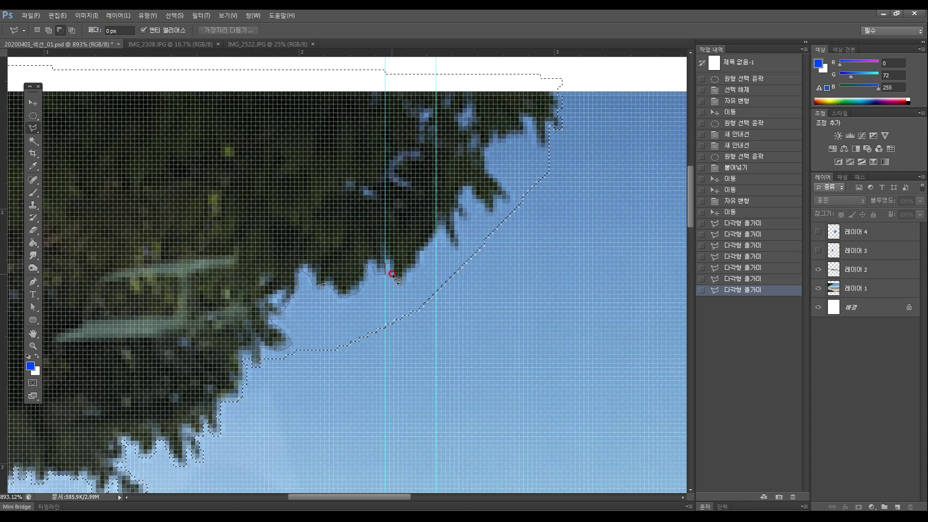
{"action": "left_click", "coordinate": [402, 284]}
{"action": "left_click", "coordinate": [411, 281]}
{"action": "left_click", "coordinate": [418, 269]}
{"action": "left_click", "coordinate": [408, 277]}
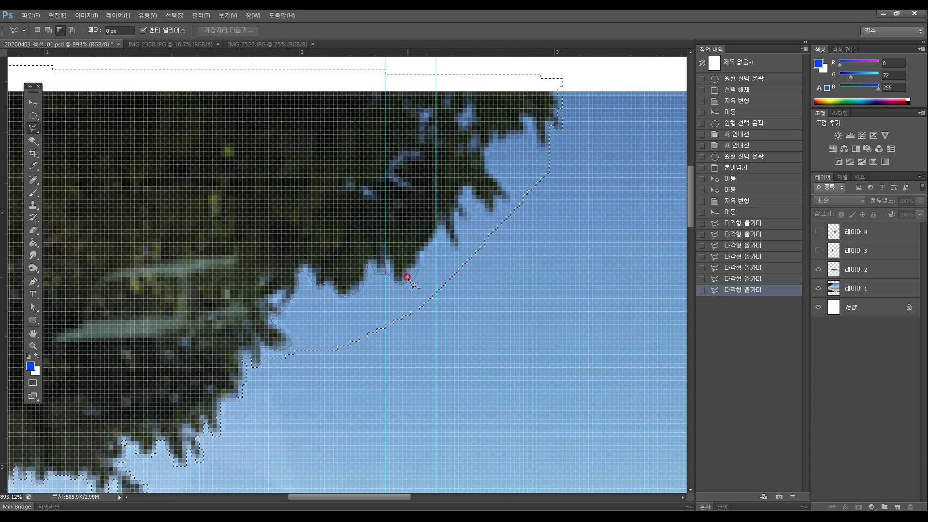
{"action": "left_click", "coordinate": [409, 276]}
{"action": "left_click", "coordinate": [421, 251]}
{"action": "left_click", "coordinate": [435, 245]}
{"action": "left_click", "coordinate": [437, 224]}
{"action": "left_click", "coordinate": [458, 246]}
{"action": "left_click", "coordinate": [465, 216]}
{"action": "left_click", "coordinate": [466, 189]}
{"action": "left_click", "coordinate": [477, 205]}
{"action": "left_click", "coordinate": [490, 211]}
{"action": "left_click", "coordinate": [496, 199]}
{"action": "left_click", "coordinate": [511, 199]}
{"action": "left_click", "coordinate": [489, 167]}
{"action": "left_click", "coordinate": [487, 154]}
{"action": "left_click", "coordinate": [498, 134]}
{"action": "left_click", "coordinate": [529, 119]}
{"action": "left_click", "coordinate": [534, 145]}
{"action": "left_click", "coordinate": [547, 151]}
Step: Close the lasso outline through the open sky back to its starting point, removing the strip of sky from the selection
{"action": "left_click", "coordinate": [572, 155]}
{"action": "left_click", "coordinate": [572, 203]}
{"action": "left_click", "coordinate": [556, 277]}
{"action": "left_click", "coordinate": [509, 349]}
{"action": "left_click", "coordinate": [385, 406]}
{"action": "left_click", "coordinate": [302, 416]}
{"action": "left_click", "coordinate": [278, 413]}
{"action": "left_click", "coordinate": [262, 364]}
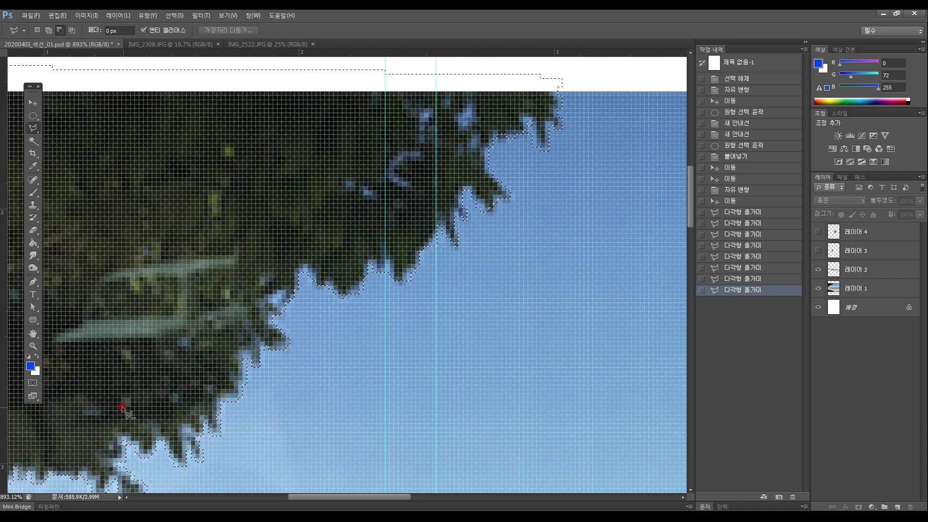
Step: Copy the selected foliage from the photo layer 레이어 1 and paste it as a new layer above it
{"action": "left_click", "coordinate": [33, 333]}
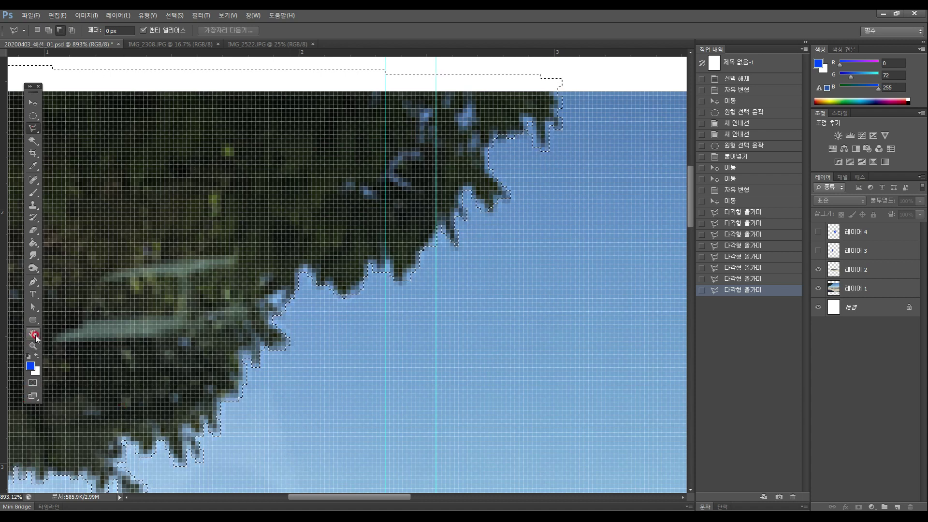
{"action": "double_click", "coordinate": [33, 335]}
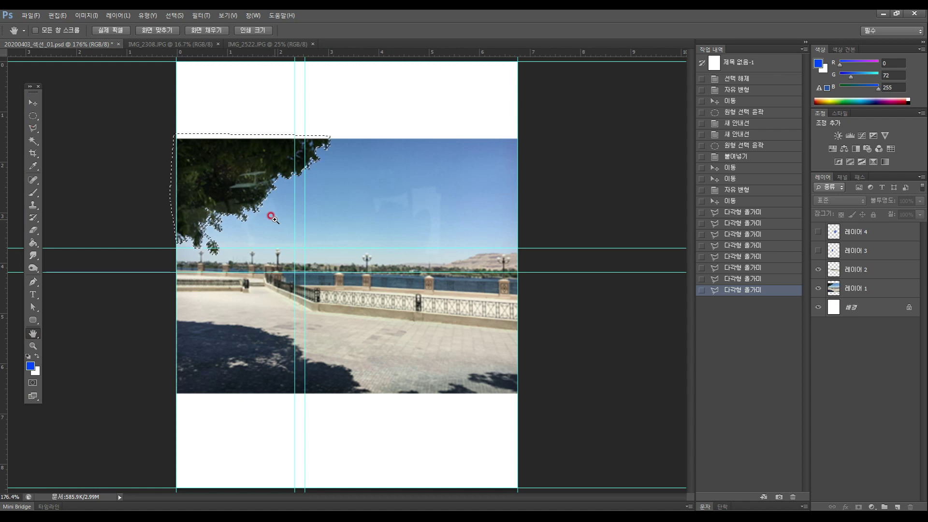
{"action": "key", "text": "ctrl+v"}
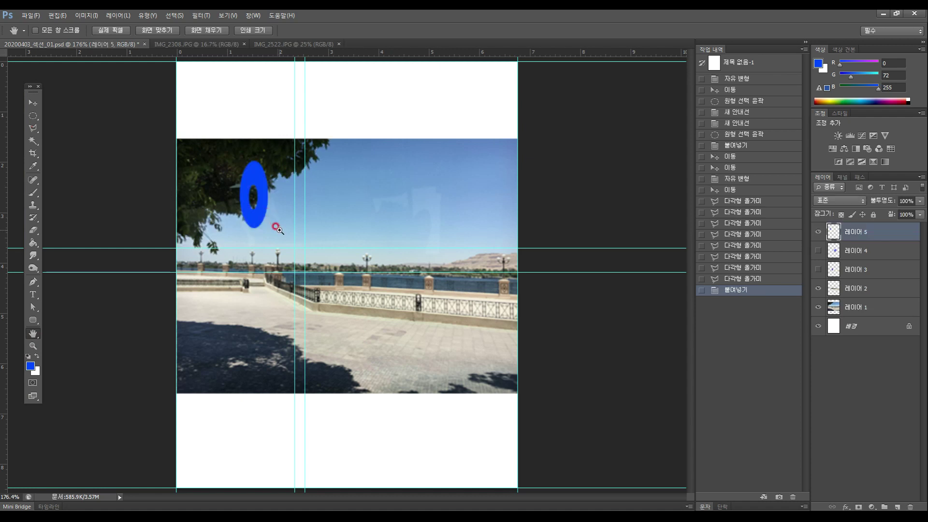
{"action": "key", "text": "ctrl+z"}
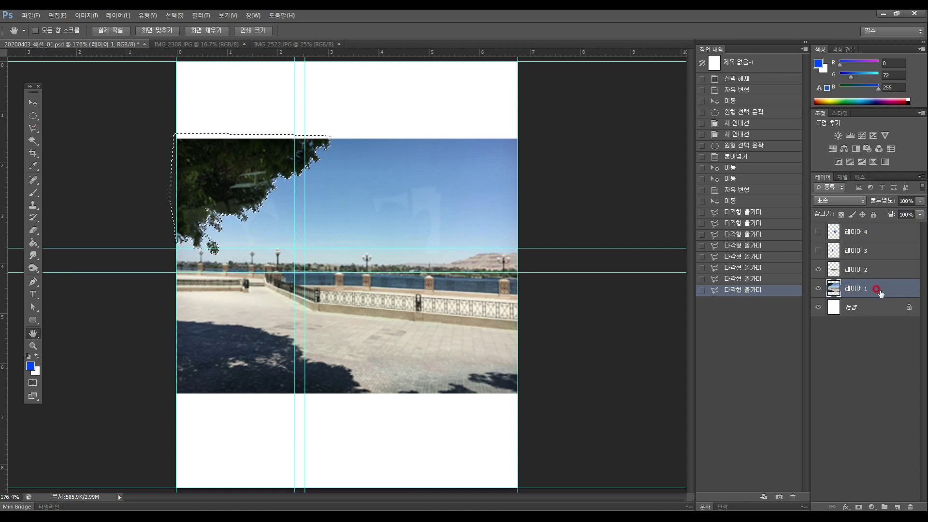
{"action": "key", "text": "ctrl+c"}
{"action": "key", "text": "ctrl+v"}
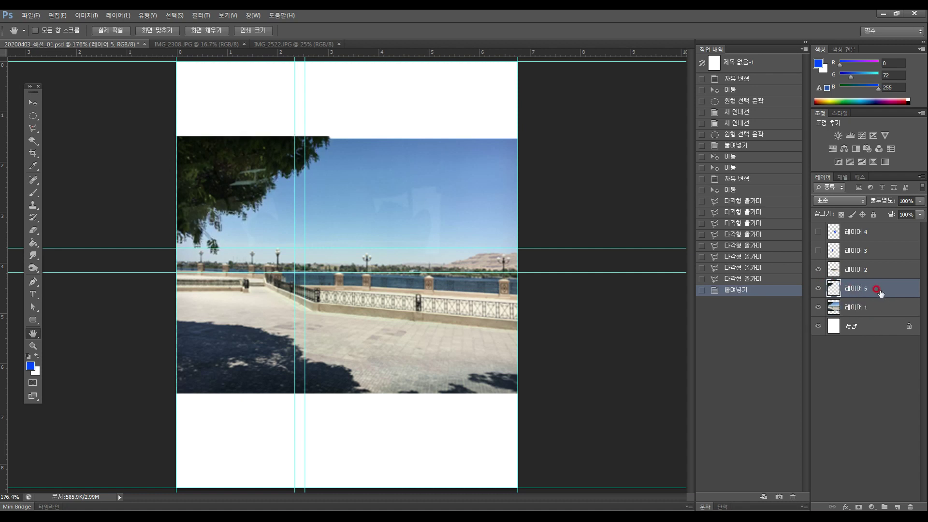
Step: Flip the pasted foliage horizontally, align it with the photo's upper-right corner, apply the transform and deselect the layer
{"action": "left_click", "coordinate": [32, 103]}
{"action": "left_click_drag", "start_coordinate": [214, 165], "coordinate": [373, 183]}
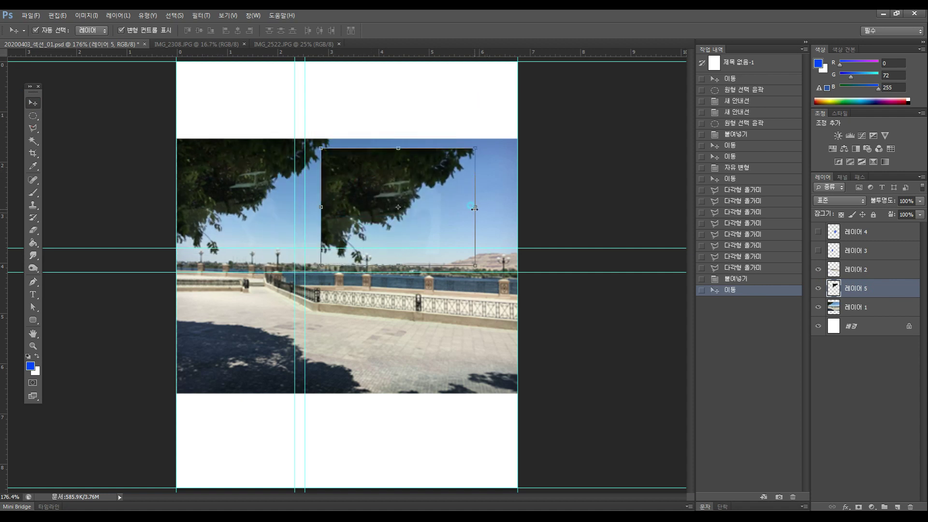
{"action": "right_click", "coordinate": [475, 210]}
{"action": "left_click", "coordinate": [512, 356]}
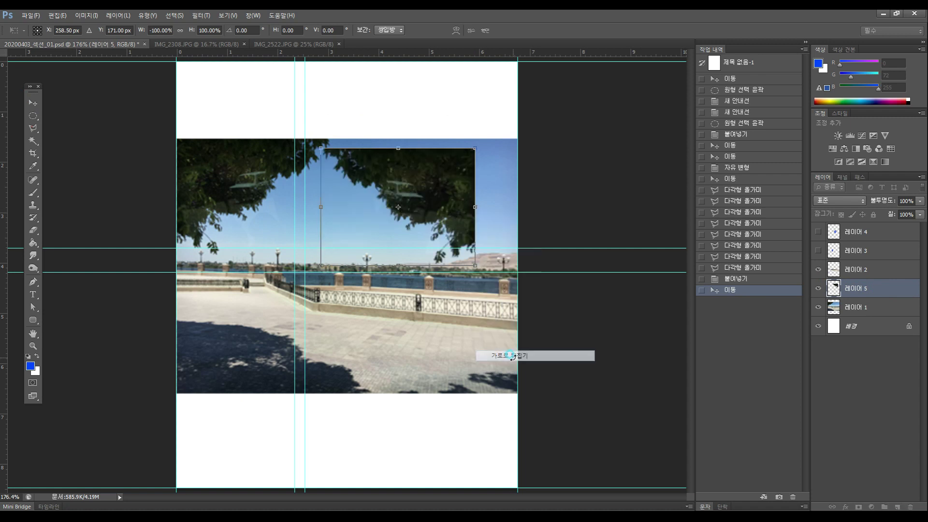
{"action": "left_click_drag", "start_coordinate": [401, 194], "coordinate": [475, 171]}
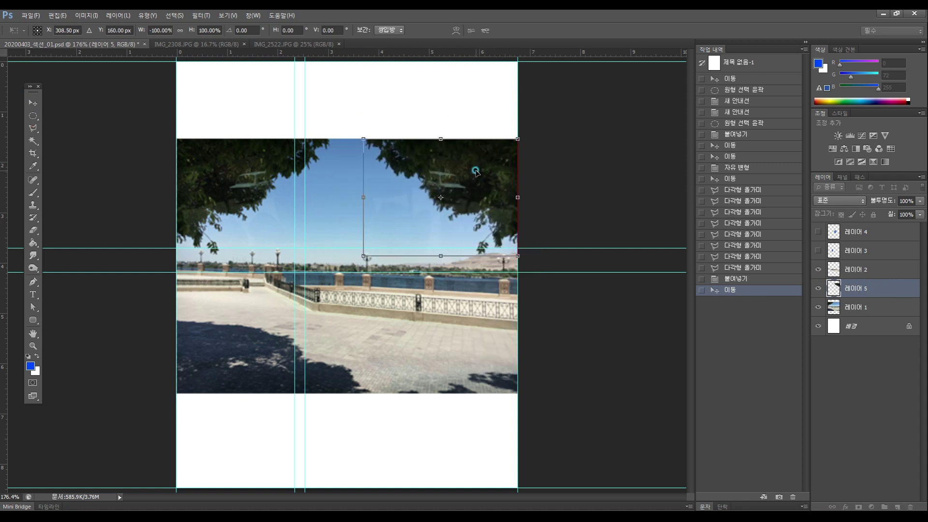
{"action": "double_click", "coordinate": [476, 171]}
{"action": "left_click", "coordinate": [485, 176]}
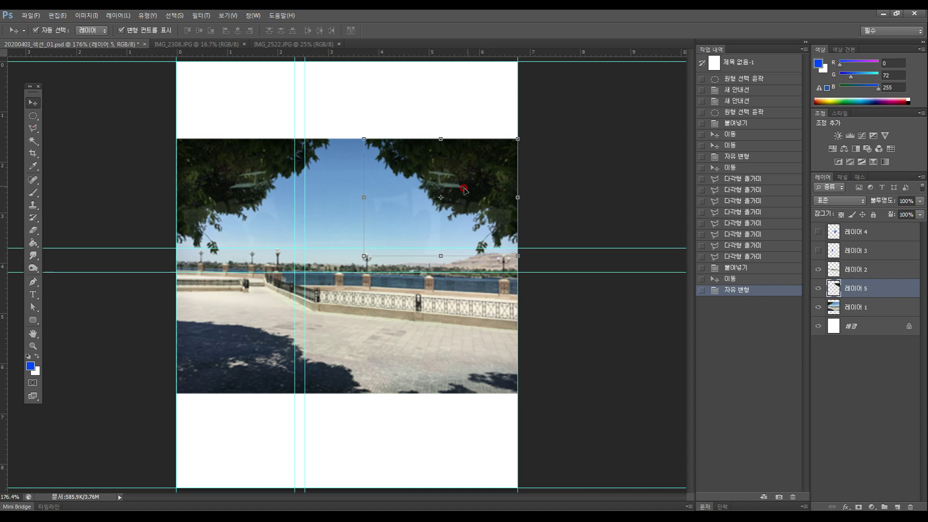
{"action": "left_click", "coordinate": [434, 111]}
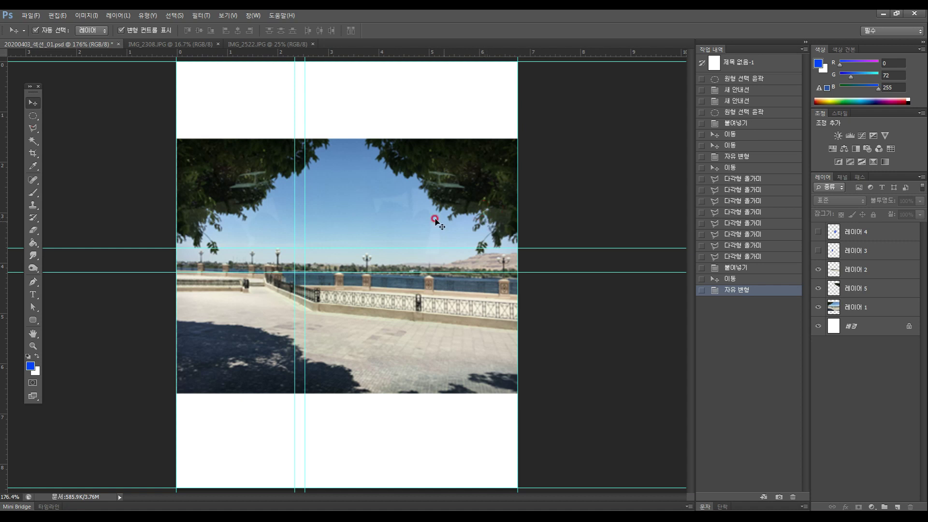
Step: Float the cat photo IMG_2308.JPG in its own window and copy its image into 20200403_색션_01.psd as a new layer
{"action": "left_click", "coordinate": [197, 43]}
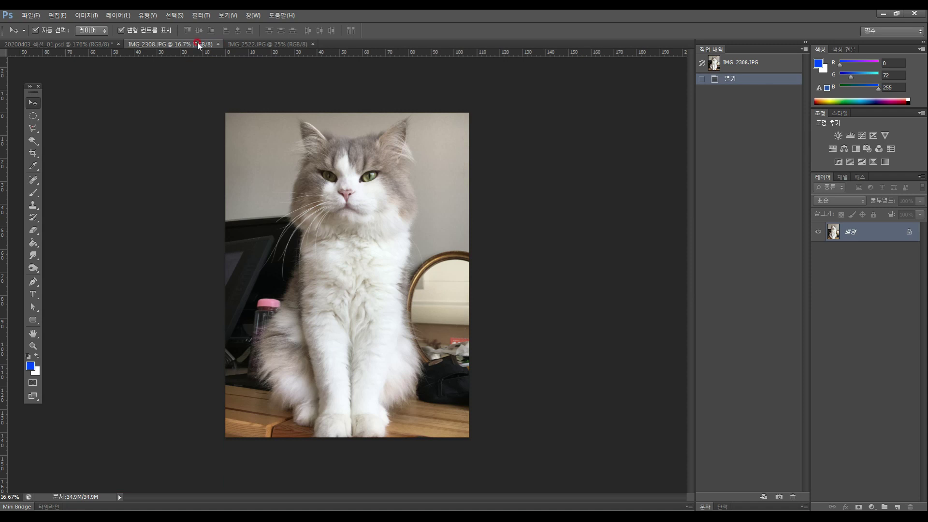
{"action": "left_click_drag", "start_coordinate": [188, 48], "coordinate": [484, 129]}
{"action": "left_click_drag", "start_coordinate": [564, 136], "coordinate": [626, 87]}
{"action": "left_click", "coordinate": [41, 66]}
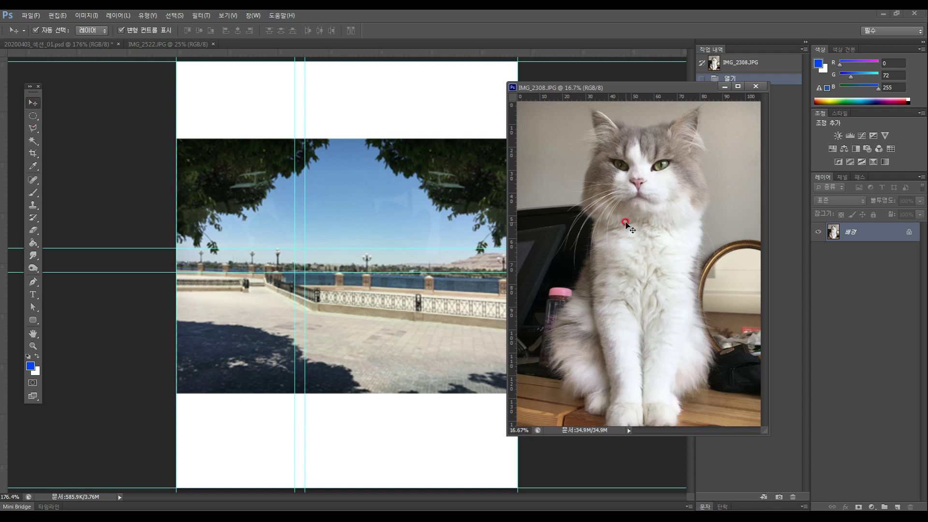
{"action": "left_click", "coordinate": [360, 265]}
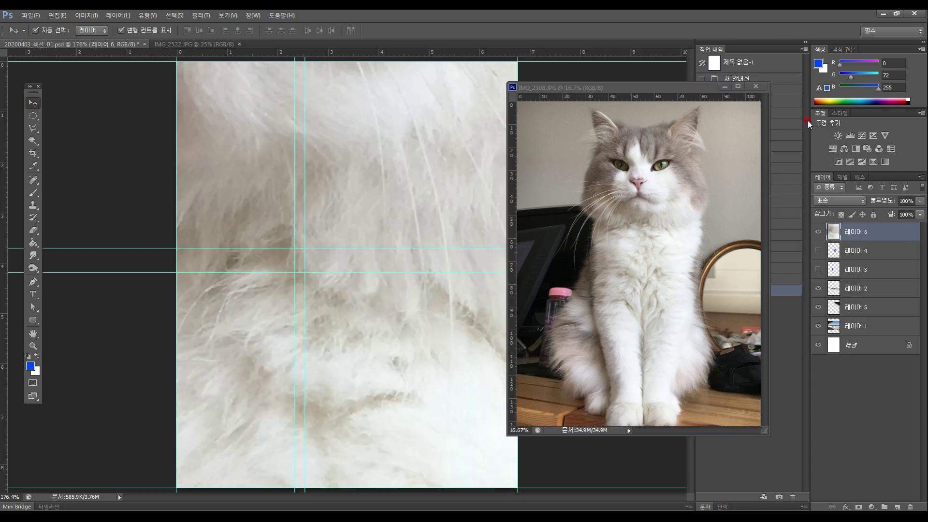
Step: Put away the floating cat photo window and move the oversized cat layer until the cat's ear lies within the canvas
{"action": "left_click", "coordinate": [739, 89]}
{"action": "left_click_drag", "start_coordinate": [226, 145], "coordinate": [290, 271]}
{"action": "left_click", "coordinate": [164, 105]}
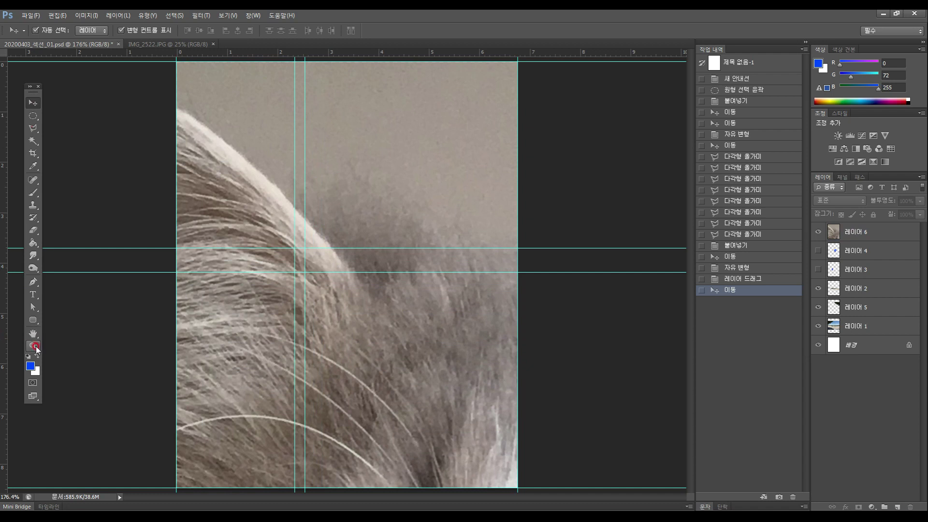
Step: Scale the oversized cat layer down until the whole cat photo fits inside the canvas, and apply the transform
{"action": "left_click", "coordinate": [33, 346]}
{"action": "left_click", "coordinate": [391, 337], "text": "alt"}
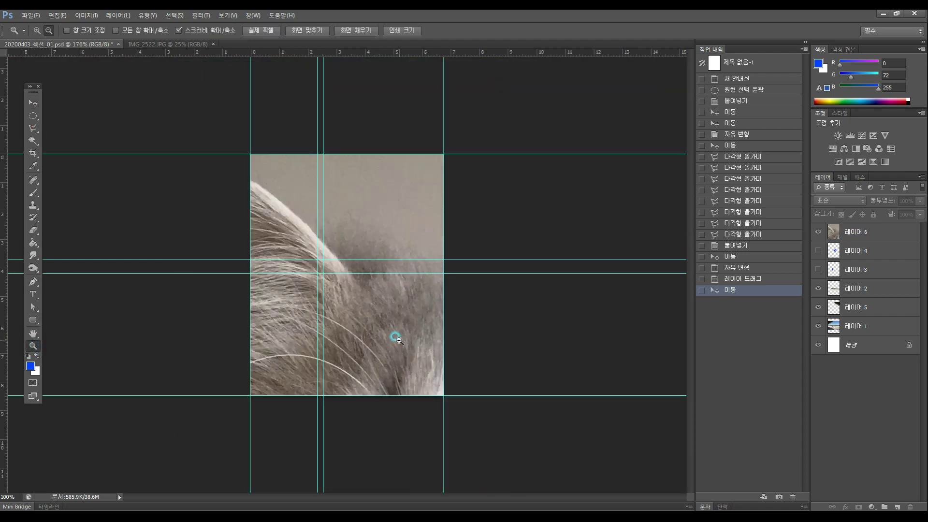
{"action": "left_click", "coordinate": [391, 337], "text": "alt"}
{"action": "left_click", "coordinate": [33, 102]}
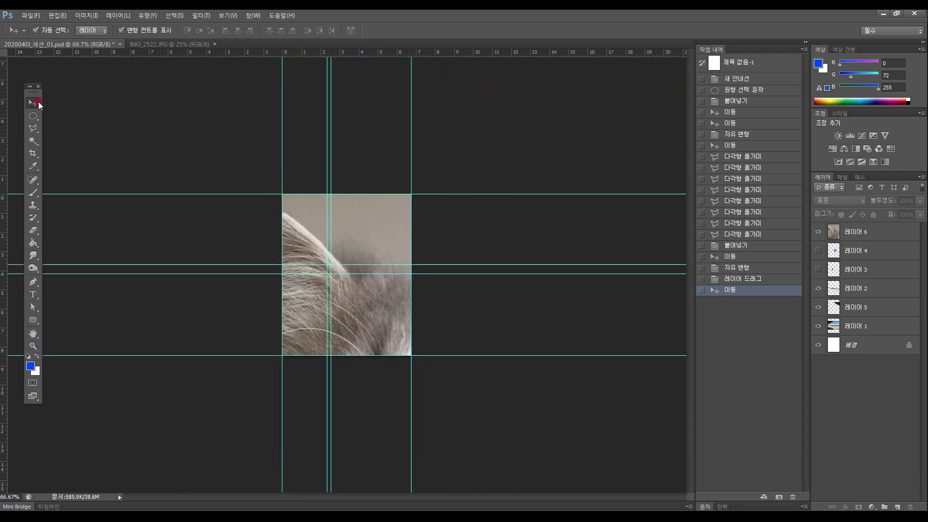
{"action": "left_click", "coordinate": [346, 276]}
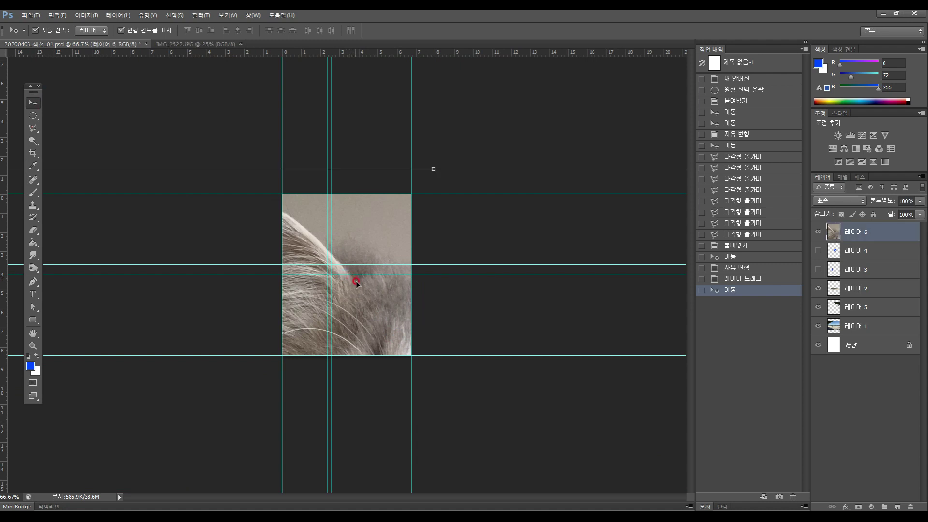
{"action": "left_click", "coordinate": [33, 346]}
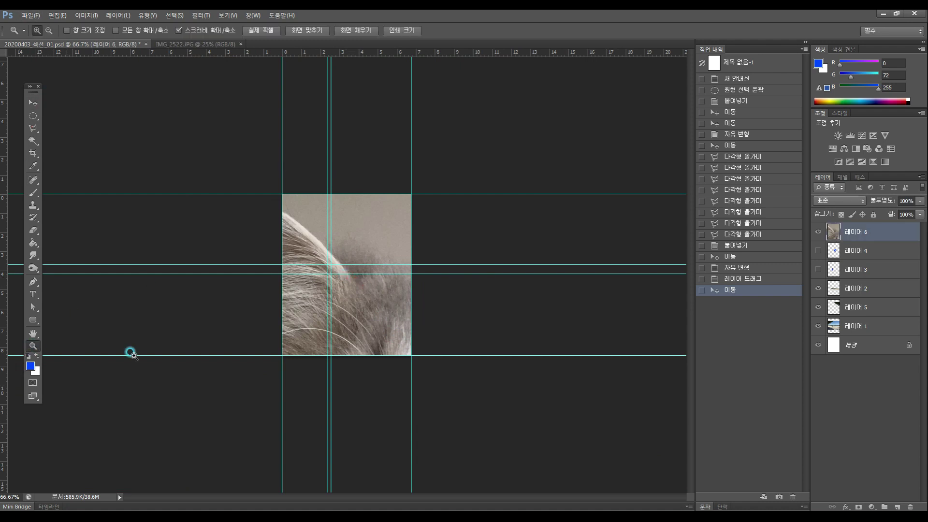
{"action": "left_click", "coordinate": [327, 323], "text": "alt"}
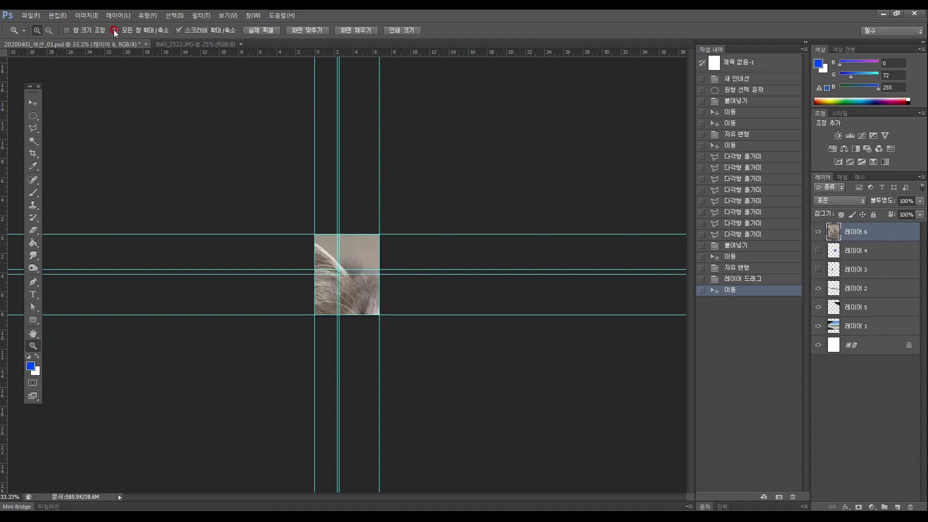
{"action": "left_click", "coordinate": [339, 297], "text": "alt"}
{"action": "left_click", "coordinate": [342, 300], "text": "alt"}
{"action": "left_click", "coordinate": [33, 103]}
{"action": "left_click", "coordinate": [376, 306]}
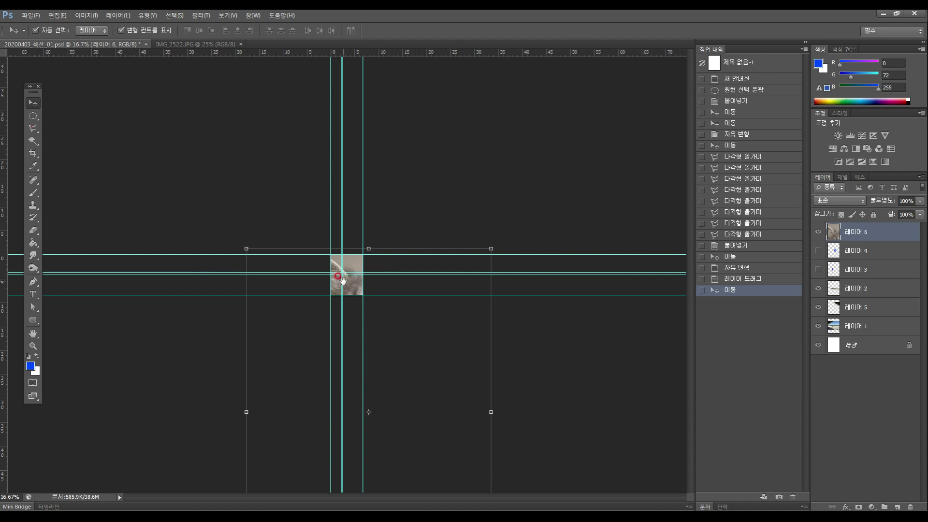
{"action": "left_click_drag", "start_coordinate": [246, 247], "coordinate": [364, 409]}
{"action": "left_click_drag", "start_coordinate": [414, 450], "coordinate": [350, 242]}
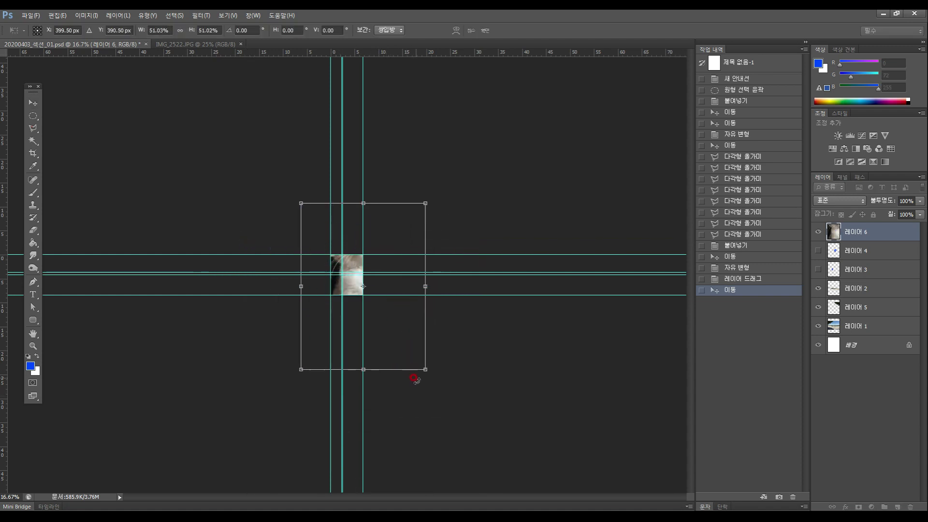
{"action": "left_click_drag", "start_coordinate": [421, 369], "coordinate": [352, 290]}
{"action": "key", "text": "Return"}
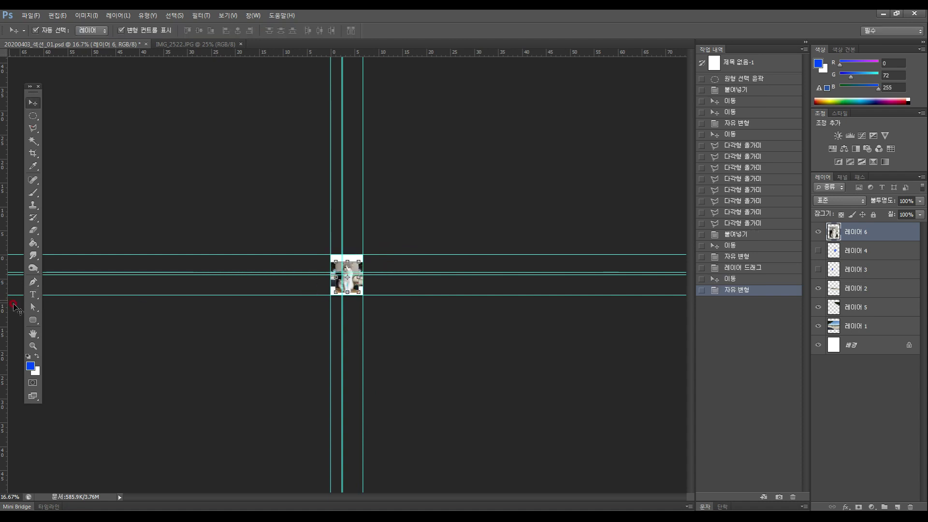
Step: Hide 레이어 2, 레이어 5 and 레이어 1 so only the cat photo shows over the white background
{"action": "double_click", "coordinate": [33, 333]}
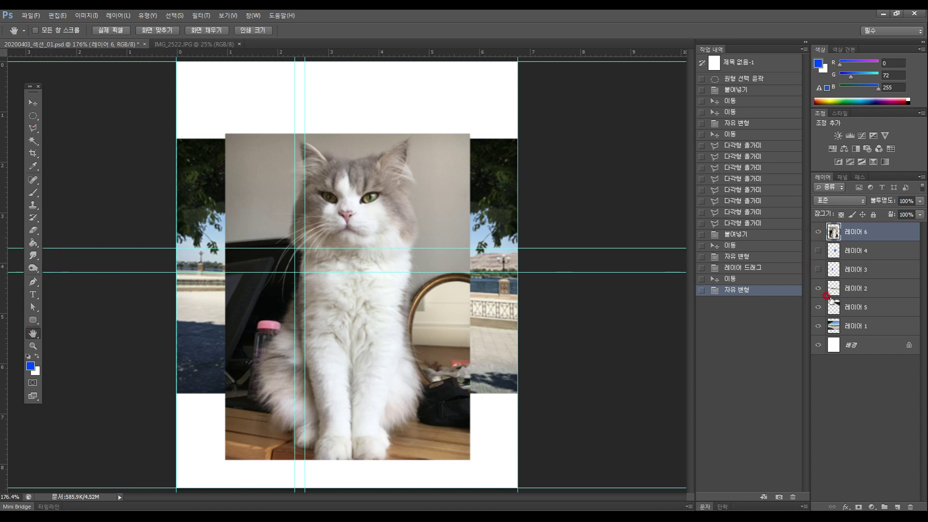
{"action": "left_click_drag", "start_coordinate": [818, 290], "coordinate": [818, 328]}
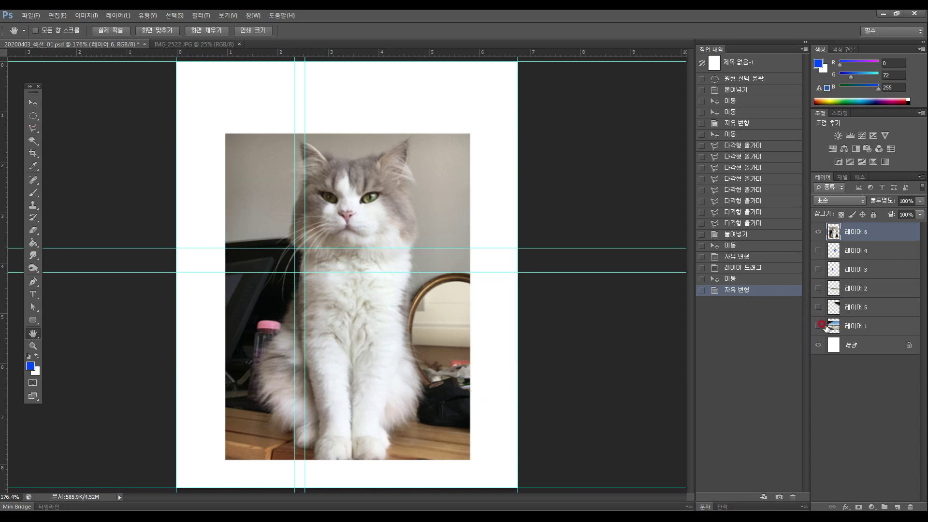
{"action": "left_click_drag", "start_coordinate": [820, 249], "coordinate": [820, 313]}
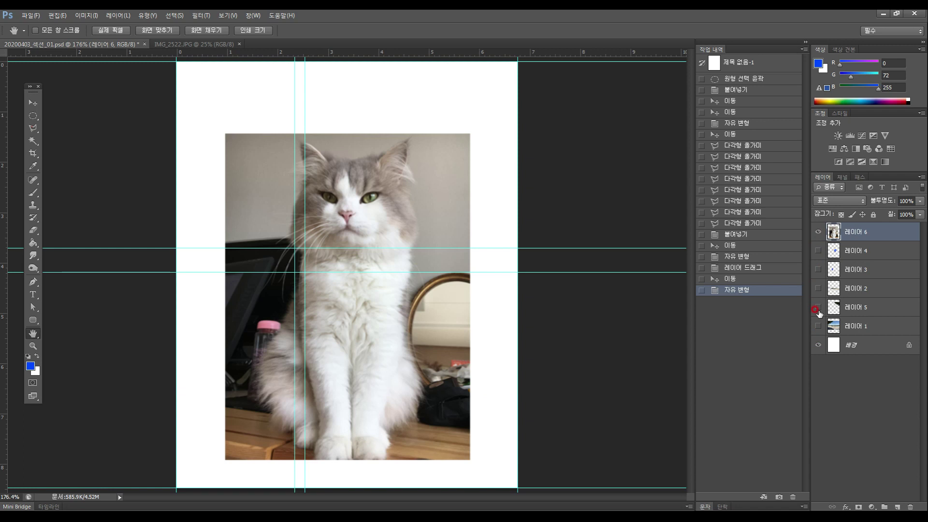
Step: Enlarge the cat photo to nearly fill the canvas, apply the transform and centre the layer on the page
{"action": "left_click", "coordinate": [33, 103]}
{"action": "left_click_drag", "start_coordinate": [374, 313], "coordinate": [335, 250]}
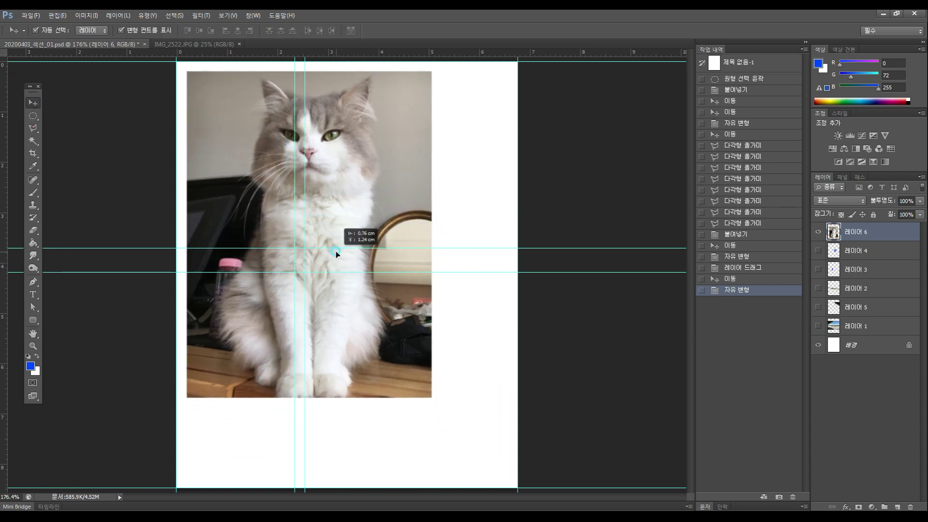
{"action": "left_click_drag", "start_coordinate": [432, 397], "coordinate": [507, 464]}
{"action": "key", "text": "Return"}
{"action": "left_click_drag", "start_coordinate": [428, 402], "coordinate": [440, 404]}
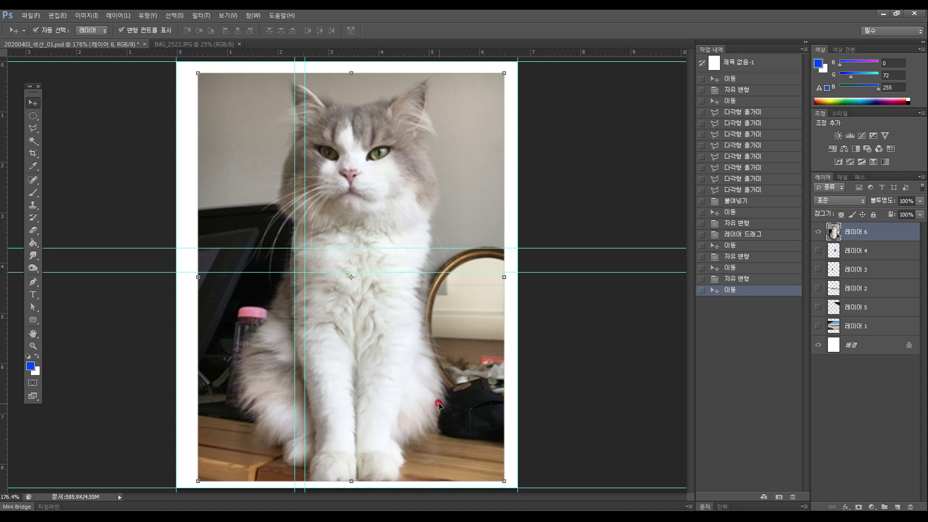
Step: Trace a closed Polygonal Lasso selection around the whole cat, from the ears down around the body and paws
{"action": "left_click", "coordinate": [33, 128]}
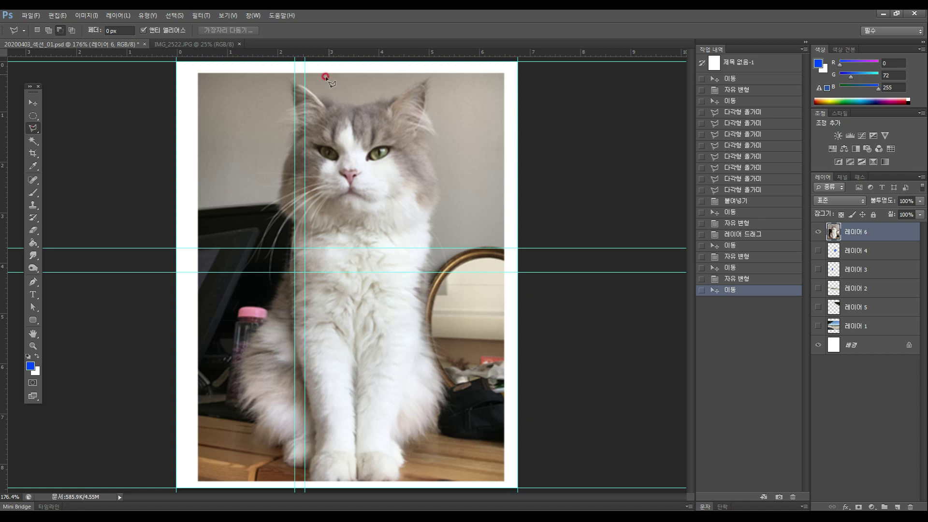
{"action": "left_click", "coordinate": [296, 83]}
{"action": "left_click", "coordinate": [323, 98]}
{"action": "left_click", "coordinate": [347, 102]}
{"action": "left_click", "coordinate": [360, 103]}
{"action": "left_click", "coordinate": [379, 97]}
{"action": "left_click", "coordinate": [399, 94]}
{"action": "left_click", "coordinate": [437, 72]}
{"action": "left_click", "coordinate": [429, 112]}
{"action": "left_click", "coordinate": [433, 124]}
{"action": "left_click", "coordinate": [440, 138]}
{"action": "left_click", "coordinate": [431, 142]}
{"action": "left_click", "coordinate": [432, 155]}
{"action": "left_click", "coordinate": [436, 171]}
{"action": "left_click", "coordinate": [440, 188]}
{"action": "left_click", "coordinate": [441, 204]}
{"action": "left_click", "coordinate": [434, 212]}
{"action": "left_click", "coordinate": [432, 241]}
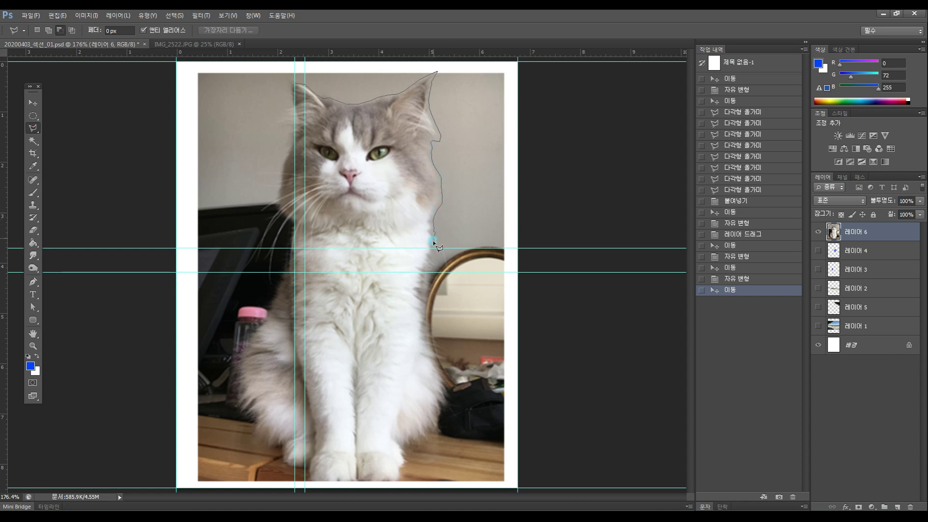
{"action": "left_click", "coordinate": [437, 281]}
{"action": "left_click", "coordinate": [429, 291]}
{"action": "left_click", "coordinate": [435, 316]}
{"action": "left_click", "coordinate": [443, 347]}
{"action": "left_click", "coordinate": [451, 357]}
{"action": "left_click", "coordinate": [445, 367]}
{"action": "left_click", "coordinate": [446, 396]}
{"action": "left_click", "coordinate": [437, 409]}
{"action": "left_click", "coordinate": [440, 429]}
{"action": "left_click", "coordinate": [410, 456]}
{"action": "left_click", "coordinate": [391, 487]}
{"action": "left_click", "coordinate": [305, 475]}
{"action": "left_click", "coordinate": [283, 468]}
{"action": "left_click", "coordinate": [274, 455]}
{"action": "left_click", "coordinate": [257, 452]}
{"action": "left_click", "coordinate": [236, 344]}
{"action": "left_click", "coordinate": [251, 427]}
{"action": "left_click", "coordinate": [237, 414]}
{"action": "left_click", "coordinate": [228, 400]}
{"action": "left_click", "coordinate": [226, 385]}
{"action": "left_click", "coordinate": [227, 369]}
{"action": "left_click", "coordinate": [230, 353]}
{"action": "left_click", "coordinate": [260, 315]}
{"action": "left_click", "coordinate": [272, 296]}
{"action": "left_click", "coordinate": [278, 275]}
{"action": "left_click", "coordinate": [285, 252]}
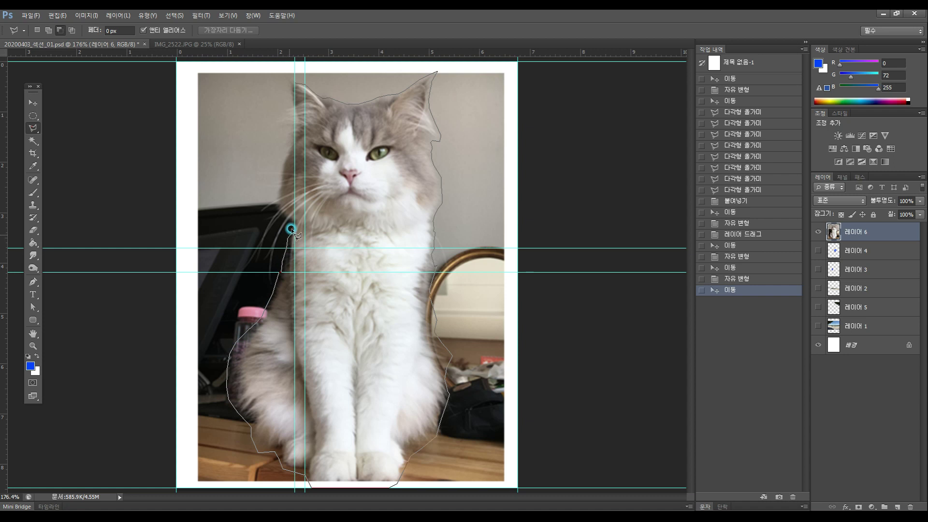
{"action": "left_click", "coordinate": [289, 209]}
{"action": "left_click", "coordinate": [286, 217]}
{"action": "left_click", "coordinate": [275, 202]}
{"action": "left_click", "coordinate": [278, 152]}
{"action": "left_click", "coordinate": [289, 127]}
{"action": "left_click", "coordinate": [276, 108]}
{"action": "left_click", "coordinate": [282, 104]}
{"action": "double_click", "coordinate": [302, 73]}
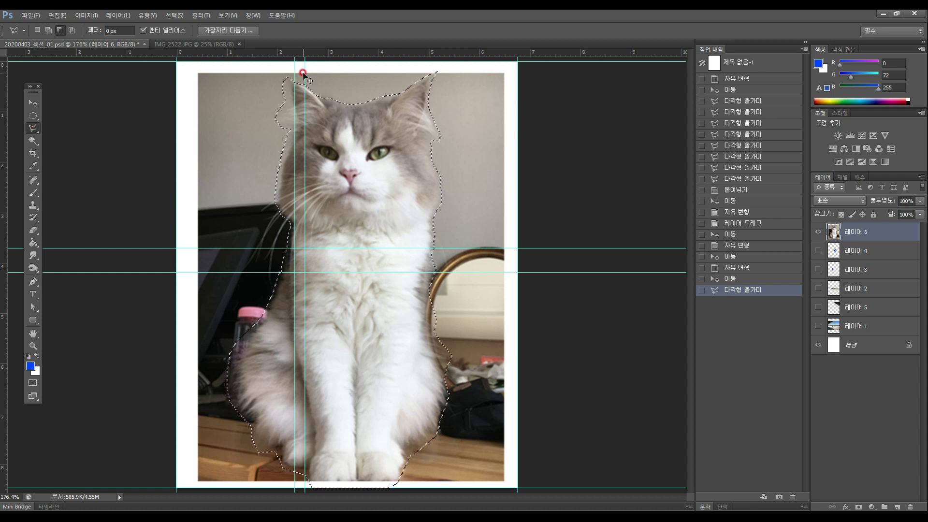
Step: Copy the selected cat onto a new layer and hide 레이어 6 to view the hard-edged cutout
{"action": "key", "text": "ctrl+c"}
{"action": "key", "text": "ctrl+v"}
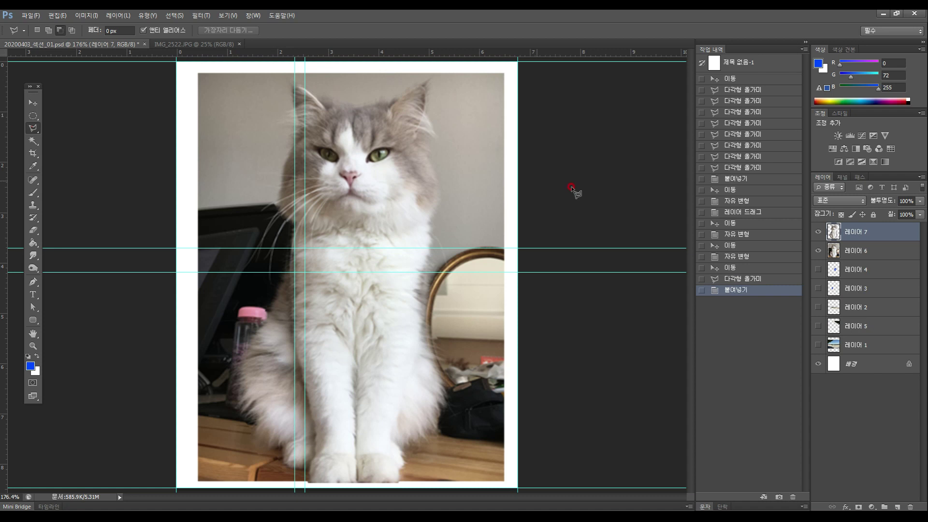
{"action": "left_click", "coordinate": [818, 251]}
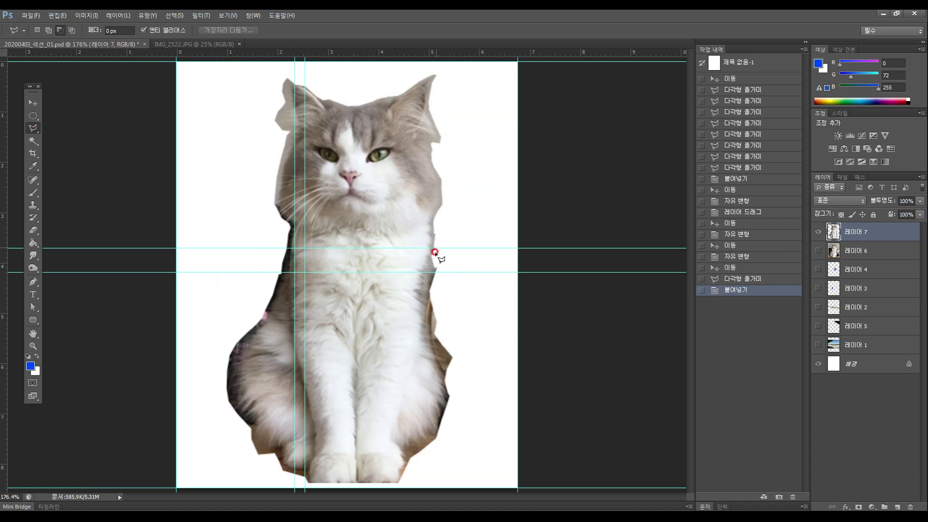
Step: Undo the pasted cat cutout and show the cat photo layer 레이어 6 again
{"action": "key", "text": "ctrl+z"}
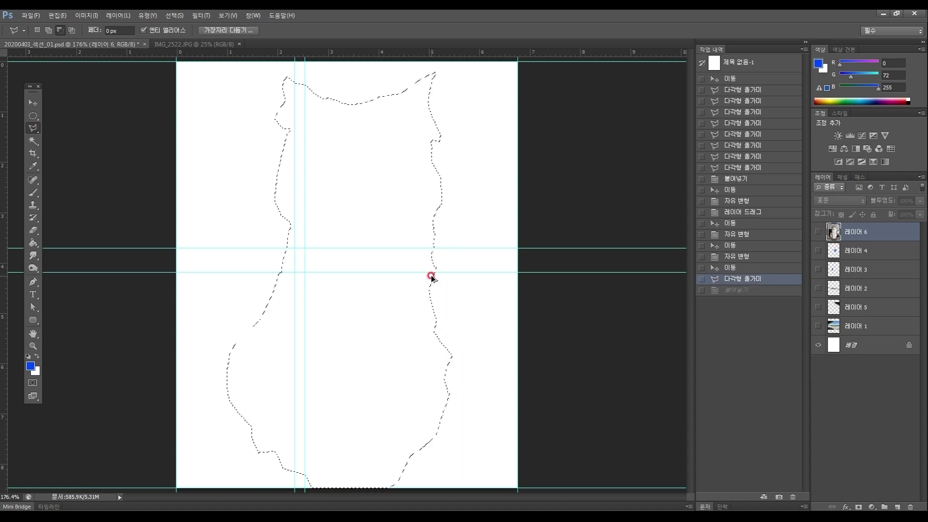
{"action": "left_click", "coordinate": [818, 232]}
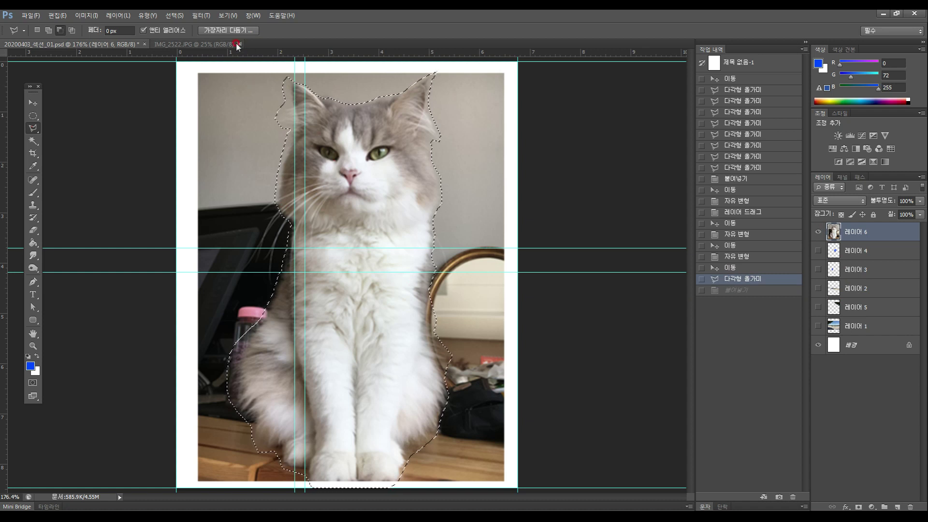
{"action": "left_click", "coordinate": [179, 16]}
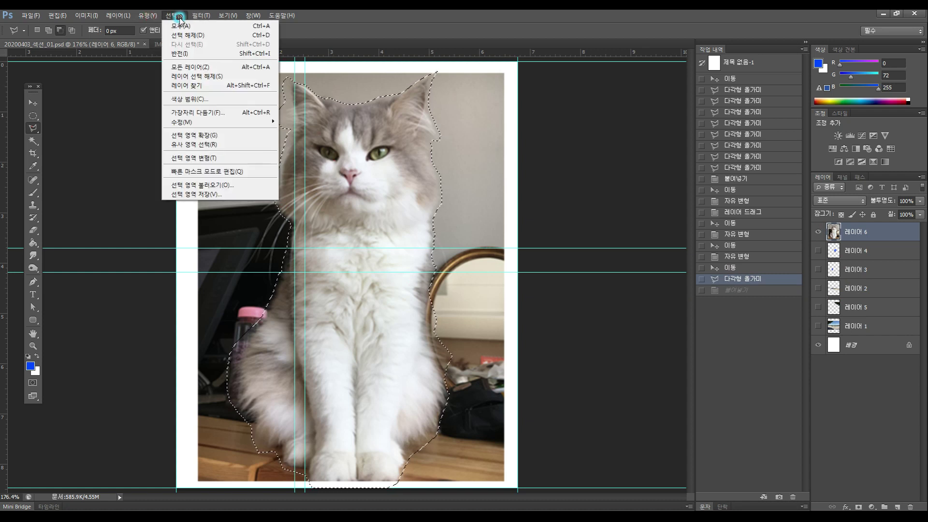
{"action": "left_click", "coordinate": [198, 16]}
{"action": "left_click", "coordinate": [178, 16]}
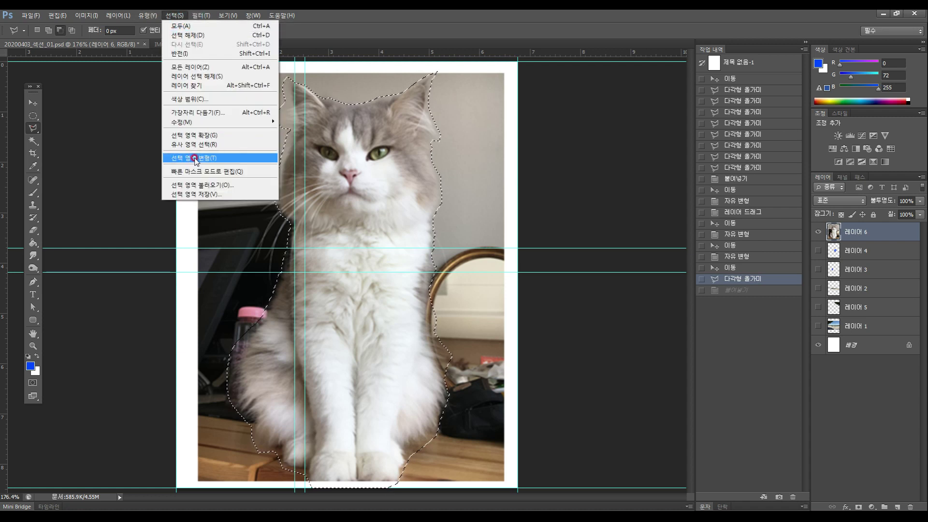
{"action": "left_click", "coordinate": [192, 99]}
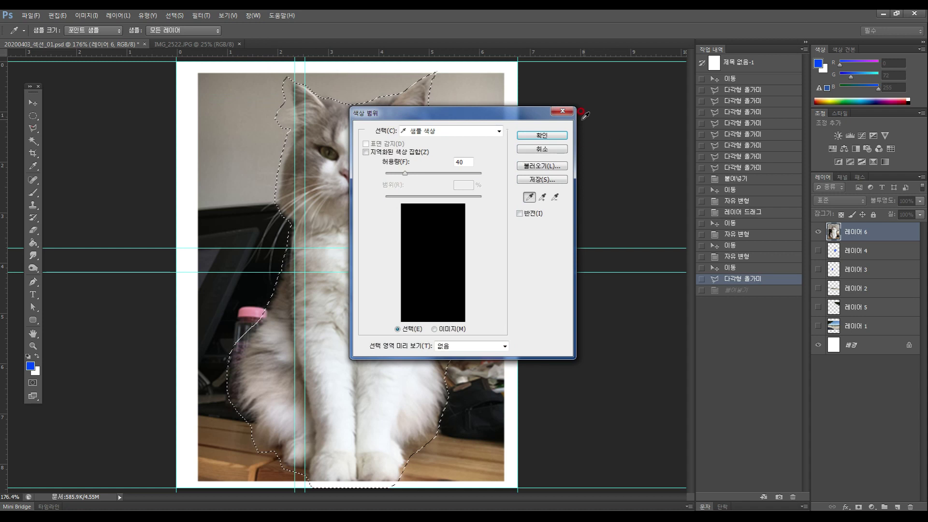
{"action": "left_click", "coordinate": [562, 111]}
Step: Feather the cat selection with a radius of 10 pixels
{"action": "left_click", "coordinate": [174, 15]}
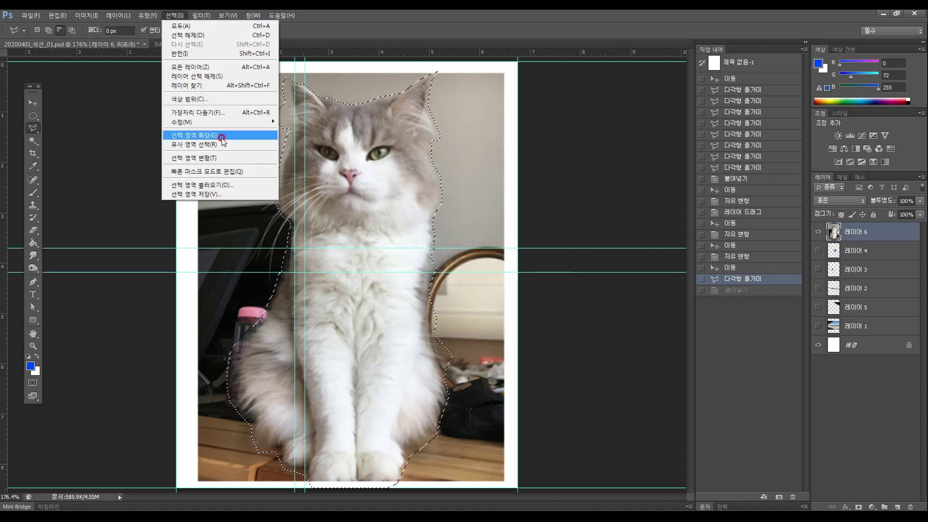
{"action": "mouse_move", "coordinate": [189, 126]}
{"action": "left_click", "coordinate": [317, 159]}
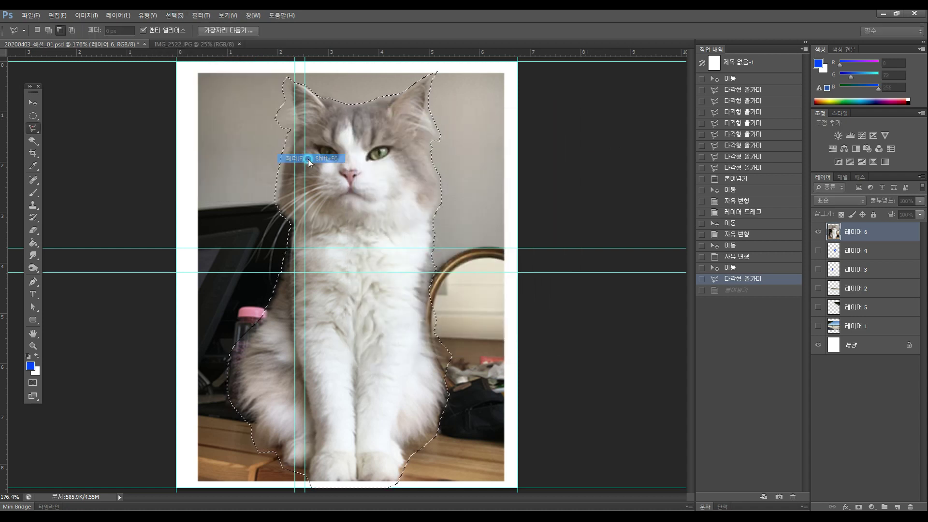
{"action": "left_click_drag", "start_coordinate": [432, 91], "coordinate": [585, 102]}
{"action": "type", "text": "10"}
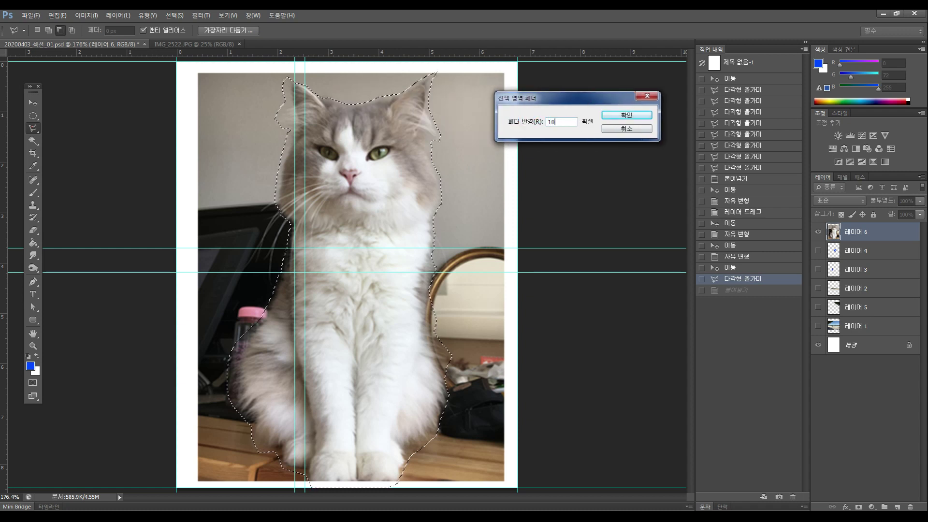
{"action": "key", "text": "Return"}
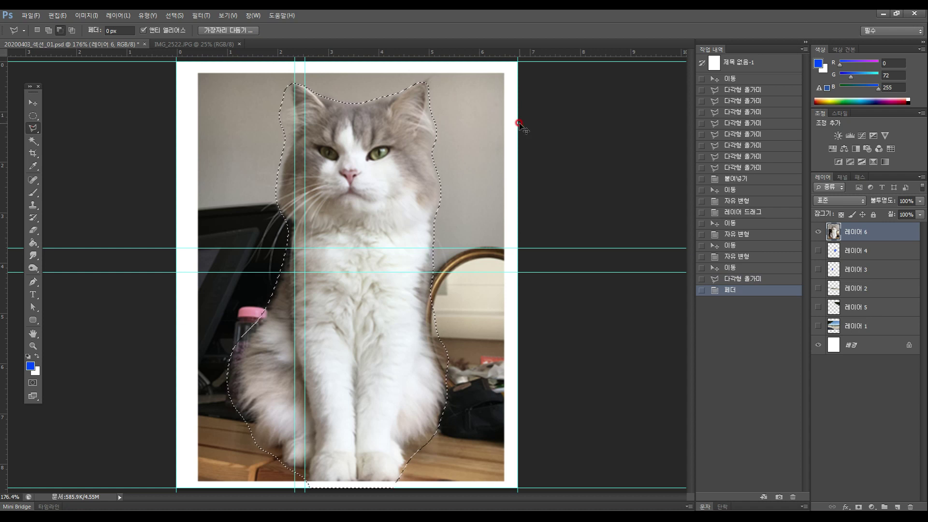
Step: Copy the feathered cat selection onto a new layer and hide the original cat photo layer 레이어 6
{"action": "key", "text": "ctrl+c"}
{"action": "key", "text": "ctrl+v"}
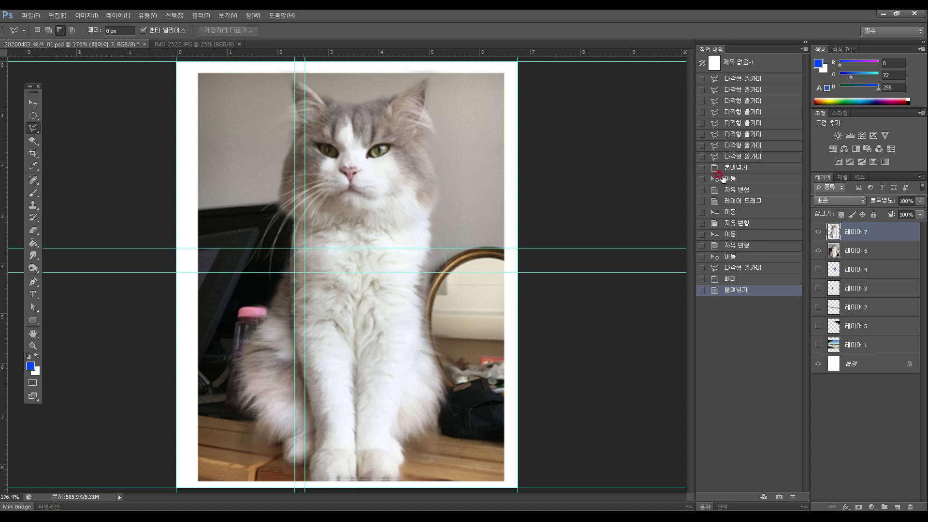
{"action": "left_click", "coordinate": [817, 250]}
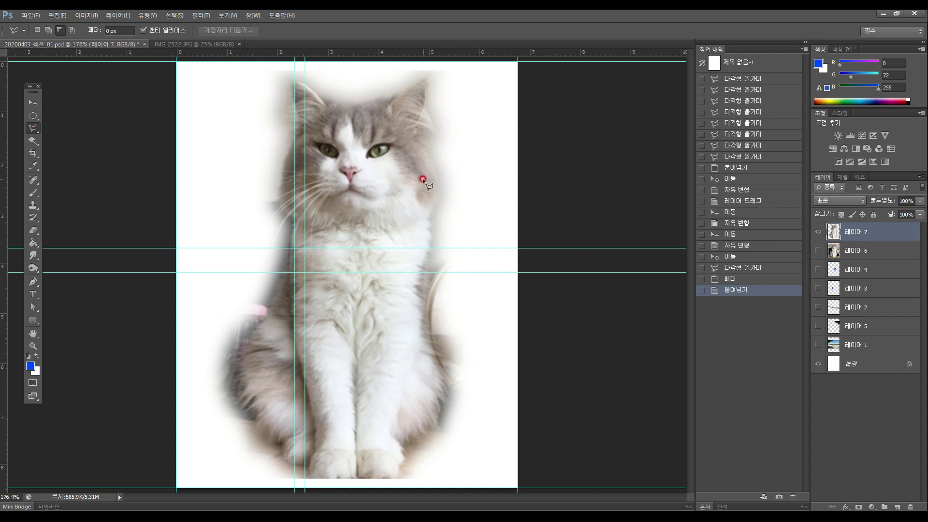
Step: Hide the cat cutout layer 레이어 7 and show the foliage layer 레이어 5 and railing layer 레이어 2, keeping the blue shape layers hidden
{"action": "left_click", "coordinate": [33, 104]}
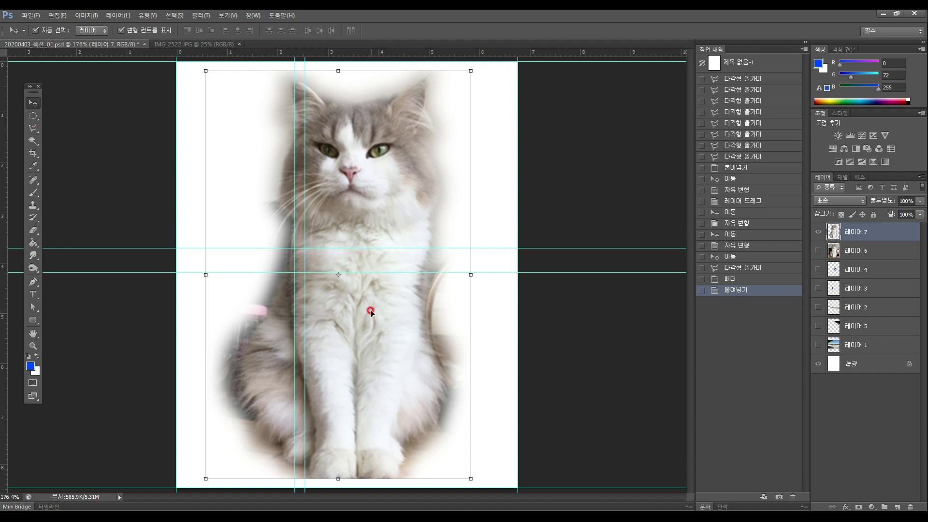
{"action": "left_click", "coordinate": [817, 233]}
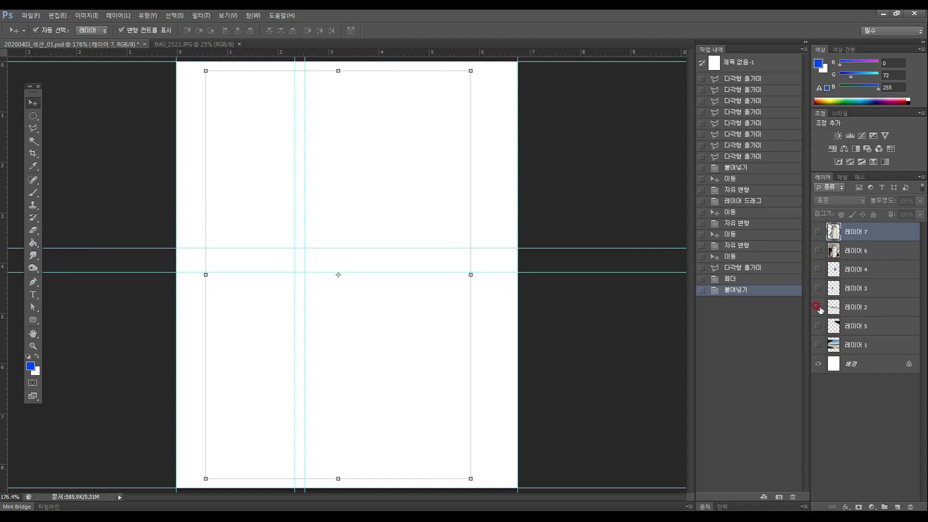
{"action": "left_click_drag", "start_coordinate": [817, 325], "coordinate": [816, 271]}
{"action": "left_click", "coordinate": [816, 269]}
{"action": "left_click", "coordinate": [816, 268]}
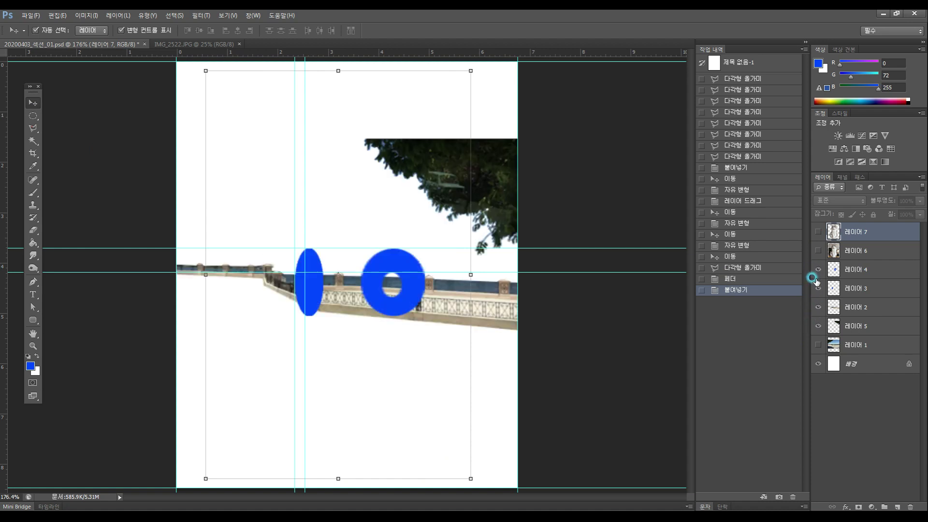
{"action": "left_click", "coordinate": [816, 270]}
{"action": "left_click", "coordinate": [817, 288]}
Step: With the foliage layer 레이어 5 active, draw a large polygonal lasso selection across the foliage and railing in add-to-selection mode
{"action": "left_click", "coordinate": [862, 327]}
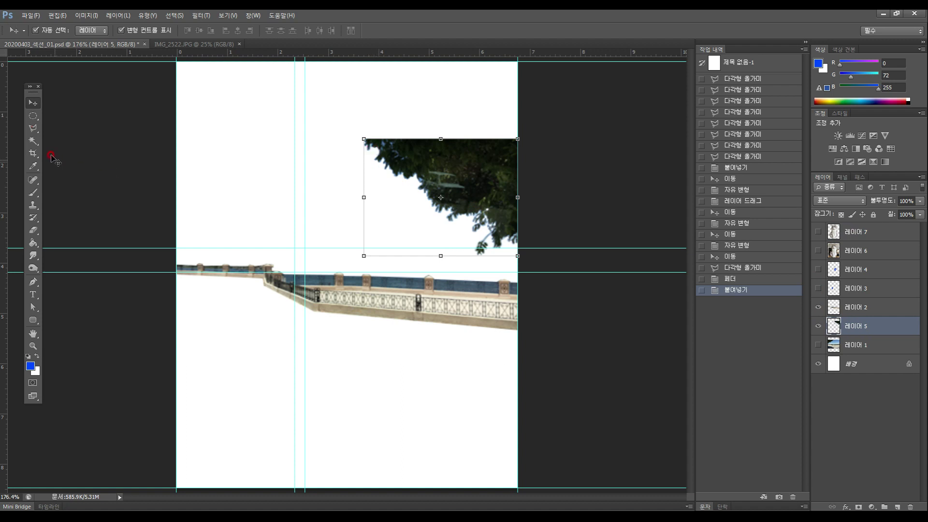
{"action": "left_click", "coordinate": [33, 128]}
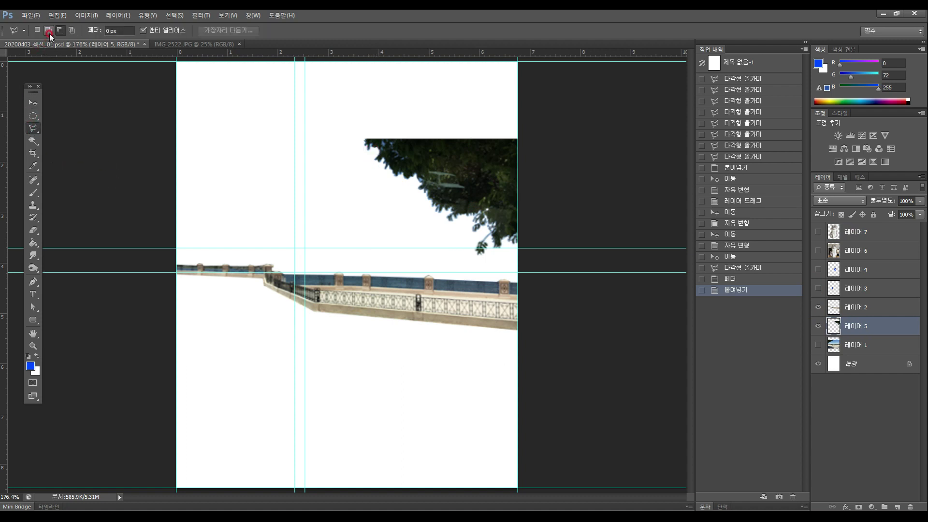
{"action": "left_click", "coordinate": [74, 32]}
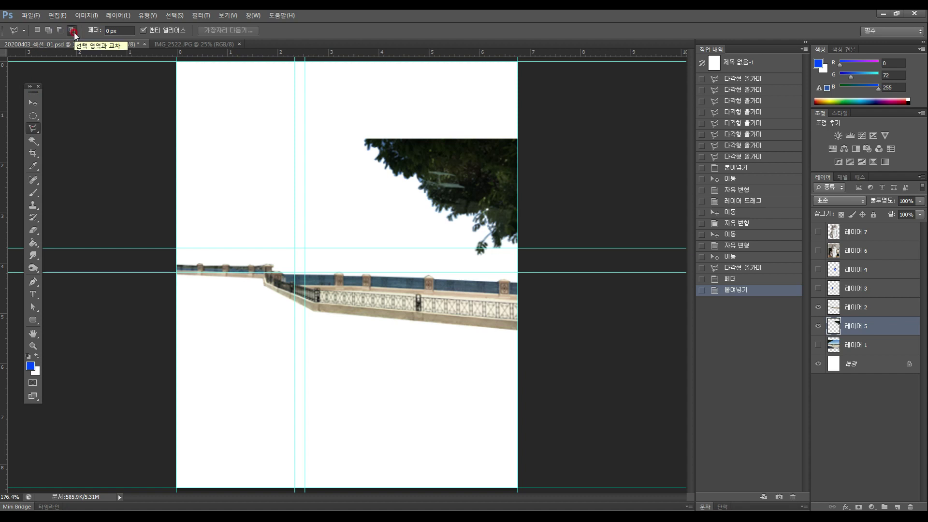
{"action": "left_click", "coordinate": [48, 30]}
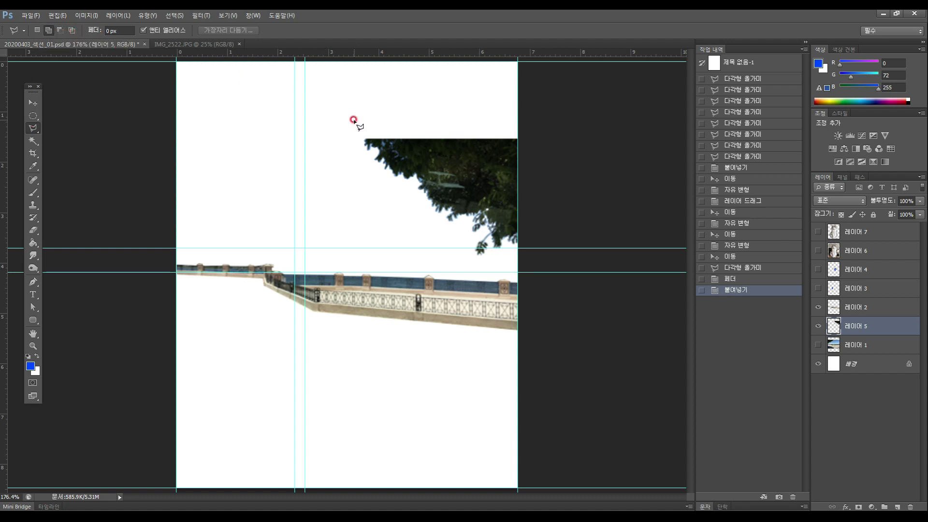
{"action": "left_click", "coordinate": [358, 175]}
{"action": "left_click", "coordinate": [462, 197]}
{"action": "left_click", "coordinate": [482, 263]}
{"action": "left_click", "coordinate": [444, 333]}
{"action": "left_click", "coordinate": [403, 344]}
{"action": "left_click", "coordinate": [332, 327]}
{"action": "left_click", "coordinate": [241, 272]}
{"action": "left_click", "coordinate": [255, 219]}
{"action": "left_click", "coordinate": [288, 182]}
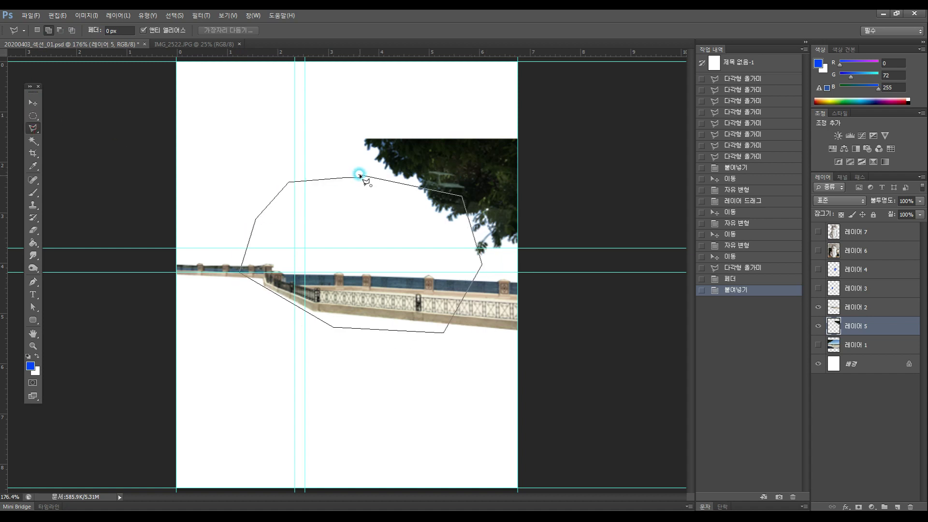
{"action": "left_click", "coordinate": [358, 176]}
Step: Subtract a small five-sided polygonal area from the middle of the large lasso selection
{"action": "left_click", "coordinate": [60, 30]}
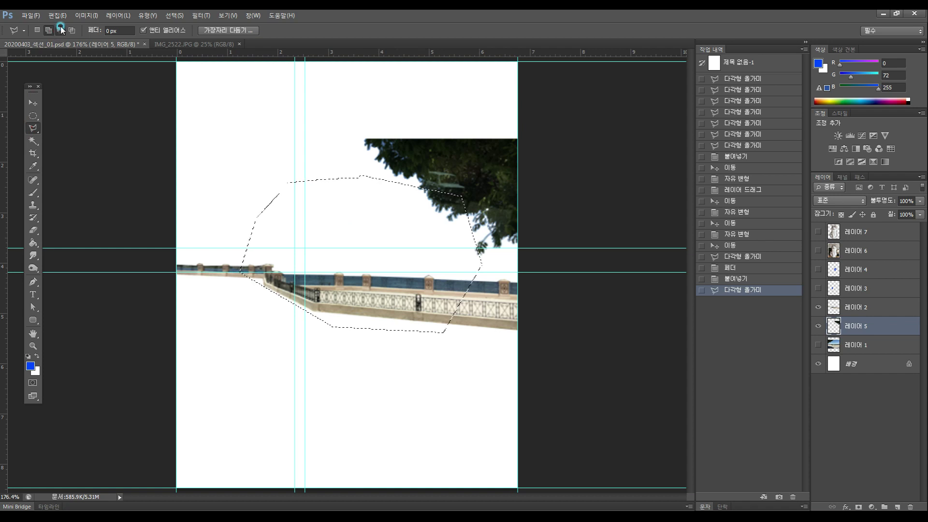
{"action": "left_click", "coordinate": [358, 222]}
{"action": "left_click", "coordinate": [396, 221]}
{"action": "left_click", "coordinate": [403, 241]}
{"action": "left_click", "coordinate": [394, 256]}
{"action": "left_click", "coordinate": [380, 255]}
{"action": "left_click", "coordinate": [356, 222]}
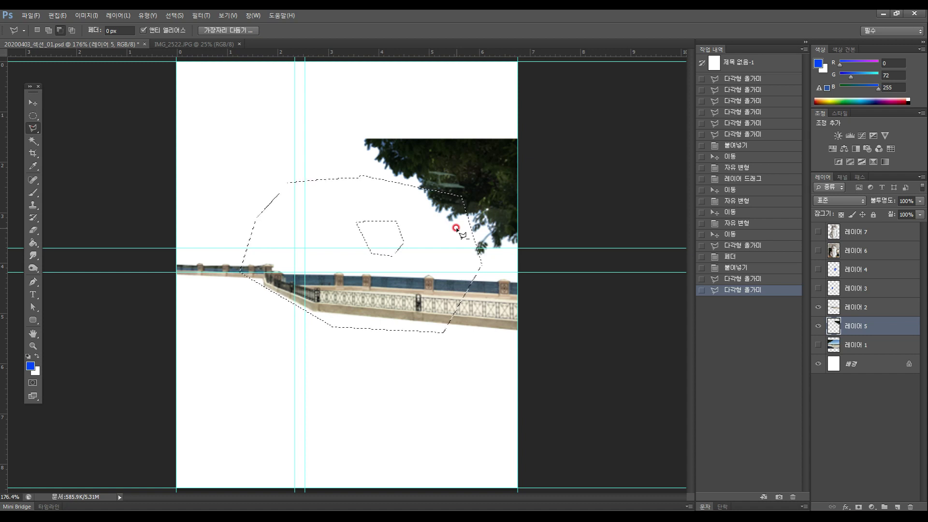
Step: Clear the polygonal selection with the Elliptical Marquee tool
{"action": "left_click", "coordinate": [34, 117]}
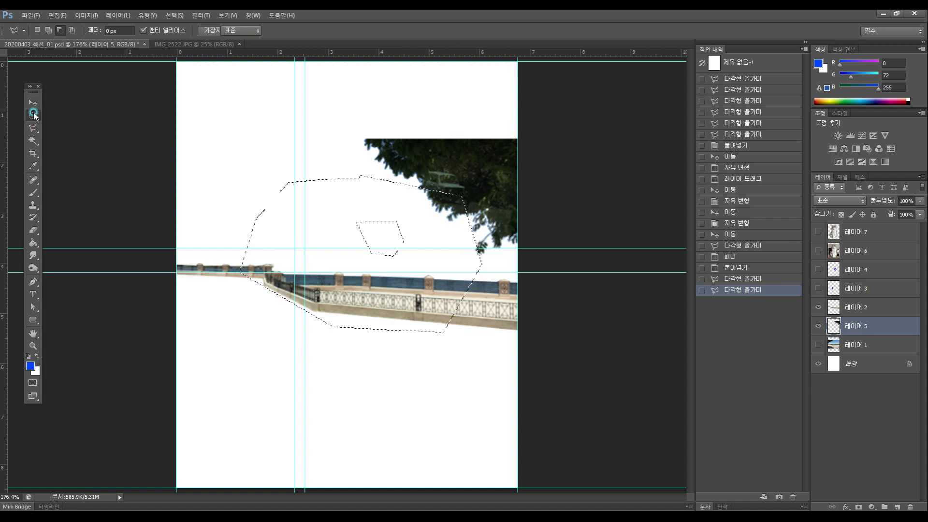
{"action": "left_click", "coordinate": [33, 103]}
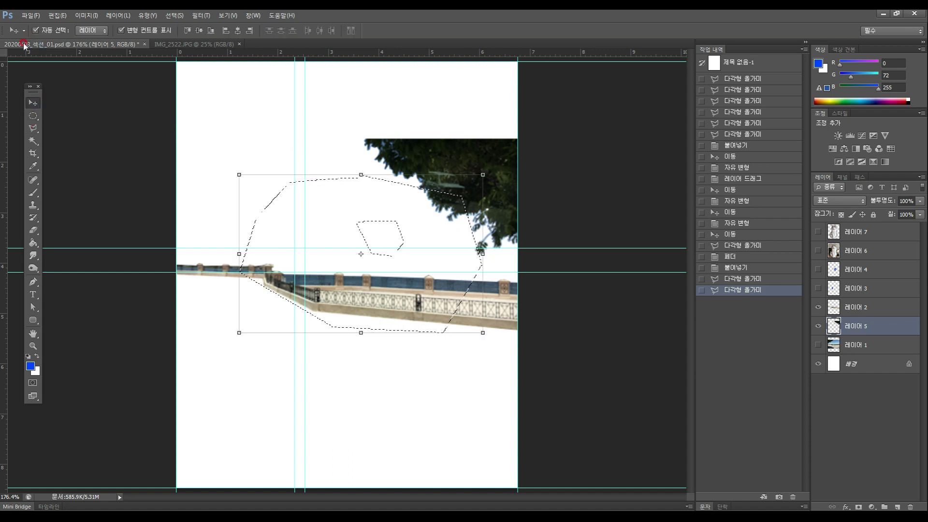
{"action": "left_click", "coordinate": [32, 115]}
{"action": "left_click", "coordinate": [321, 89]}
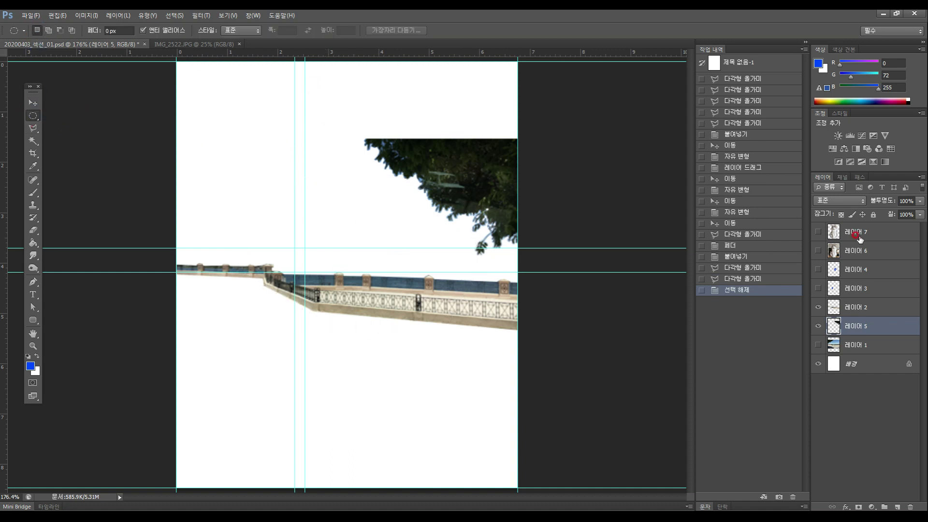
Step: Show the cat cutout layer 레이어 7 and landscape photo layer 레이어 1 with the foliage and railing layers, keeping the blue shapes hidden
{"action": "left_click", "coordinate": [818, 232]}
{"action": "left_click", "coordinate": [818, 307]}
{"action": "left_click", "coordinate": [818, 307]}
{"action": "left_click", "coordinate": [818, 288]}
{"action": "left_click", "coordinate": [817, 331]}
{"action": "left_click", "coordinate": [818, 331]}
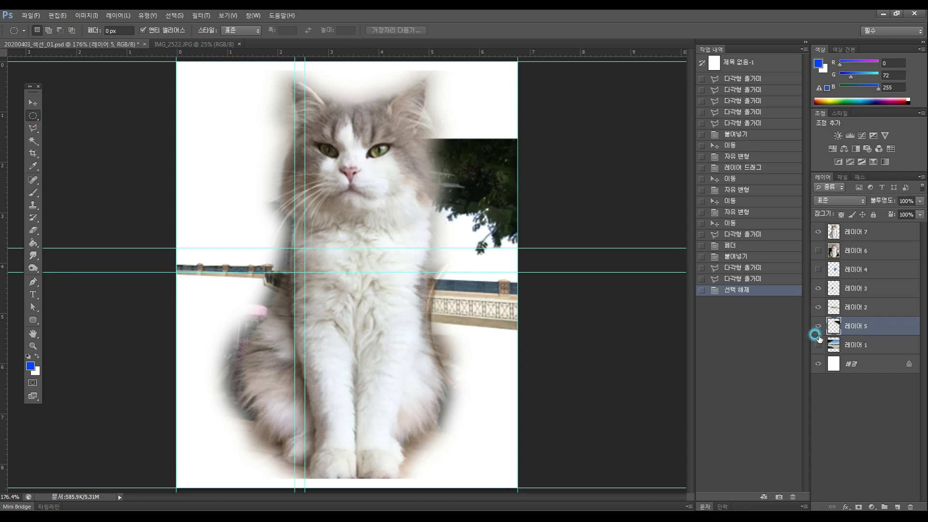
{"action": "left_click", "coordinate": [818, 344]}
{"action": "left_click", "coordinate": [819, 269]}
{"action": "left_click", "coordinate": [818, 288]}
{"action": "left_click", "coordinate": [510, 352]}
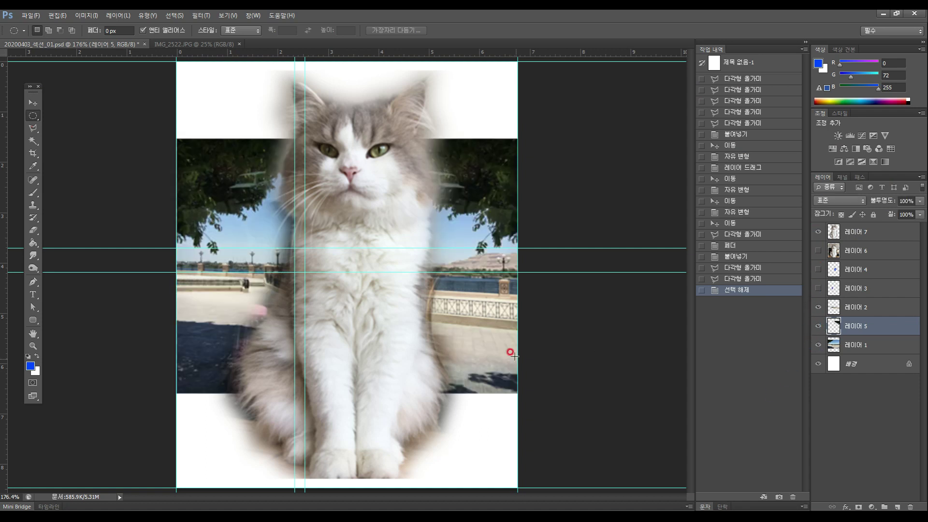
Step: Hide the cat cutout, railing, foliage and landscape photo layers so that only the white background remains shown
{"action": "left_click", "coordinate": [32, 102]}
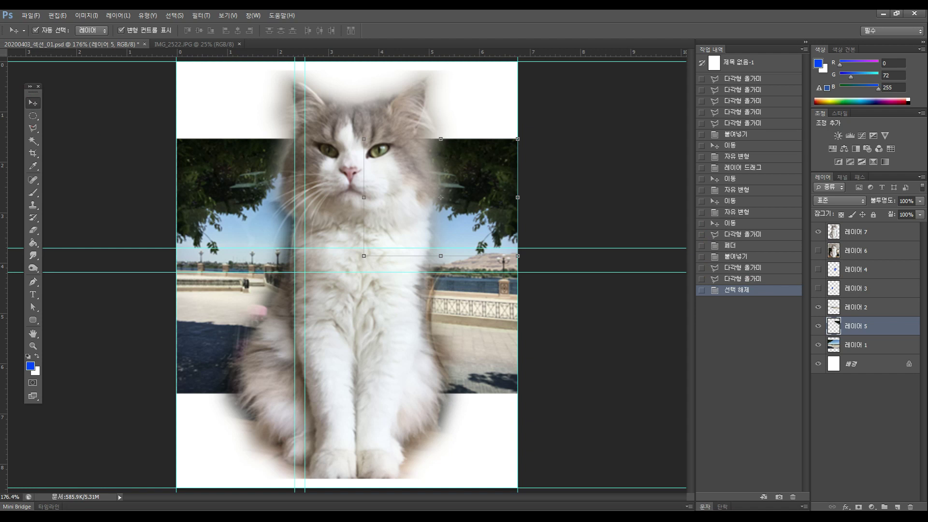
{"action": "left_click", "coordinate": [818, 232]}
{"action": "left_click", "coordinate": [840, 330]}
{"action": "left_click", "coordinate": [818, 307]}
{"action": "left_click", "coordinate": [818, 325]}
{"action": "left_click", "coordinate": [818, 345]}
{"action": "left_click", "coordinate": [818, 345]}
{"action": "left_click", "coordinate": [819, 345]}
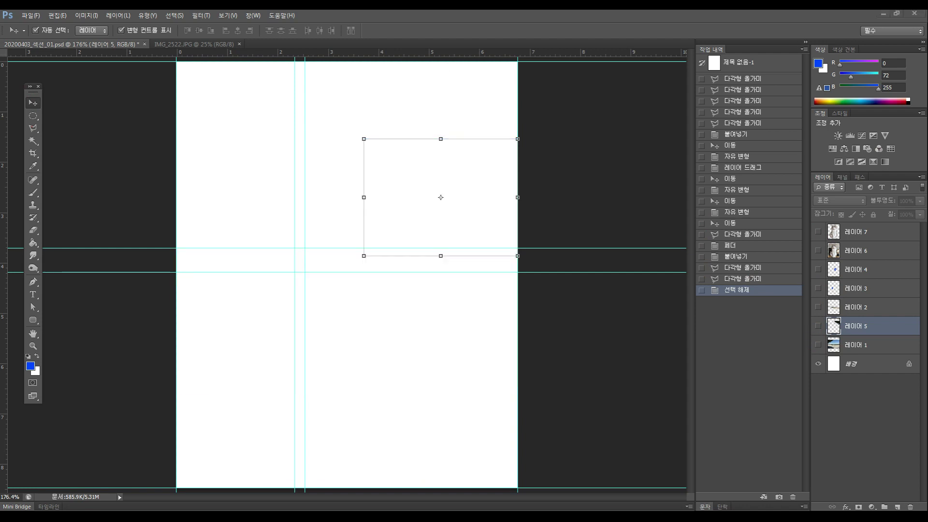
Step: Float the IMG_2522.JPG window and draw a large elliptical selection around the Santa figure
{"action": "left_click", "coordinate": [193, 44]}
{"action": "left_click_drag", "start_coordinate": [193, 44], "coordinate": [314, 55]}
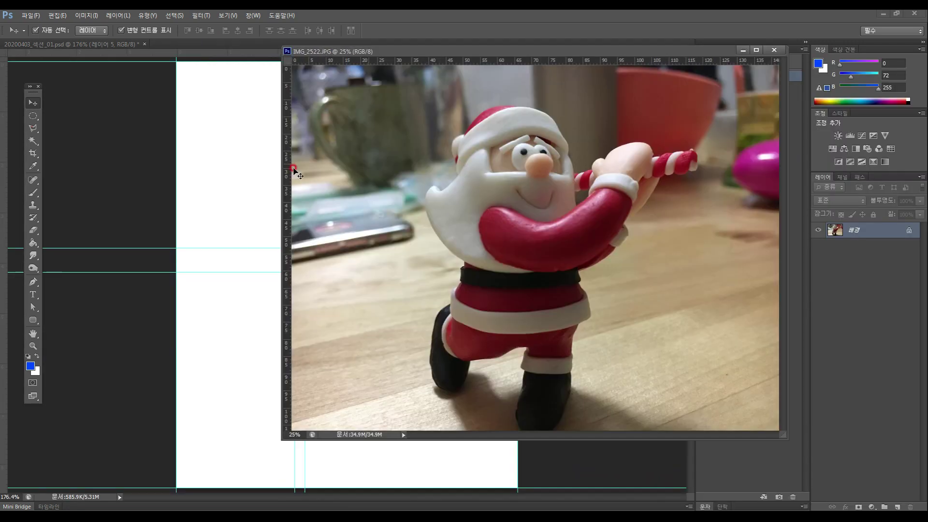
{"action": "left_click", "coordinate": [33, 115]}
{"action": "left_click_drag", "start_coordinate": [386, 87], "coordinate": [666, 359]}
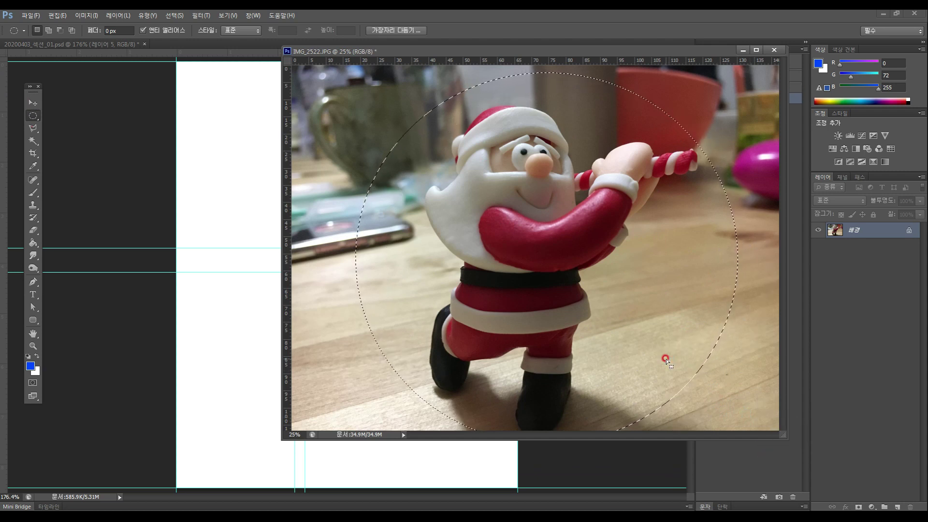
Step: Dock the Santa photo window again and try to paste the Santa selection into 20200403_색션_01.psd
{"action": "left_click", "coordinate": [31, 105]}
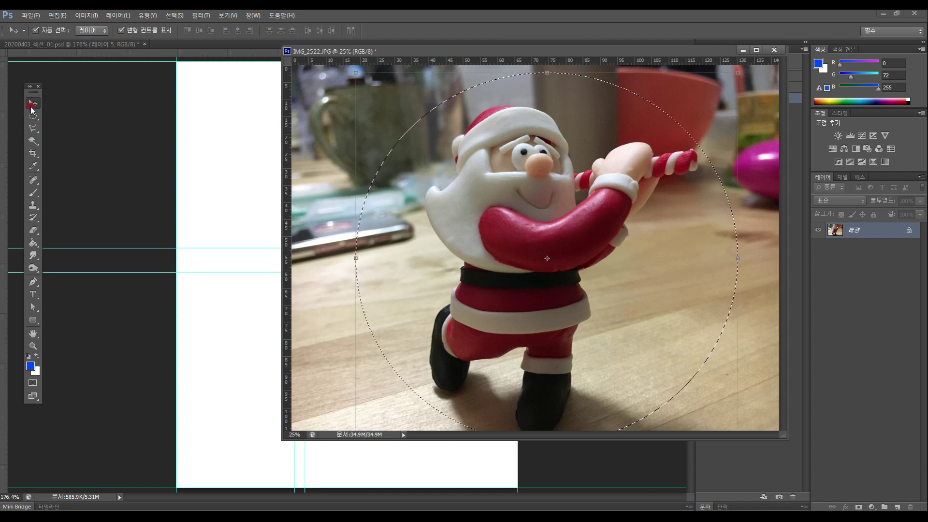
{"action": "left_click", "coordinate": [241, 145]}
{"action": "left_click", "coordinate": [371, 50]}
{"action": "left_click_drag", "start_coordinate": [371, 50], "coordinate": [407, 77]}
{"action": "left_click", "coordinate": [137, 44]}
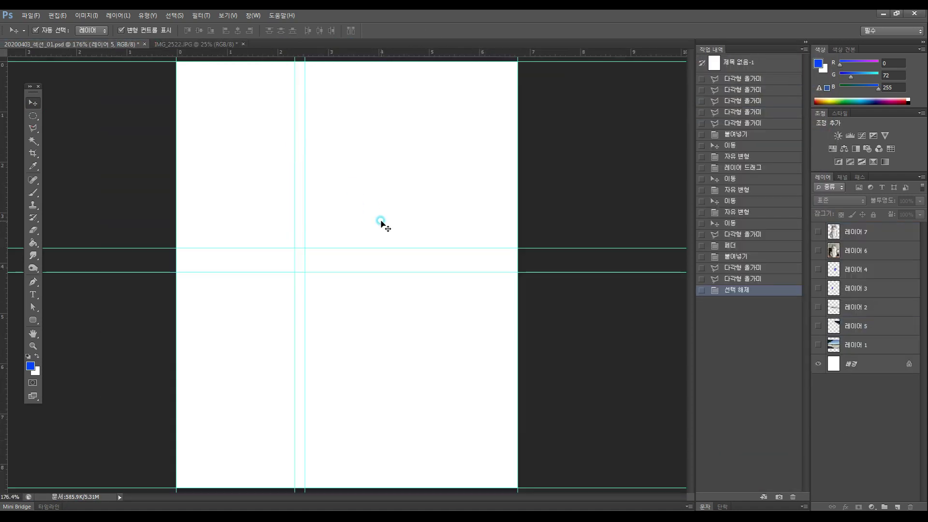
{"action": "key", "text": "ctrl+v"}
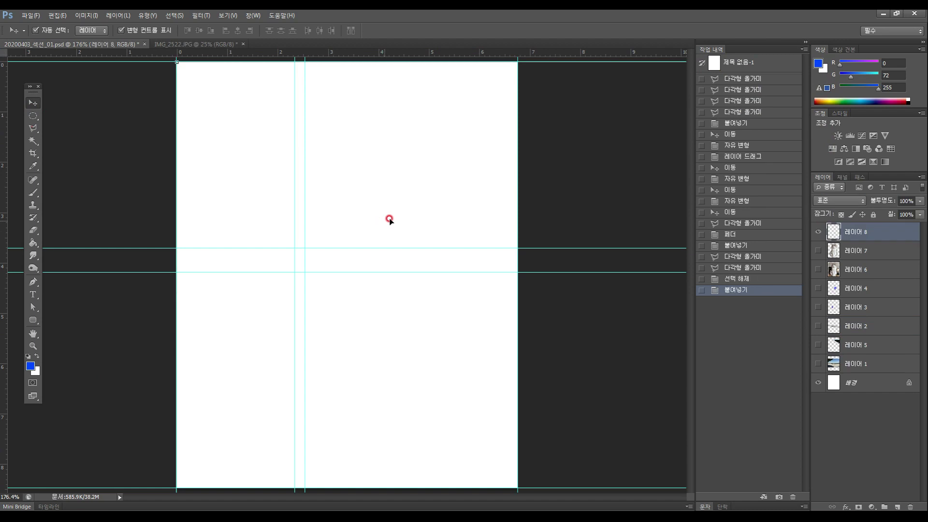
Step: Return to IMG_2522.JPG and copy the elliptical Santa selection onto a new layer
{"action": "left_click", "coordinate": [184, 44]}
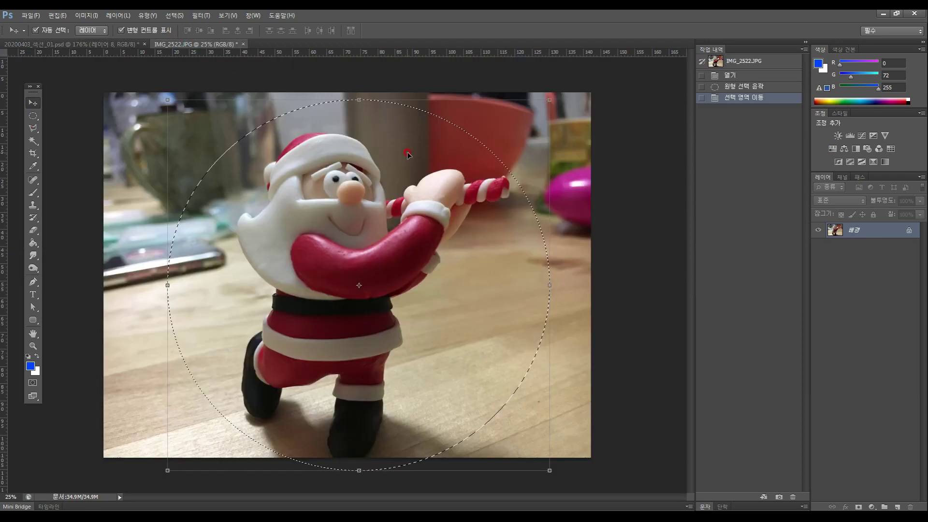
{"action": "left_click", "coordinate": [233, 47]}
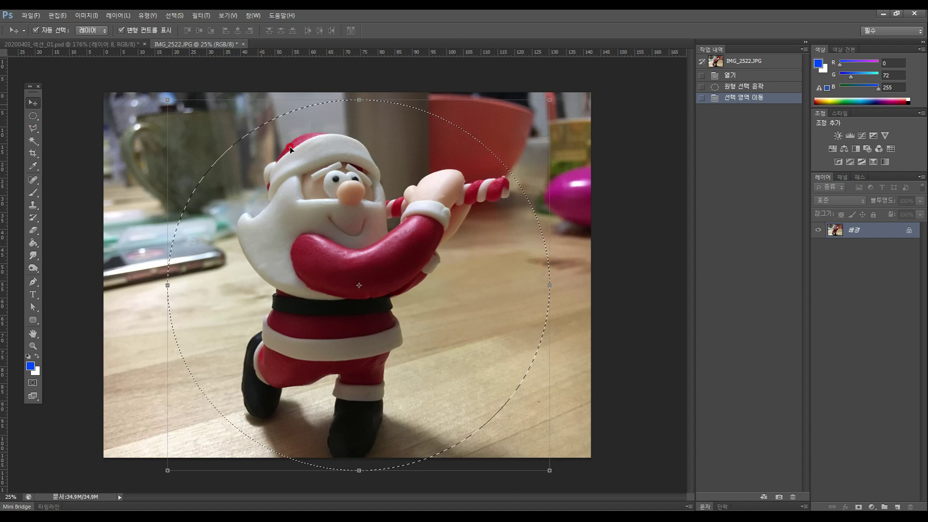
{"action": "left_click_drag", "start_coordinate": [372, 259], "coordinate": [108, 163]}
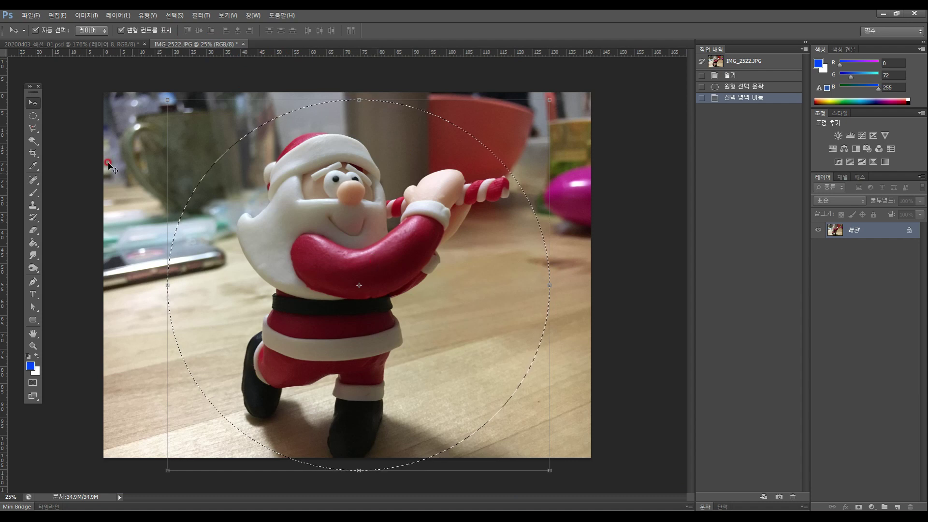
{"action": "left_click", "coordinate": [32, 115]}
{"action": "key", "text": "ctrl+v"}
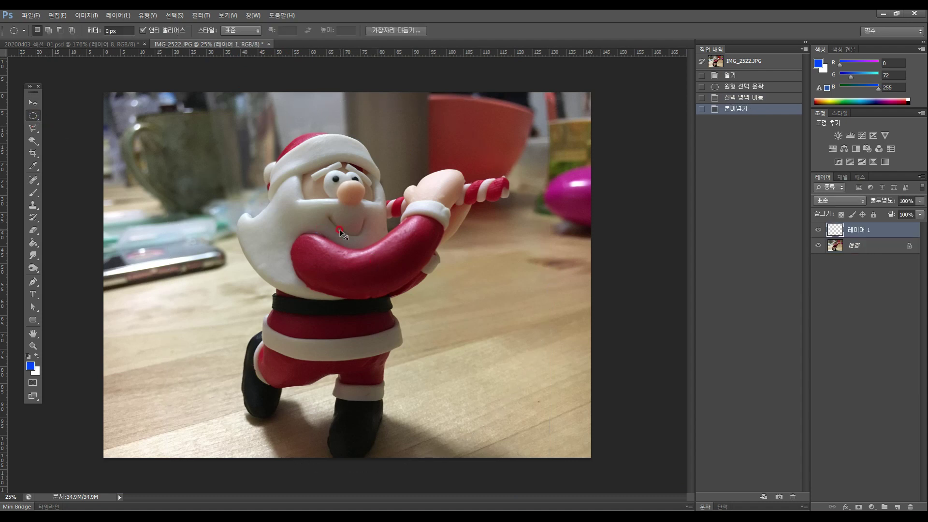
Step: Transfer the circular Santa cutout layer from the floated photo window into 20200403_색션_01.psd and close IMG_2522.JPG
{"action": "left_click", "coordinate": [33, 103]}
{"action": "left_click_drag", "start_coordinate": [259, 45], "coordinate": [502, 98]}
{"action": "left_click_drag", "start_coordinate": [595, 265], "coordinate": [301, 189]}
{"action": "left_click", "coordinate": [885, 97]}
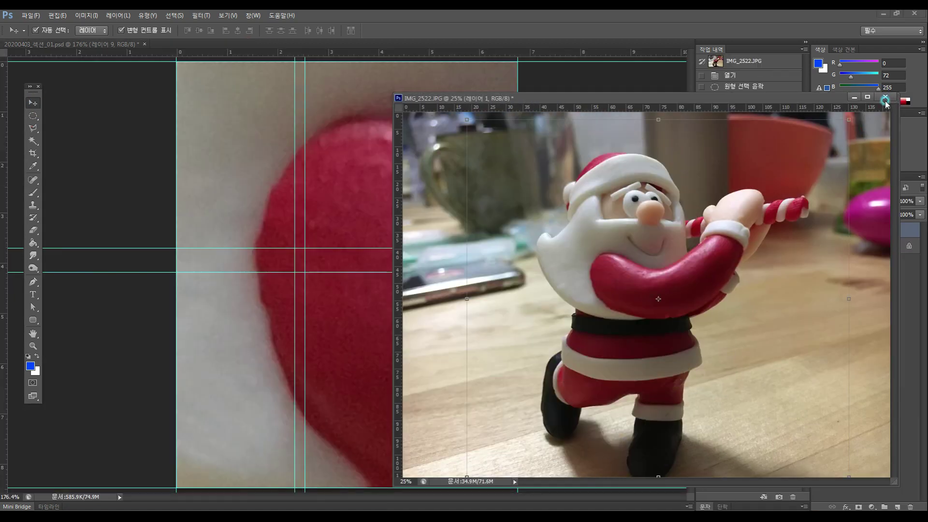
{"action": "left_click", "coordinate": [497, 199]}
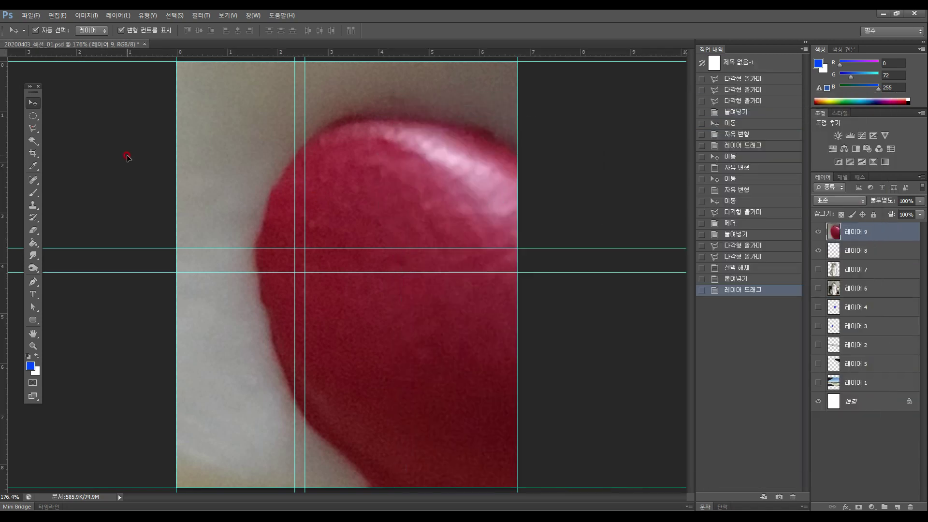
Step: Scale the oversized Santa cutout layer 레이어 9 down with Free Transform and place it on the page
{"action": "left_click", "coordinate": [33, 334]}
{"action": "left_click", "coordinate": [33, 345]}
{"action": "left_click", "coordinate": [417, 346], "text": "alt"}
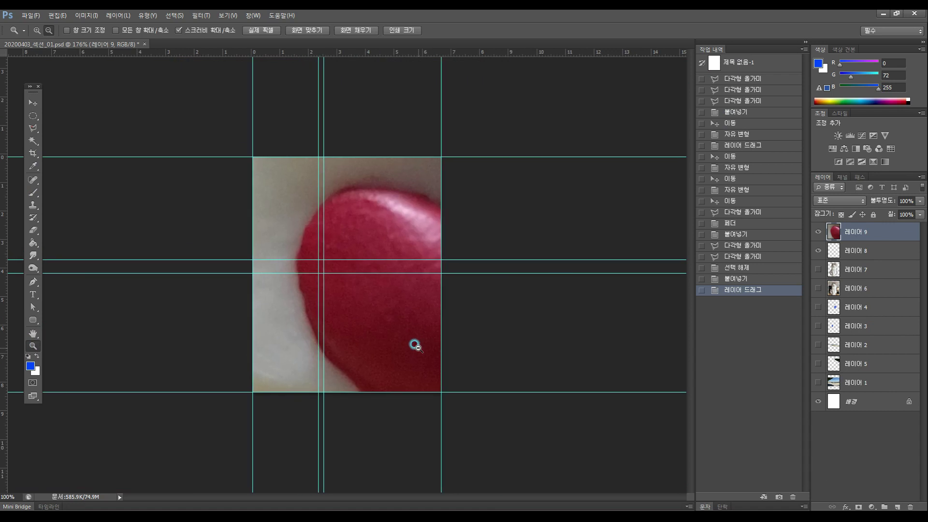
{"action": "left_click", "coordinate": [414, 345], "text": "alt"}
{"action": "left_click", "coordinate": [32, 103]}
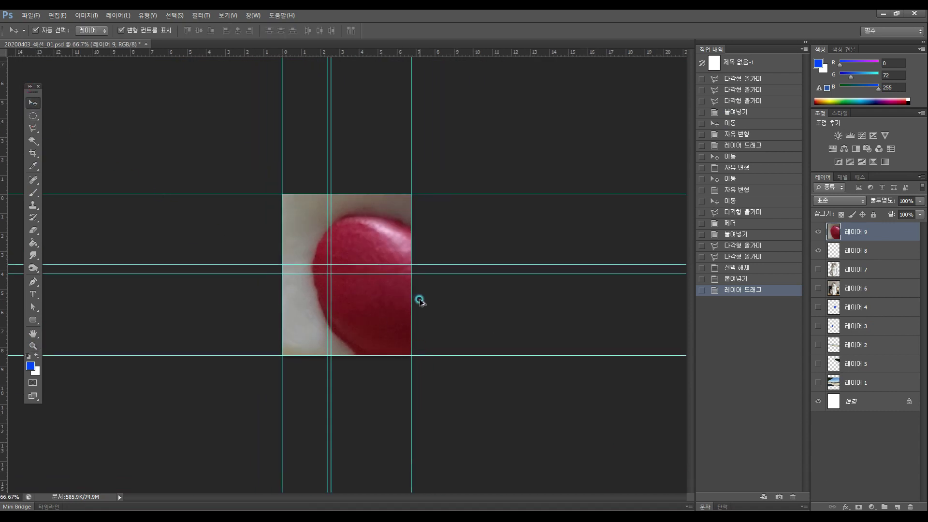
{"action": "left_click", "coordinate": [31, 348]}
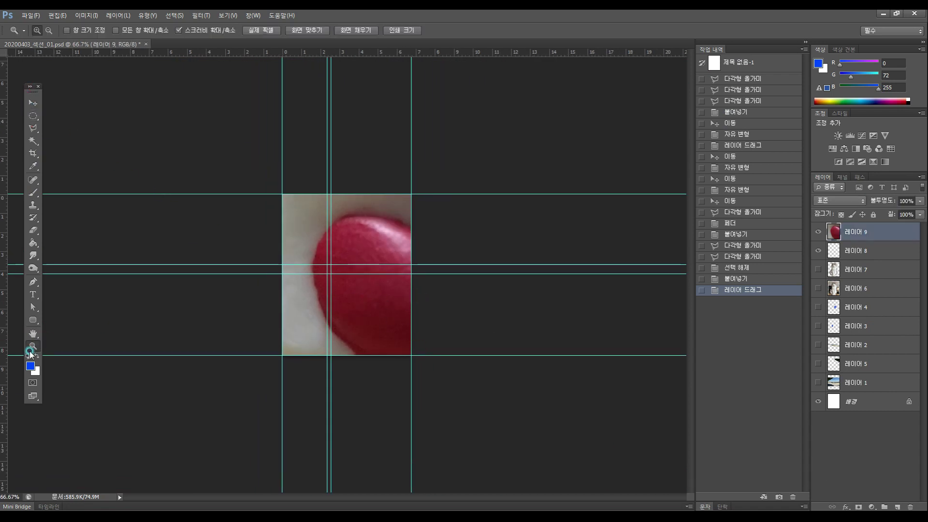
{"action": "left_click", "coordinate": [414, 308], "text": "alt"}
{"action": "left_click", "coordinate": [414, 308], "text": "alt"}
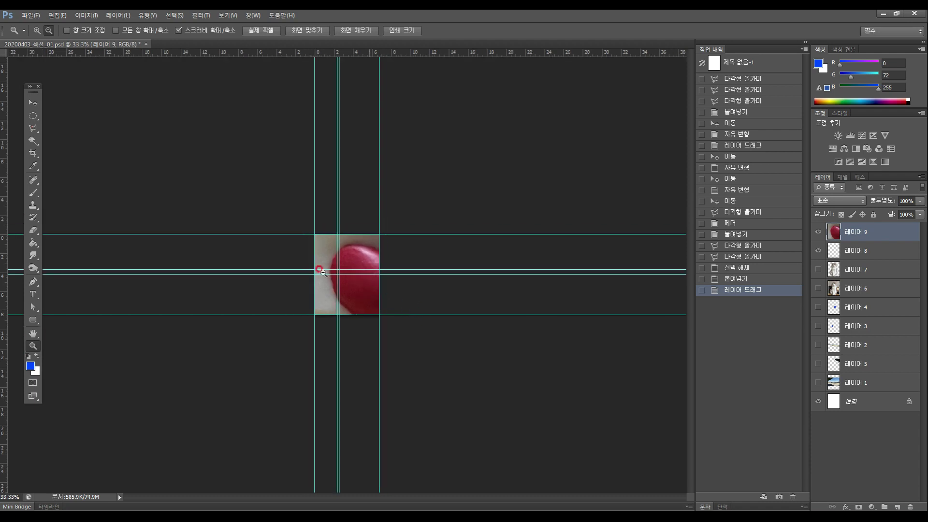
{"action": "left_click", "coordinate": [31, 102]}
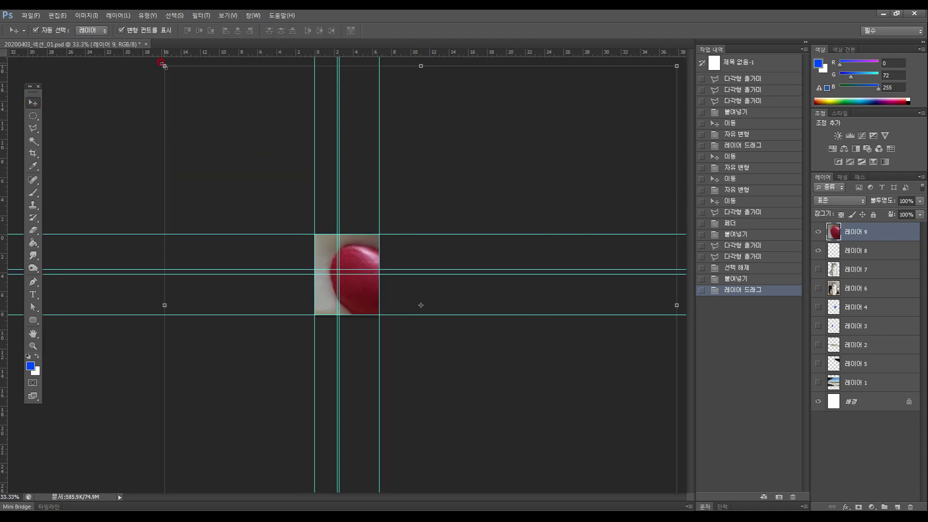
{"action": "left_click_drag", "start_coordinate": [161, 62], "coordinate": [273, 180]}
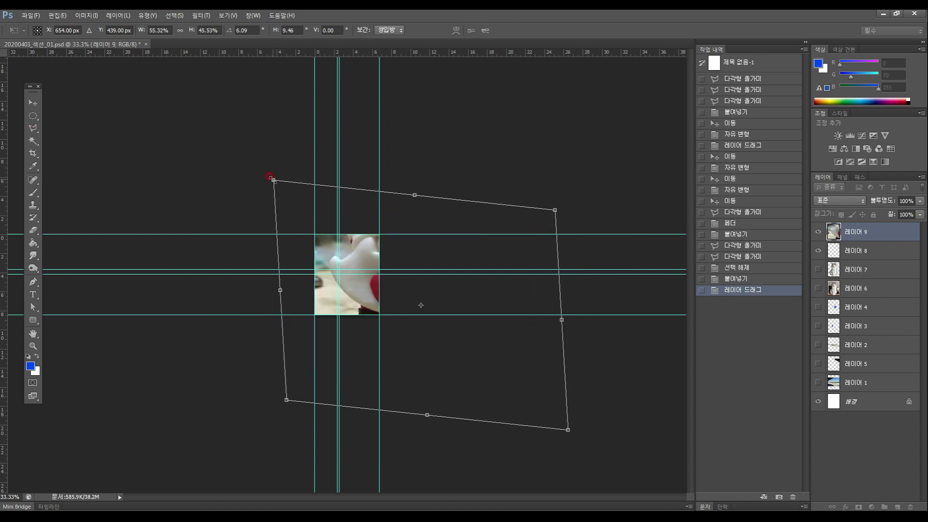
{"action": "key", "text": "Escape"}
{"action": "mouse_move", "coordinate": [164, 64]}
{"action": "left_mouse_down"}
{"action": "mouse_move", "coordinate": [193, 87]}
{"action": "mouse_move", "coordinate": [156, 59]}
{"action": "left_mouse_up"}
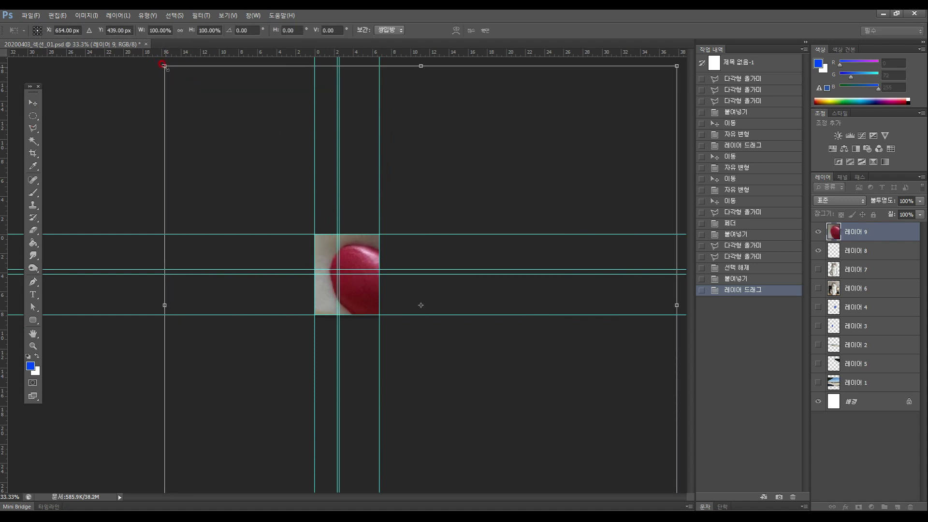
{"action": "left_click_drag", "start_coordinate": [162, 64], "coordinate": [371, 283]}
{"action": "left_click_drag", "start_coordinate": [438, 298], "coordinate": [359, 262]}
{"action": "key", "text": "Return"}
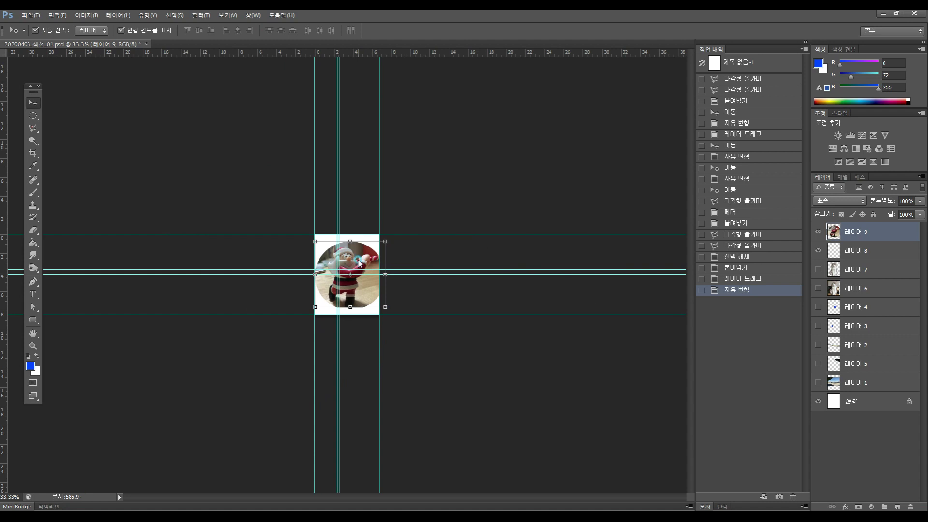
Step: Remove the upper of the two horizontal guides crossing the Santa figure
{"action": "left_click", "coordinate": [32, 345]}
{"action": "left_click_drag", "start_coordinate": [348, 276], "coordinate": [392, 208]}
{"action": "left_click_drag", "start_coordinate": [479, 227], "coordinate": [346, 328]}
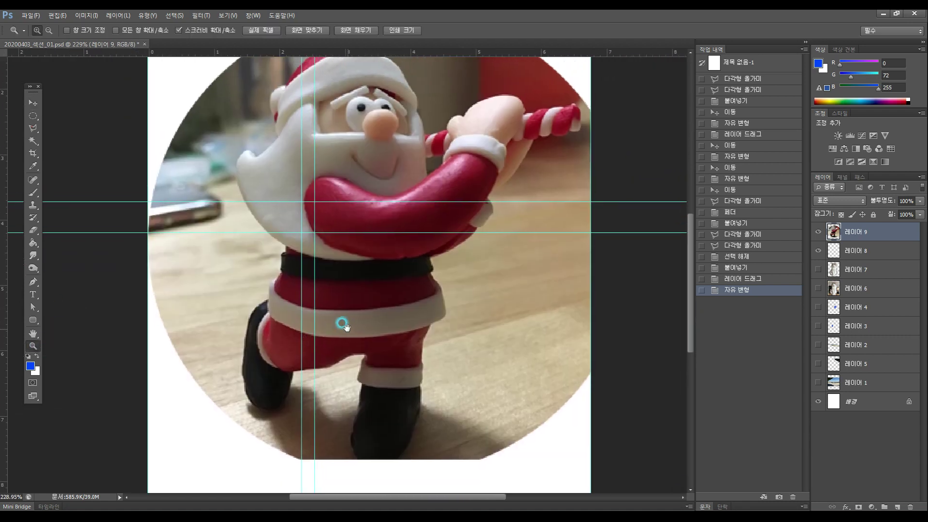
{"action": "left_click", "coordinate": [33, 102]}
{"action": "left_click_drag", "start_coordinate": [99, 198], "coordinate": [181, 34]}
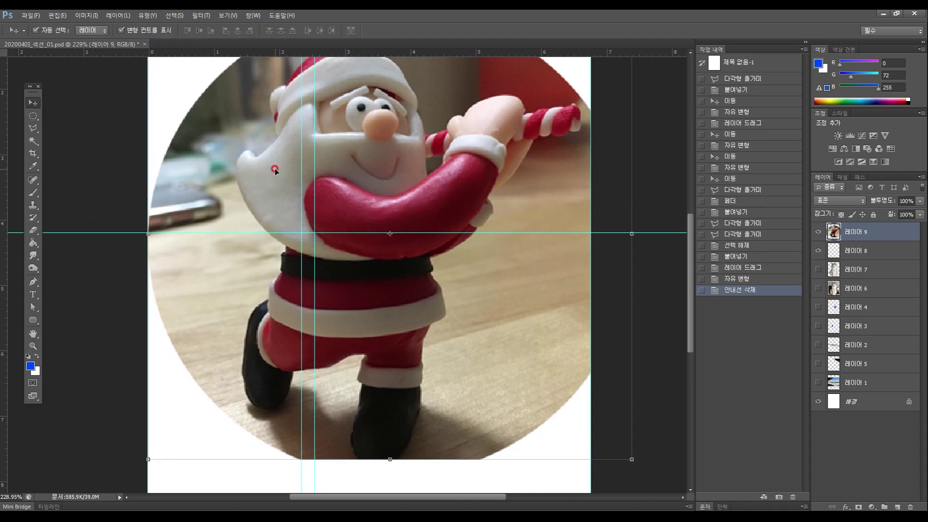
Step: Remove the two vertical guides and the remaining horizontal guide crossing the Santa figure
{"action": "left_click_drag", "start_coordinate": [302, 182], "coordinate": [6, 188]}
{"action": "left_click_drag", "start_coordinate": [315, 181], "coordinate": [34, 172]}
{"action": "left_click_drag", "start_coordinate": [100, 231], "coordinate": [218, 38]}
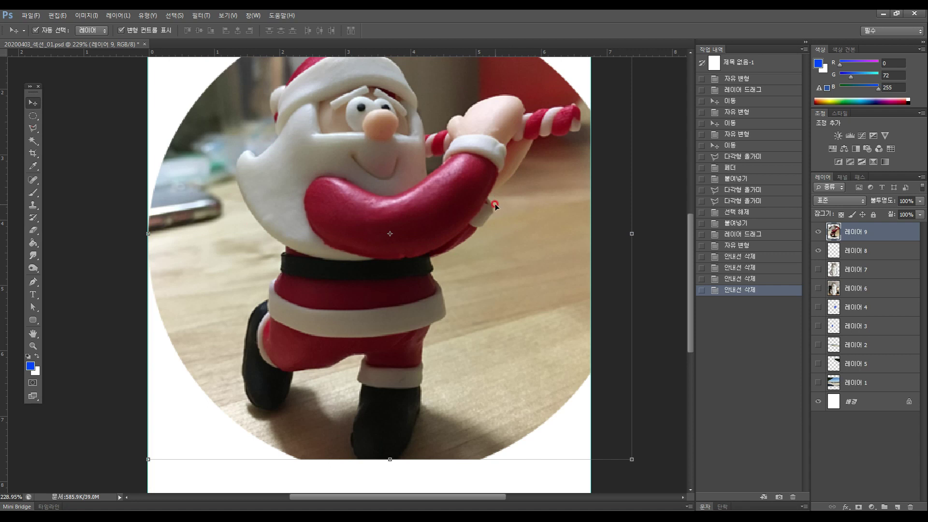
Step: Begin a Polygonal Lasso outline at the top of Santa's raised black boot and trace down the boot's outer edge
{"action": "left_click", "coordinate": [33, 131]}
{"action": "left_click", "coordinate": [295, 302]}
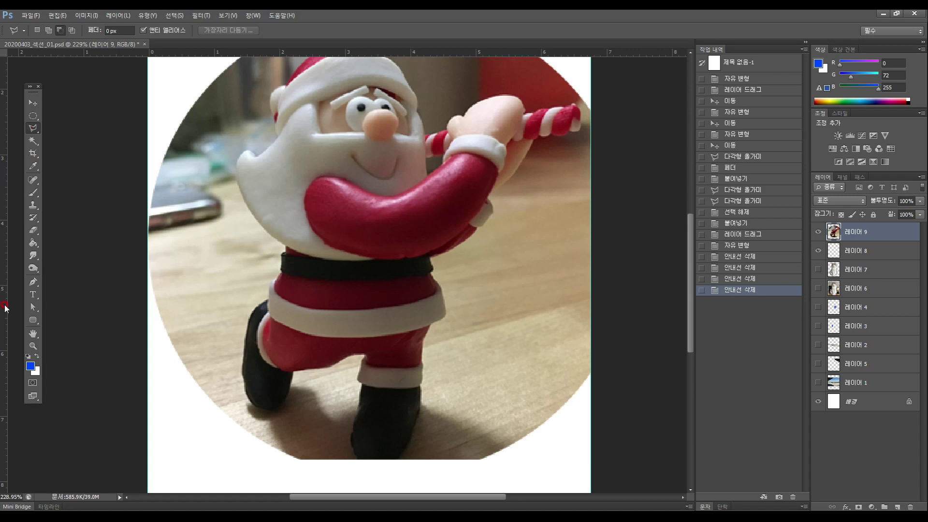
{"action": "left_click", "coordinate": [33, 345]}
{"action": "left_click_drag", "start_coordinate": [242, 304], "coordinate": [337, 136]}
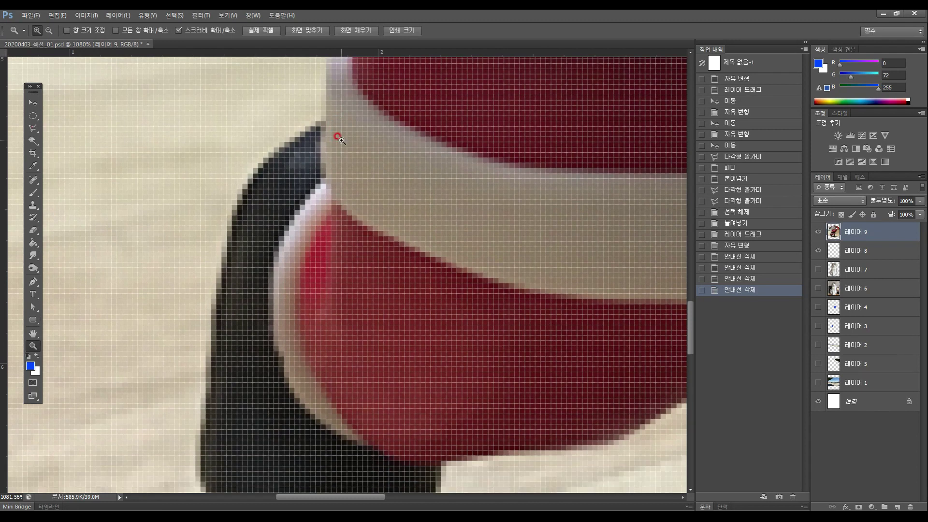
{"action": "left_click", "coordinate": [32, 130]}
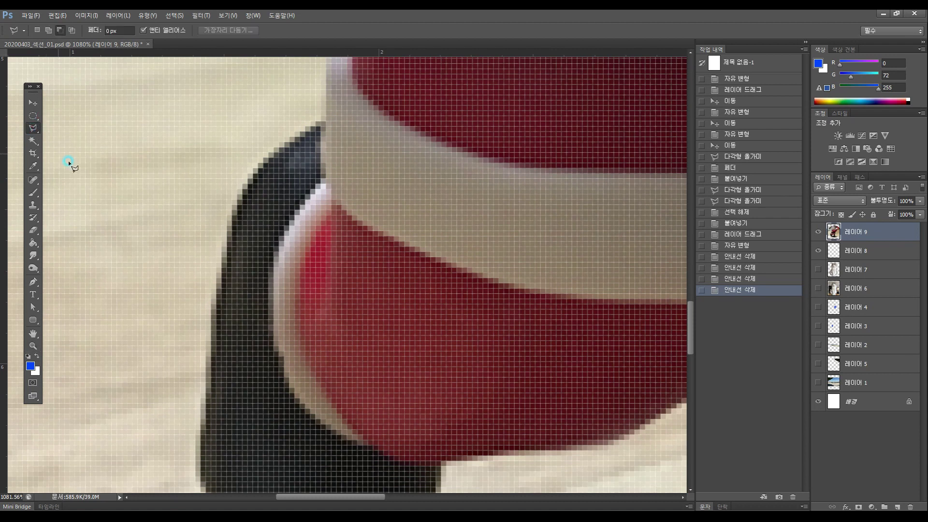
{"action": "left_click", "coordinate": [320, 116]}
{"action": "left_click", "coordinate": [254, 162]}
{"action": "left_click", "coordinate": [253, 168]}
{"action": "left_click", "coordinate": [247, 175]}
{"action": "left_click", "coordinate": [243, 184]}
{"action": "left_click", "coordinate": [230, 216]}
{"action": "left_click", "coordinate": [222, 229]}
{"action": "left_click", "coordinate": [217, 264]}
{"action": "left_click", "coordinate": [212, 294]}
{"action": "left_click", "coordinate": [207, 335]}
{"action": "left_click", "coordinate": [201, 370]}
{"action": "left_click", "coordinate": [200, 408]}
{"action": "left_click", "coordinate": [194, 425]}
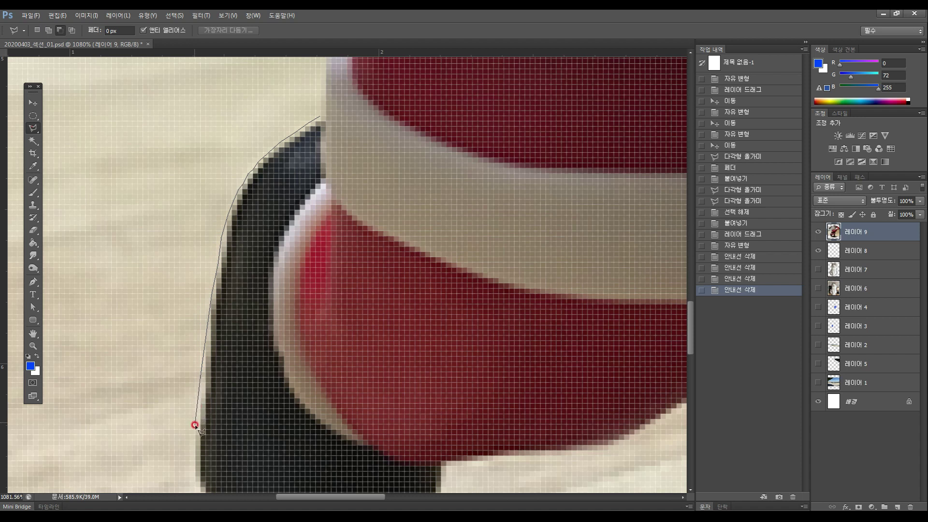
{"action": "left_click", "coordinate": [195, 422]}
Step: Continue the lasso outline down the raised boot's lower outer edge and around its rounded tip
{"action": "mouse_move", "coordinate": [202, 360]}
{"action": "left_mouse_down"}
{"action": "mouse_move", "coordinate": [220, 342]}
{"action": "mouse_move", "coordinate": [222, 120]}
{"action": "left_mouse_up"}
{"action": "left_click", "coordinate": [195, 226]}
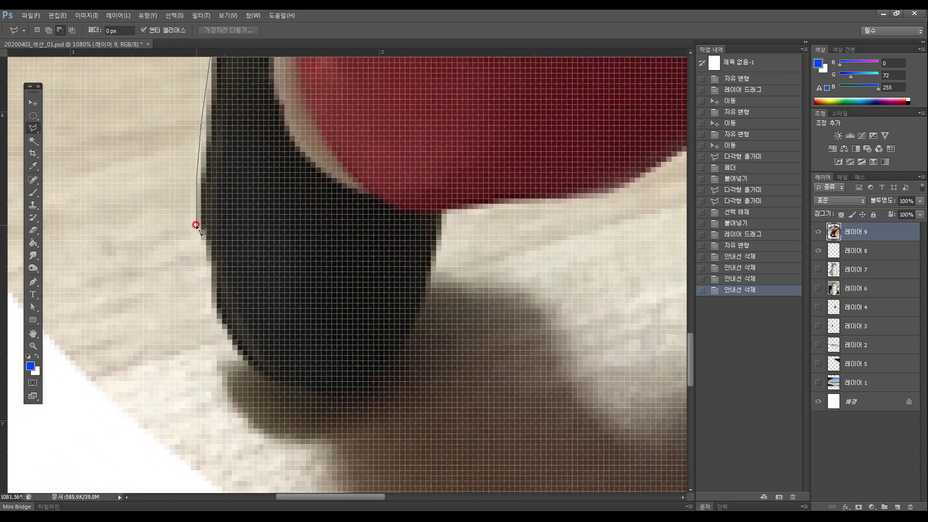
{"action": "left_click", "coordinate": [202, 243]}
{"action": "left_click", "coordinate": [208, 274]}
{"action": "left_click", "coordinate": [209, 303]}
{"action": "left_click", "coordinate": [263, 401]}
{"action": "key", "text": "BackSpace"}
{"action": "left_click", "coordinate": [240, 357]}
{"action": "left_click", "coordinate": [269, 385]}
{"action": "left_click", "coordinate": [279, 387]}
{"action": "left_click", "coordinate": [309, 397]}
{"action": "left_click", "coordinate": [321, 398]}
Step: Trace from the raised boot's tip up its inner edge to the red trouser leg
{"action": "left_click", "coordinate": [343, 390]}
{"action": "left_click", "coordinate": [359, 383]}
{"action": "left_click", "coordinate": [382, 369]}
{"action": "left_click", "coordinate": [409, 340]}
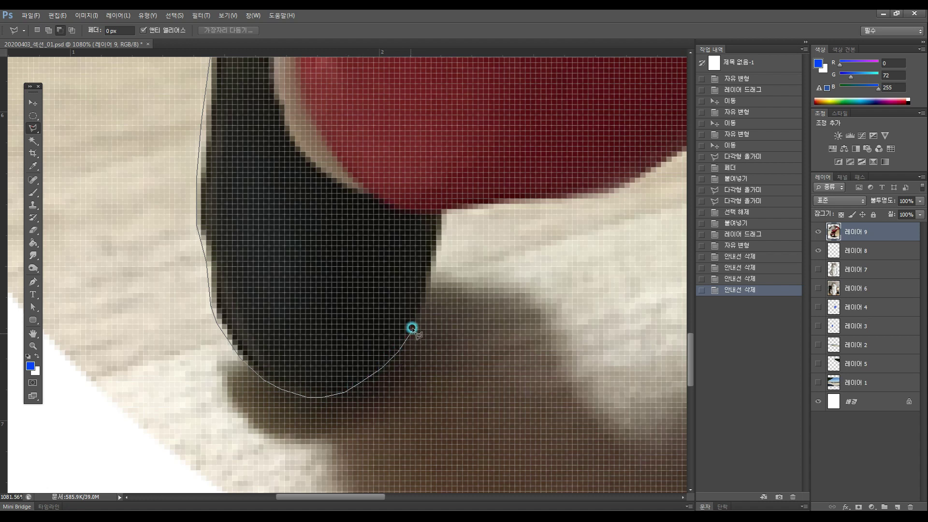
{"action": "left_click", "coordinate": [419, 312]}
{"action": "left_click", "coordinate": [427, 261]}
{"action": "key", "text": "BackSpace"}
{"action": "left_click", "coordinate": [431, 285]}
{"action": "left_click", "coordinate": [441, 242]}
{"action": "left_click", "coordinate": [448, 213]}
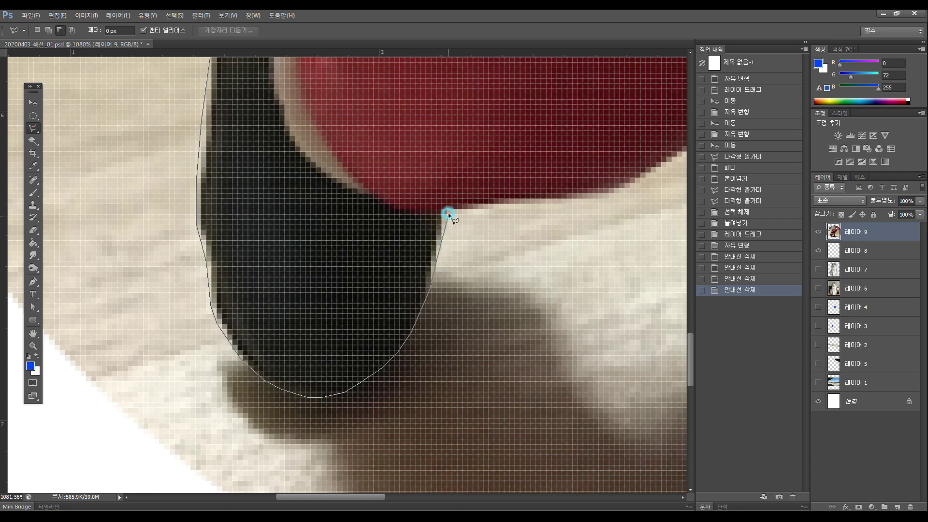
Step: Extend the lasso outline along the underside of the red trousers to the crotch above the standing leg
{"action": "left_click", "coordinate": [529, 205]}
{"action": "left_click", "coordinate": [585, 201]}
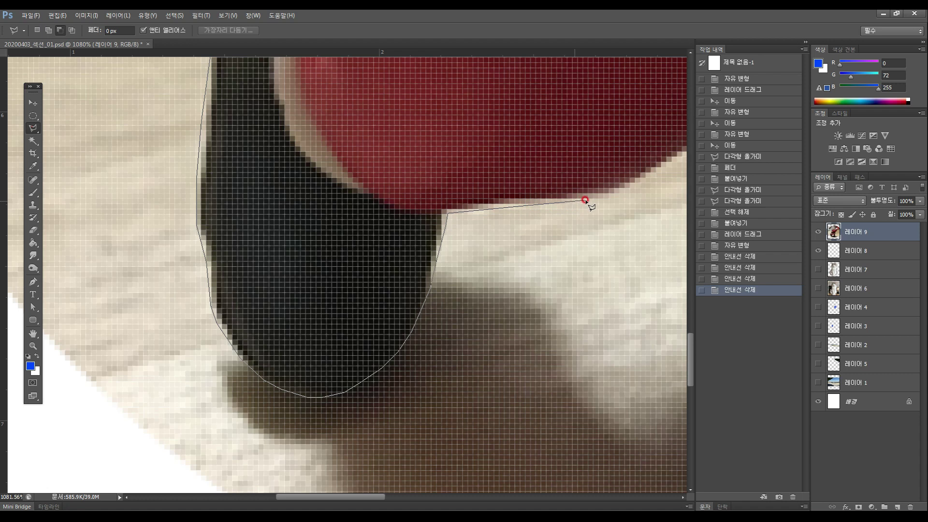
{"action": "left_click", "coordinate": [607, 197]}
{"action": "left_click_drag", "start_coordinate": [611, 198], "coordinate": [337, 326]}
{"action": "left_click", "coordinate": [373, 316]}
{"action": "left_click", "coordinate": [398, 303]}
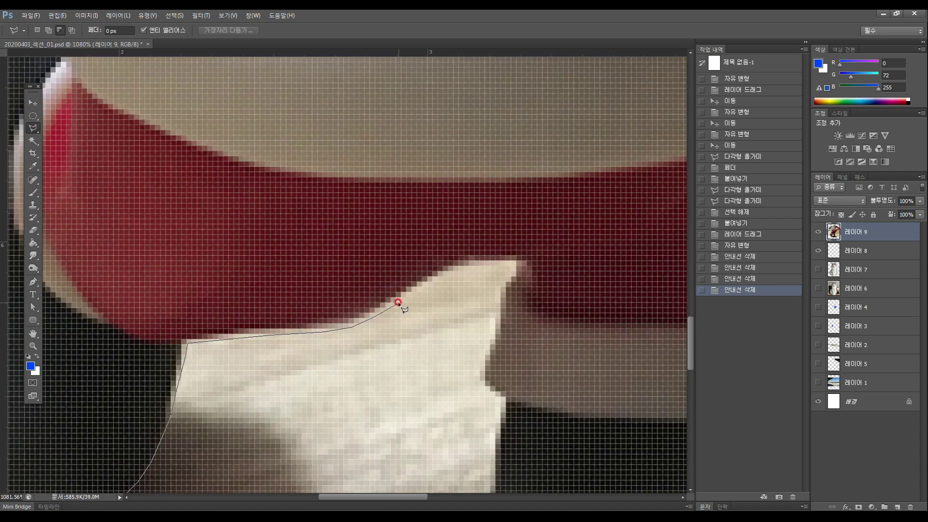
{"action": "left_click", "coordinate": [451, 273]}
{"action": "left_click", "coordinate": [471, 265]}
{"action": "left_click", "coordinate": [515, 266]}
Step: Trace down the inner edge of the standing leg's white cuff to the top of its black boot
{"action": "left_click", "coordinate": [503, 285]}
{"action": "left_click", "coordinate": [497, 312]}
{"action": "left_click", "coordinate": [485, 348]}
{"action": "left_click", "coordinate": [479, 359]}
{"action": "left_click_drag", "start_coordinate": [479, 373], "coordinate": [394, 197]}
{"action": "left_click", "coordinate": [406, 254]}
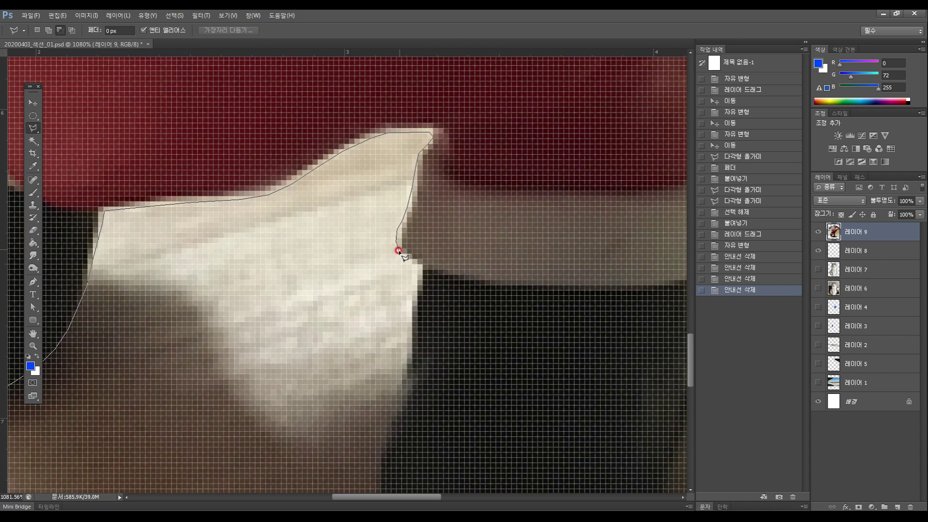
{"action": "left_click", "coordinate": [418, 269]}
{"action": "left_click", "coordinate": [414, 292]}
Step: Continue the lasso outline down the inner edge of the standing leg's black boot to the sole
{"action": "left_click_drag", "start_coordinate": [405, 313], "coordinate": [414, 239]}
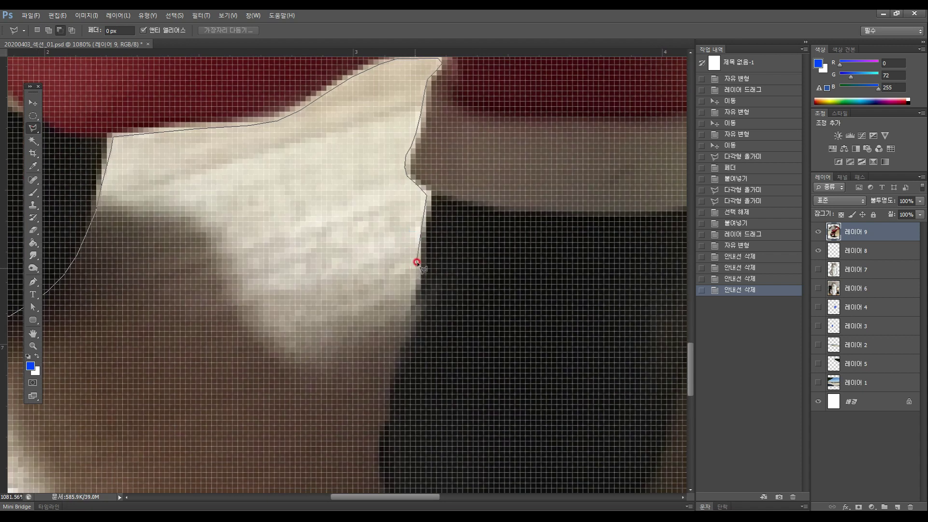
{"action": "left_click", "coordinate": [418, 237]}
{"action": "left_click", "coordinate": [415, 276]}
{"action": "left_click", "coordinate": [413, 291]}
{"action": "left_click", "coordinate": [411, 322]}
{"action": "left_click_drag", "start_coordinate": [413, 341], "coordinate": [406, 235]}
{"action": "left_click", "coordinate": [393, 251]}
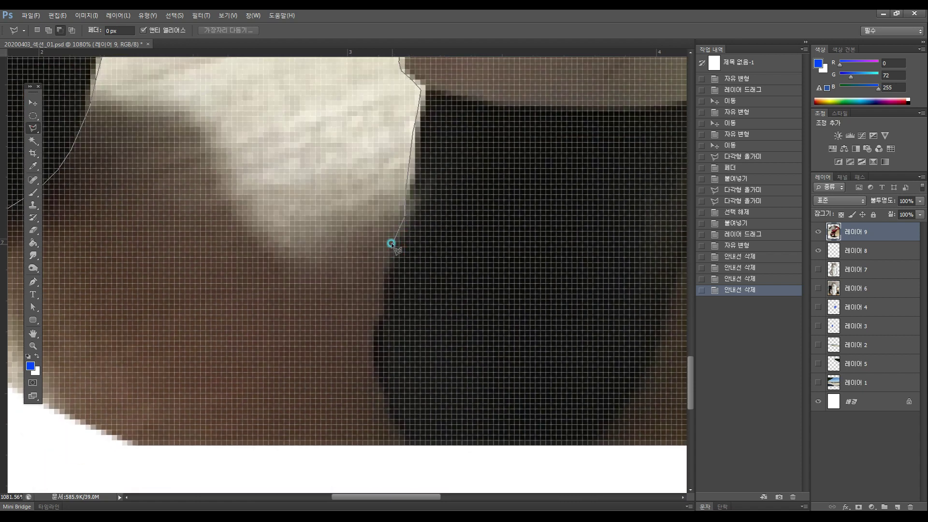
{"action": "left_click", "coordinate": [384, 276]}
{"action": "left_click", "coordinate": [375, 319]}
{"action": "left_click", "coordinate": [370, 359]}
{"action": "left_click", "coordinate": [378, 389]}
{"action": "left_click", "coordinate": [389, 416]}
Step: Trace around the bottom of the standing boot just above the photo's cut-off edge, redoing the misplaced points
{"action": "left_click_drag", "start_coordinate": [398, 411], "coordinate": [215, 362]}
{"action": "left_click", "coordinate": [191, 373]}
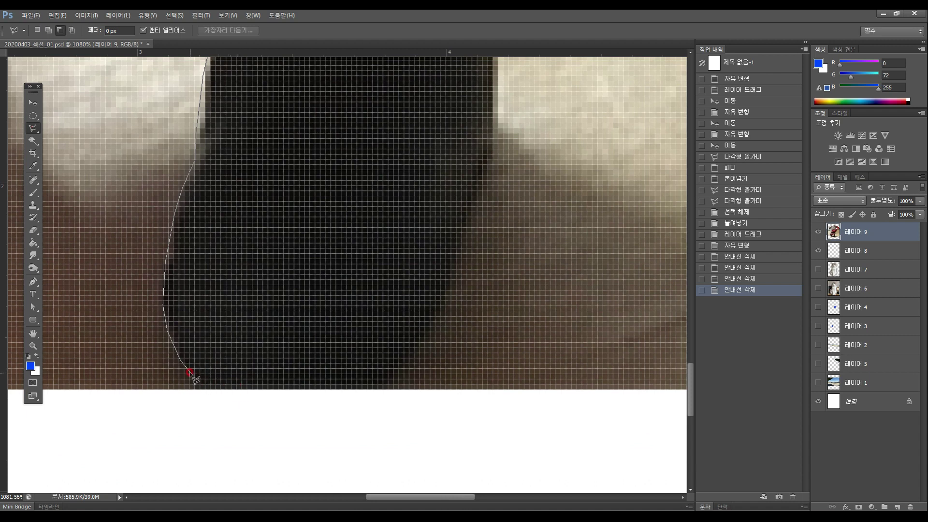
{"action": "left_click", "coordinate": [226, 385]}
{"action": "left_click", "coordinate": [269, 387]}
{"action": "left_click", "coordinate": [317, 384]}
{"action": "left_click", "coordinate": [377, 369]}
{"action": "left_click", "coordinate": [377, 362]}
{"action": "key", "text": "BackSpace"}
{"action": "key", "text": "BackSpace"}
{"action": "left_click", "coordinate": [305, 386]}
{"action": "left_click", "coordinate": [331, 382]}
{"action": "left_click", "coordinate": [360, 373]}
{"action": "left_click", "coordinate": [373, 365]}
Step: Trace up the outer side of the standing boot from the sole towards the ankle
{"action": "left_click", "coordinate": [401, 347]}
{"action": "left_click", "coordinate": [423, 328]}
{"action": "left_click", "coordinate": [432, 311]}
{"action": "left_click", "coordinate": [444, 285]}
{"action": "left_click", "coordinate": [452, 243]}
{"action": "left_click", "coordinate": [464, 201]}
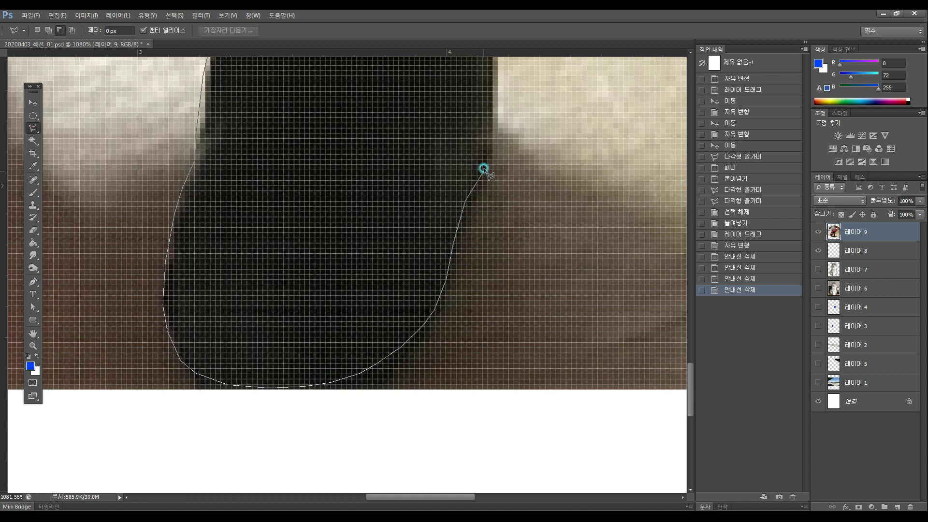
{"action": "left_click", "coordinate": [492, 155]}
Step: Outline the upper outer boot edge and the white cuff, and close the lasso selection beside the red trouser leg
{"action": "left_click_drag", "start_coordinate": [472, 157], "coordinate": [456, 344]}
{"action": "left_click", "coordinate": [482, 312]}
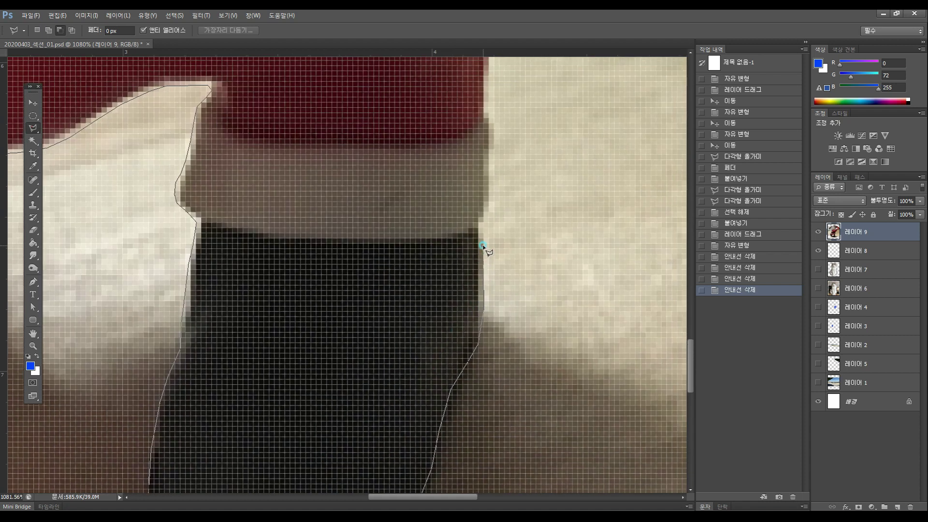
{"action": "left_click", "coordinate": [482, 220]}
{"action": "left_click", "coordinate": [488, 211]}
{"action": "left_click", "coordinate": [490, 169]}
{"action": "left_click", "coordinate": [493, 144]}
{"action": "scroll", "coordinate": [484, 116], "scroll_direction": "up", "scroll_amount": 5}
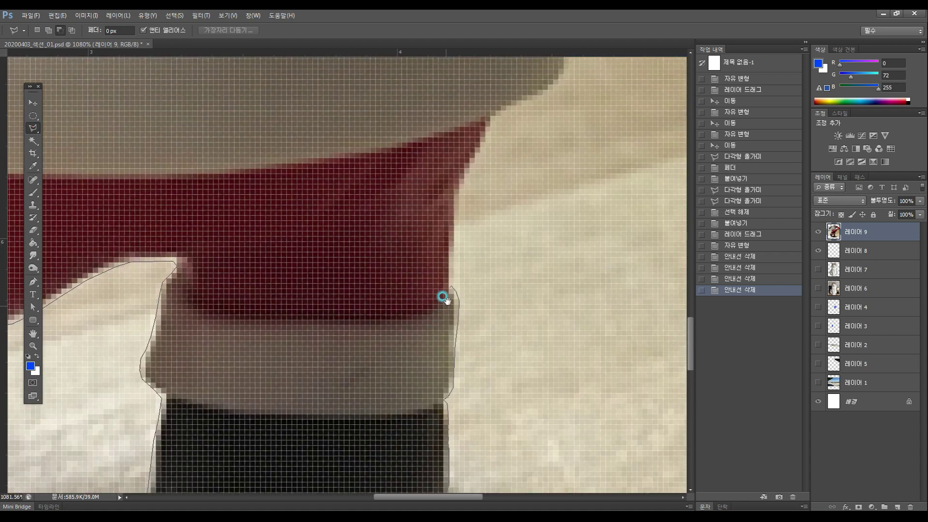
{"action": "left_click", "coordinate": [453, 231]}
{"action": "double_click", "coordinate": [453, 230]}
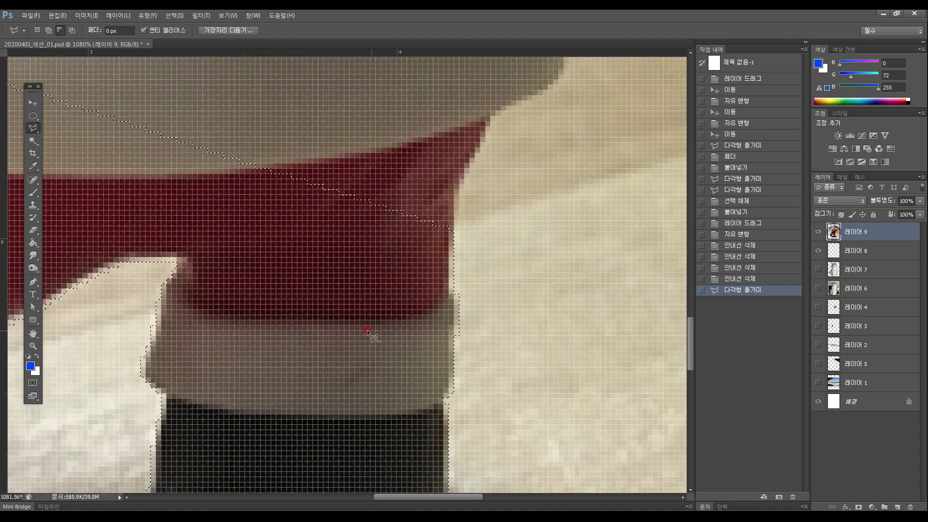
Step: Set the lasso to add to the selection and trace from inside the red trouser leg up to the coat's white hem
{"action": "left_click", "coordinate": [48, 30]}
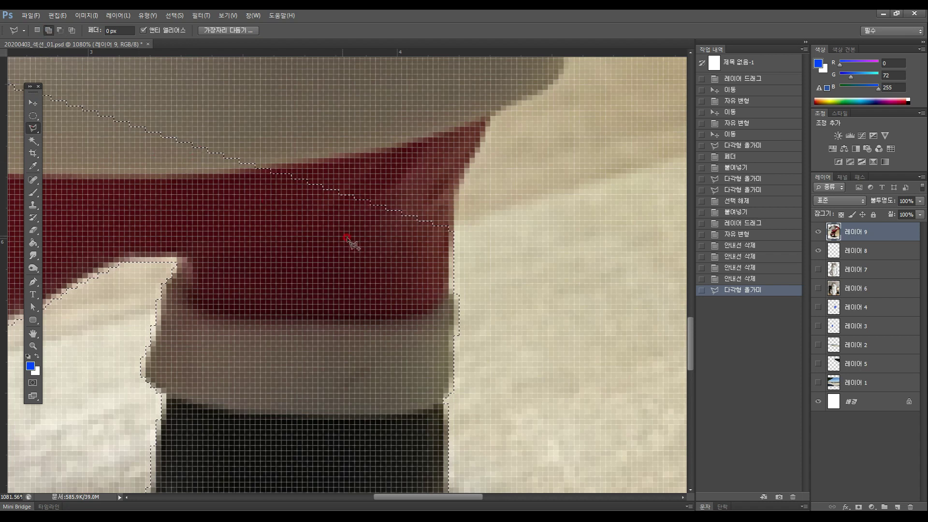
{"action": "left_click", "coordinate": [285, 294]}
{"action": "left_click", "coordinate": [443, 243]}
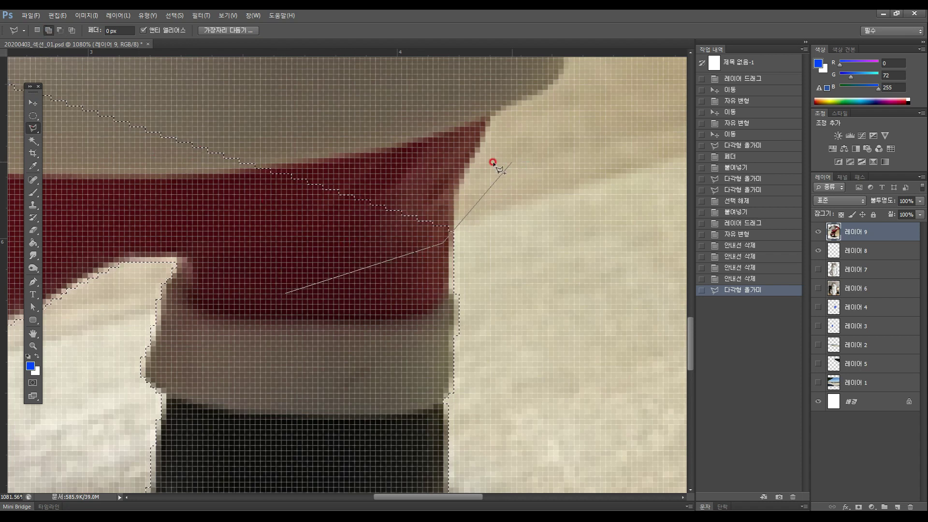
{"action": "left_click", "coordinate": [453, 233]}
{"action": "left_click", "coordinate": [459, 214]}
{"action": "left_click", "coordinate": [459, 190]}
{"action": "left_click", "coordinate": [466, 175]}
{"action": "left_click", "coordinate": [493, 120]}
Step: Trace the added outline around the outer end of the coat's white hem
{"action": "left_click", "coordinate": [502, 114]}
{"action": "left_click", "coordinate": [518, 105]}
{"action": "left_click", "coordinate": [532, 100]}
{"action": "left_click", "coordinate": [545, 91]}
{"action": "left_click", "coordinate": [554, 87]}
{"action": "mouse_move", "coordinate": [539, 110]}
{"action": "left_mouse_down"}
{"action": "mouse_move", "coordinate": [520, 141]}
{"action": "mouse_move", "coordinate": [451, 420]}
{"action": "left_mouse_up"}
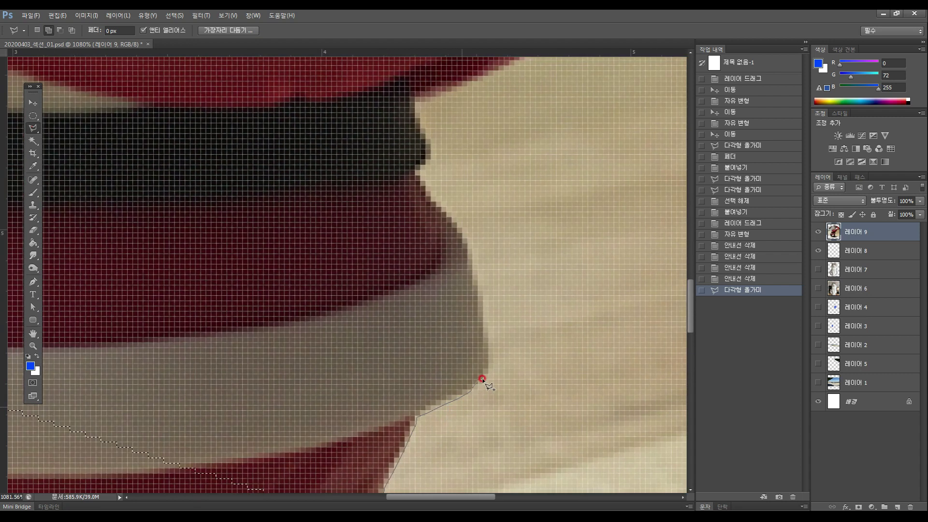
{"action": "left_click", "coordinate": [491, 370]}
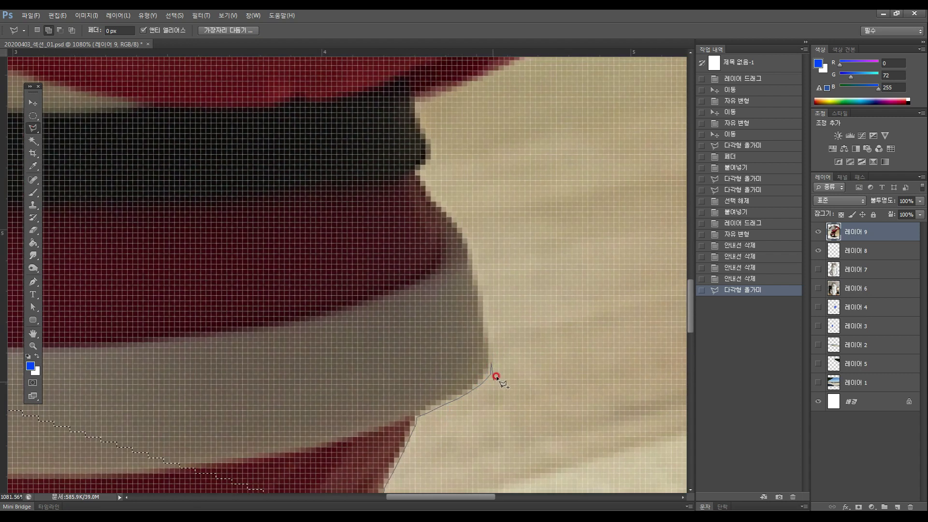
{"action": "left_click", "coordinate": [494, 369]}
{"action": "left_click", "coordinate": [493, 344]}
{"action": "left_click", "coordinate": [479, 275]}
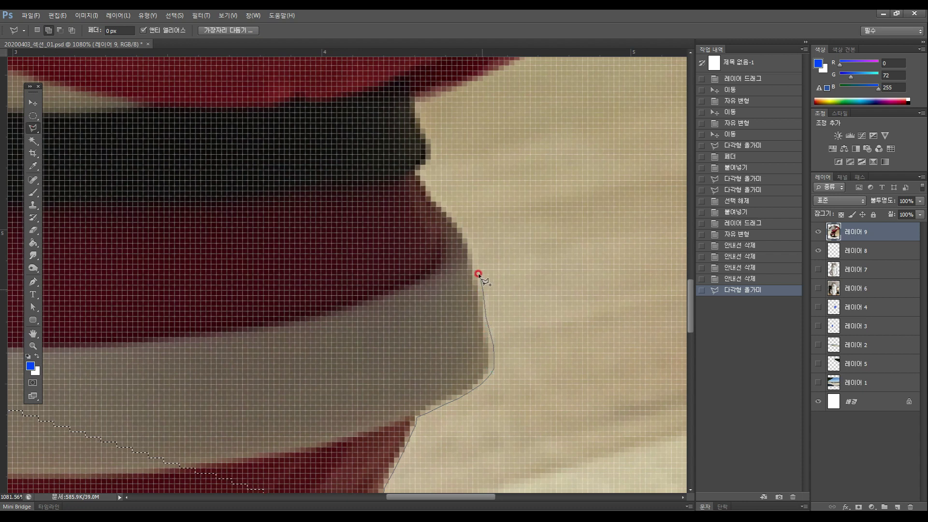
Step: Continue the lasso outline up the red coat's side and around the end of the black belt
{"action": "left_click", "coordinate": [445, 208]}
{"action": "left_click", "coordinate": [423, 167]}
{"action": "left_click", "coordinate": [433, 157]}
{"action": "left_click", "coordinate": [434, 144]}
{"action": "left_click", "coordinate": [430, 133]}
{"action": "left_click", "coordinate": [421, 118]}
{"action": "left_click", "coordinate": [417, 104]}
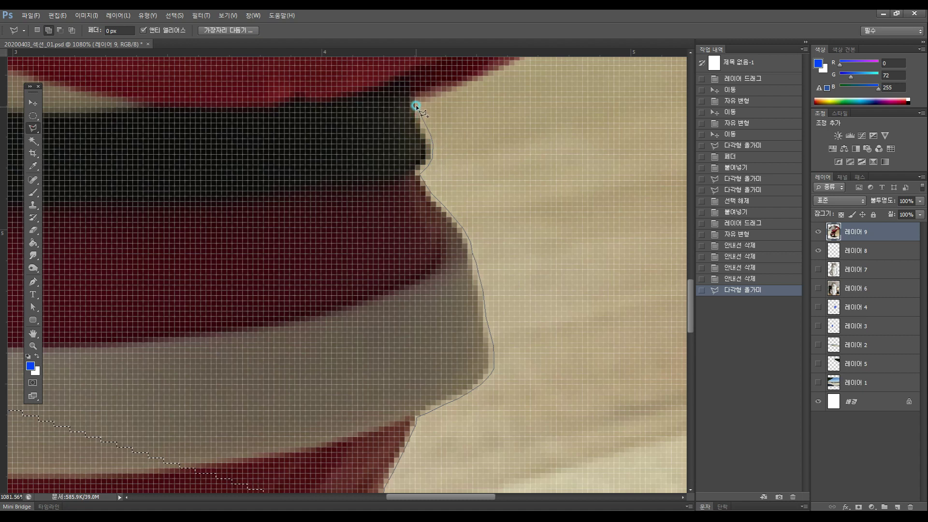
Step: Trace the underside of the red sleeve from the belt to the small white cuff behind the arm
{"action": "left_click_drag", "start_coordinate": [416, 119], "coordinate": [400, 344]}
{"action": "left_click", "coordinate": [452, 308]}
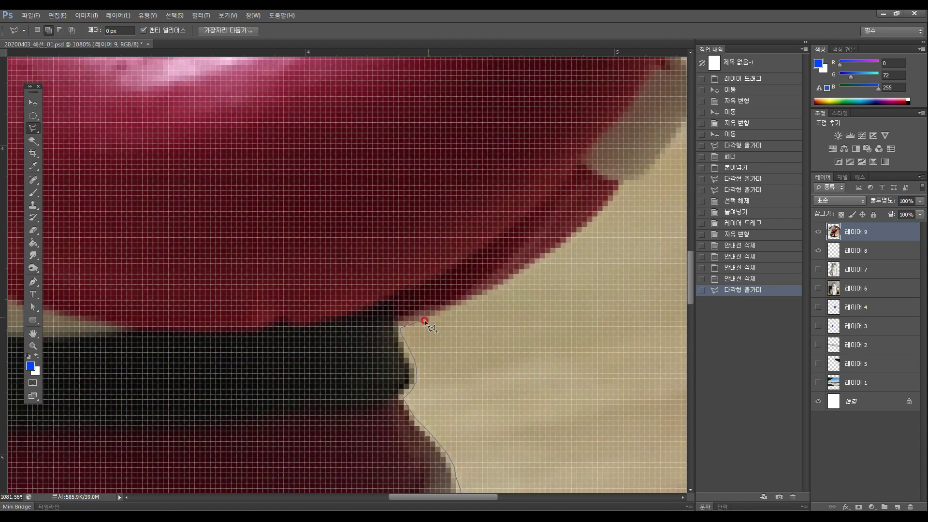
{"action": "left_click", "coordinate": [472, 301]}
{"action": "left_click", "coordinate": [541, 260]}
{"action": "mouse_move", "coordinate": [545, 257]}
{"action": "left_mouse_down"}
{"action": "mouse_move", "coordinate": [396, 355]}
{"action": "mouse_move", "coordinate": [488, 278]}
{"action": "left_mouse_up"}
{"action": "left_click", "coordinate": [424, 333]}
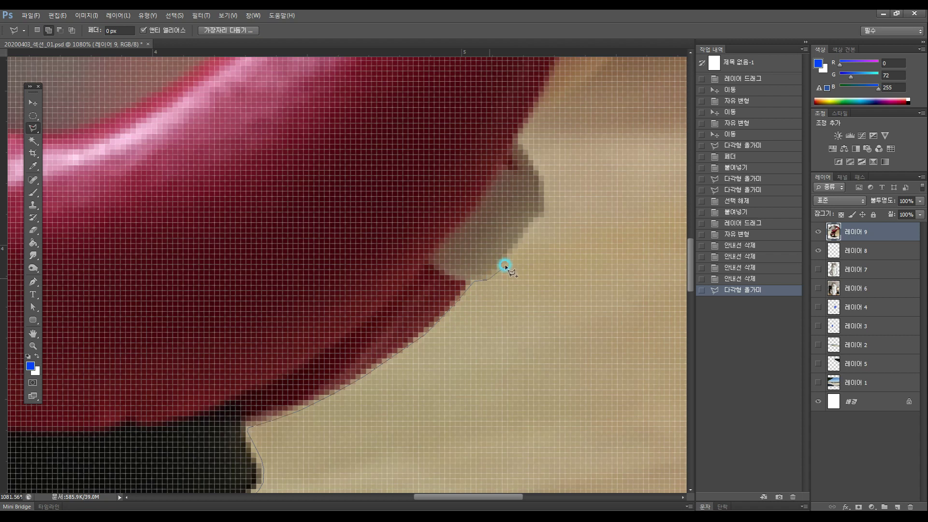
Step: Outline the small white cuff behind the sleeve, up to where it meets the red sleeve
{"action": "left_click", "coordinate": [533, 216]}
{"action": "mouse_move", "coordinate": [533, 216]}
{"action": "left_mouse_down"}
{"action": "mouse_move", "coordinate": [487, 317]}
{"action": "mouse_move", "coordinate": [495, 302]}
{"action": "left_mouse_up"}
{"action": "left_click", "coordinate": [505, 270]}
{"action": "left_click", "coordinate": [508, 268]}
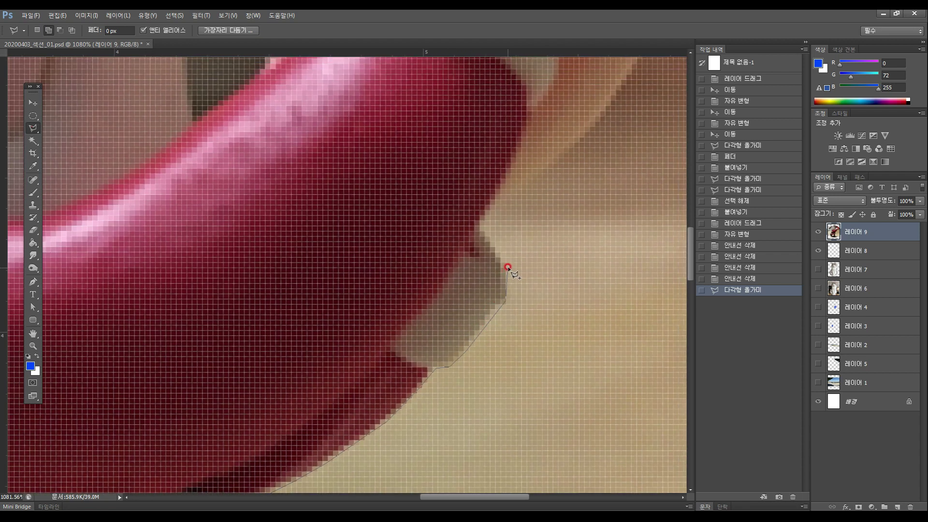
{"action": "left_click", "coordinate": [505, 271]}
{"action": "left_click", "coordinate": [506, 254]}
{"action": "left_click", "coordinate": [479, 226]}
Step: Trace along the outer edge of the rear forearm up to the striped candy cane
{"action": "mouse_move", "coordinate": [479, 225]}
{"action": "left_mouse_down"}
{"action": "mouse_move", "coordinate": [441, 305]}
{"action": "mouse_move", "coordinate": [374, 375]}
{"action": "left_mouse_up"}
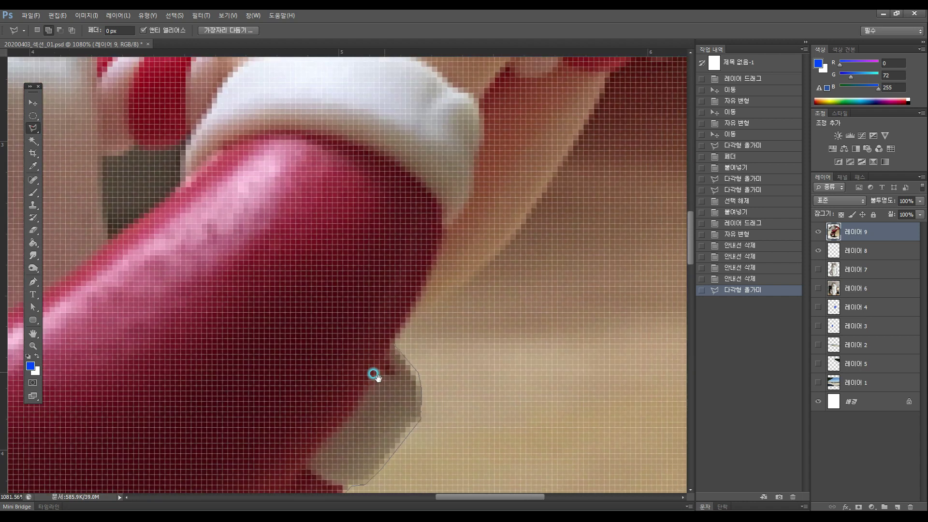
{"action": "left_click", "coordinate": [382, 355]}
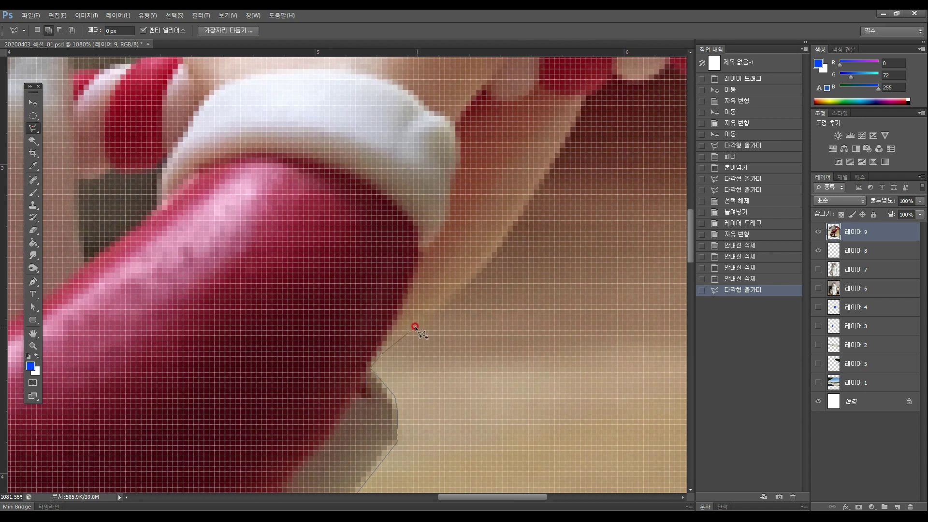
{"action": "left_click", "coordinate": [484, 268]}
{"action": "left_click_drag", "start_coordinate": [491, 253], "coordinate": [379, 379]}
{"action": "left_click", "coordinate": [420, 336]}
{"action": "left_click_drag", "start_coordinate": [420, 336], "coordinate": [470, 244]}
{"action": "left_click_drag", "start_coordinate": [476, 230], "coordinate": [414, 301]}
Step: Trace the underside of the striped candy cane from the forearm past the first white and red stripes
{"action": "left_click", "coordinate": [444, 281]}
{"action": "left_click", "coordinate": [452, 286]}
{"action": "left_click", "coordinate": [465, 289]}
{"action": "left_click", "coordinate": [479, 289]}
{"action": "left_click", "coordinate": [499, 275]}
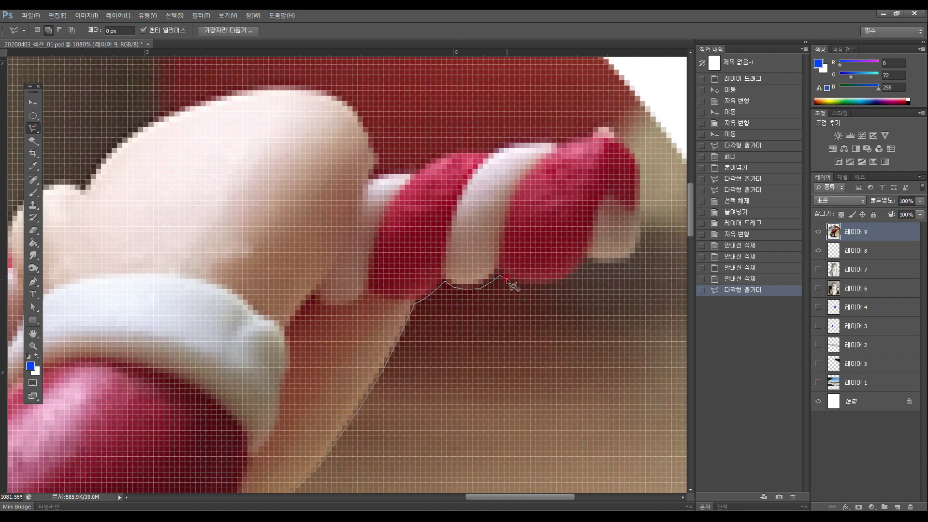
{"action": "left_click", "coordinate": [524, 286]}
{"action": "left_click", "coordinate": [543, 288]}
{"action": "left_click", "coordinate": [556, 283]}
{"action": "left_click", "coordinate": [570, 274]}
Step: Outline the far end of the candy cane, around its last white stripe and up the tip
{"action": "left_click", "coordinate": [585, 263]}
{"action": "left_click", "coordinate": [599, 267]}
{"action": "left_click", "coordinate": [617, 265]}
{"action": "left_click", "coordinate": [637, 252]}
{"action": "left_click", "coordinate": [641, 239]}
{"action": "left_click", "coordinate": [642, 215]}
{"action": "left_click", "coordinate": [633, 197]}
{"action": "left_click_drag", "start_coordinate": [634, 197], "coordinate": [630, 249]}
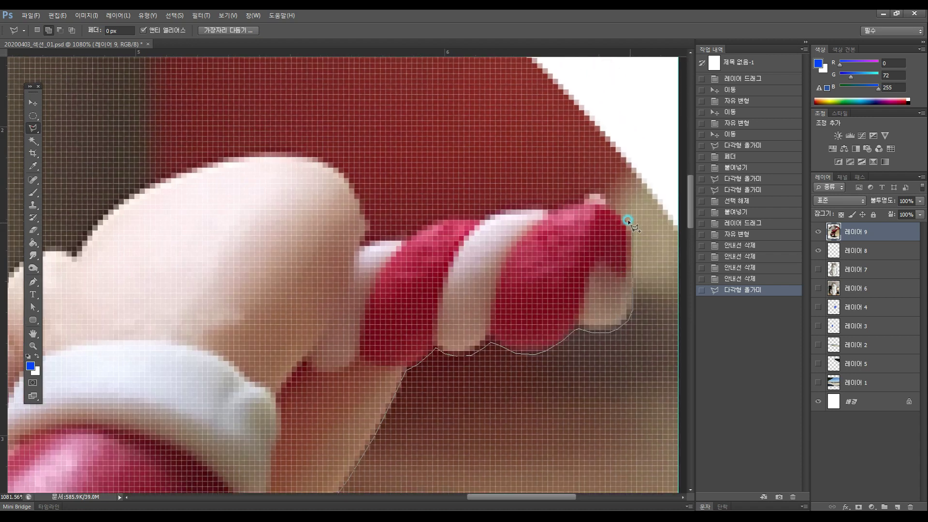
Step: Trace the top edge of the candy cane's stripes from the tip back toward the hand
{"action": "left_click", "coordinate": [602, 192]}
{"action": "left_click", "coordinate": [590, 191]}
{"action": "left_click", "coordinate": [572, 193]}
{"action": "left_click", "coordinate": [546, 209]}
{"action": "left_click", "coordinate": [536, 204]}
{"action": "left_click", "coordinate": [518, 205]}
{"action": "left_click", "coordinate": [503, 207]}
{"action": "left_click", "coordinate": [465, 214]}
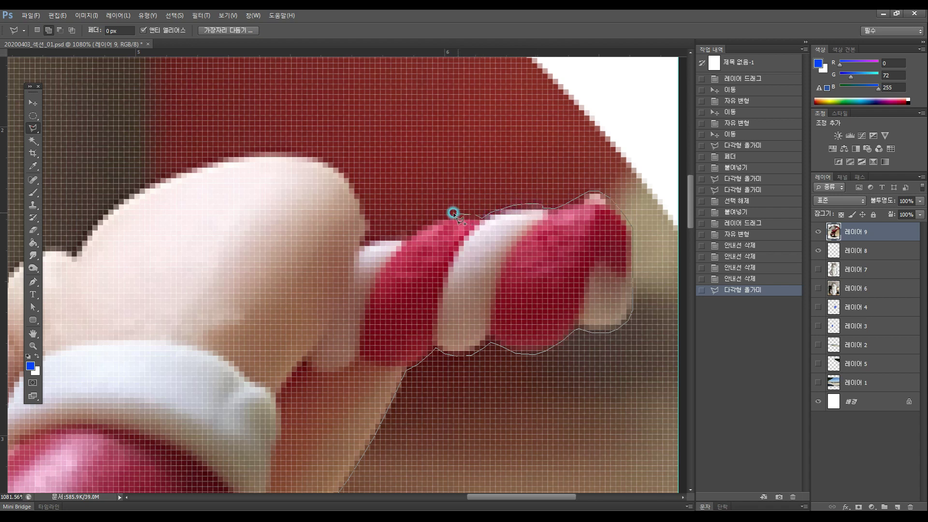
{"action": "left_click", "coordinate": [421, 224]}
{"action": "left_click_drag", "start_coordinate": [406, 242], "coordinate": [546, 223]}
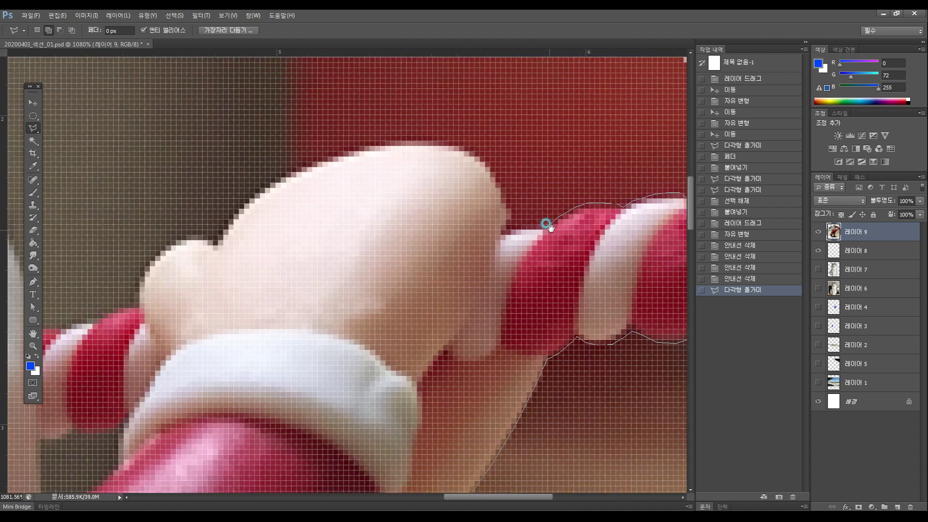
Step: Outline the top of the hand and the short cane piece to the beard, and close the outline to add it to the selection
{"action": "left_click", "coordinate": [510, 218]}
{"action": "mouse_move", "coordinate": [505, 207]}
{"action": "left_mouse_down"}
{"action": "mouse_move", "coordinate": [514, 259]}
{"action": "mouse_move", "coordinate": [502, 224]}
{"action": "mouse_move", "coordinate": [471, 197]}
{"action": "mouse_move", "coordinate": [422, 191]}
{"action": "mouse_move", "coordinate": [341, 207]}
{"action": "mouse_move", "coordinate": [329, 214]}
{"action": "mouse_move", "coordinate": [421, 184]}
{"action": "mouse_move", "coordinate": [361, 216]}
{"action": "mouse_move", "coordinate": [322, 265]}
{"action": "mouse_move", "coordinate": [298, 258]}
{"action": "mouse_move", "coordinate": [264, 276]}
{"action": "mouse_move", "coordinate": [246, 299]}
{"action": "mouse_move", "coordinate": [242, 327]}
{"action": "mouse_move", "coordinate": [475, 233]}
{"action": "mouse_move", "coordinate": [425, 258]}
{"action": "mouse_move", "coordinate": [370, 265]}
{"action": "left_mouse_up"}
{"action": "left_click", "coordinate": [366, 258]}
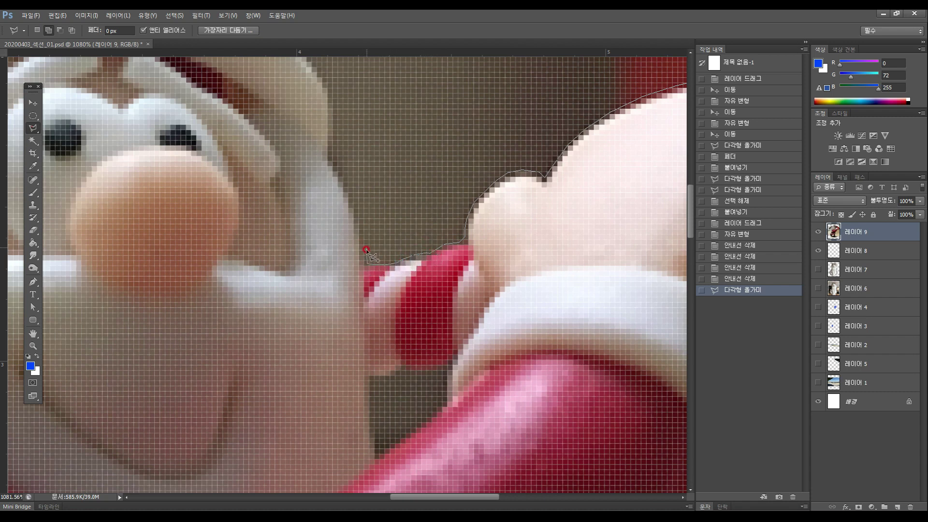
{"action": "left_click", "coordinate": [363, 239]}
{"action": "left_click_drag", "start_coordinate": [373, 228], "coordinate": [473, 292]}
{"action": "left_click", "coordinate": [461, 273]}
{"action": "left_click", "coordinate": [455, 280]}
{"action": "double_click", "coordinate": [456, 275]}
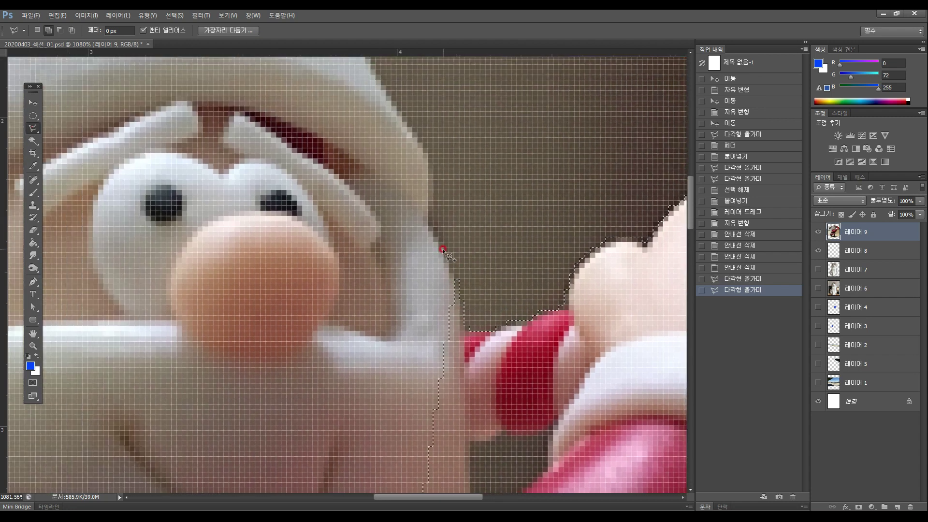
Step: Start another added lasso outline inside the raised red sleeve and trace up the beard's edge to the hat brim
{"action": "mouse_move", "coordinate": [512, 345]}
{"action": "left_mouse_down"}
{"action": "mouse_move", "coordinate": [498, 335]}
{"action": "mouse_move", "coordinate": [484, 248]}
{"action": "left_mouse_up"}
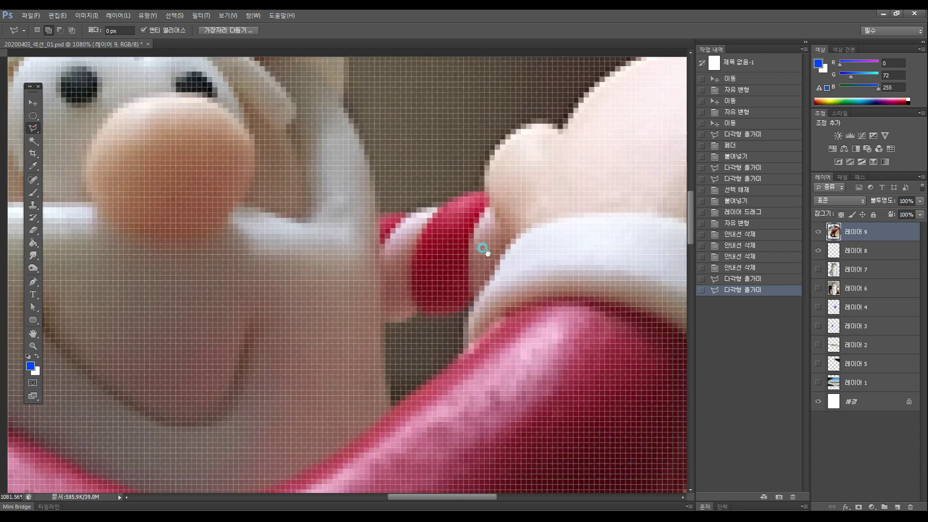
{"action": "left_click", "coordinate": [533, 268]}
{"action": "left_click_drag", "start_coordinate": [362, 236], "coordinate": [401, 343]}
{"action": "left_click", "coordinate": [397, 323]}
{"action": "left_click", "coordinate": [396, 255]}
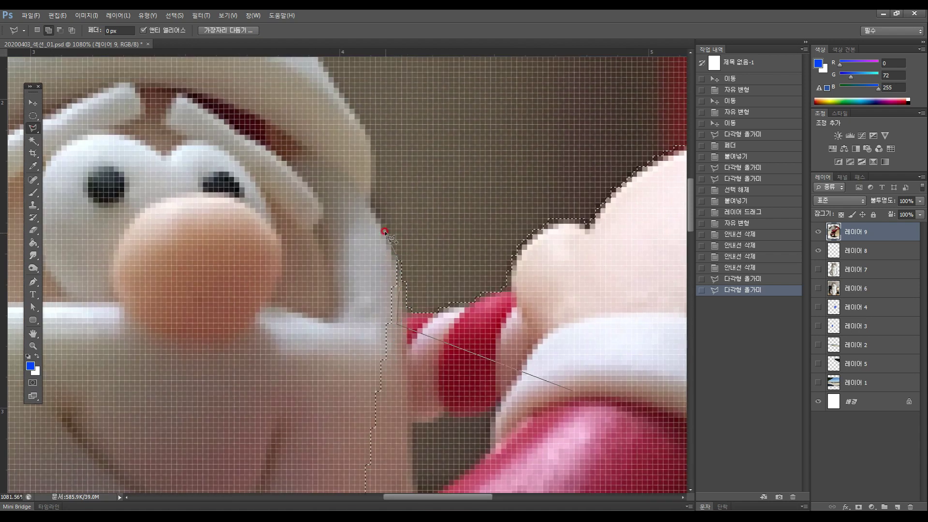
{"action": "left_click", "coordinate": [374, 190]}
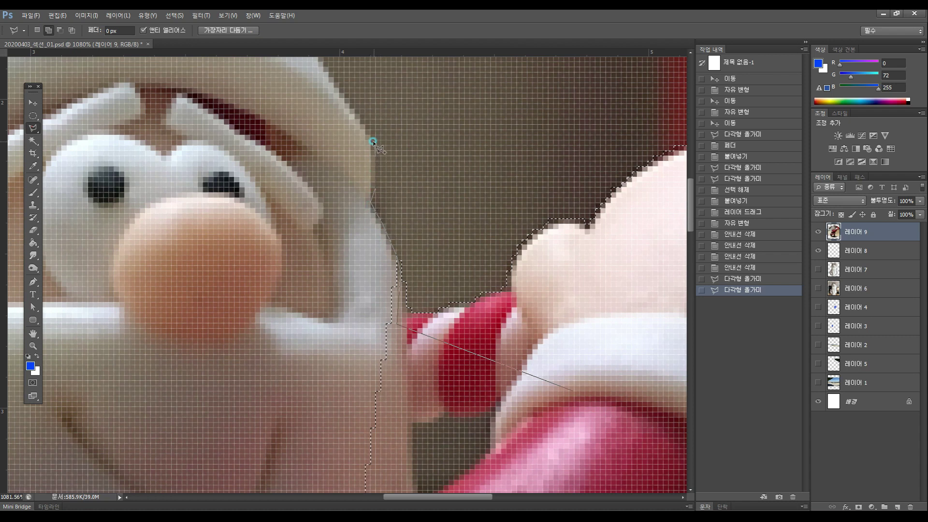
Step: Trace the side of the hat's white brim, removing the misplaced points and placing them wider around the brim's bulge
{"action": "left_click", "coordinate": [361, 120]}
{"action": "mouse_move", "coordinate": [353, 103]}
{"action": "left_mouse_down"}
{"action": "mouse_move", "coordinate": [406, 177]}
{"action": "mouse_move", "coordinate": [429, 174]}
{"action": "left_mouse_up"}
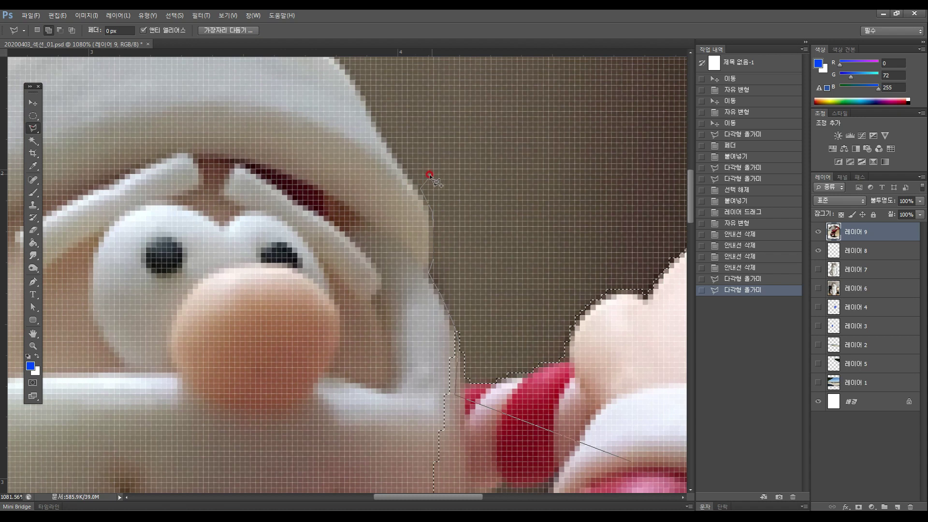
{"action": "key", "text": "BackSpace"}
{"action": "key", "text": "BackSpace"}
{"action": "left_click", "coordinate": [438, 257]}
{"action": "left_click", "coordinate": [436, 221]}
{"action": "left_click", "coordinate": [427, 198]}
{"action": "left_click", "coordinate": [398, 154]}
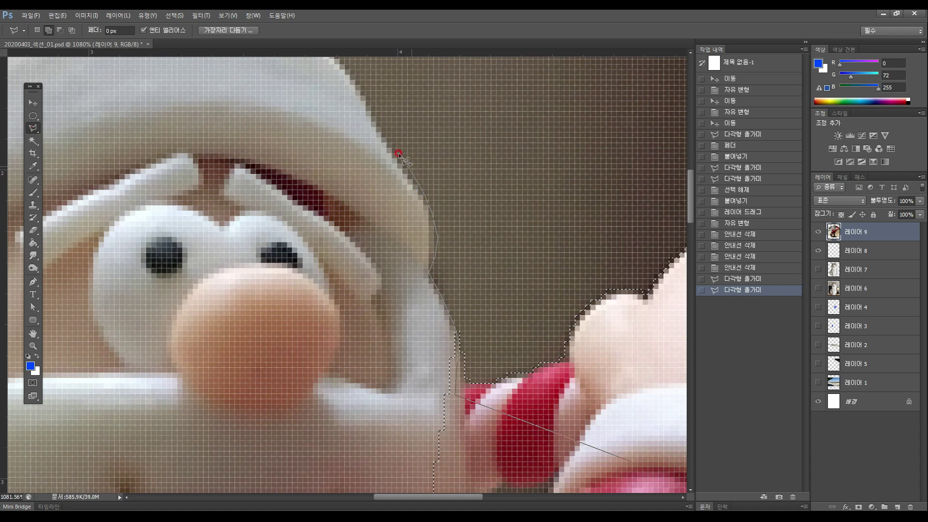
{"action": "left_click", "coordinate": [380, 126]}
{"action": "mouse_move", "coordinate": [379, 126]}
{"action": "left_mouse_down"}
{"action": "mouse_move", "coordinate": [467, 226]}
{"action": "mouse_move", "coordinate": [480, 228]}
{"action": "left_mouse_up"}
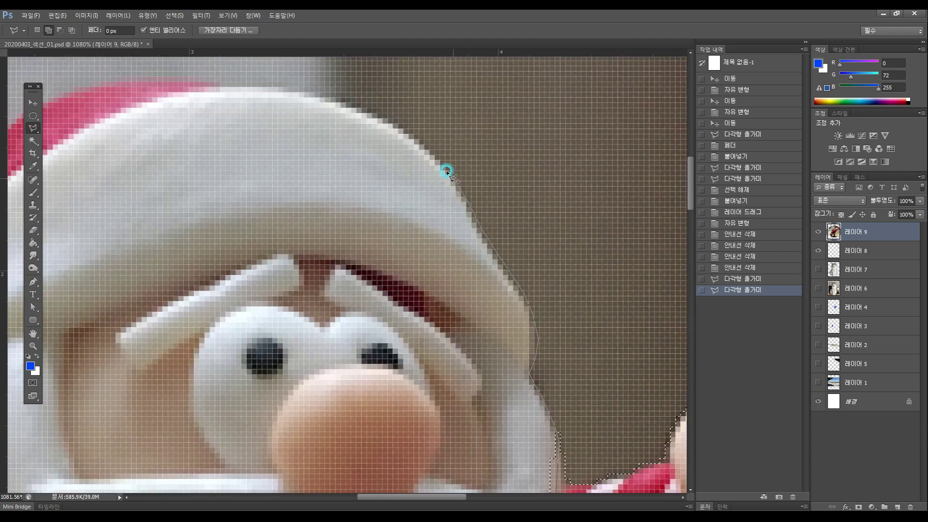
Step: Continue the outline over the top of the white brim and along the red crown, replacing the overlong last segment
{"action": "left_click", "coordinate": [422, 144]}
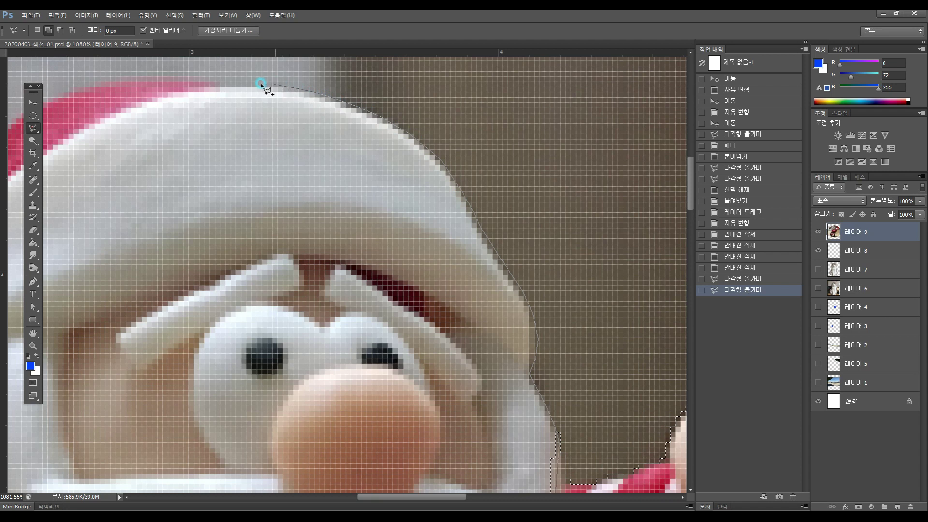
{"action": "left_click", "coordinate": [178, 78]}
{"action": "left_click_drag", "start_coordinate": [248, 224], "coordinate": [448, 261]}
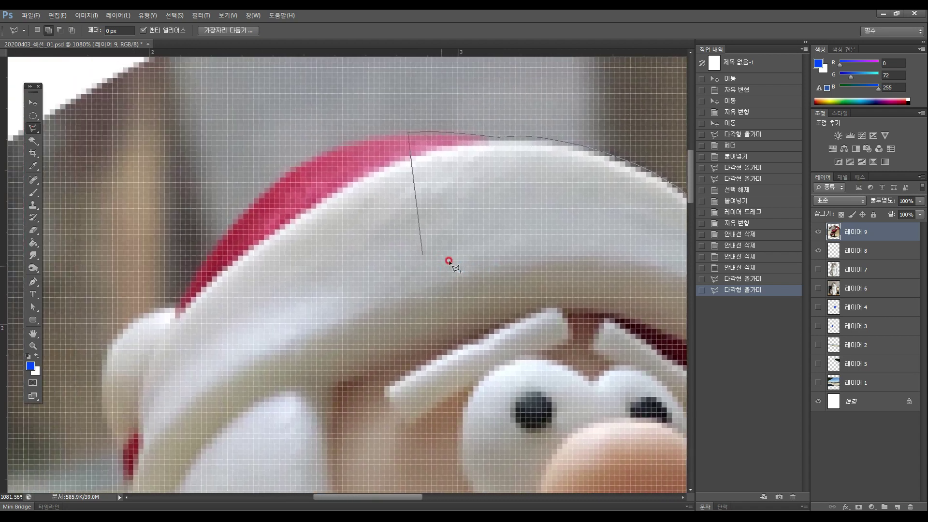
{"action": "key", "text": "BackSpace"}
{"action": "left_click", "coordinate": [496, 140]}
{"action": "left_click", "coordinate": [473, 132]}
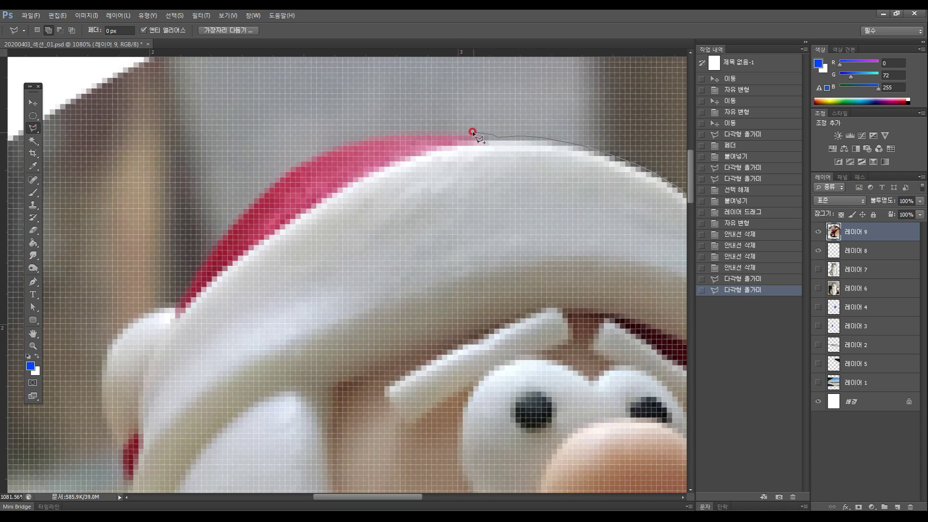
{"action": "left_click", "coordinate": [401, 131]}
{"action": "left_click", "coordinate": [310, 155]}
{"action": "left_click_drag", "start_coordinate": [306, 186], "coordinate": [355, 149]}
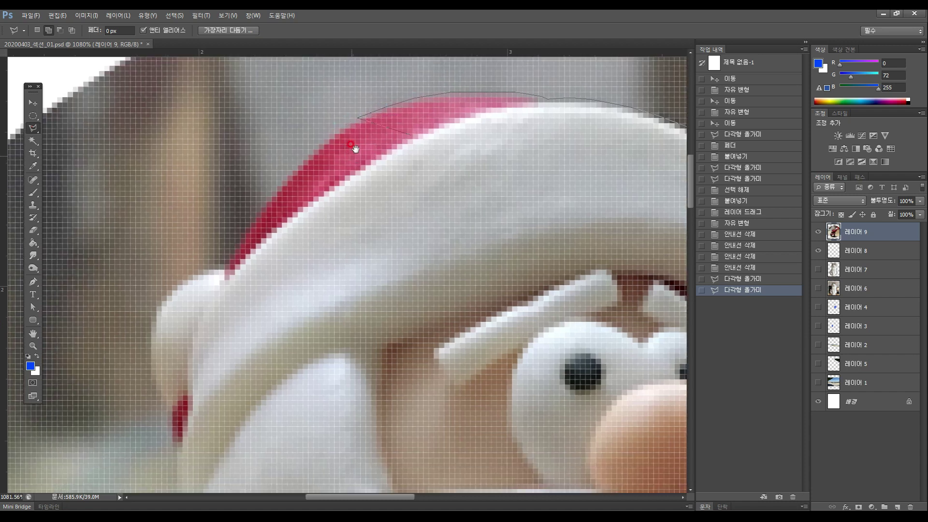
Step: Trace the red crown's outer edge down to where it meets the white pompom
{"action": "left_click", "coordinate": [344, 127]}
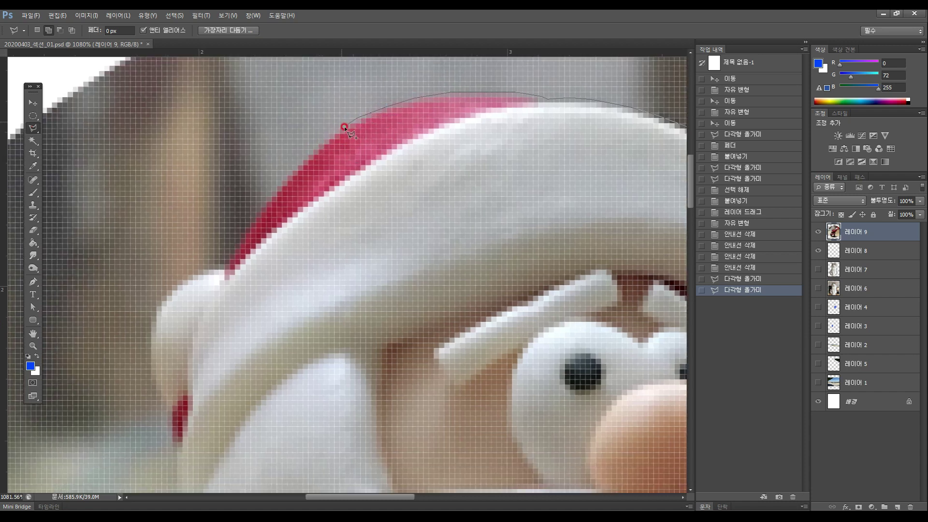
{"action": "left_click", "coordinate": [313, 151]}
{"action": "left_click", "coordinate": [296, 171]}
{"action": "left_click", "coordinate": [281, 180]}
{"action": "left_click", "coordinate": [262, 204]}
{"action": "left_click", "coordinate": [222, 263]}
Step: Outline the white pompom and the small red strip below it, down toward the beard
{"action": "left_click", "coordinate": [204, 268]}
{"action": "left_click", "coordinate": [146, 371]}
{"action": "left_click", "coordinate": [153, 389]}
{"action": "left_click", "coordinate": [171, 412]}
{"action": "mouse_move", "coordinate": [180, 389]}
{"action": "left_mouse_down"}
{"action": "mouse_move", "coordinate": [236, 261]}
{"action": "mouse_move", "coordinate": [332, 146]}
{"action": "left_mouse_up"}
{"action": "left_click", "coordinate": [318, 180]}
{"action": "left_click", "coordinate": [326, 210]}
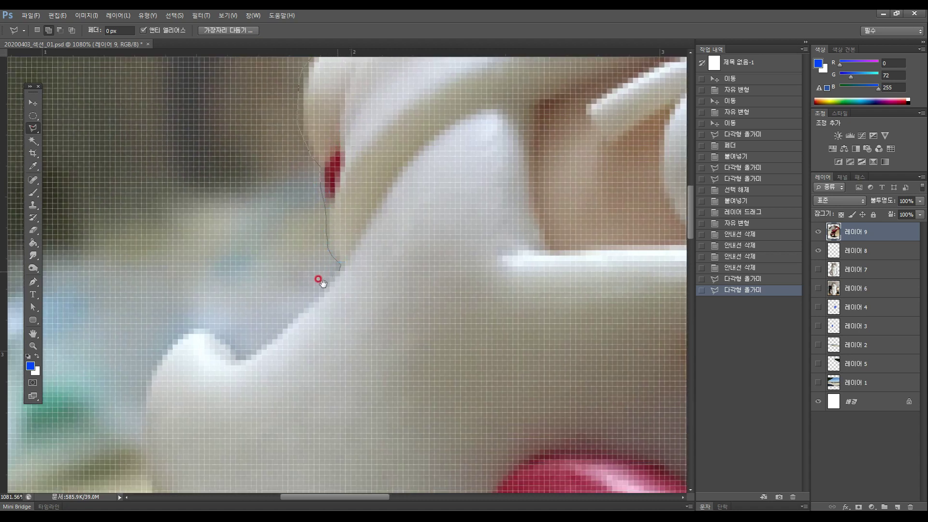
Step: Trace the beard's upper edge and around its curled tip to the start of its lower side
{"action": "left_click_drag", "start_coordinate": [318, 279], "coordinate": [406, 173]}
{"action": "left_click", "coordinate": [415, 176]}
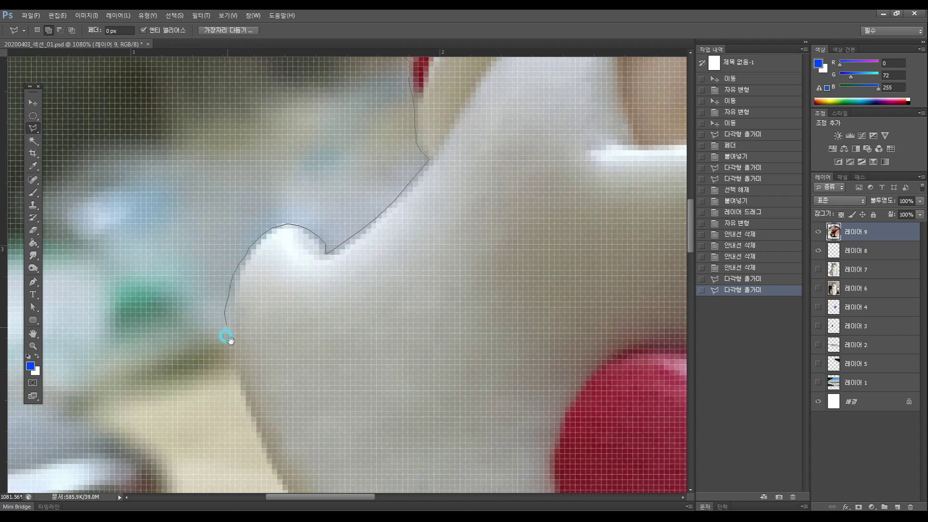
{"action": "left_click_drag", "start_coordinate": [230, 340], "coordinate": [225, 263]}
{"action": "left_click", "coordinate": [223, 285]}
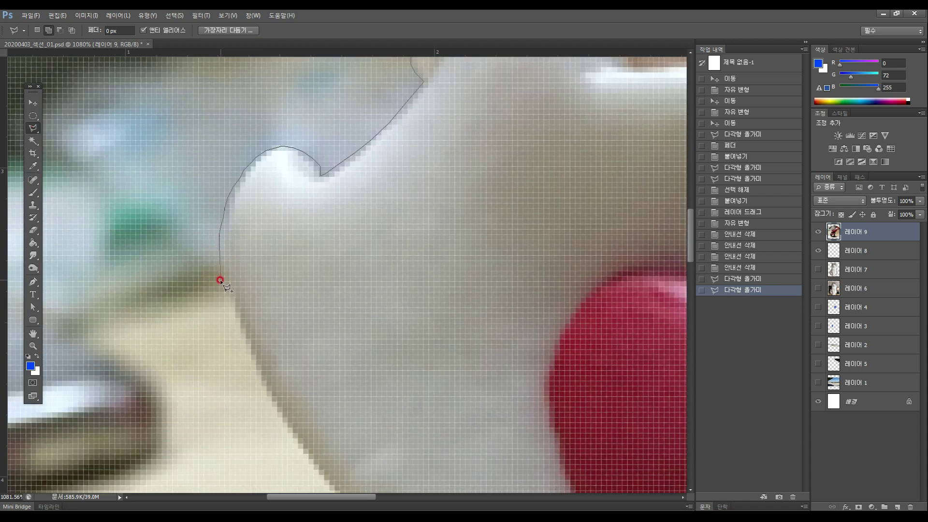
{"action": "left_click_drag", "start_coordinate": [243, 333], "coordinate": [216, 284]}
{"action": "left_click", "coordinate": [214, 288]}
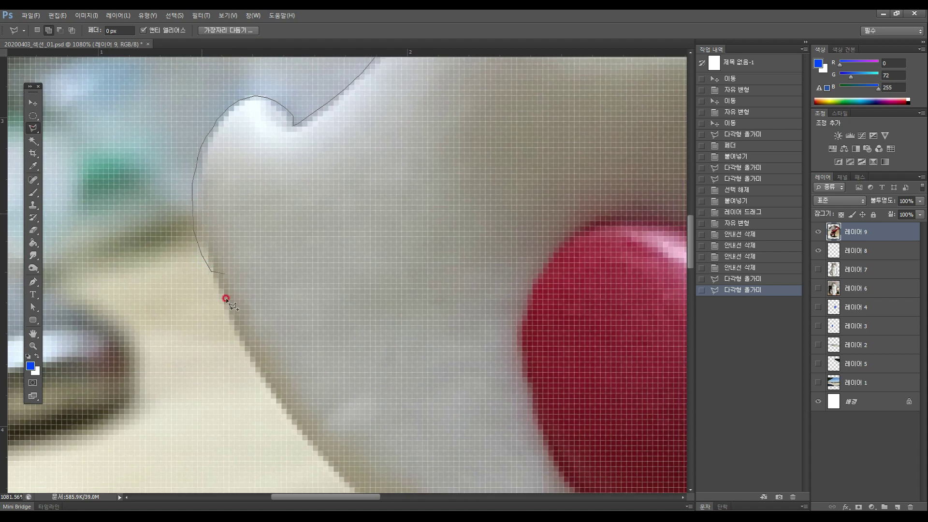
Step: Remove the stray point and trace the beard's lower edge down to the red coat above the belt
{"action": "key", "text": "BackSpace"}
{"action": "left_click", "coordinate": [267, 394]}
{"action": "left_click", "coordinate": [296, 430]}
{"action": "left_click_drag", "start_coordinate": [303, 435], "coordinate": [174, 230]}
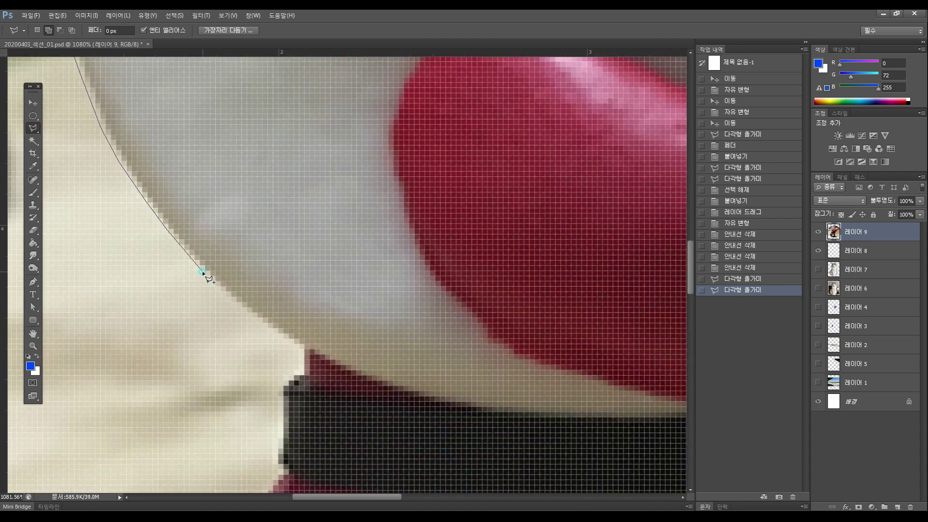
{"action": "left_click", "coordinate": [300, 345]}
Step: Outline the end of the black belt and the red coat below it, down to the white trim at the existing selection
{"action": "left_click_drag", "start_coordinate": [294, 374], "coordinate": [293, 213]}
{"action": "left_click", "coordinate": [293, 213]}
{"action": "left_click", "coordinate": [296, 252]}
{"action": "left_click", "coordinate": [291, 292]}
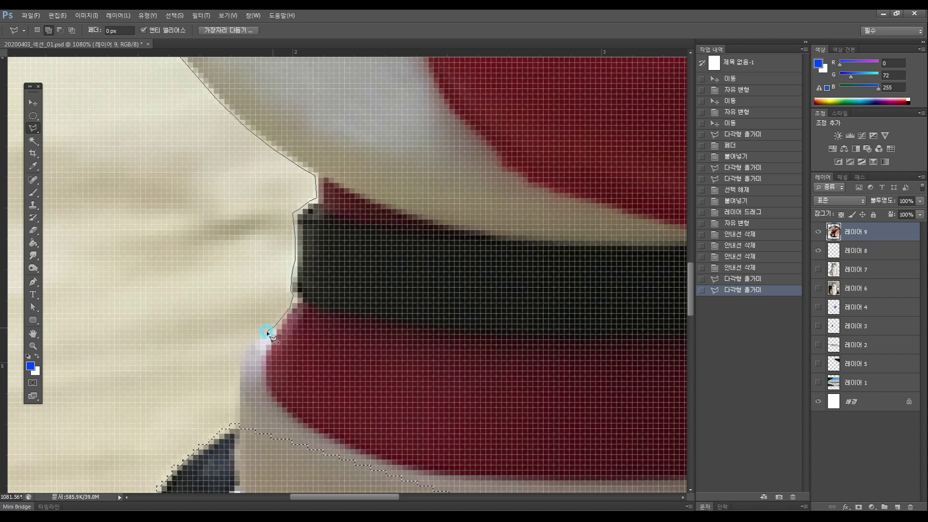
{"action": "left_click", "coordinate": [236, 391]}
{"action": "left_click", "coordinate": [234, 446]}
Step: Route the lasso through the inside of the already selected trousers and coat, back up through the body
{"action": "mouse_move", "coordinate": [340, 412]}
{"action": "left_mouse_down"}
{"action": "mouse_move", "coordinate": [317, 148]}
{"action": "mouse_move", "coordinate": [306, 144]}
{"action": "left_mouse_up"}
{"action": "left_click_drag", "start_coordinate": [454, 394], "coordinate": [132, 291]}
{"action": "left_click", "coordinate": [321, 257]}
{"action": "left_click", "coordinate": [452, 304]}
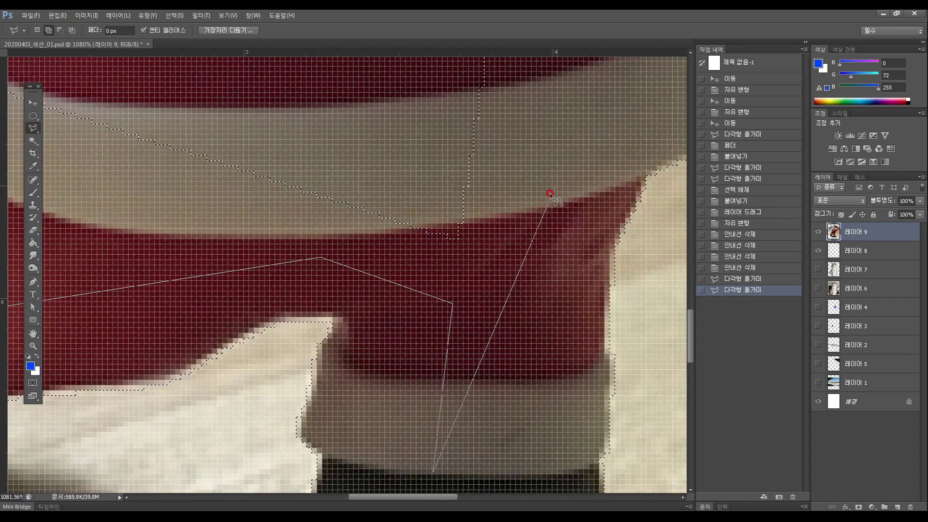
{"action": "left_click", "coordinate": [562, 210]}
{"action": "left_click_drag", "start_coordinate": [570, 151], "coordinate": [477, 476]}
{"action": "left_click", "coordinate": [493, 155]}
Step: Continue the outline up through the red sleeve and close it at its start to add the head and body to the selection
{"action": "left_click_drag", "start_coordinate": [486, 119], "coordinate": [461, 450]}
{"action": "left_click", "coordinate": [543, 252]}
{"action": "left_click_drag", "start_coordinate": [526, 205], "coordinate": [470, 451]}
{"action": "left_click", "coordinate": [485, 299]}
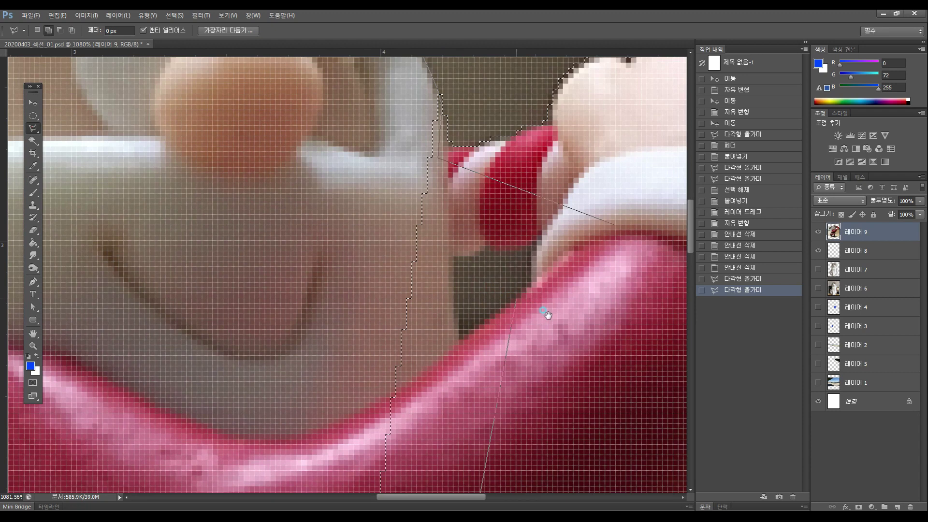
{"action": "left_click_drag", "start_coordinate": [543, 303], "coordinate": [489, 322]}
{"action": "left_click", "coordinate": [554, 264]}
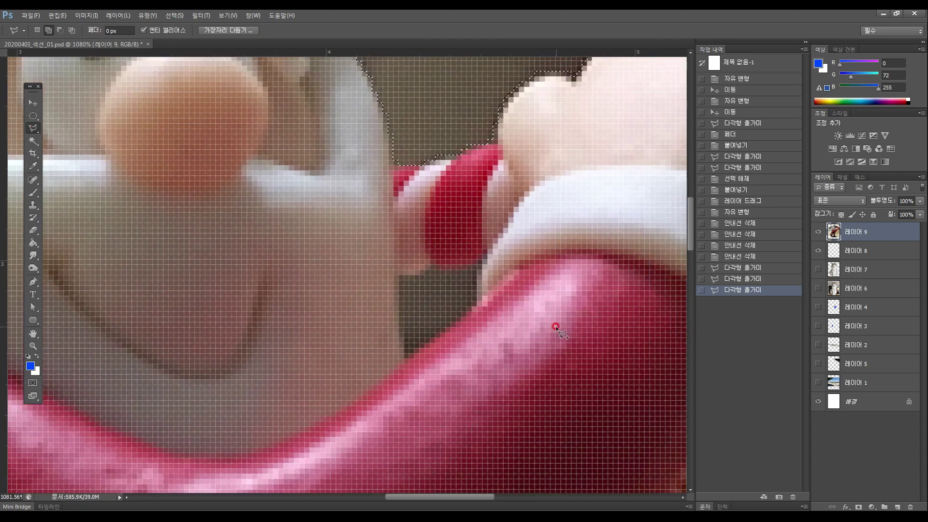
{"action": "double_click", "coordinate": [35, 333]}
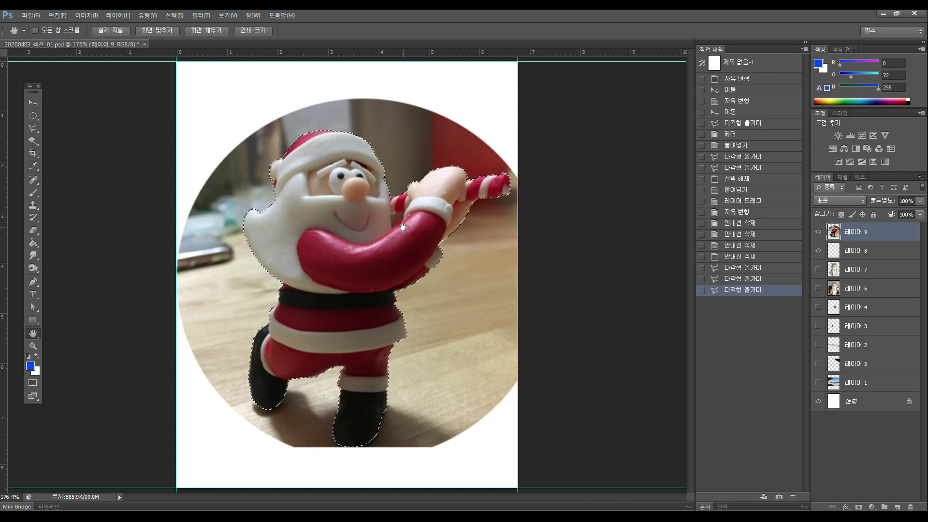
Step: Set the Polygonal Lasso to subtract from the selection and trace the cane's underside above the gap between beard and sleeve
{"action": "left_click", "coordinate": [33, 346]}
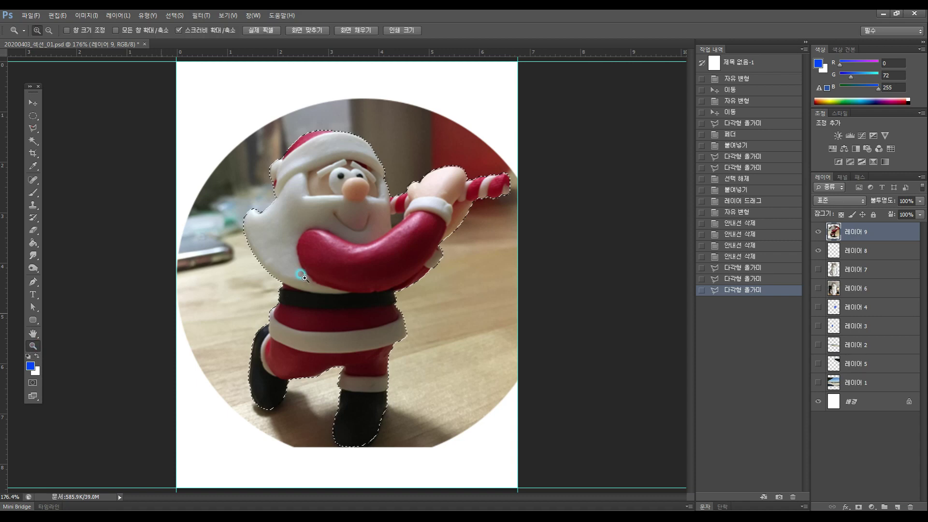
{"action": "left_click_drag", "start_coordinate": [404, 226], "coordinate": [453, 160]}
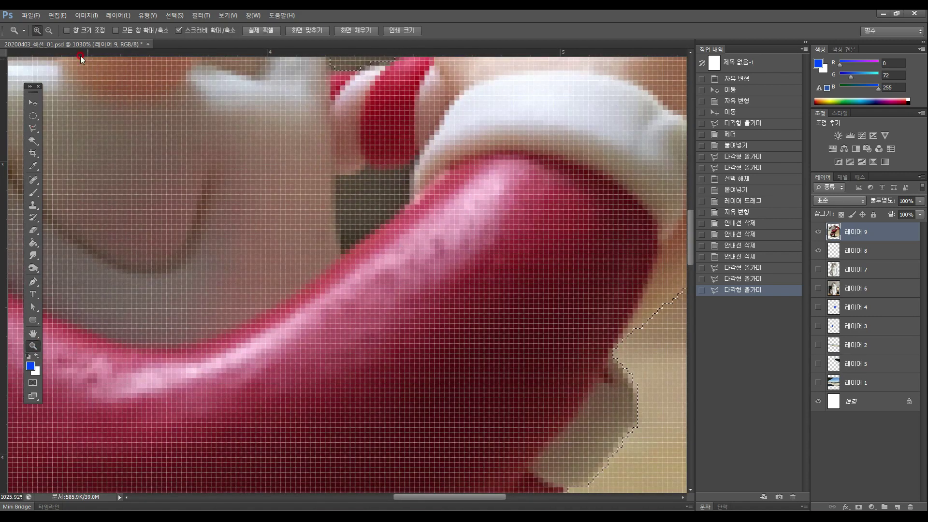
{"action": "left_click", "coordinate": [33, 128]}
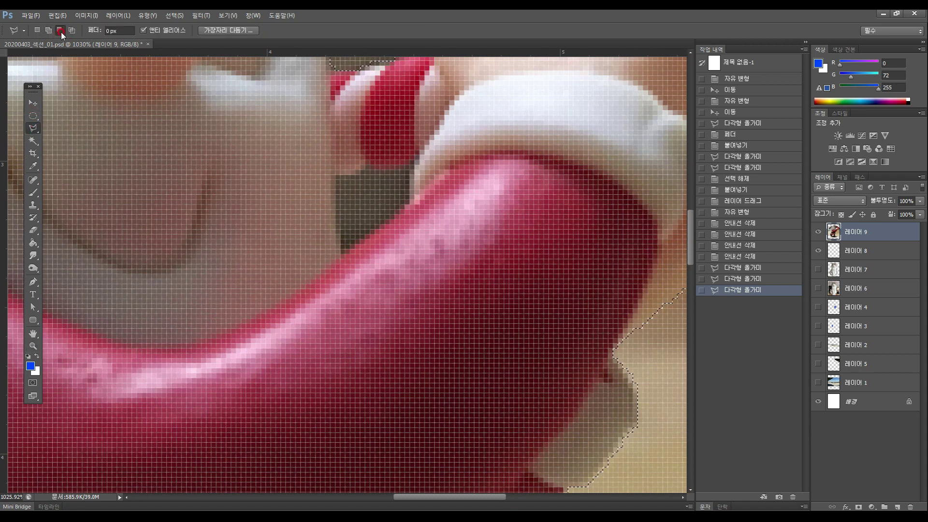
{"action": "left_click", "coordinate": [334, 175]}
{"action": "left_click", "coordinate": [367, 167]}
{"action": "left_click", "coordinate": [376, 172]}
{"action": "left_click", "coordinate": [390, 171]}
{"action": "left_click", "coordinate": [412, 162]}
Step: Trace down the cuff, along the sleeve and up the beard's edge, closing the outline to subtract the background gap
{"action": "left_click", "coordinate": [410, 199]}
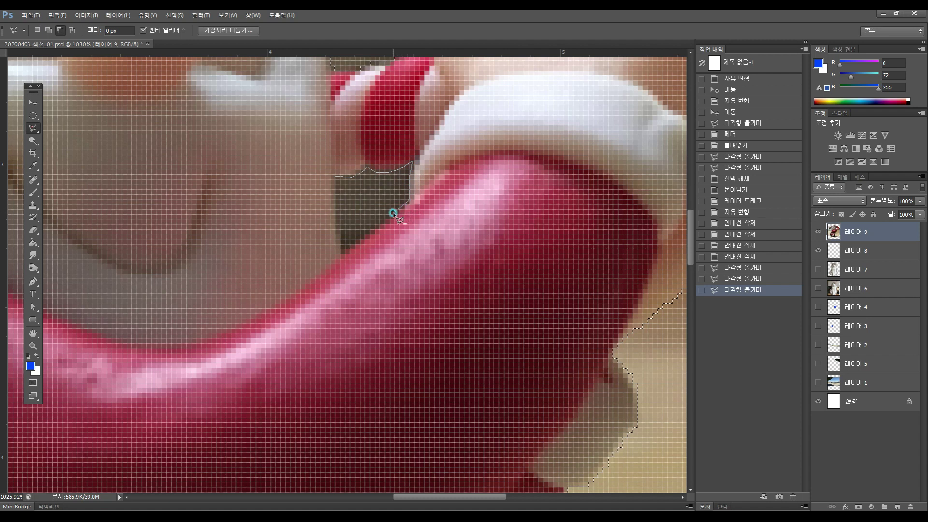
{"action": "left_click", "coordinate": [343, 248]}
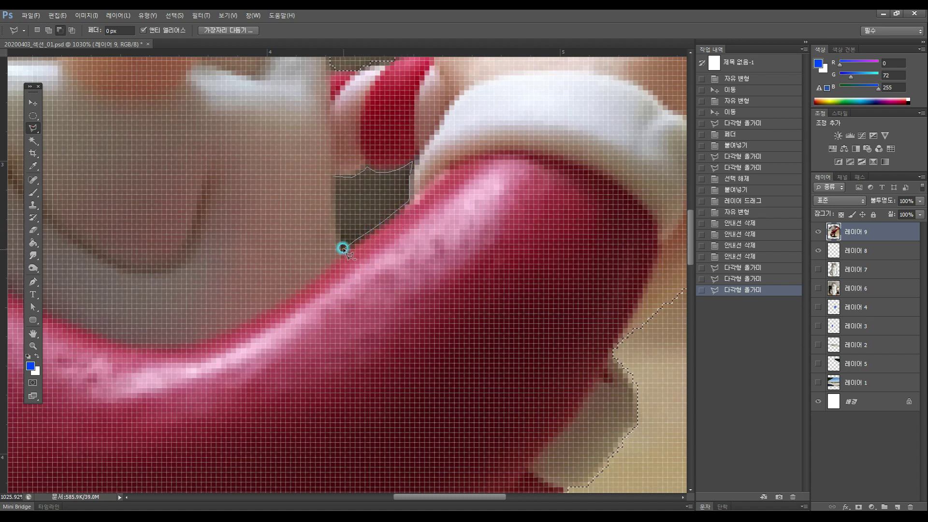
{"action": "left_click", "coordinate": [338, 227]}
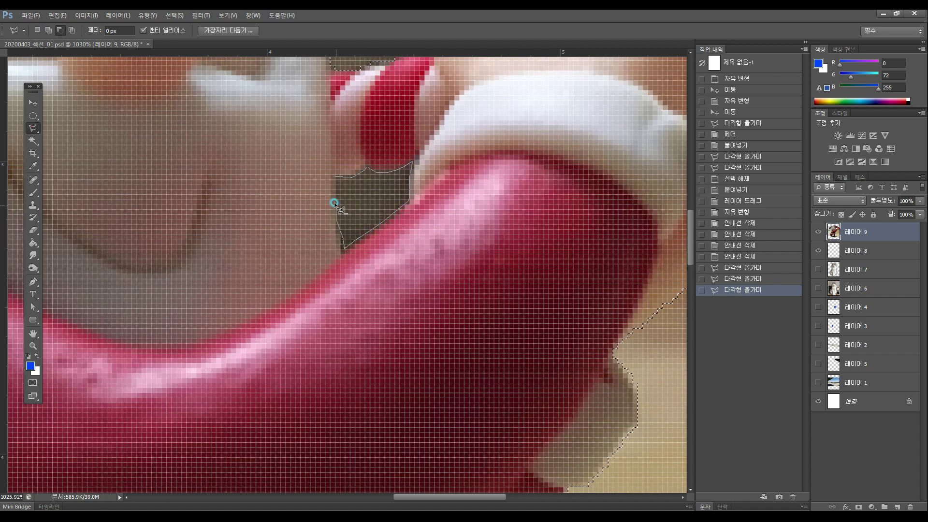
{"action": "left_click", "coordinate": [333, 177]}
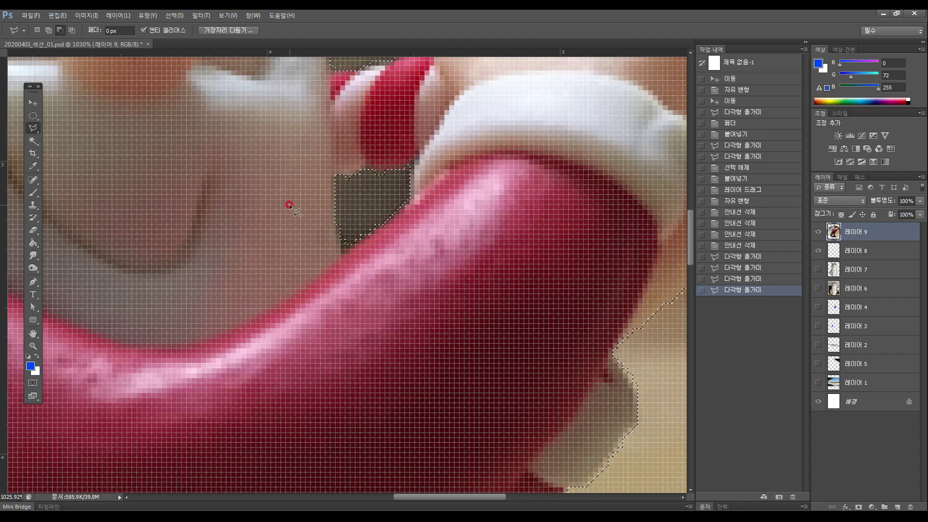
{"action": "left_click", "coordinate": [20, 358]}
{"action": "double_click", "coordinate": [33, 333]}
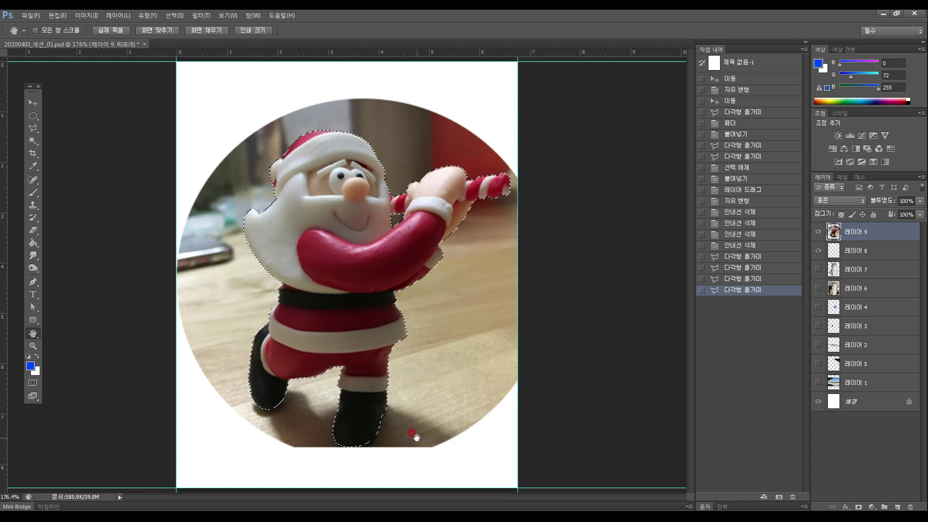
Step: Copy the selected Santa figure, paste it as a new layer, and hide 레이어 9
{"action": "key", "text": "ctrl+c"}
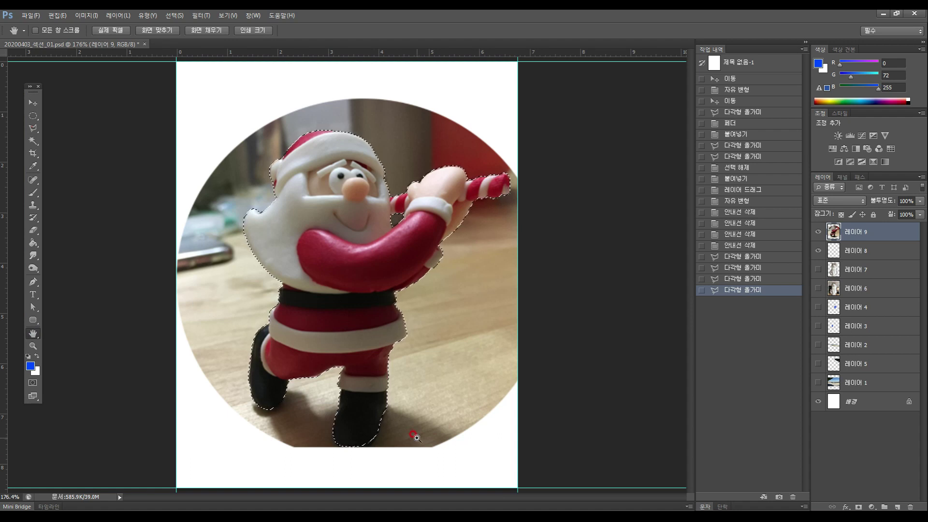
{"action": "key", "text": "ctrl+v"}
{"action": "left_click", "coordinate": [33, 102]}
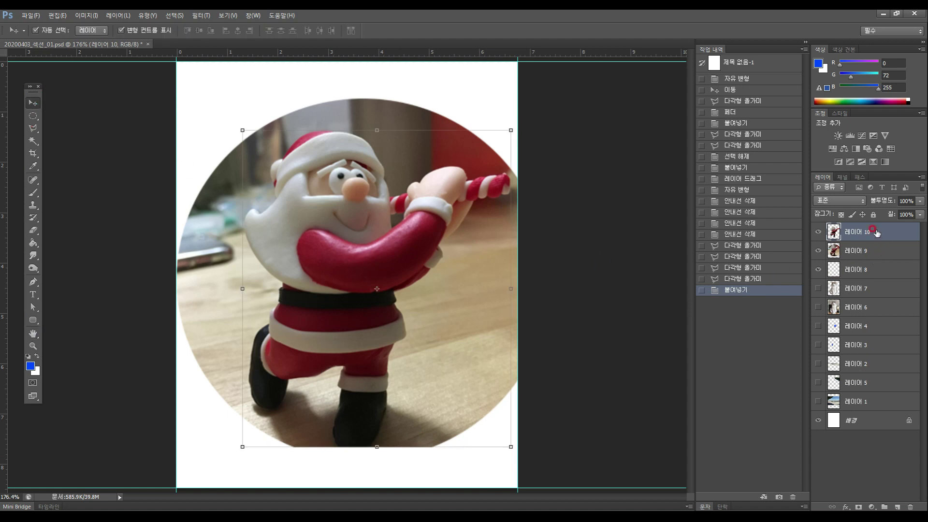
{"action": "left_click", "coordinate": [818, 250]}
Step: Move the pasted Santa slightly up and left, and scale it down toward the lower-left part of the page
{"action": "mouse_move", "coordinate": [320, 268]}
{"action": "left_mouse_down"}
{"action": "mouse_move", "coordinate": [268, 256]}
{"action": "mouse_move", "coordinate": [308, 257]}
{"action": "left_mouse_up"}
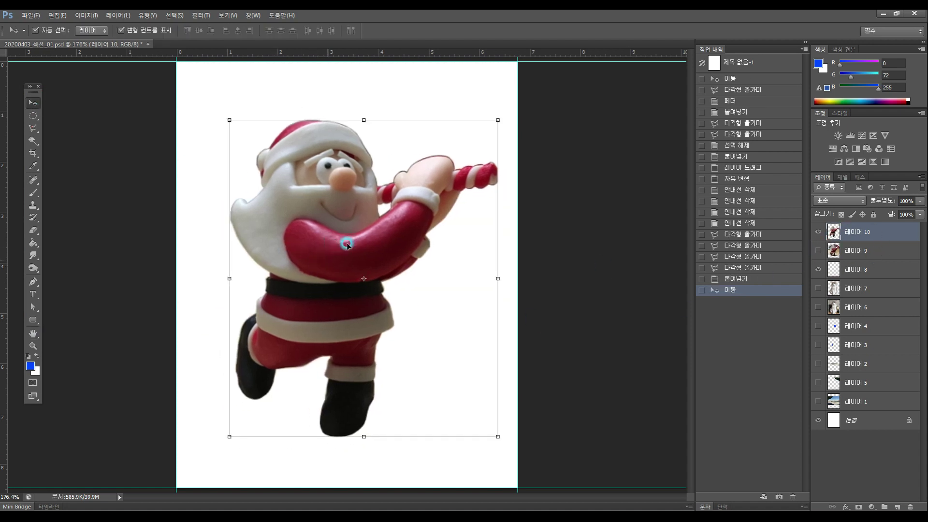
{"action": "left_click_drag", "start_coordinate": [497, 120], "coordinate": [394, 247]}
{"action": "key", "text": "Return"}
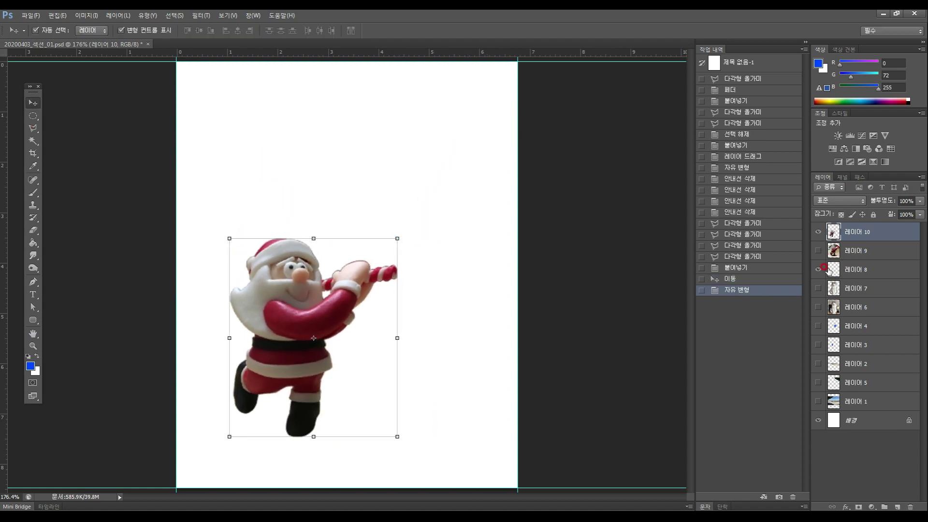
Step: Hide 레이어 8, show the cat on 레이어 7, and scale the cat down beside Santa on his right
{"action": "left_click", "coordinate": [858, 288]}
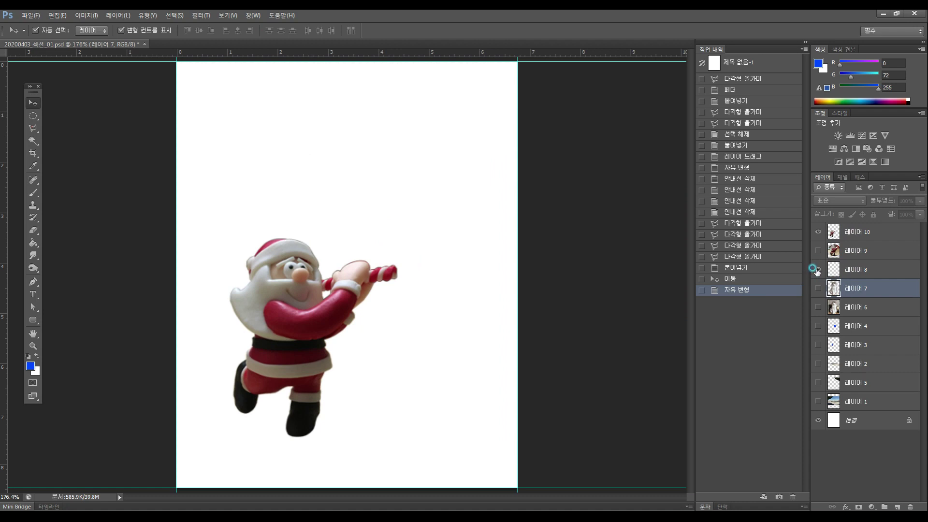
{"action": "left_click", "coordinate": [818, 288]}
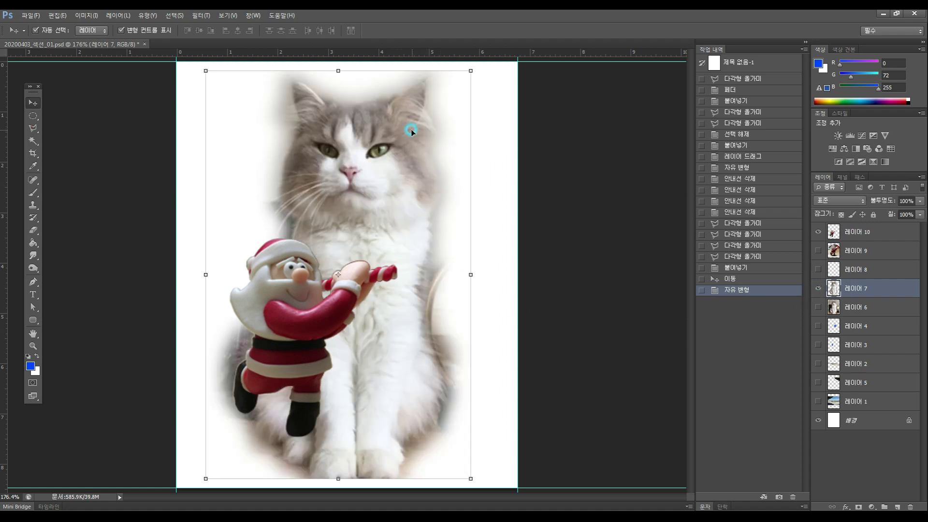
{"action": "left_click_drag", "start_coordinate": [471, 71], "coordinate": [374, 219]}
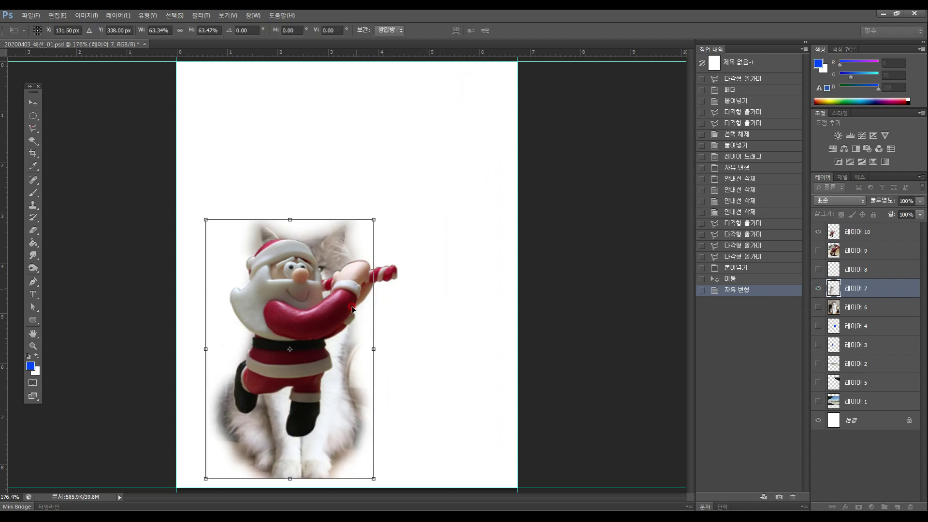
{"action": "left_click_drag", "start_coordinate": [326, 407], "coordinate": [439, 331]}
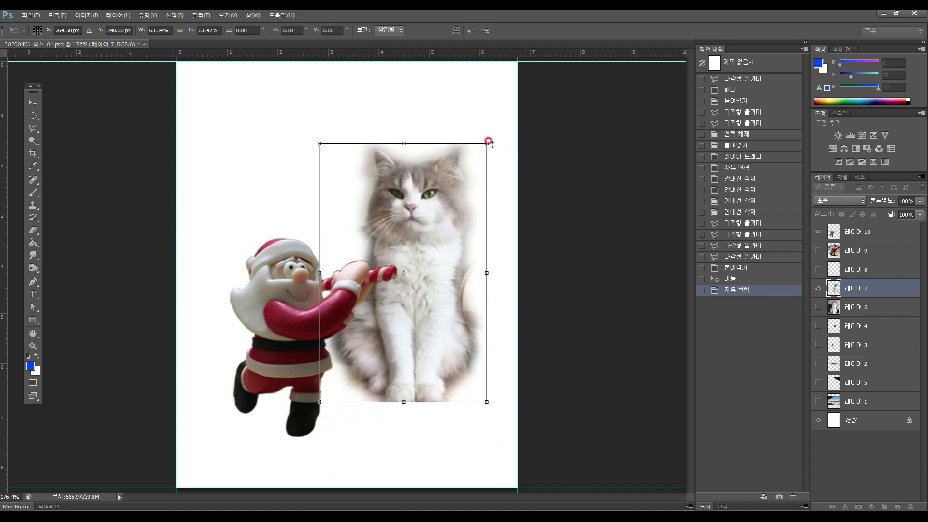
{"action": "left_click_drag", "start_coordinate": [485, 143], "coordinate": [475, 162]}
{"action": "key", "text": "Return"}
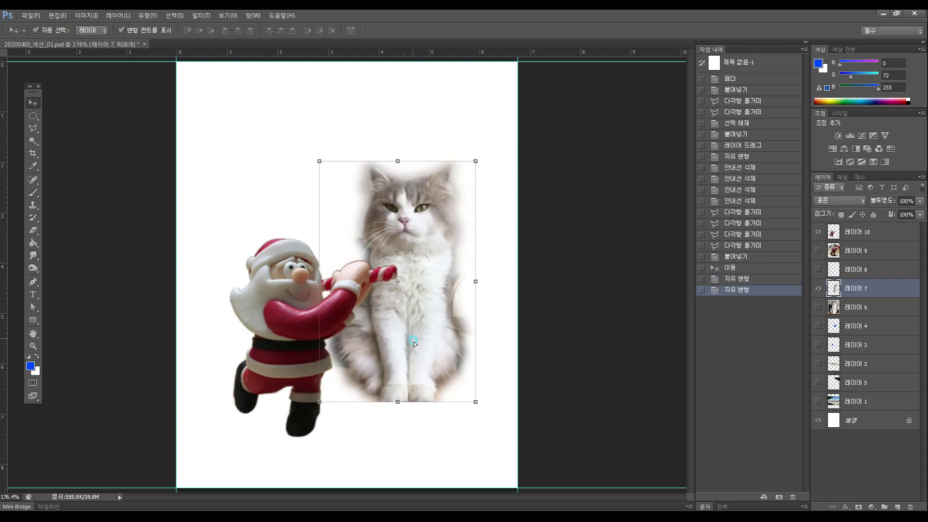
Step: Scale the cat down again to about 81% and place it just beyond the end of Santa's cane
{"action": "left_click_drag", "start_coordinate": [413, 337], "coordinate": [417, 349]}
{"action": "left_click_drag", "start_coordinate": [481, 166], "coordinate": [460, 217]}
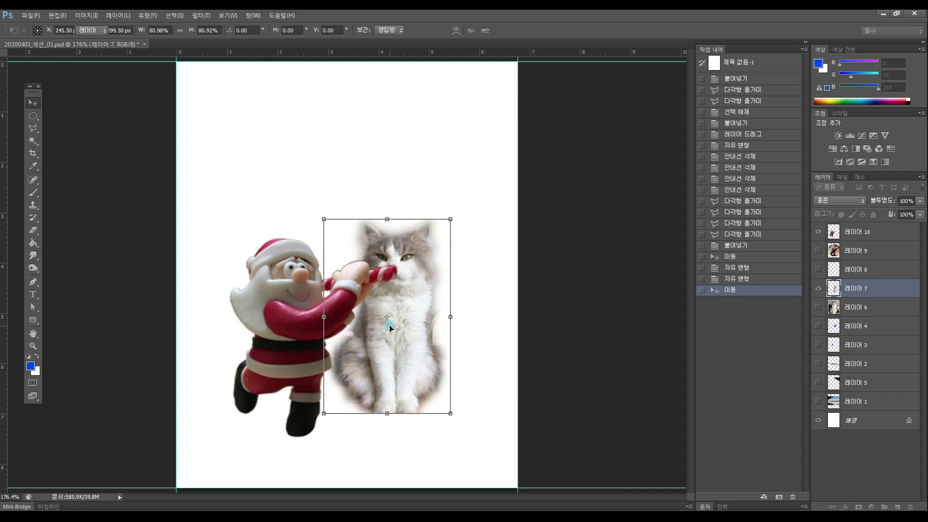
{"action": "key", "text": "Return"}
{"action": "left_click_drag", "start_coordinate": [391, 339], "coordinate": [429, 358]}
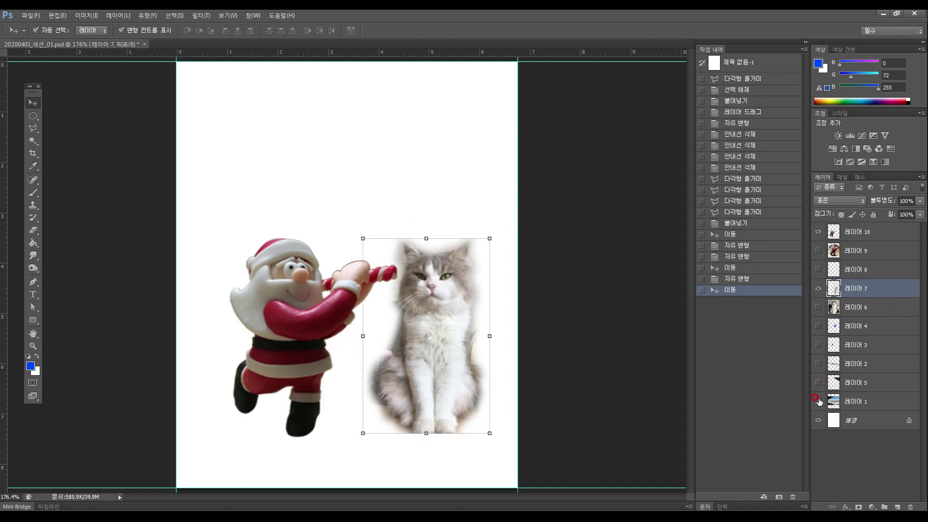
Step: Show the landscape layers 레이어 1 and 레이어 5, and move Santa up-left and the cat toward the lower right
{"action": "left_click", "coordinate": [818, 401]}
{"action": "left_click", "coordinate": [818, 383]}
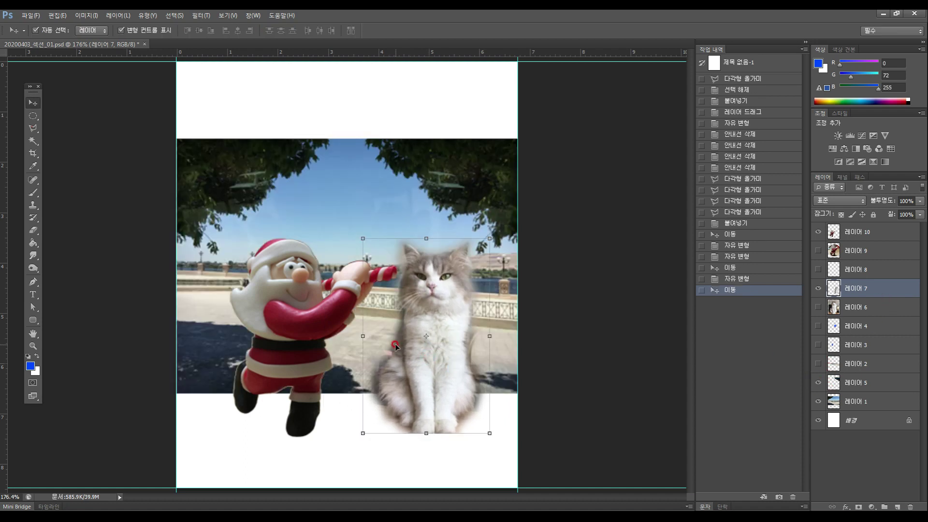
{"action": "left_click_drag", "start_coordinate": [290, 358], "coordinate": [265, 307]}
{"action": "left_click_drag", "start_coordinate": [414, 338], "coordinate": [437, 346]}
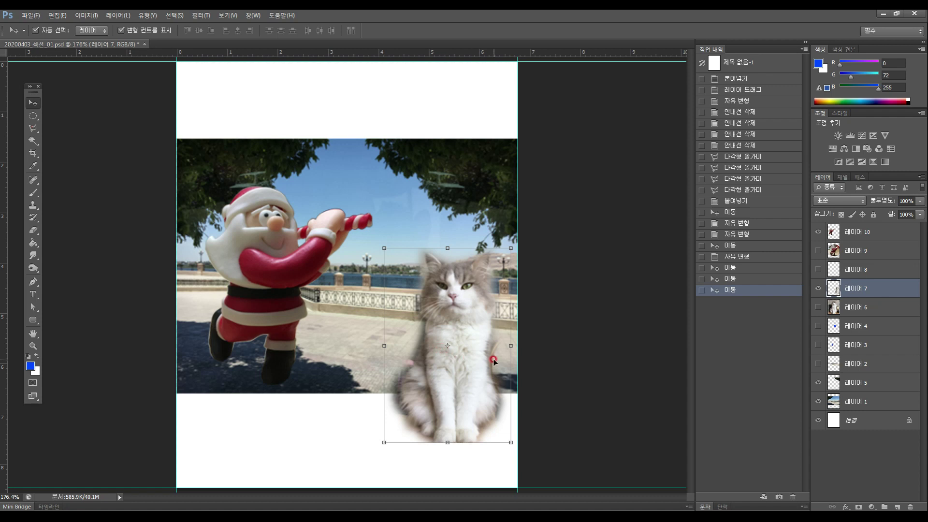
Step: Scale Santa down to about 39% and place him on the plaza at the left side of the landscape
{"action": "left_click", "coordinate": [295, 280]}
{"action": "left_click_drag", "start_coordinate": [330, 243], "coordinate": [342, 240]}
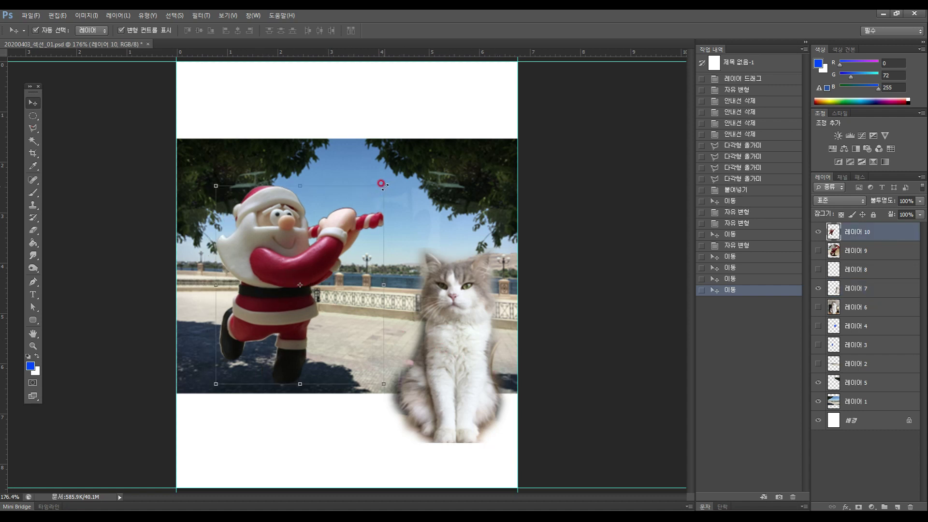
{"action": "key", "text": "ctrl+t"}
{"action": "left_click_drag", "start_coordinate": [384, 186], "coordinate": [314, 299]}
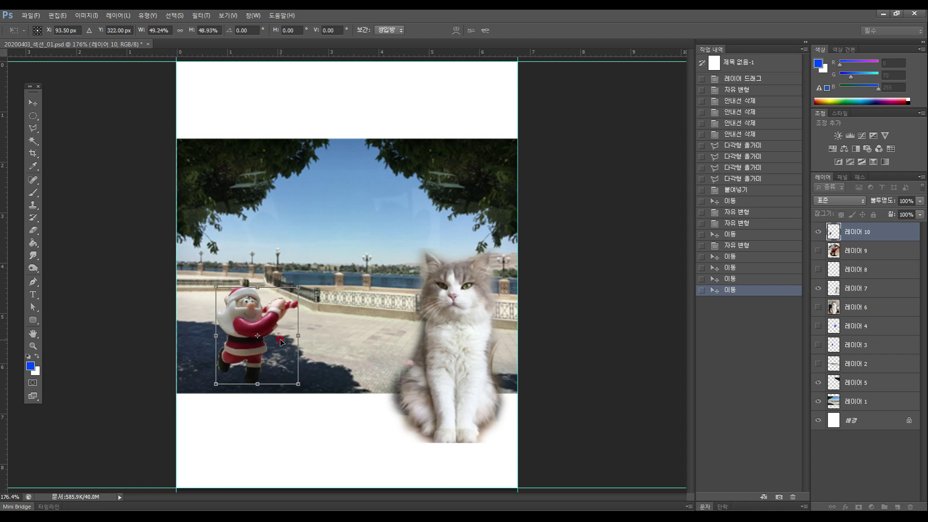
{"action": "left_click_drag", "start_coordinate": [237, 354], "coordinate": [258, 310]}
{"action": "left_click_drag", "start_coordinate": [283, 253], "coordinate": [269, 275]}
{"action": "left_click", "coordinate": [236, 341]}
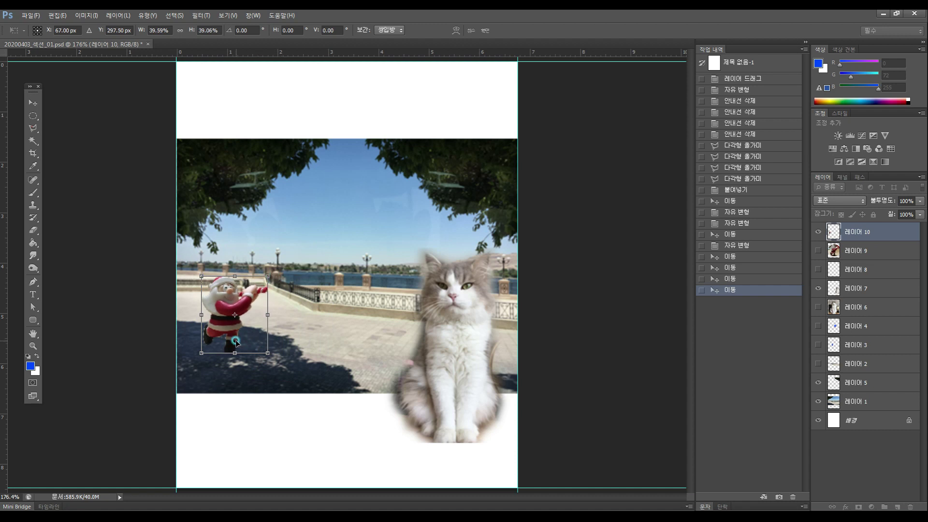
{"action": "key", "text": "Return"}
Step: Scale the cat down to about Santa's height and place it on the plaza in front of the right-hand railing
{"action": "left_click_drag", "start_coordinate": [470, 353], "coordinate": [453, 304]}
{"action": "left_click", "coordinate": [470, 244]}
{"action": "left_click_drag", "start_coordinate": [497, 195], "coordinate": [445, 309]}
{"action": "left_click_drag", "start_coordinate": [410, 354], "coordinate": [431, 327]}
{"action": "key", "text": "Return"}
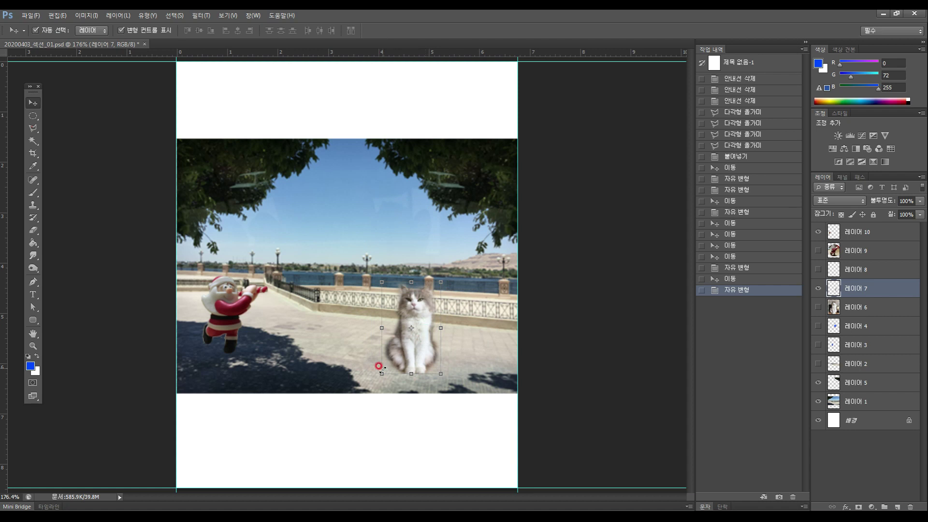
Step: Fine-tune the positions of Santa and the cat on the plaza, bringing the cat closer to the railing
{"action": "left_click", "coordinate": [438, 415]}
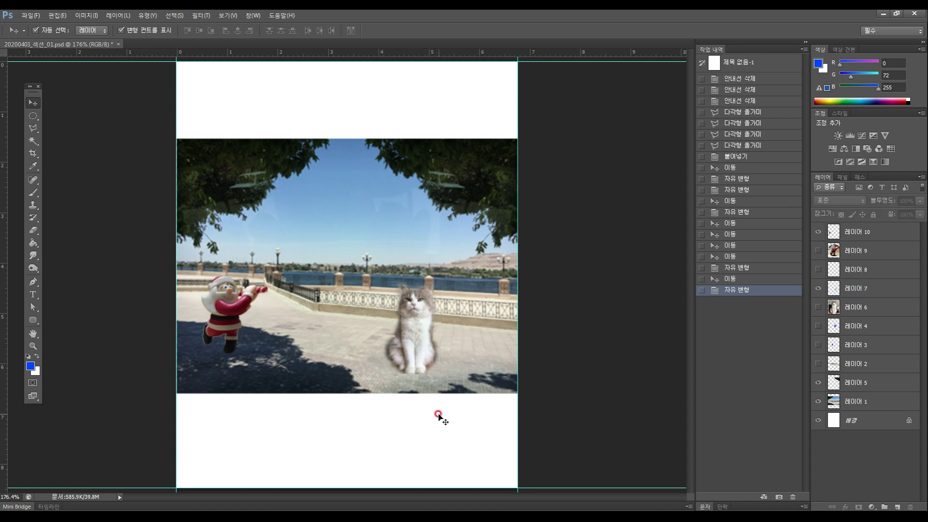
{"action": "left_click_drag", "start_coordinate": [423, 360], "coordinate": [421, 368]}
{"action": "left_click_drag", "start_coordinate": [236, 309], "coordinate": [237, 306]}
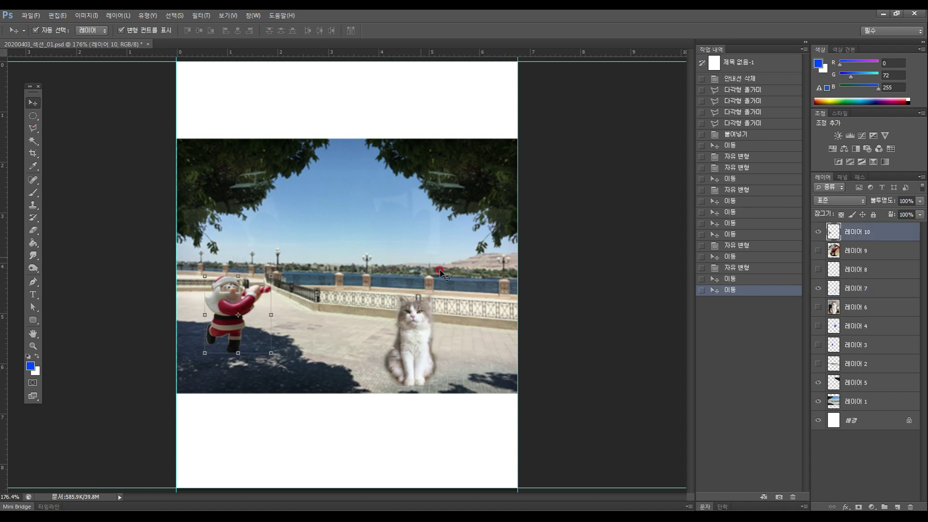
{"action": "left_click", "coordinate": [33, 103]}
{"action": "left_click", "coordinate": [415, 351]}
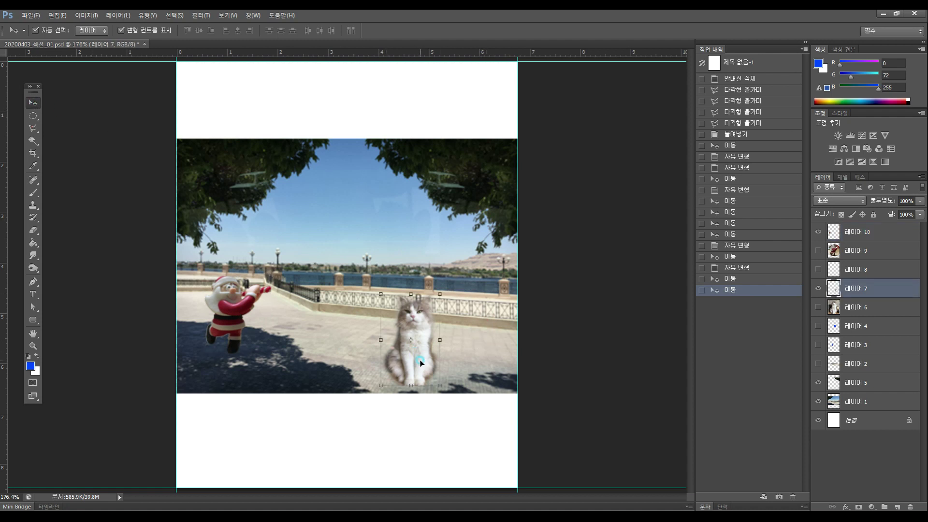
{"action": "left_click_drag", "start_coordinate": [420, 363], "coordinate": [420, 358]}
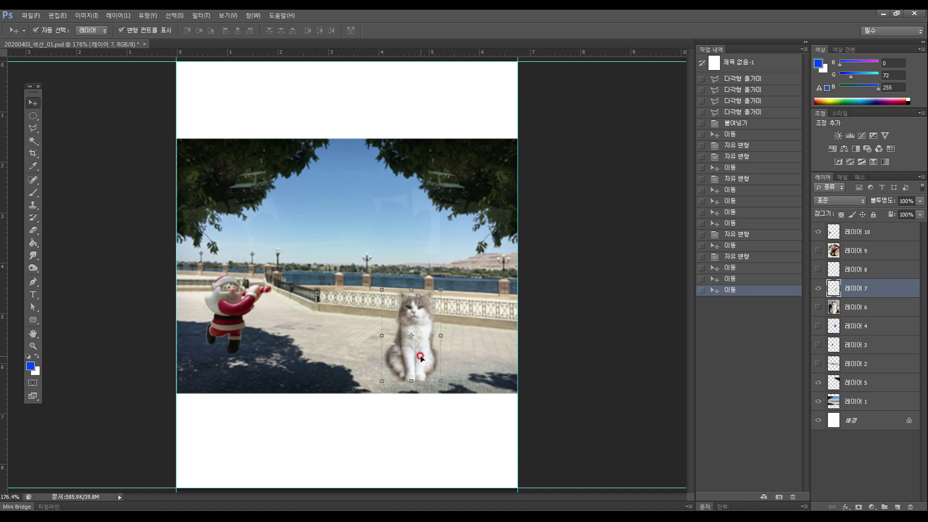
{"action": "left_click_drag", "start_coordinate": [416, 366], "coordinate": [416, 362]}
{"action": "left_click_drag", "start_coordinate": [226, 314], "coordinate": [233, 316]}
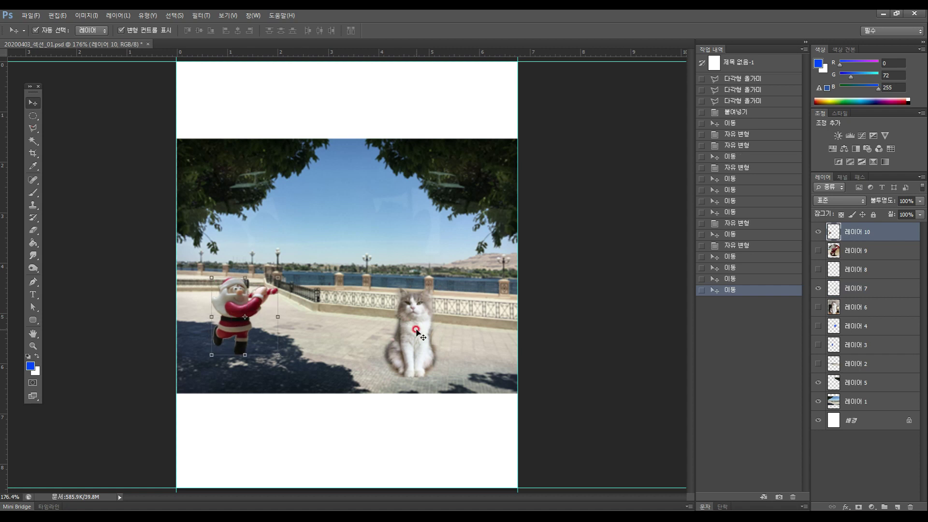
{"action": "left_click_drag", "start_coordinate": [416, 331], "coordinate": [411, 355]}
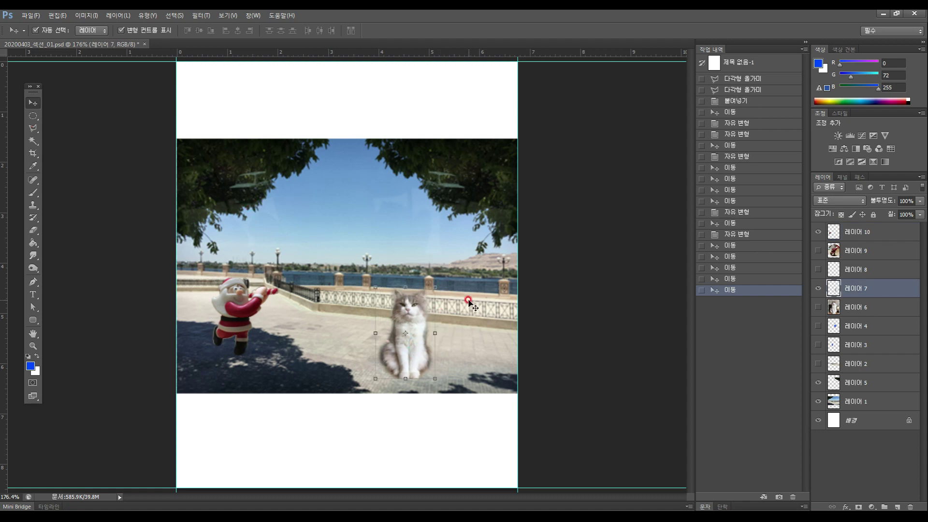
{"action": "left_click", "coordinate": [469, 351]}
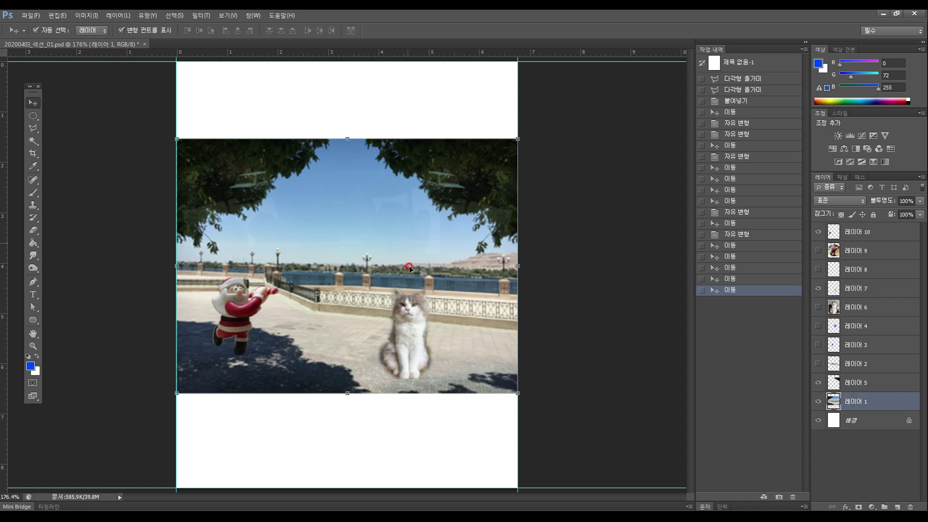
{"action": "mouse_move", "coordinate": [413, 345]}
{"action": "left_mouse_down"}
{"action": "mouse_move", "coordinate": [410, 329]}
{"action": "mouse_move", "coordinate": [409, 339]}
{"action": "left_mouse_up"}
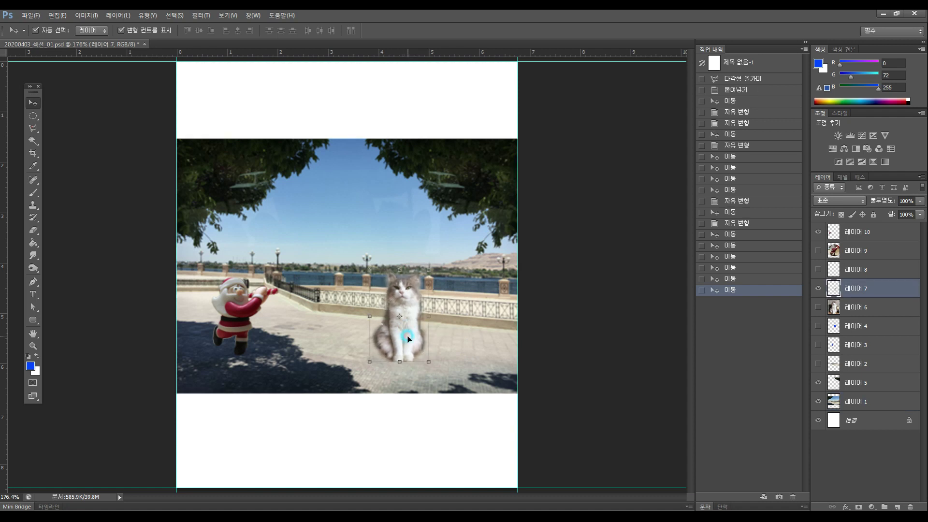
{"action": "left_click", "coordinate": [409, 331]}
{"action": "left_click", "coordinate": [240, 324]}
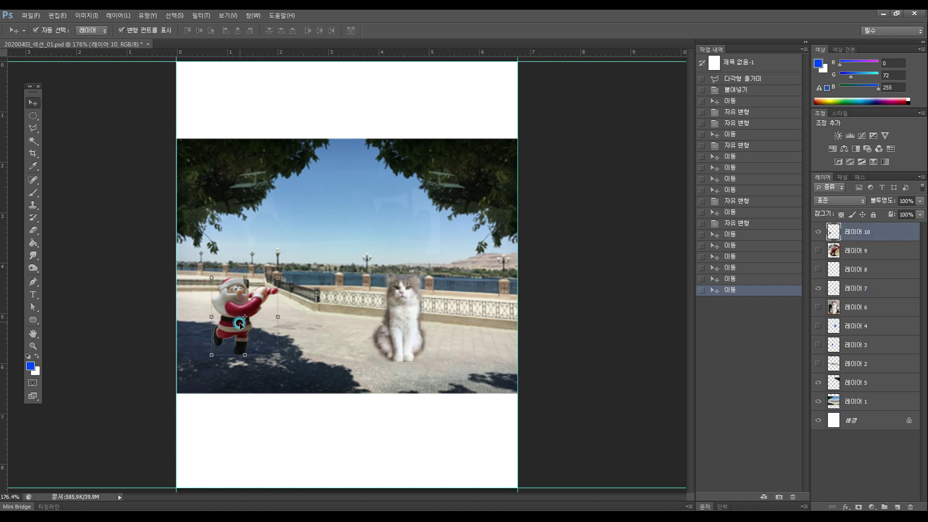
{"action": "left_click", "coordinate": [240, 328]}
{"action": "left_click", "coordinate": [386, 245]}
{"action": "left_click", "coordinate": [395, 327]}
Step: Move Santa up and right beside the railing's corner and scale him down to about 86%
{"action": "mouse_move", "coordinate": [237, 331]}
{"action": "left_mouse_down"}
{"action": "mouse_move", "coordinate": [281, 312]}
{"action": "mouse_move", "coordinate": [255, 300]}
{"action": "mouse_move", "coordinate": [263, 307]}
{"action": "mouse_move", "coordinate": [240, 340]}
{"action": "mouse_move", "coordinate": [264, 295]}
{"action": "left_mouse_up"}
{"action": "mouse_move", "coordinate": [302, 239]}
{"action": "left_mouse_down"}
{"action": "mouse_move", "coordinate": [283, 252]}
{"action": "mouse_move", "coordinate": [294, 249]}
{"action": "left_mouse_up"}
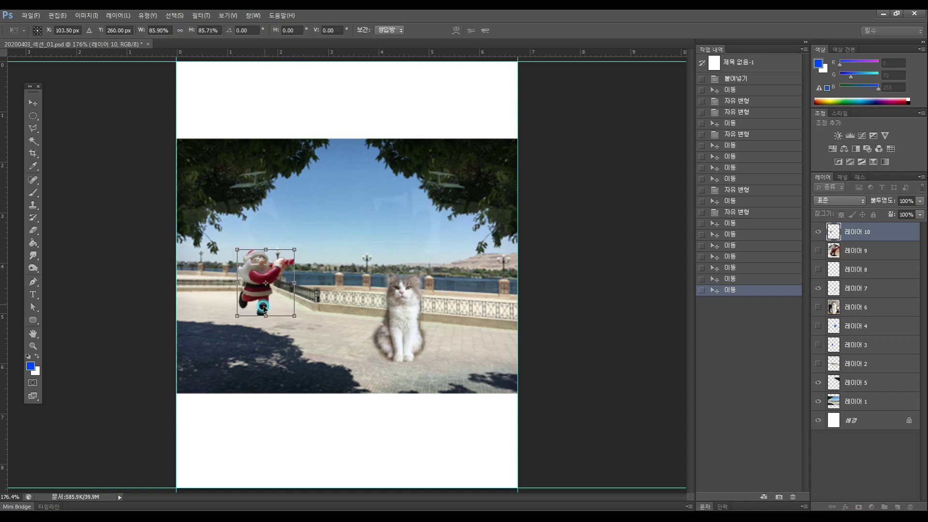
{"action": "double_click", "coordinate": [260, 309]}
{"action": "mouse_move", "coordinate": [261, 309]}
{"action": "left_mouse_down"}
{"action": "mouse_move", "coordinate": [278, 306]}
{"action": "mouse_move", "coordinate": [264, 309]}
{"action": "left_mouse_up"}
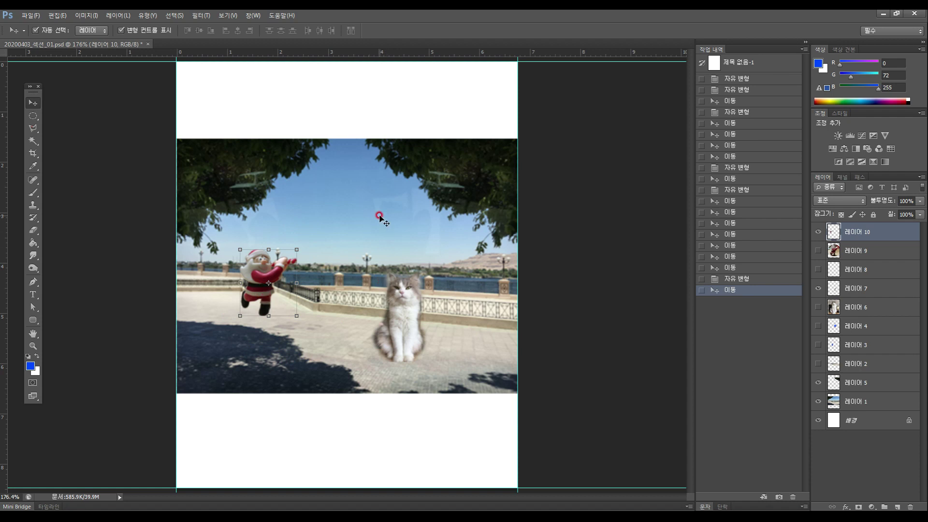
{"action": "left_click", "coordinate": [413, 336]}
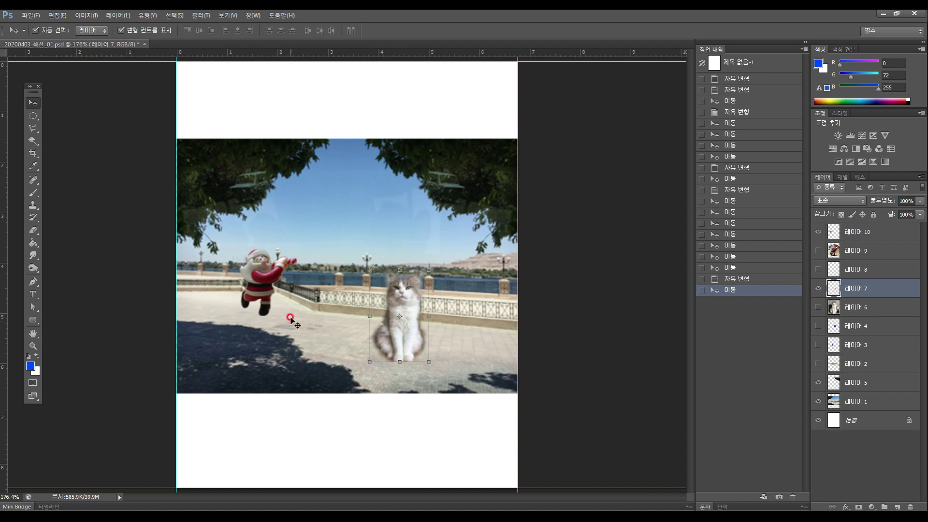
{"action": "left_click", "coordinate": [266, 278]}
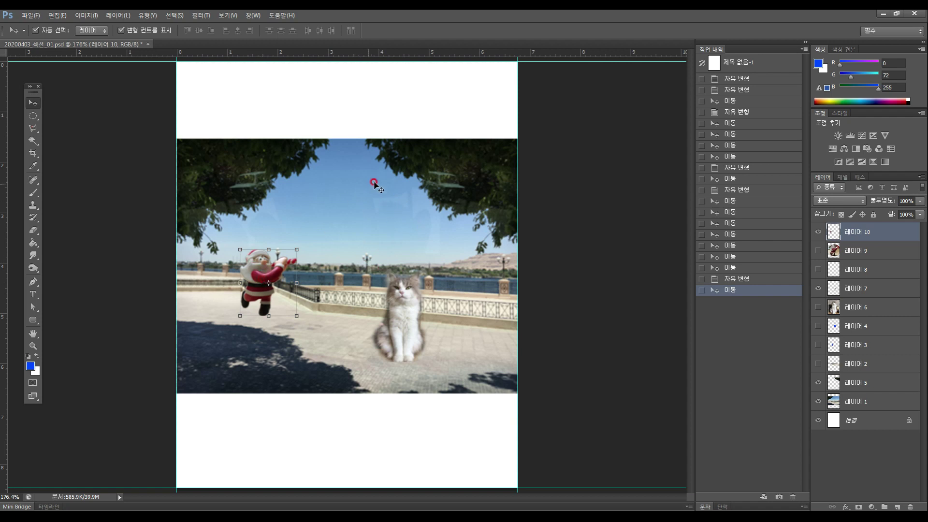
{"action": "left_click", "coordinate": [400, 326]}
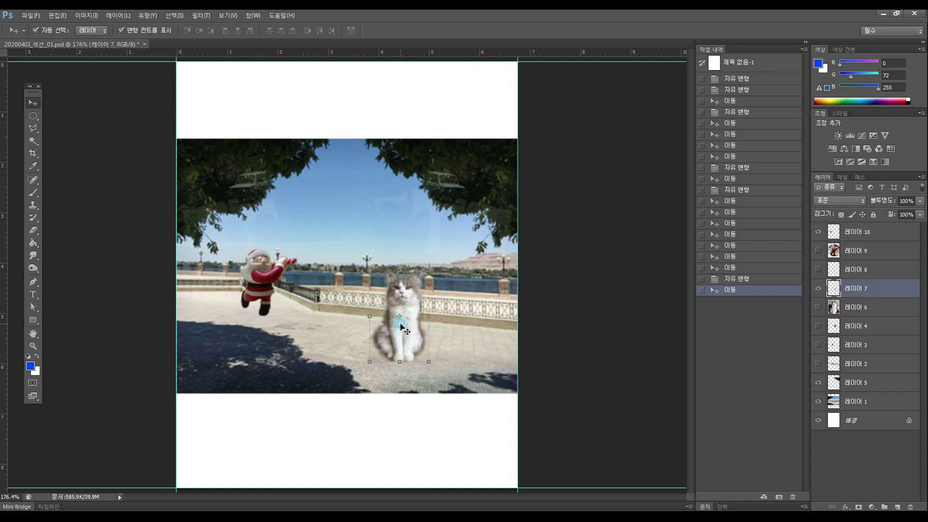
{"action": "left_click", "coordinate": [255, 294]}
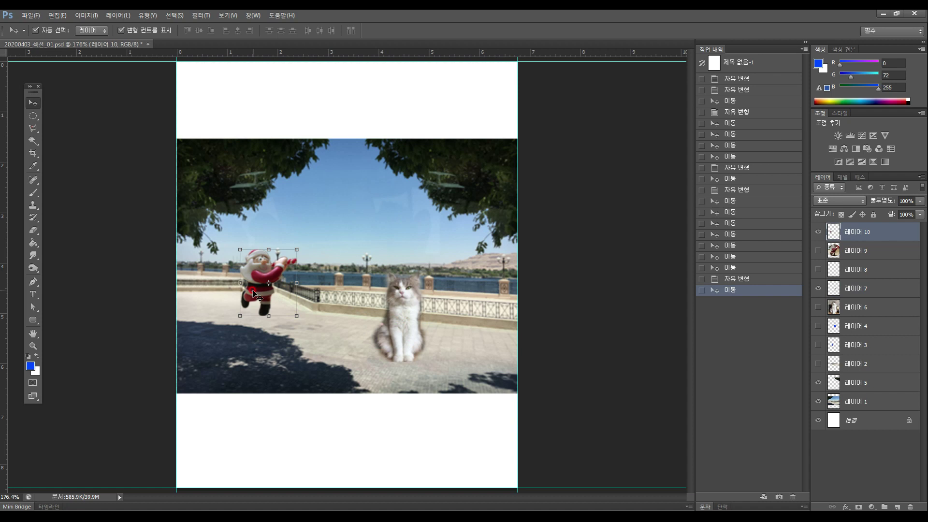
{"action": "left_click", "coordinate": [393, 242]}
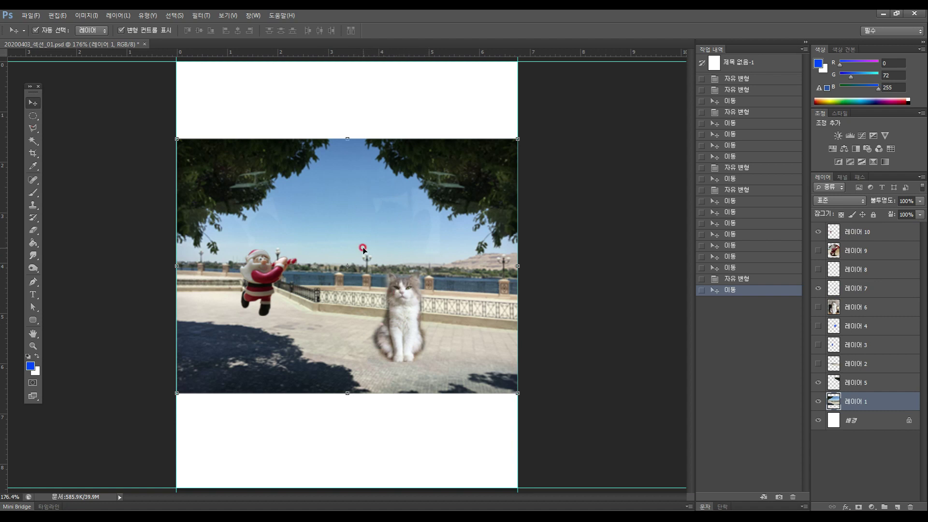
{"action": "left_click", "coordinate": [265, 287]}
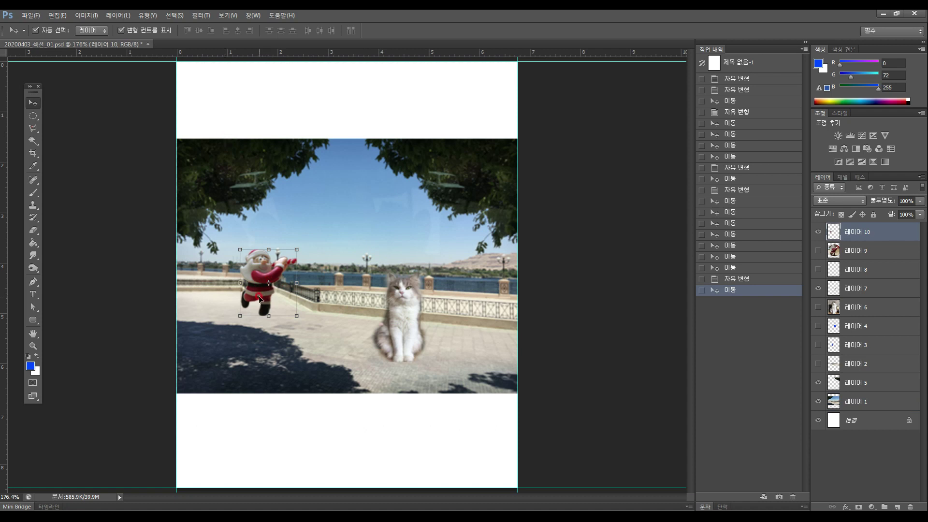
{"action": "left_click", "coordinate": [88, 16]}
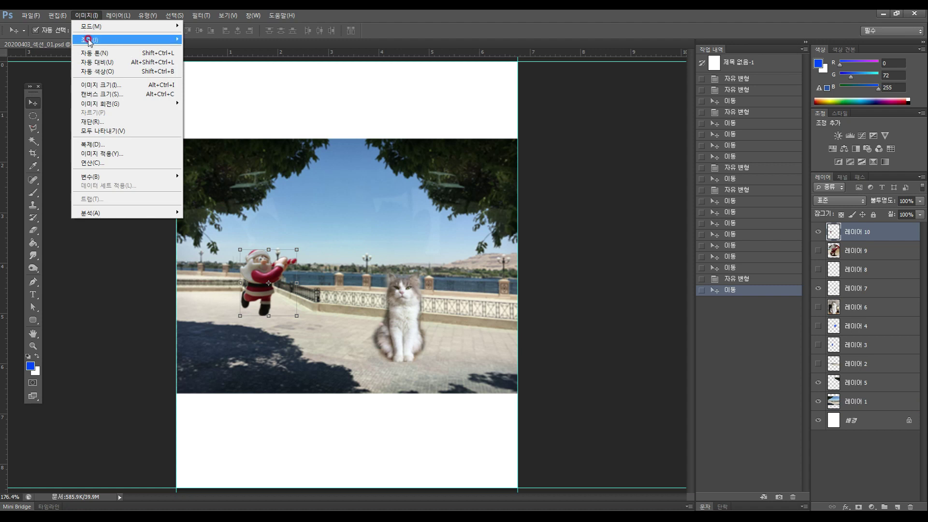
{"action": "mouse_move", "coordinate": [90, 42]}
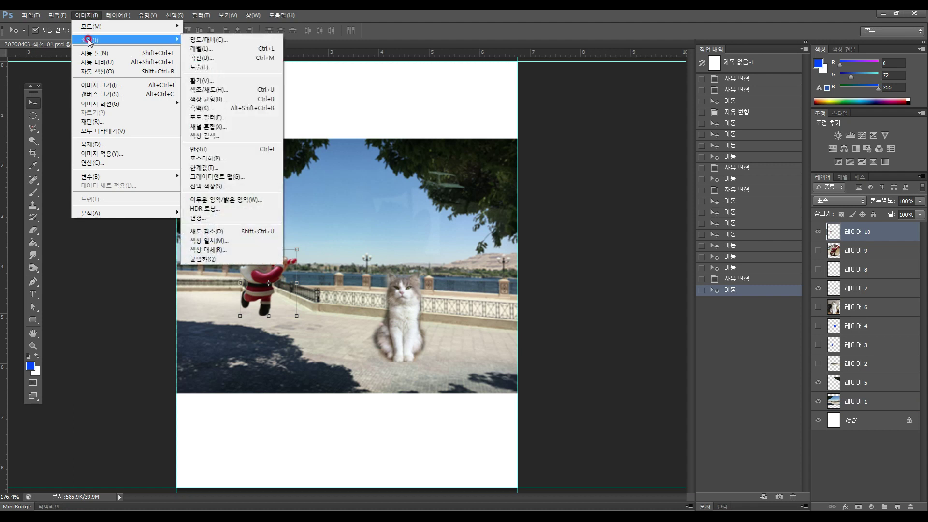
{"action": "left_click", "coordinate": [205, 89]}
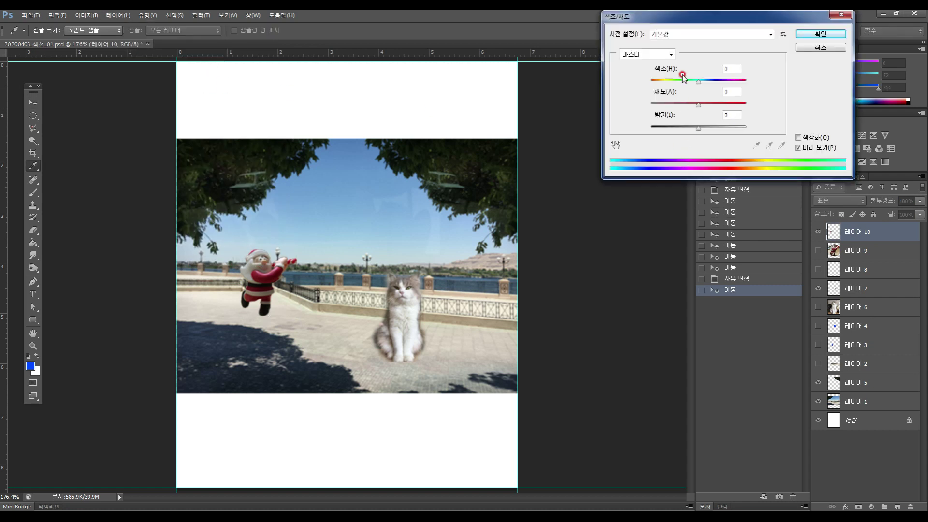
{"action": "left_click_drag", "start_coordinate": [703, 128], "coordinate": [703, 130]}
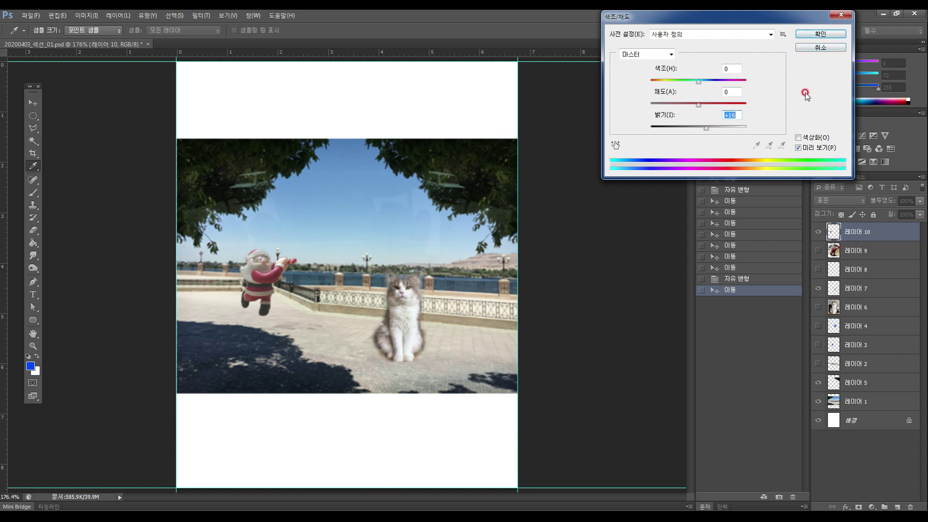
{"action": "left_click", "coordinate": [820, 46]}
{"action": "key", "text": "v"}
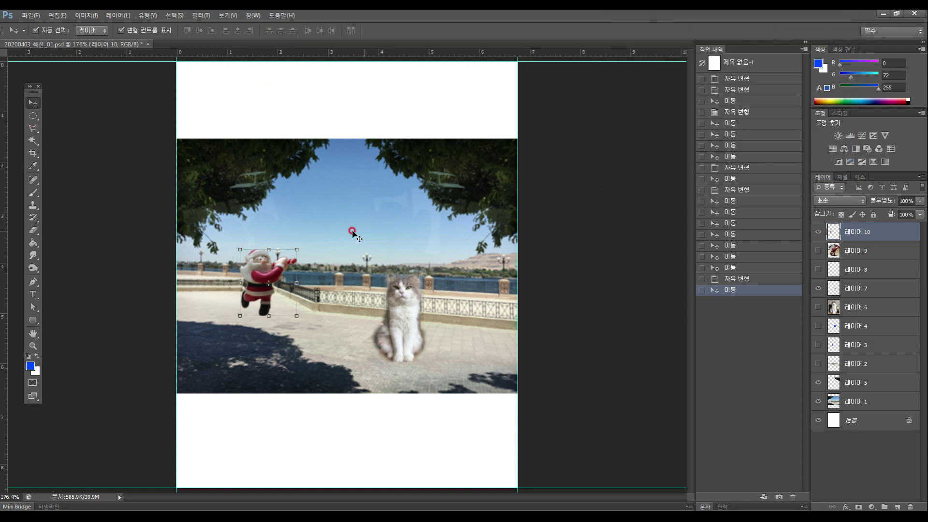
Step: Brighten the Santa layer with Levels, setting the input levels to black 15, midtone 1.37 and white 181
{"action": "left_click", "coordinate": [89, 16]}
{"action": "mouse_move", "coordinate": [87, 39]}
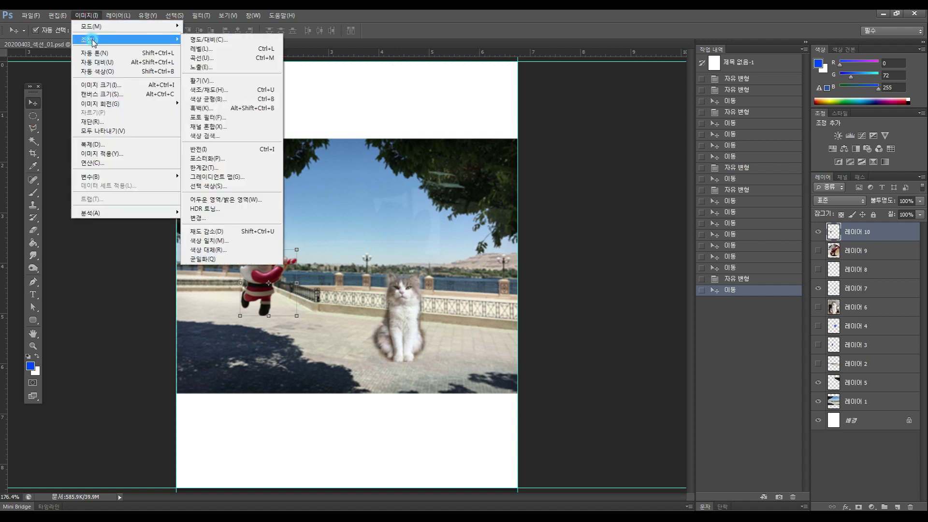
{"action": "left_click", "coordinate": [199, 49]}
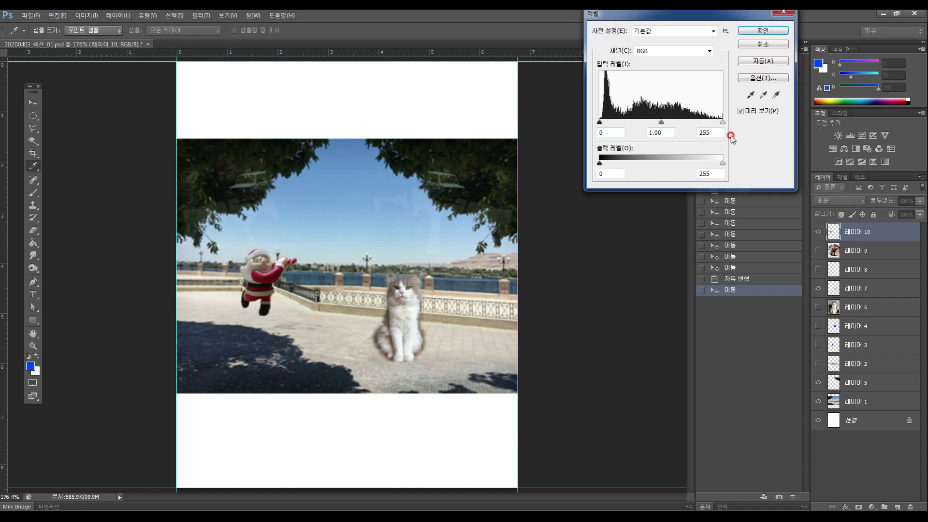
{"action": "left_click_drag", "start_coordinate": [724, 121], "coordinate": [607, 127]}
{"action": "left_click", "coordinate": [707, 121]}
{"action": "left_click_drag", "start_coordinate": [700, 124], "coordinate": [687, 126]}
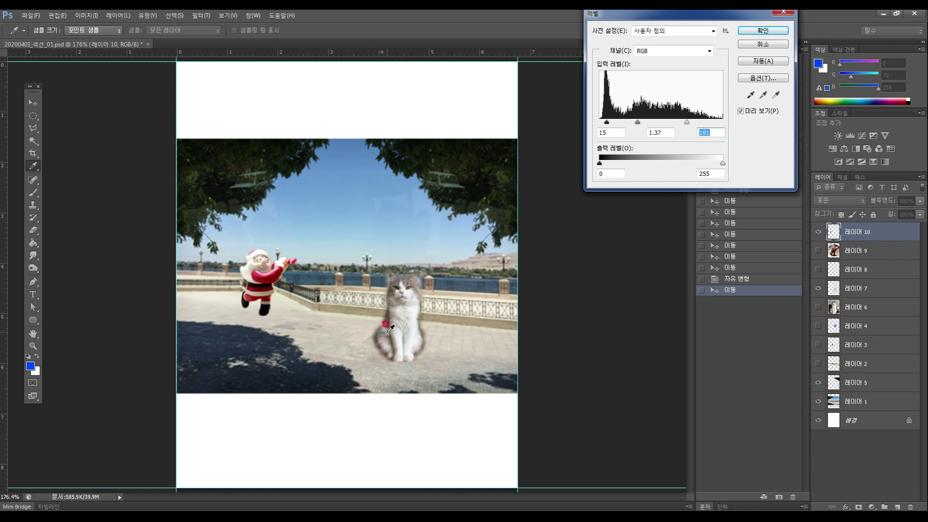
{"action": "left_click", "coordinate": [777, 32]}
{"action": "key", "text": "v"}
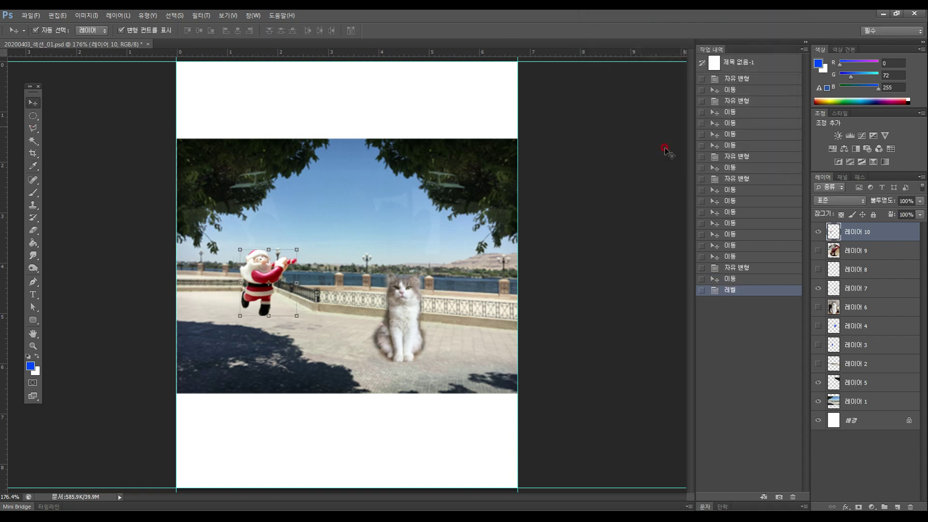
{"action": "left_click", "coordinate": [86, 16]}
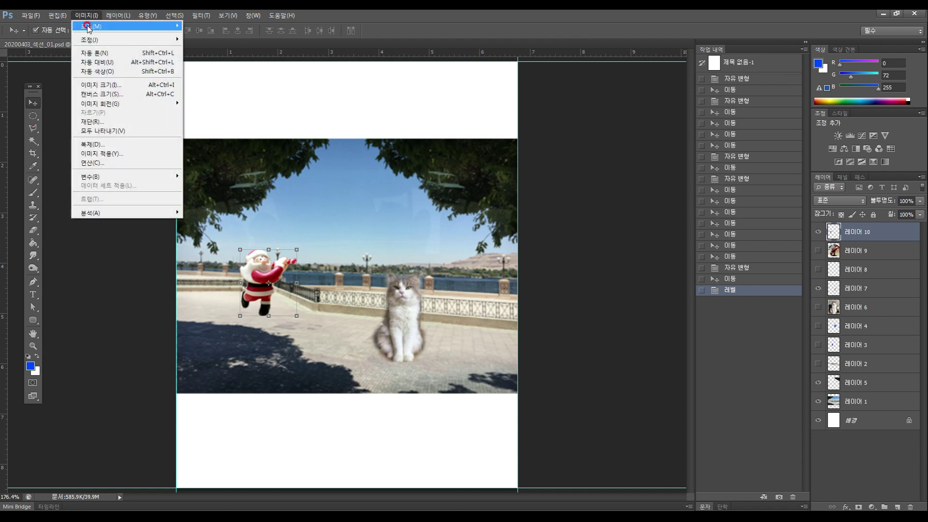
{"action": "mouse_move", "coordinate": [89, 40]}
{"action": "left_click", "coordinate": [208, 40]}
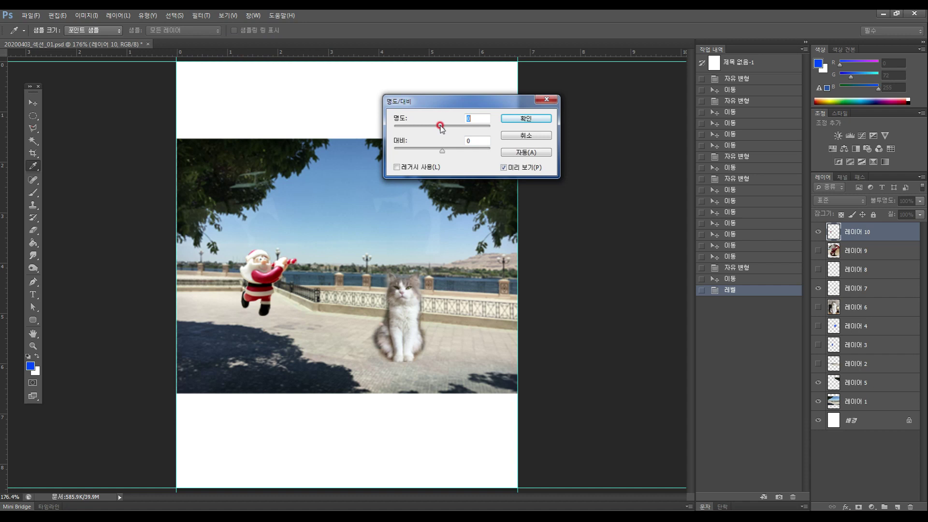
{"action": "mouse_move", "coordinate": [443, 129]}
{"action": "left_mouse_down"}
{"action": "mouse_move", "coordinate": [456, 131]}
{"action": "mouse_move", "coordinate": [432, 130]}
{"action": "mouse_move", "coordinate": [441, 131]}
{"action": "left_mouse_up"}
{"action": "left_click", "coordinate": [442, 151]}
{"action": "left_click", "coordinate": [505, 135]}
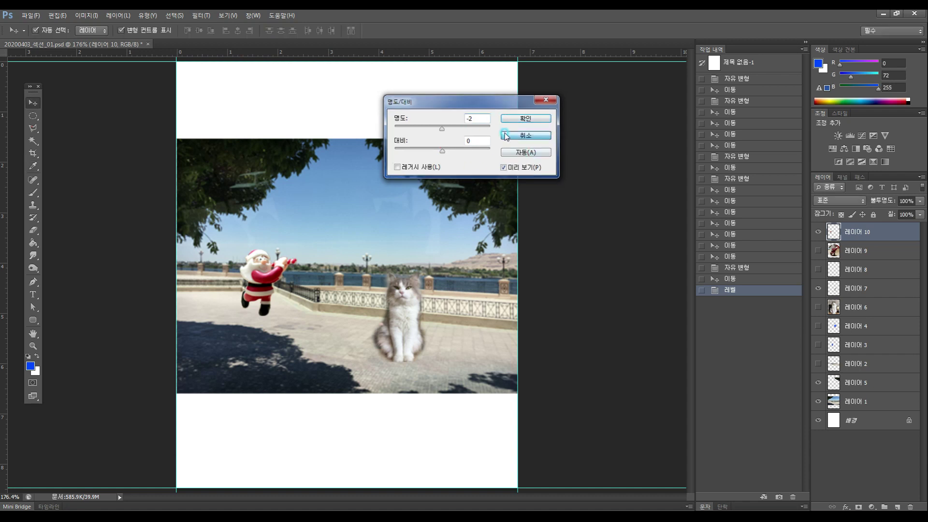
{"action": "left_click", "coordinate": [86, 15]}
{"action": "mouse_move", "coordinate": [92, 40]}
{"action": "left_click", "coordinate": [220, 57]}
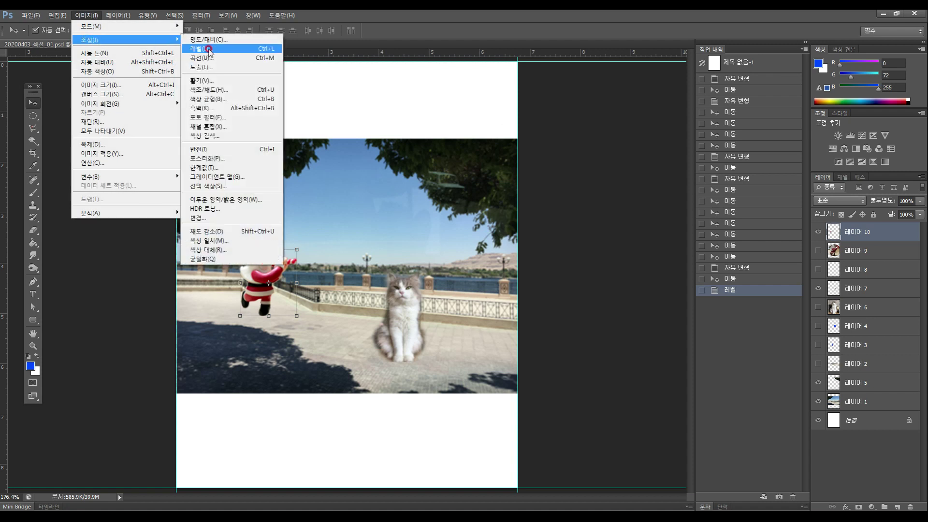
{"action": "left_click", "coordinate": [208, 49]}
{"action": "left_click", "coordinate": [87, 18]}
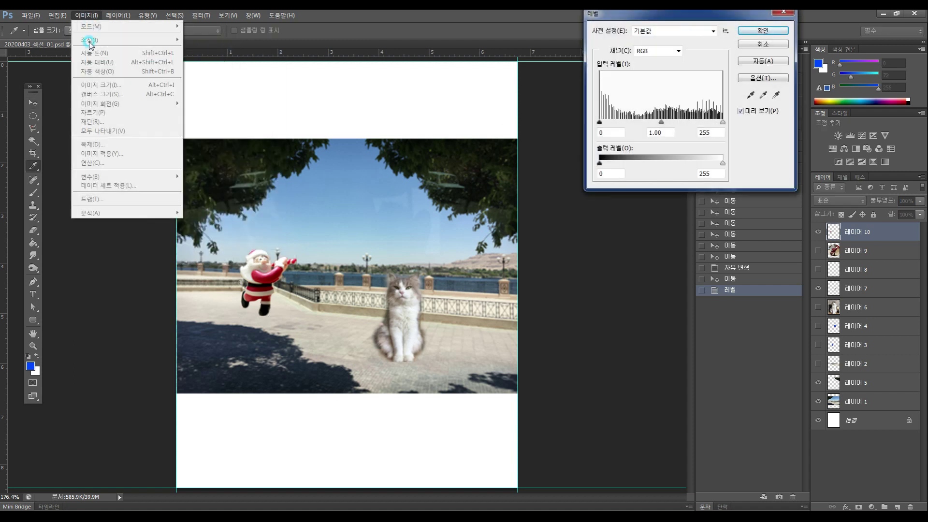
{"action": "left_click", "coordinate": [782, 14]}
{"action": "key", "text": "v"}
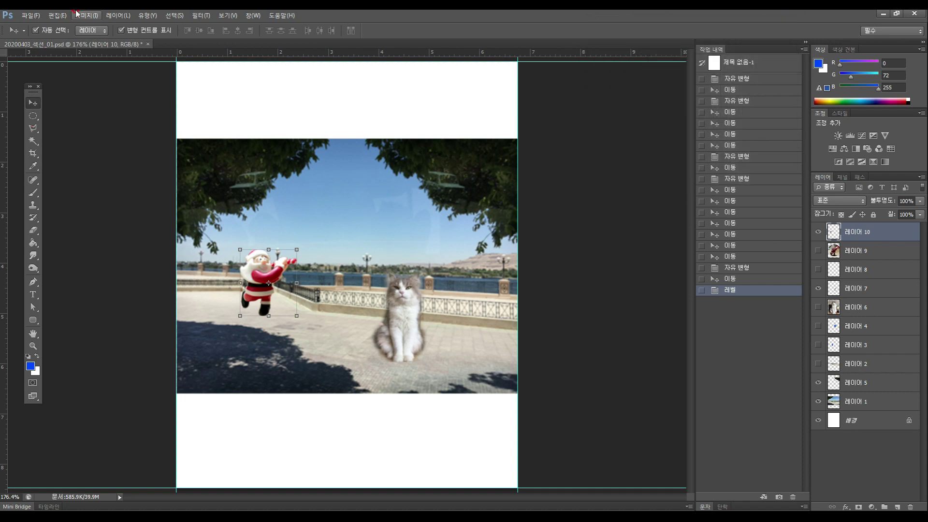
{"action": "left_click", "coordinate": [83, 17]}
{"action": "mouse_move", "coordinate": [92, 40]}
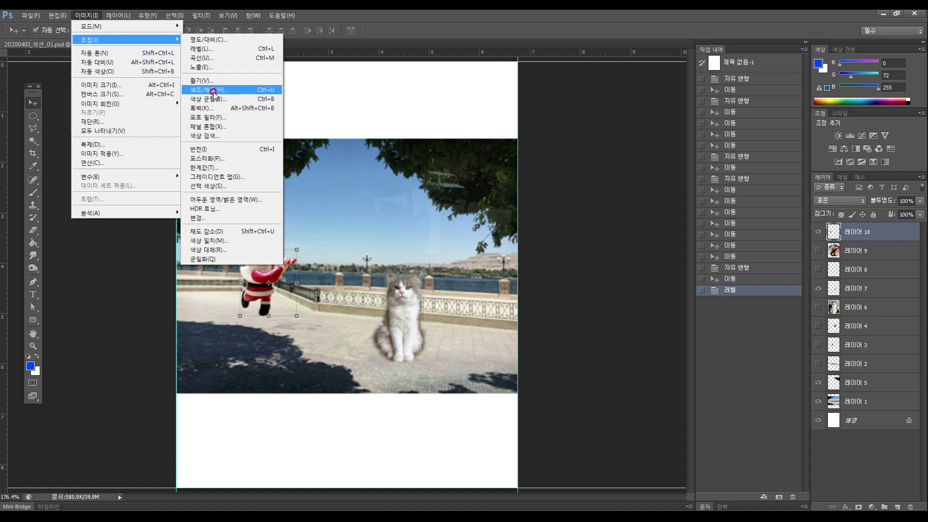
{"action": "left_click", "coordinate": [375, 104]}
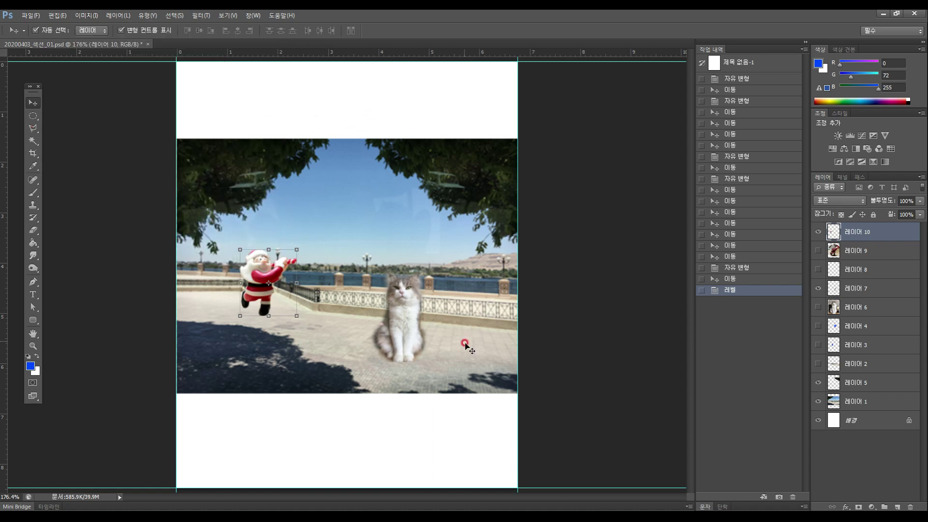
Step: Brighten the cat layer with Levels, lowering the white input to 211, lightening the midtones and slightly raising the black input
{"action": "left_click", "coordinate": [418, 360]}
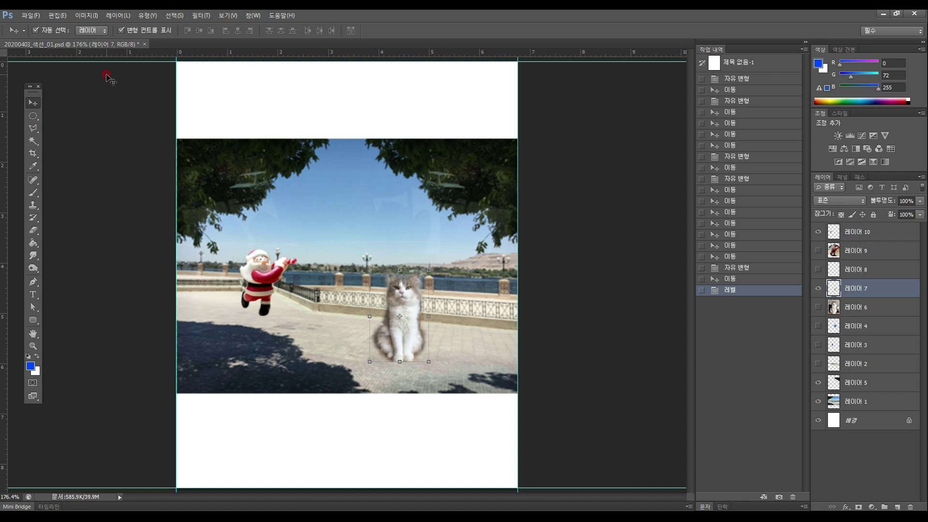
{"action": "left_click", "coordinate": [85, 15]}
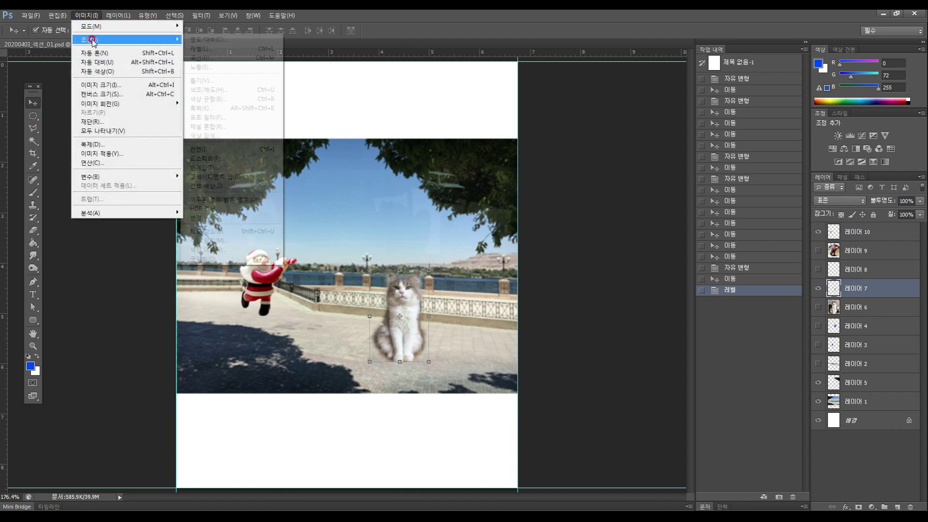
{"action": "left_click", "coordinate": [203, 48]}
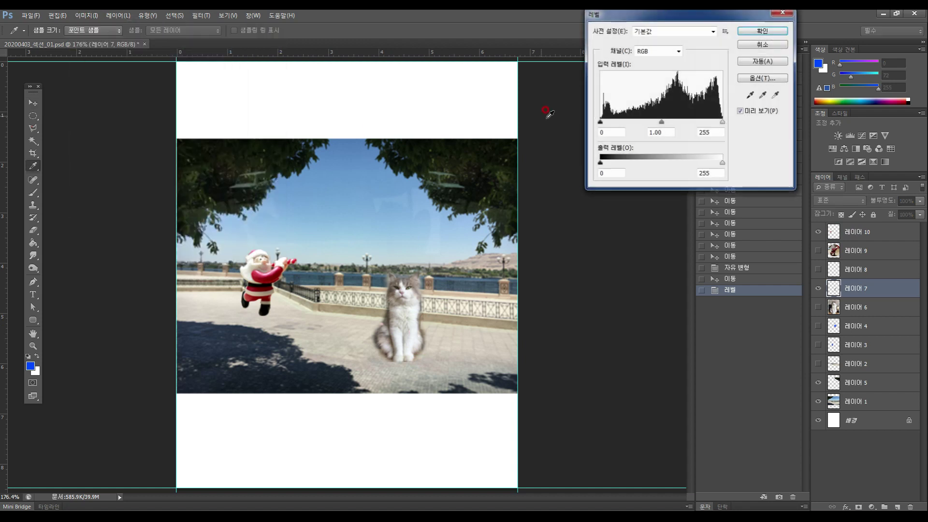
{"action": "left_click", "coordinate": [724, 123]}
{"action": "left_click_drag", "start_coordinate": [720, 124], "coordinate": [648, 127]}
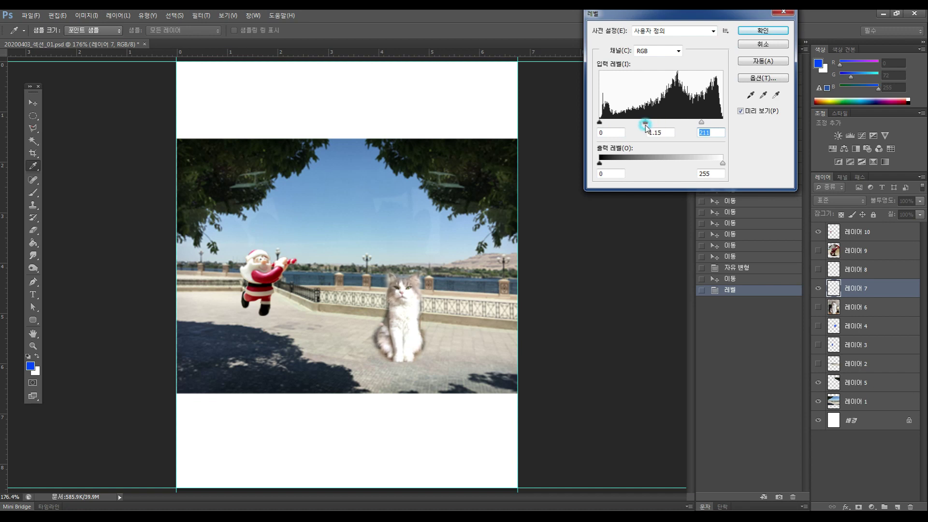
{"action": "left_click_drag", "start_coordinate": [600, 122], "coordinate": [612, 124]}
{"action": "left_click", "coordinate": [769, 31]}
{"action": "key", "text": "v"}
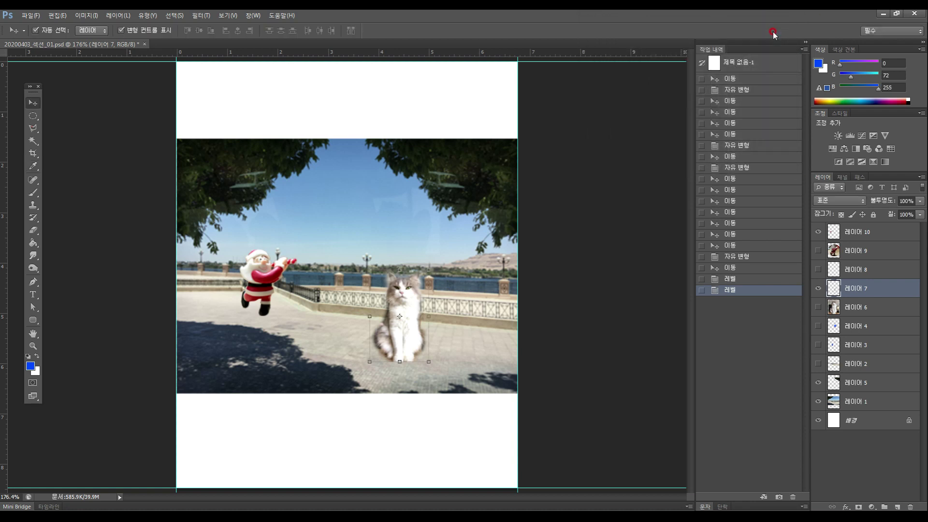
Step: Nudge Santa slightly to the right along the railing's corner
{"action": "left_click", "coordinate": [460, 370]}
{"action": "left_click", "coordinate": [406, 345]}
{"action": "left_click_drag", "start_coordinate": [262, 296], "coordinate": [265, 291]}
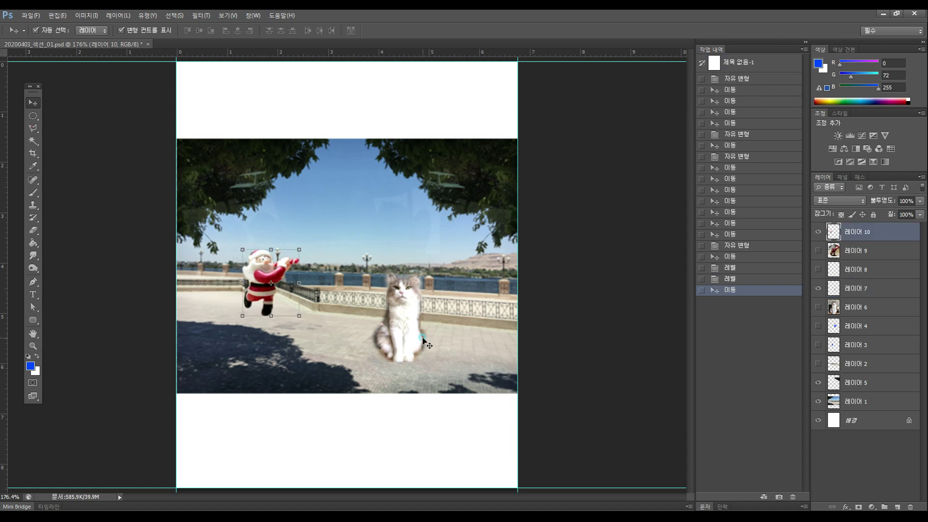
Step: Scale the cat down to about 37% and move it right on the plaza, in front of the right-hand railing
{"action": "left_click", "coordinate": [399, 304]}
{"action": "left_click_drag", "start_coordinate": [369, 269], "coordinate": [404, 327]}
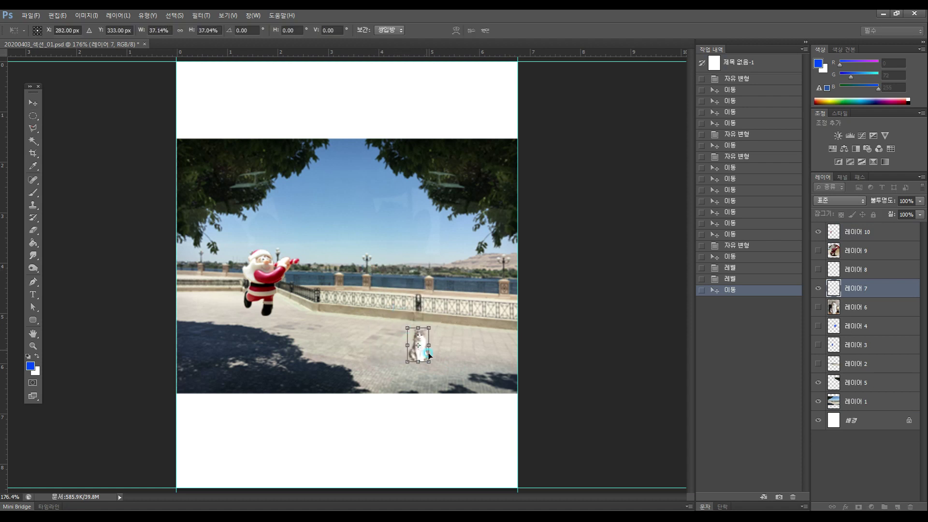
{"action": "key", "text": "Return"}
{"action": "left_click_drag", "start_coordinate": [420, 358], "coordinate": [443, 358]}
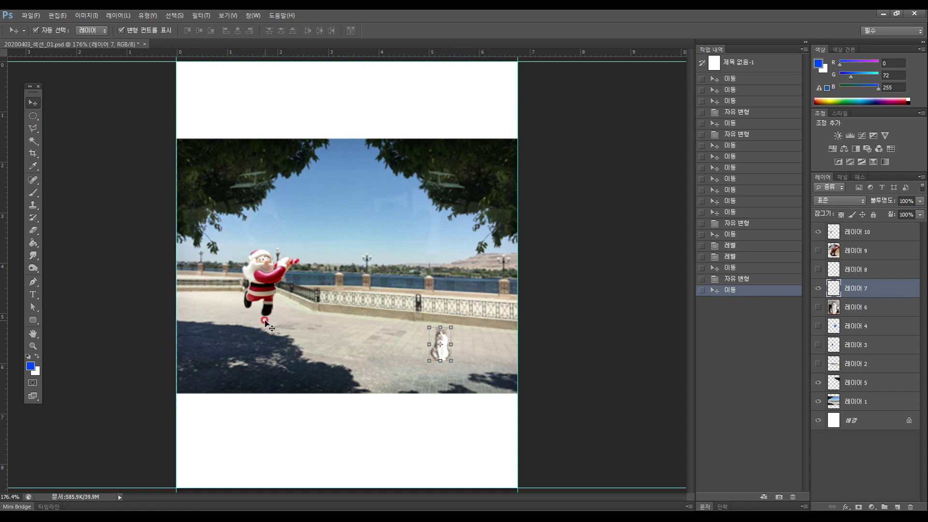
Step: Select Santa's outline on layer 레이어 10 by selecting the empty area around him with the Magic Wand and inverting the selection
{"action": "left_click", "coordinate": [645, 310]}
{"action": "left_click", "coordinate": [888, 260]}
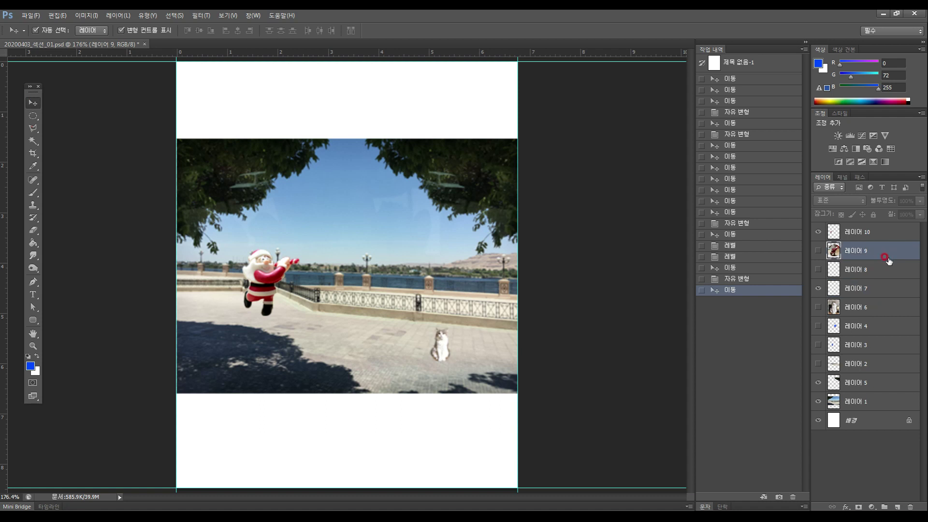
{"action": "left_click", "coordinate": [876, 245]}
{"action": "left_click", "coordinate": [880, 227]}
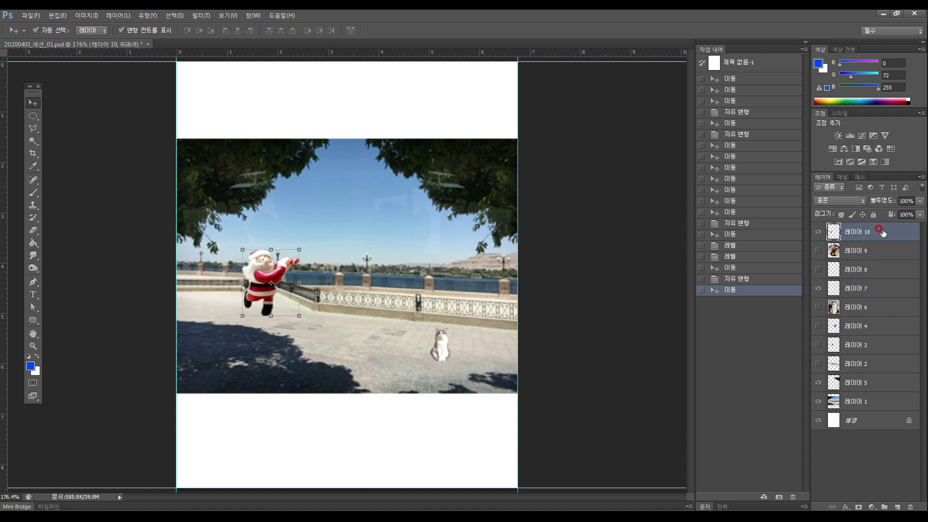
{"action": "left_click", "coordinate": [751, 212]}
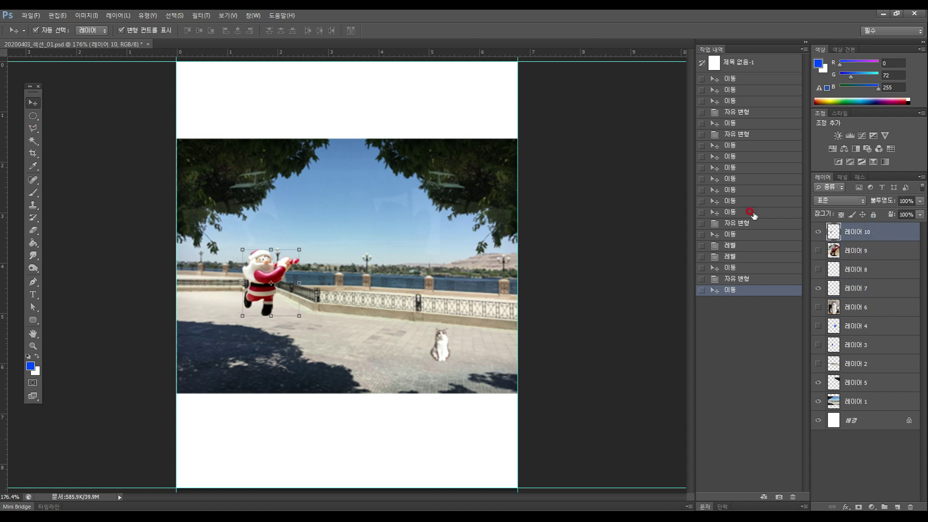
{"action": "left_click", "coordinate": [34, 141]}
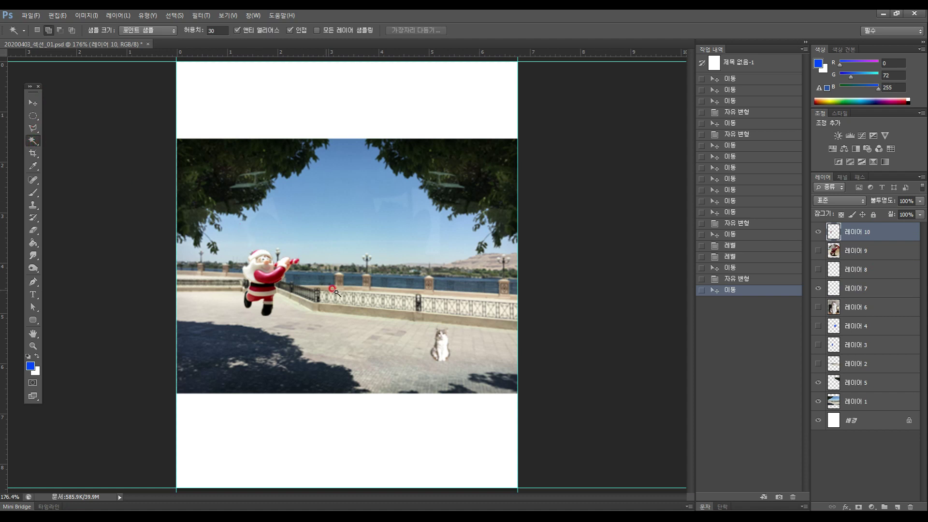
{"action": "left_click", "coordinate": [328, 235]}
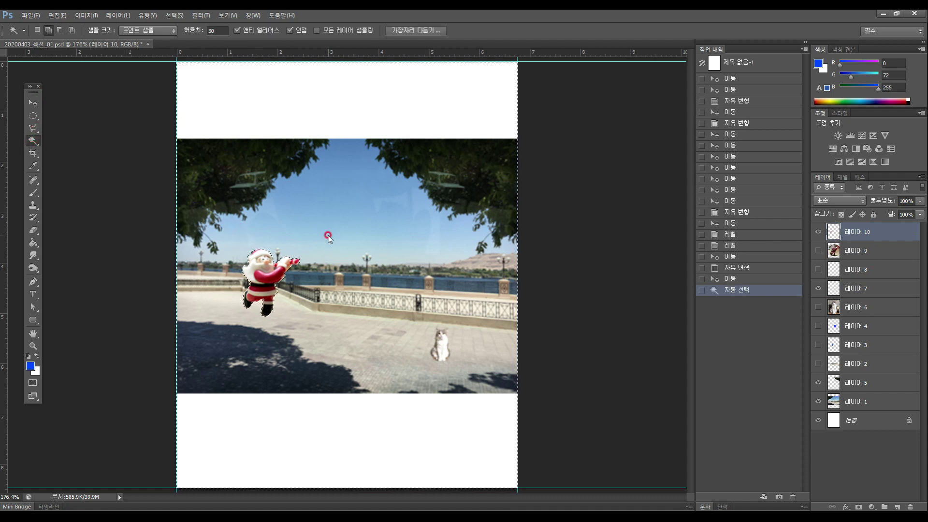
{"action": "left_click", "coordinate": [169, 18]}
{"action": "left_click", "coordinate": [184, 53]}
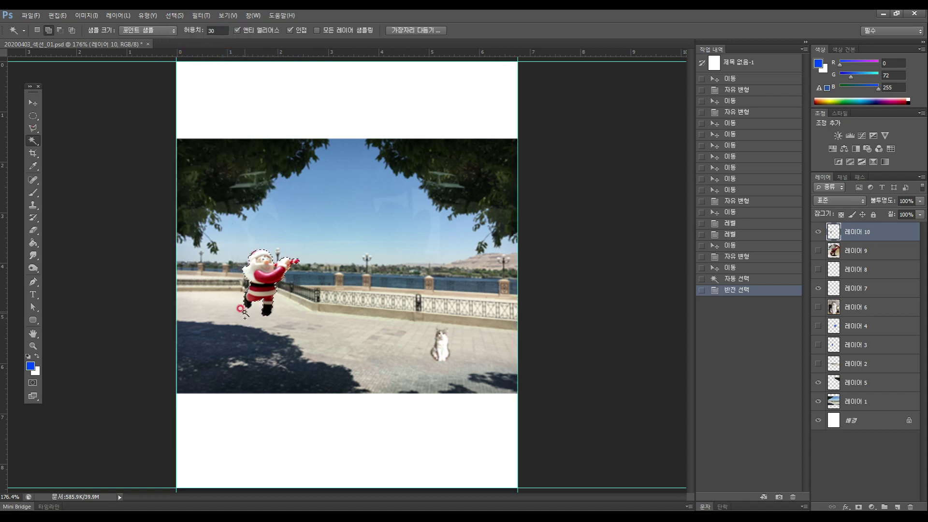
Step: Add a new layer directly beneath the Santa layer and rename the Santa layer 산타
{"action": "left_click", "coordinate": [898, 507]}
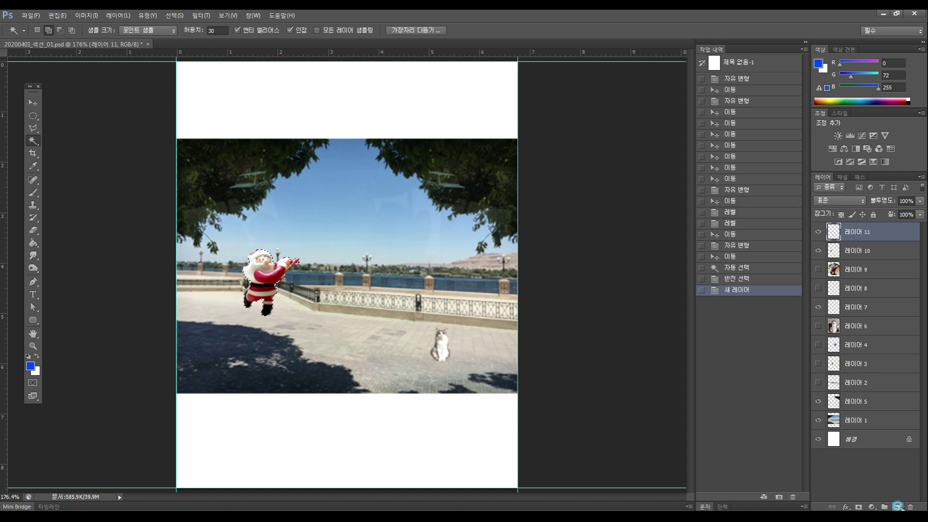
{"action": "left_click_drag", "start_coordinate": [888, 235], "coordinate": [856, 249]}
{"action": "double_click", "coordinate": [859, 231]}
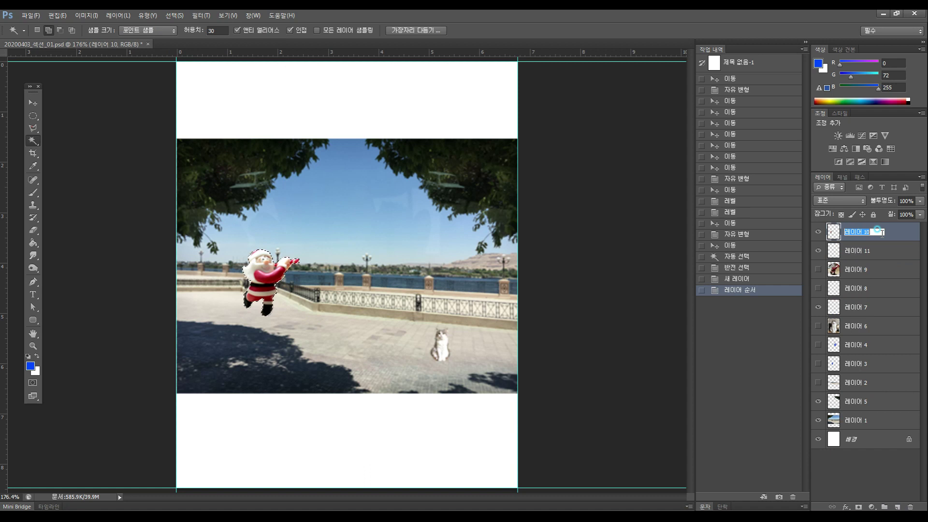
{"action": "type", "text": "사ㄴ타"}
Step: Rename 레이어 11, the empty layer beneath the 산타 layer, to 산타 그림자
{"action": "left_click", "coordinate": [864, 250]}
{"action": "right_click", "coordinate": [863, 252]}
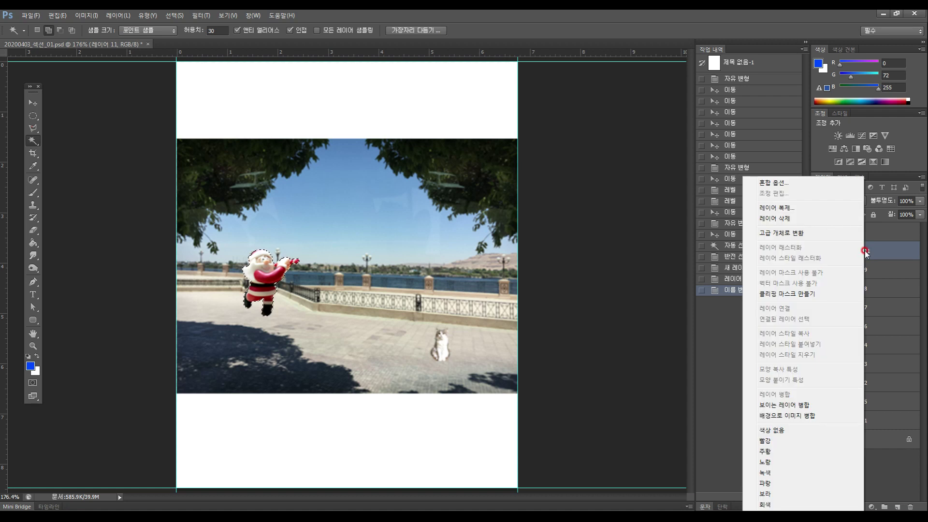
{"action": "left_click", "coordinate": [881, 249]}
{"action": "double_click", "coordinate": [858, 253]}
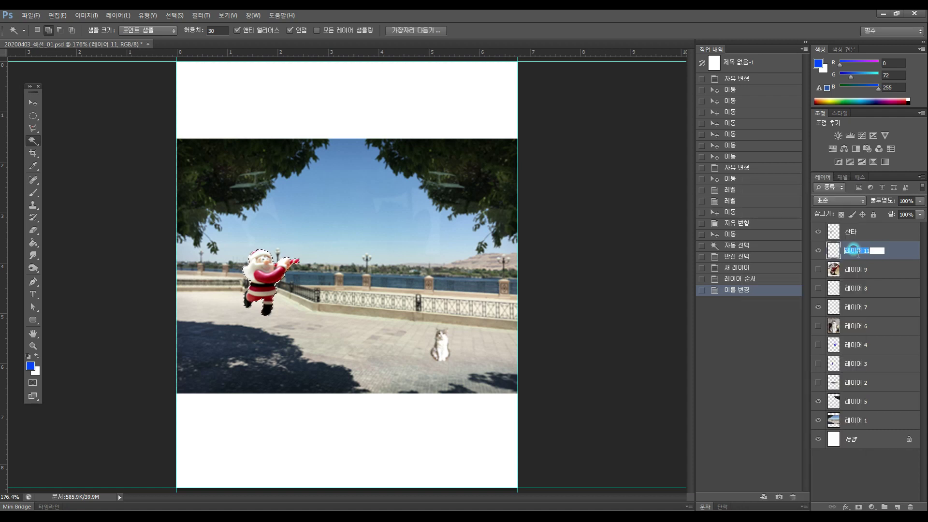
{"action": "type", "text": "ㅅ"}
{"action": "left_click", "coordinate": [905, 255]}
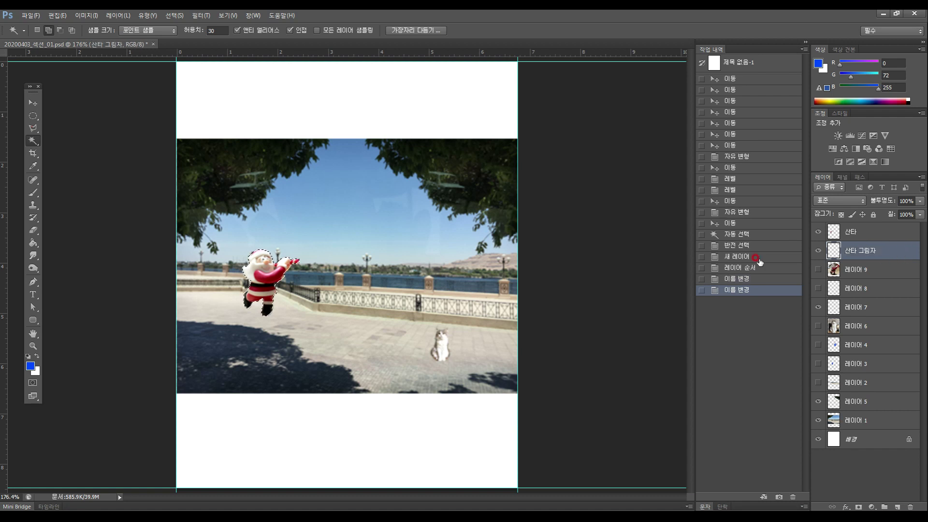
Step: Set the foreground colour to a dark grey-brown, #524d40
{"action": "left_click", "coordinate": [28, 141]}
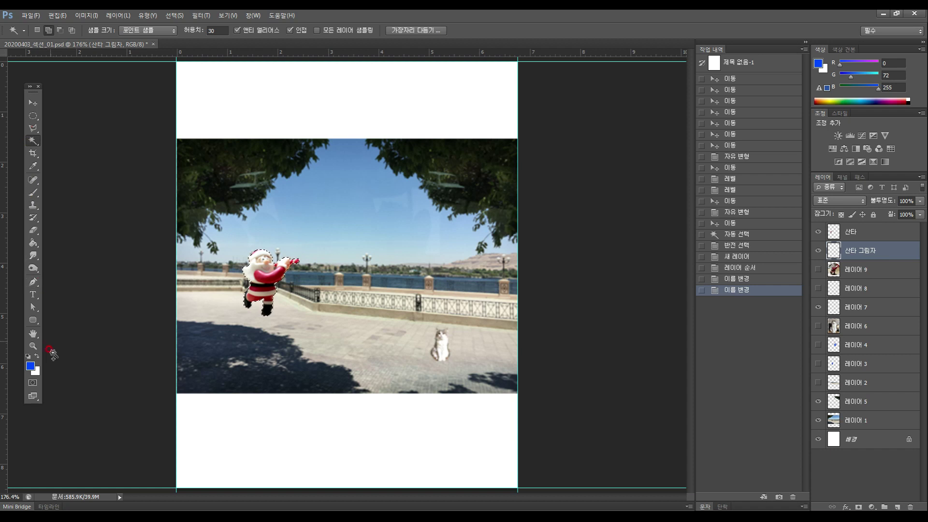
{"action": "left_click", "coordinate": [30, 366]}
{"action": "left_click_drag", "start_coordinate": [300, 140], "coordinate": [324, 192]}
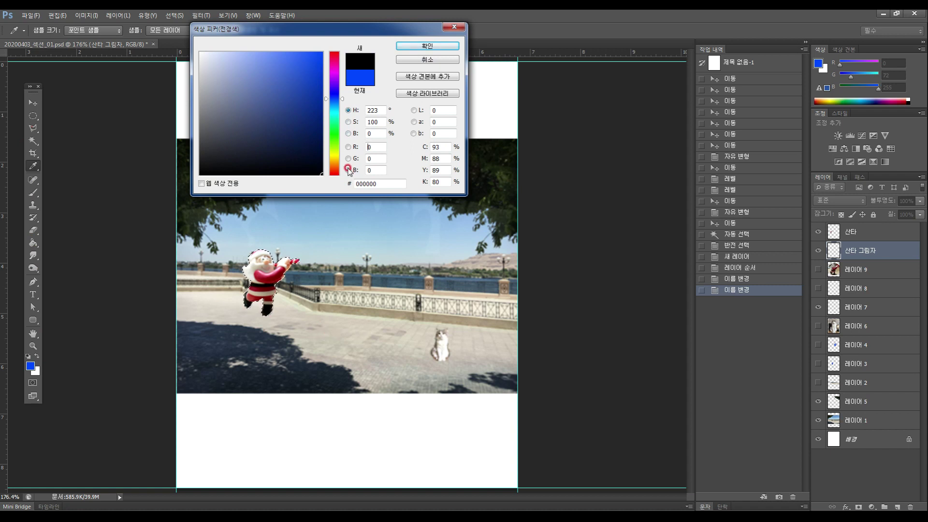
{"action": "left_click", "coordinate": [337, 157]}
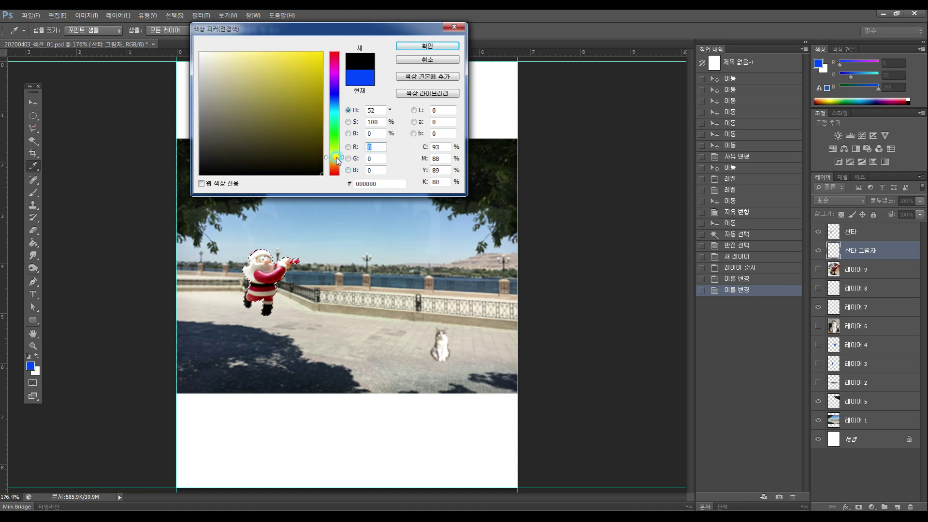
{"action": "left_click_drag", "start_coordinate": [337, 158], "coordinate": [337, 161]}
{"action": "mouse_move", "coordinate": [233, 131]}
{"action": "left_mouse_down"}
{"action": "mouse_move", "coordinate": [209, 124]}
{"action": "mouse_move", "coordinate": [208, 140]}
{"action": "mouse_move", "coordinate": [220, 127]}
{"action": "mouse_move", "coordinate": [227, 136]}
{"action": "left_mouse_up"}
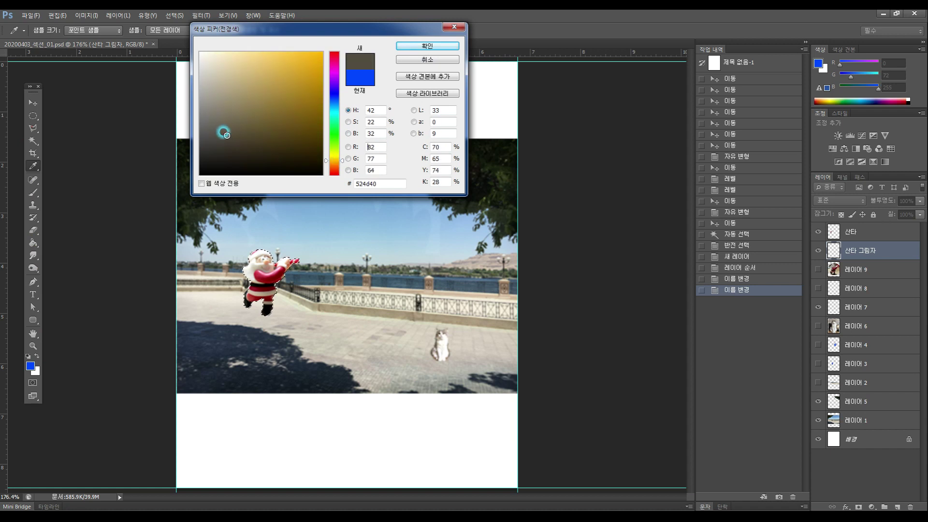
{"action": "left_click", "coordinate": [428, 46]}
Step: Fill Santa's outline on the 산타 그림자 layer with the foreground colour and deselect, checking the fill with the 산타 layer hidden
{"action": "key", "text": "w"}
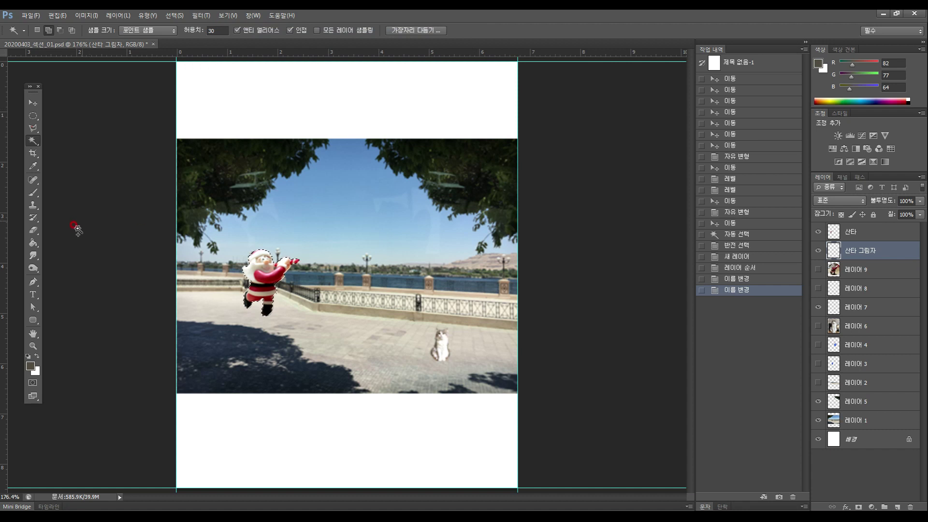
{"action": "left_click", "coordinate": [33, 243]}
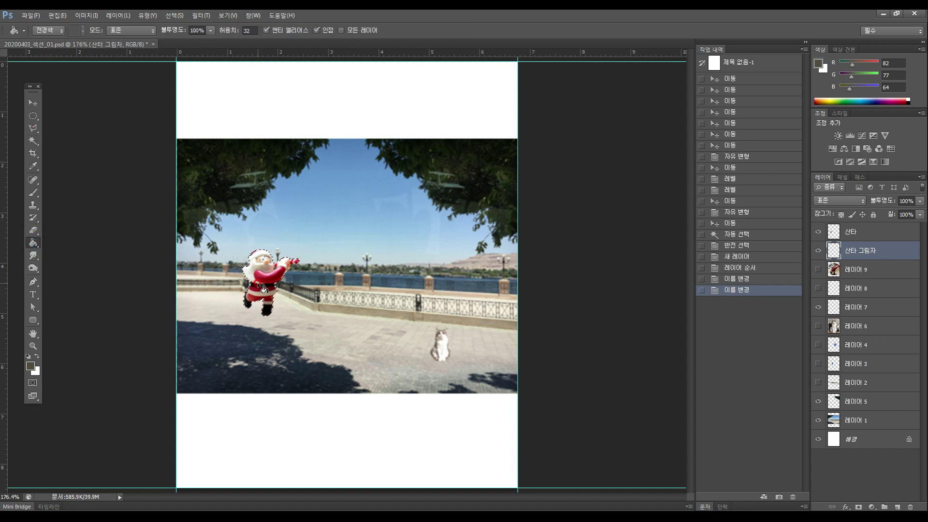
{"action": "left_click", "coordinate": [267, 282]}
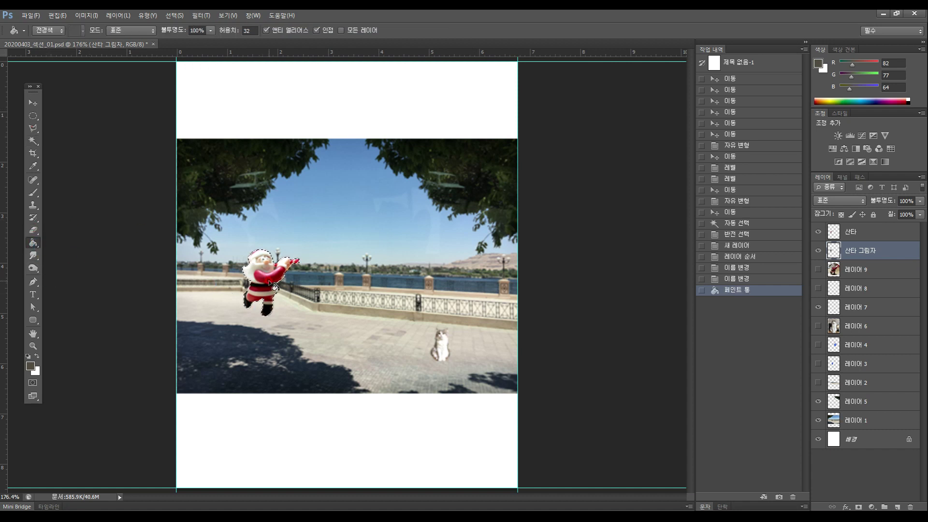
{"action": "left_click", "coordinate": [819, 231]}
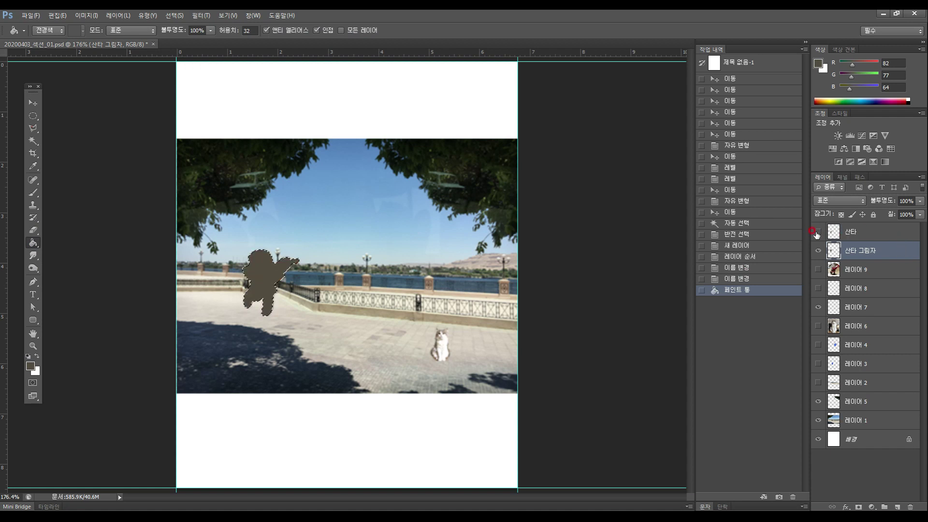
{"action": "key", "text": "ctrl+d"}
{"action": "left_click", "coordinate": [33, 116]}
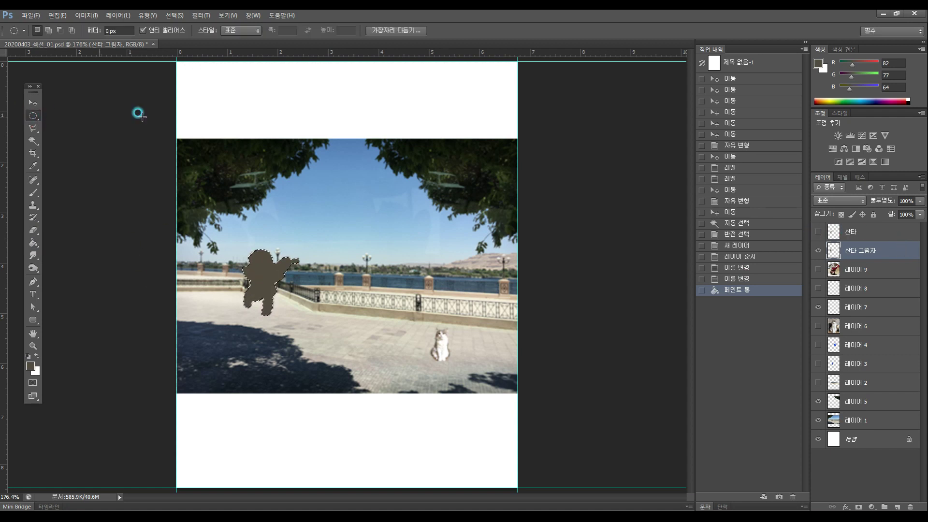
{"action": "left_click", "coordinate": [32, 103]}
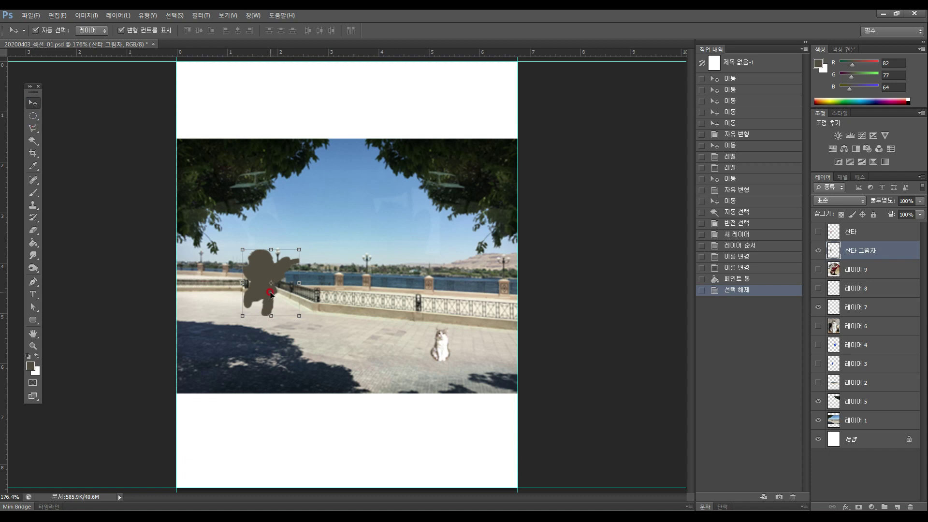
{"action": "left_click", "coordinate": [818, 232]}
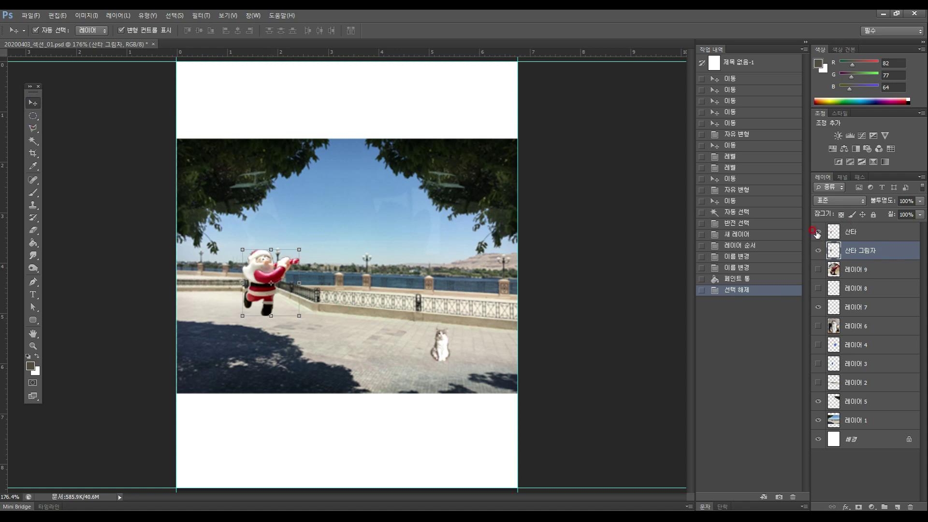
{"action": "left_click", "coordinate": [818, 232]}
{"action": "left_click", "coordinate": [818, 232]}
Step: Move the filled silhouette on the 산타 그림자 layer down and to the right, beside Santa
{"action": "key", "text": "Down"}
{"action": "key", "text": "Down"}
{"action": "key", "text": "Down"}
{"action": "key", "text": "Down"}
{"action": "key", "text": "Down"}
{"action": "key", "text": "Down"}
{"action": "key", "text": "Down"}
{"action": "key", "text": "Down"}
{"action": "key", "text": "Down"}
{"action": "key", "text": "Down"}
{"action": "key", "text": "Down"}
{"action": "key", "text": "Down"}
{"action": "key", "text": "Down"}
{"action": "key", "text": "Down"}
{"action": "key", "text": "Down"}
{"action": "key", "text": "Down"}
{"action": "key", "text": "Down"}
{"action": "key", "text": "Down"}
{"action": "key", "text": "Down"}
{"action": "key", "text": "Down"}
{"action": "left_click_drag", "start_coordinate": [250, 333], "coordinate": [290, 314]}
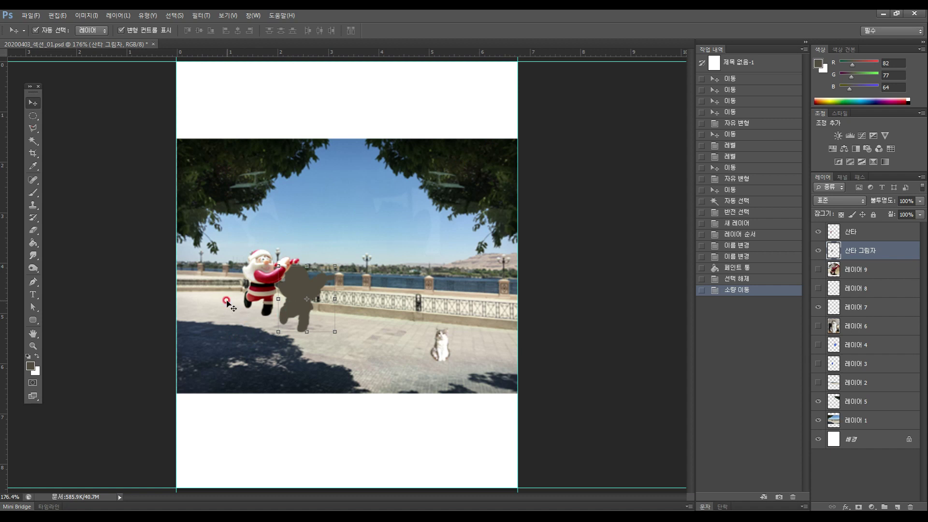
Step: Squash the silhouette to about 30% of its height, skew it horizontally by about 45° and place it just below Santa's feet
{"action": "left_click_drag", "start_coordinate": [307, 265], "coordinate": [287, 310]}
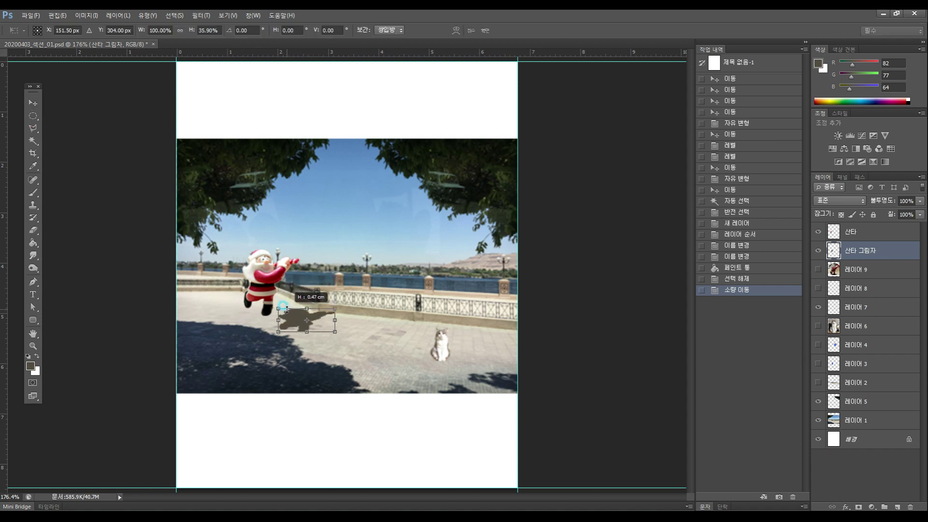
{"action": "right_click", "coordinate": [327, 317]}
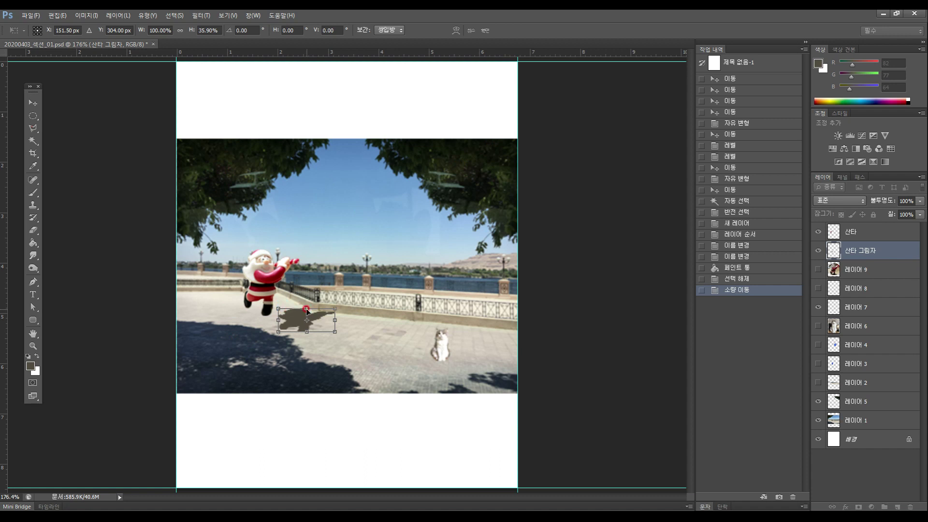
{"action": "left_click", "coordinate": [307, 307]}
{"action": "mouse_move", "coordinate": [306, 310]}
{"action": "left_mouse_down"}
{"action": "mouse_move", "coordinate": [276, 308]}
{"action": "mouse_move", "coordinate": [287, 313]}
{"action": "left_mouse_up"}
{"action": "left_click", "coordinate": [308, 323]}
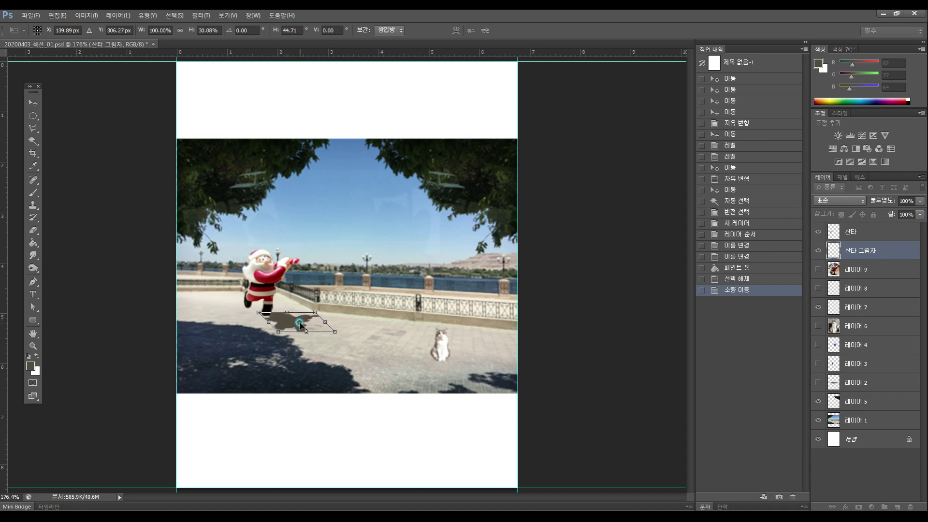
{"action": "double_click", "coordinate": [284, 321]}
{"action": "left_click", "coordinate": [310, 318]}
{"action": "left_click", "coordinate": [310, 317]}
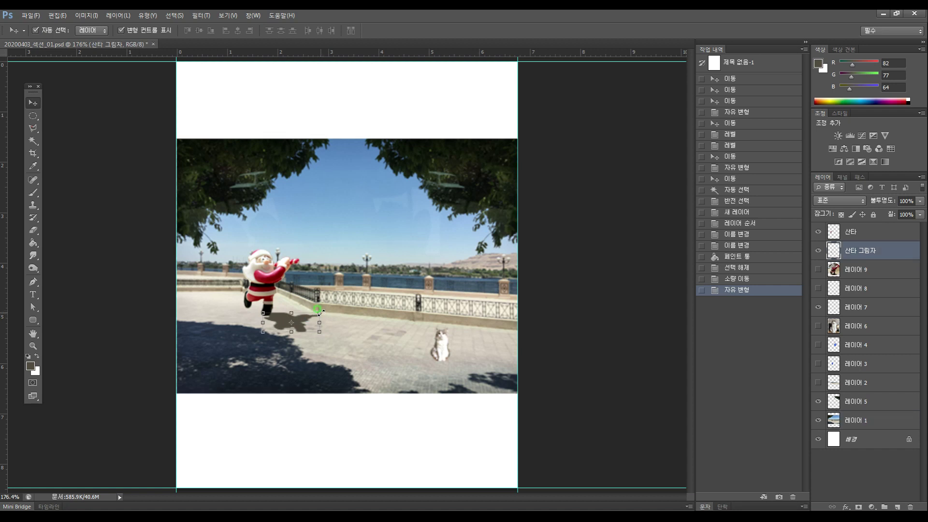
Step: Narrow the far edge of Santa's shadow with a Perspective transform of about 32.5°
{"action": "right_click", "coordinate": [320, 313]}
{"action": "left_click", "coordinate": [315, 309]}
{"action": "key", "text": "ctrl+t"}
{"action": "right_click", "coordinate": [319, 313]}
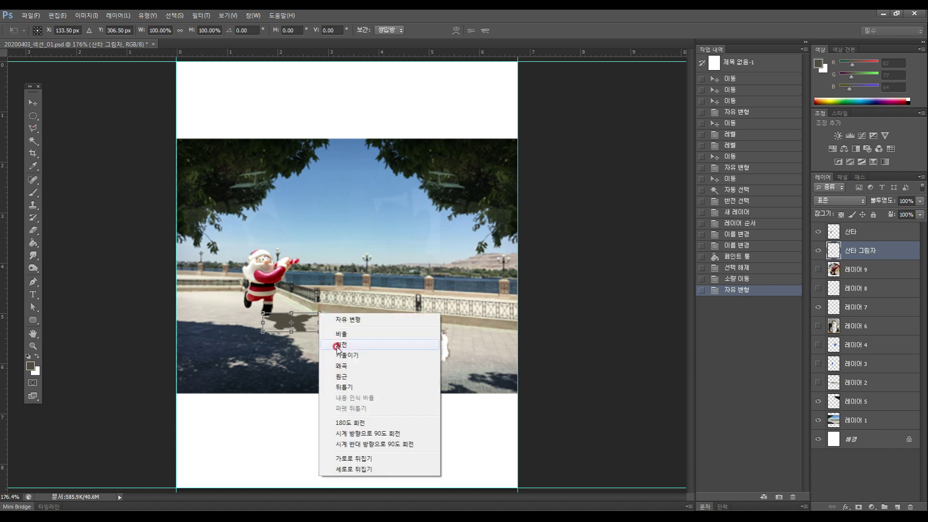
{"action": "left_click", "coordinate": [348, 376]}
{"action": "left_click", "coordinate": [319, 310]}
{"action": "left_click_drag", "start_coordinate": [318, 313], "coordinate": [306, 314]}
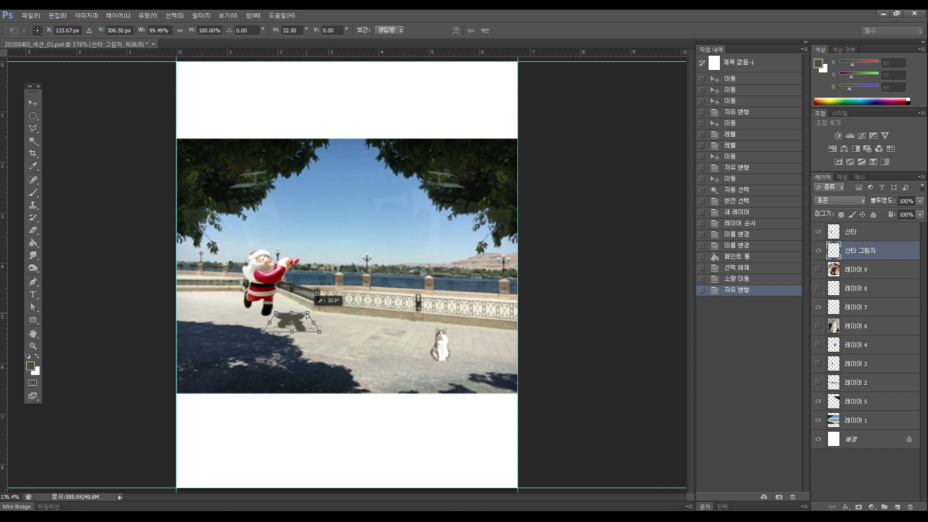
{"action": "left_click", "coordinate": [294, 315]}
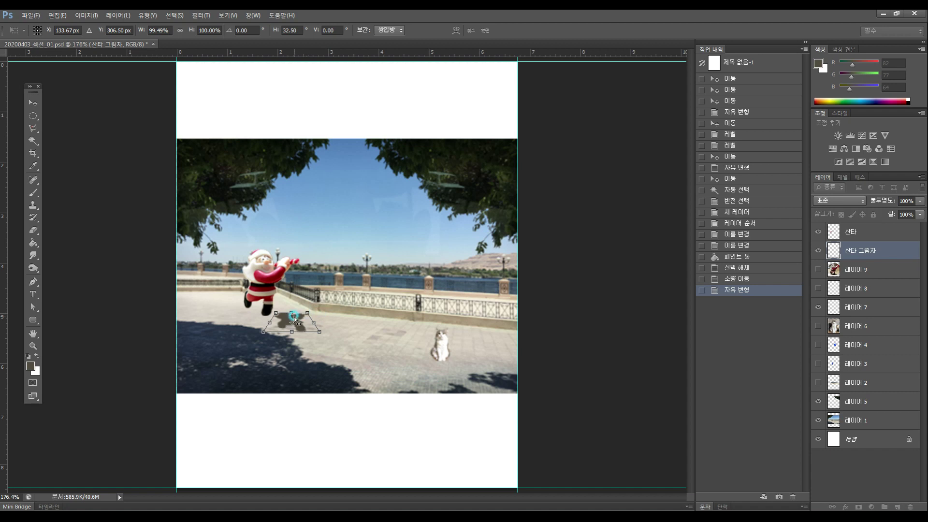
{"action": "double_click", "coordinate": [292, 315]}
Step: Move the shadow behind Santa's feet and scale its height to about 65%, shifting it slightly to the left
{"action": "left_click_drag", "start_coordinate": [296, 319], "coordinate": [262, 306]}
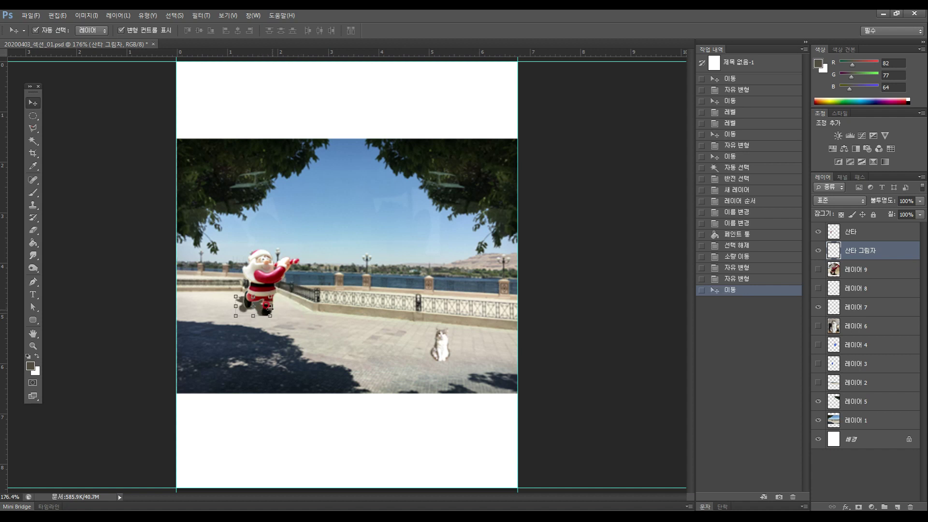
{"action": "key", "text": "ctrl+t"}
{"action": "left_click_drag", "start_coordinate": [253, 296], "coordinate": [253, 303]}
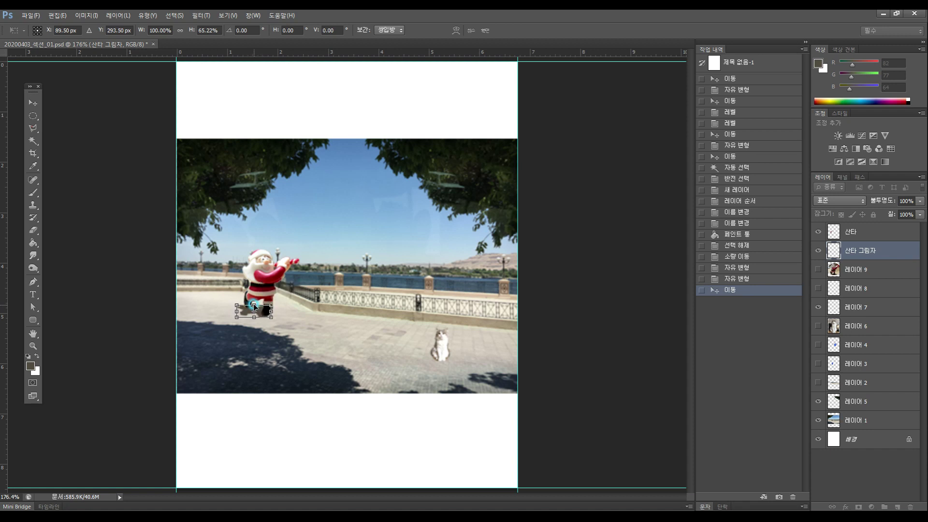
{"action": "left_click_drag", "start_coordinate": [254, 306], "coordinate": [247, 304]}
{"action": "key", "text": "Return"}
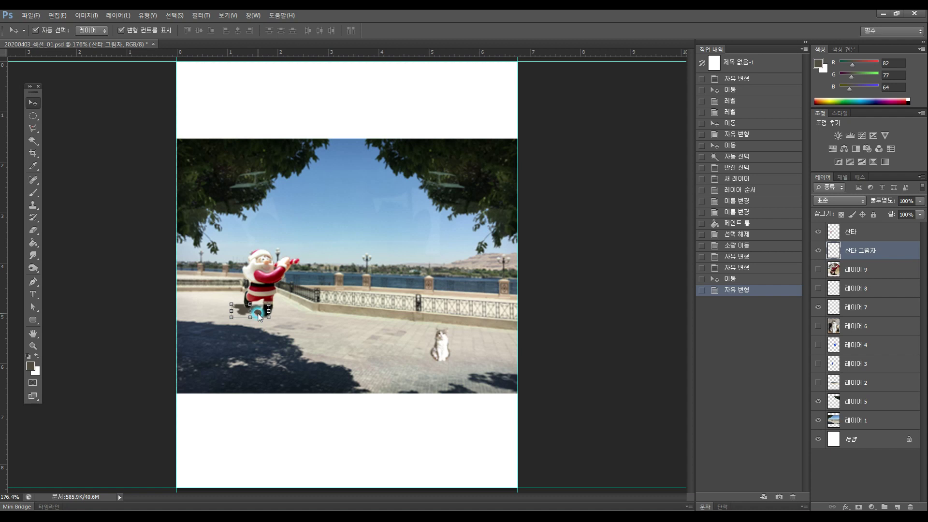
Step: Reshape the shadow so it stretches further left from Santa's feet, and align it with his boots
{"action": "left_click_drag", "start_coordinate": [269, 304], "coordinate": [246, 307]}
{"action": "key", "text": "Return"}
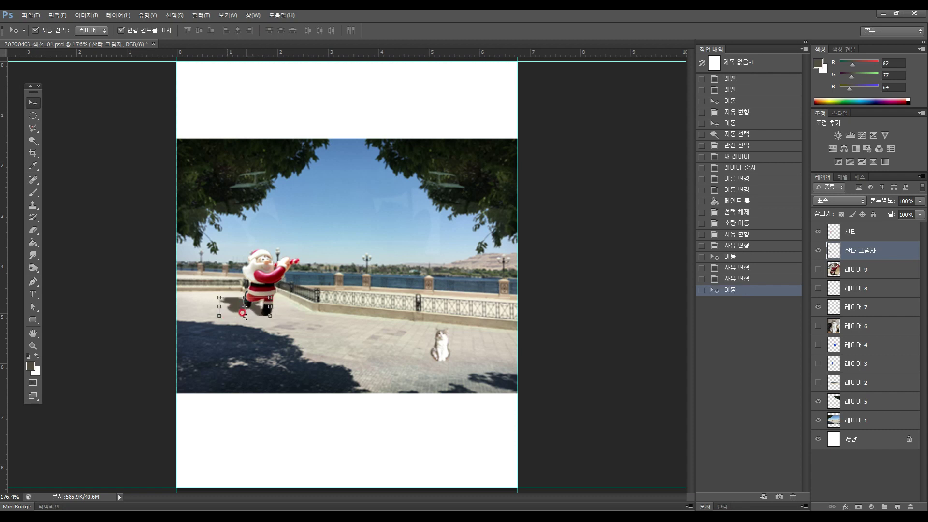
{"action": "key", "text": "Right"}
Step: Select the shadow shape on the 산타 그림자 layer with the Magic Wand
{"action": "left_click", "coordinate": [32, 346]}
{"action": "left_click", "coordinate": [261, 313]}
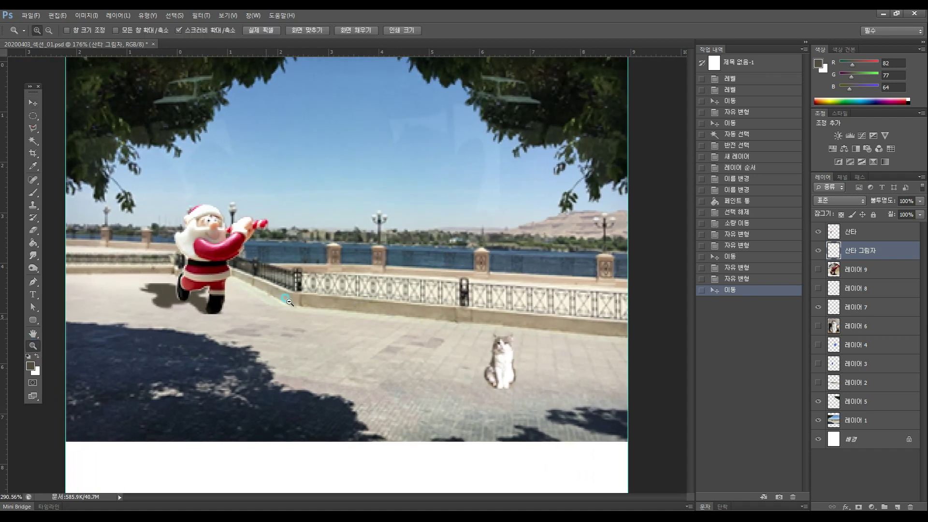
{"action": "scroll", "coordinate": [231, 297], "scroll_direction": "left", "scroll_amount": 2}
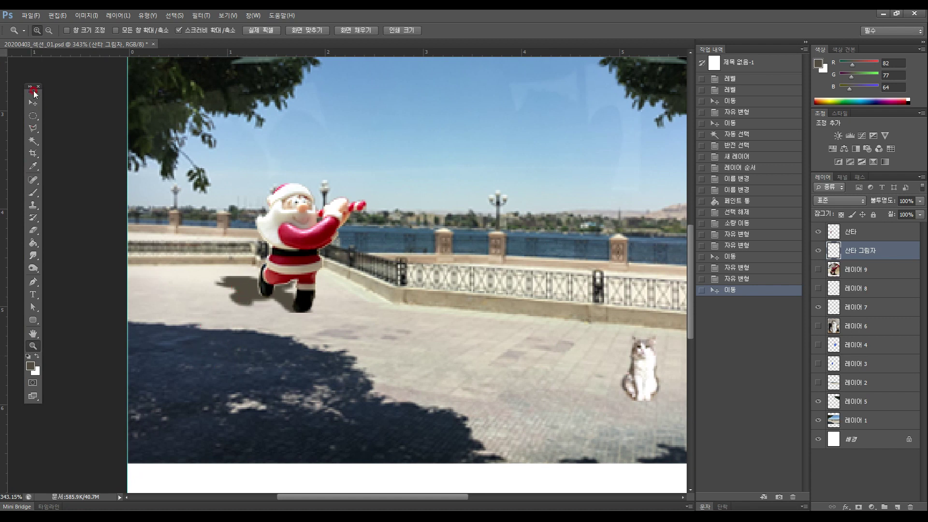
{"action": "left_click", "coordinate": [32, 141]}
{"action": "left_click", "coordinate": [246, 294]}
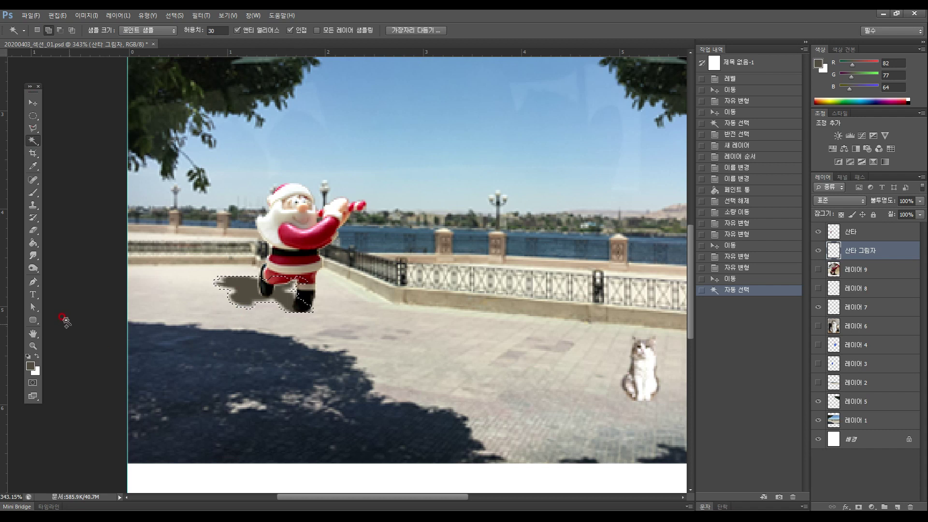
Step: Refill Santa's shadow with the dark blue-grey sampled from the tree shadow on the plaza (RGB 43, 57, 74) and deselect
{"action": "left_click", "coordinate": [32, 166]}
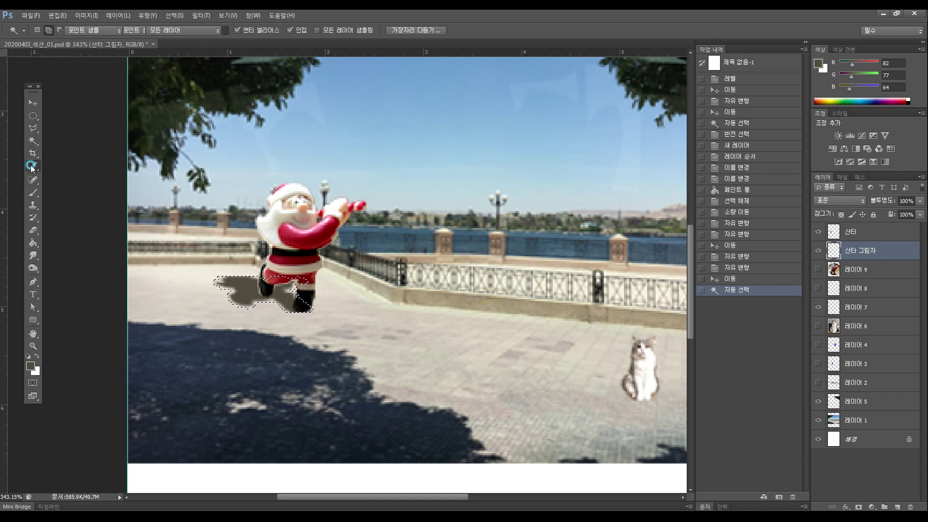
{"action": "left_click", "coordinate": [201, 335]}
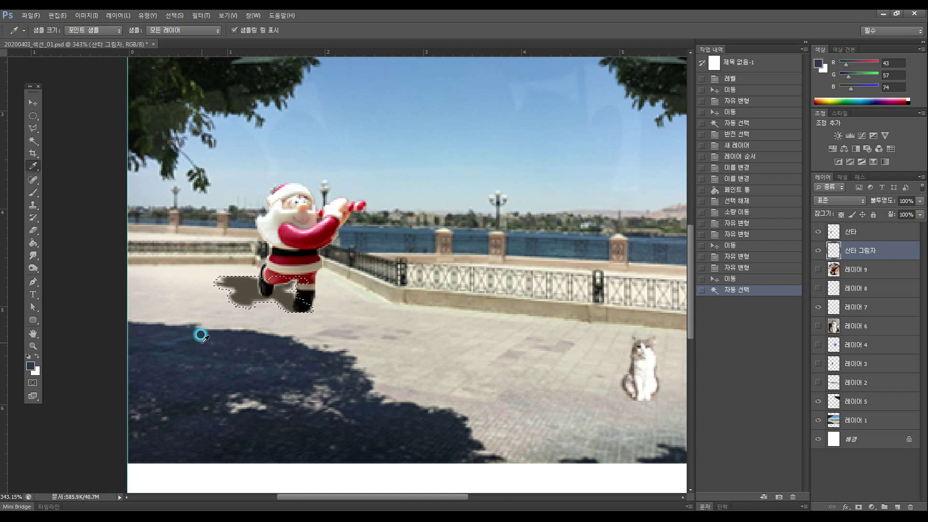
{"action": "left_click", "coordinate": [32, 243]}
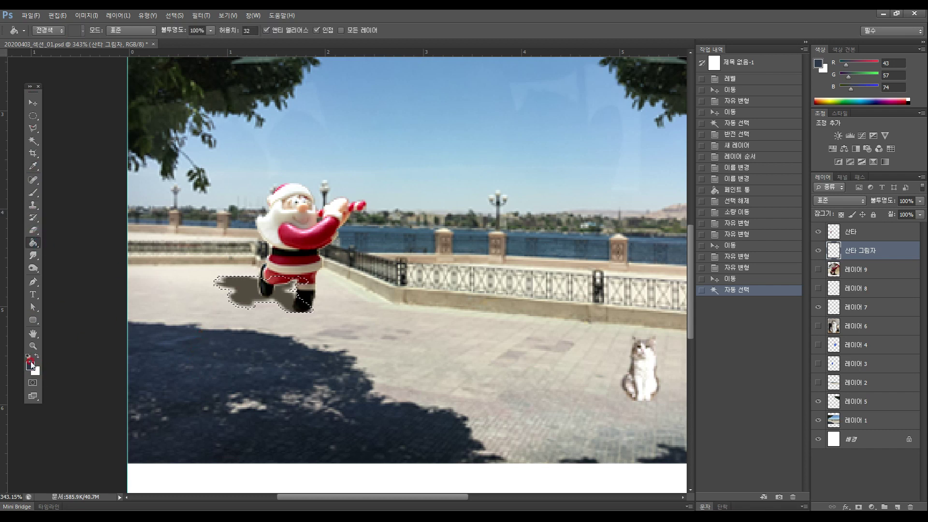
{"action": "left_click", "coordinate": [252, 292]}
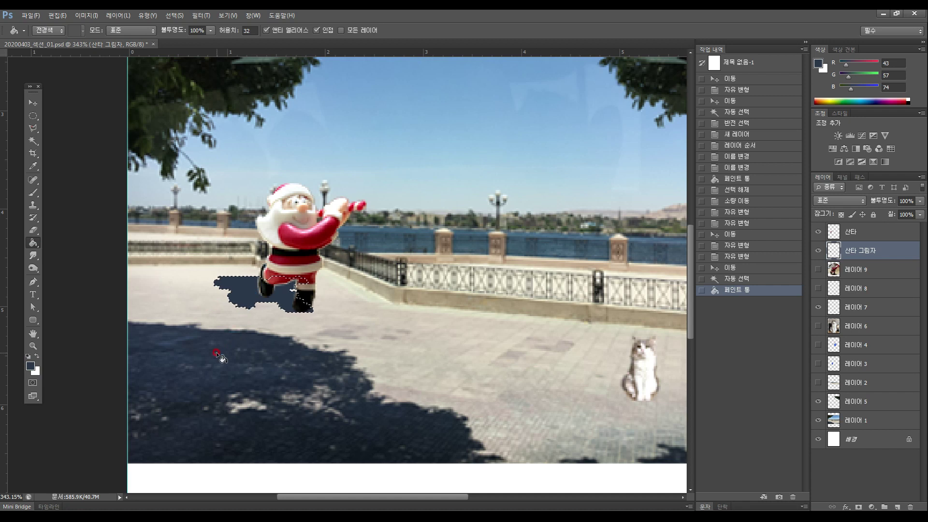
{"action": "key", "text": "ctrl+d"}
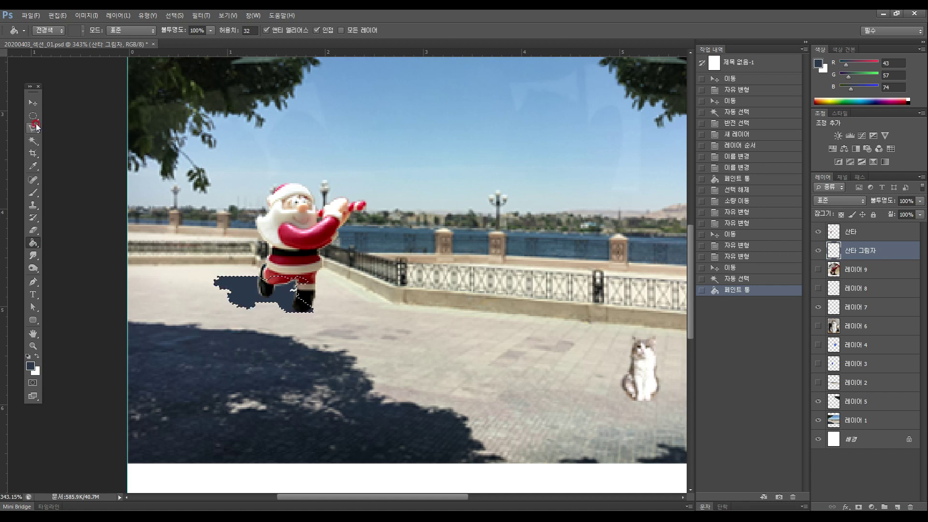
{"action": "left_click", "coordinate": [33, 116]}
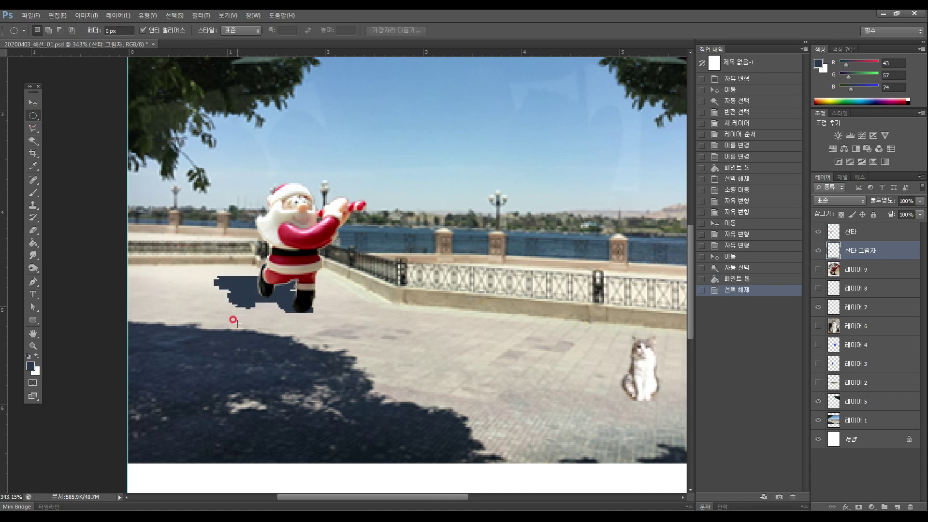
Step: Undo the refill of Santa's shadow along with its deselection and Magic Wand selection
{"action": "key", "text": "ctrl+alt+z"}
{"action": "key", "text": "ctrl+alt+z"}
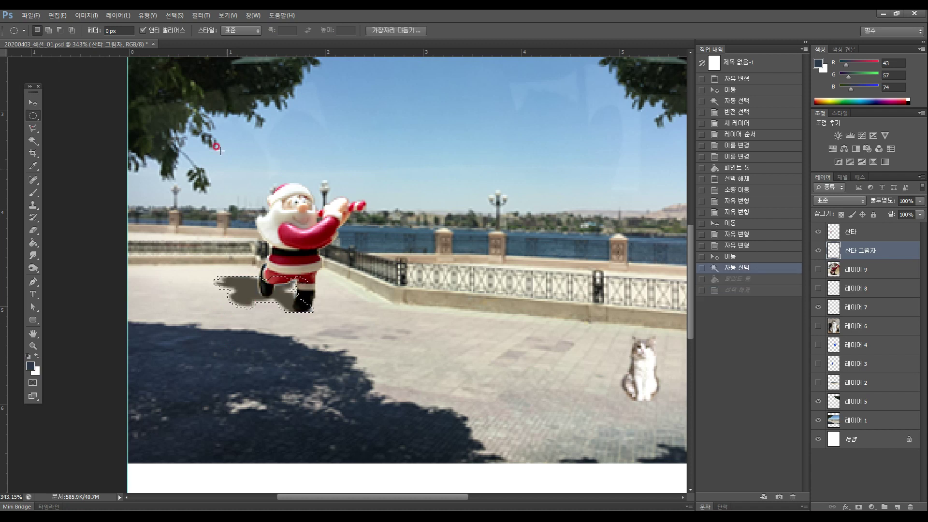
{"action": "key", "text": "ctrl+alt+z"}
Step: Colorize Santa's shadow with Hue/Saturation at hue 213 and saturation 15, lowering the lightness slightly
{"action": "left_click", "coordinate": [34, 103]}
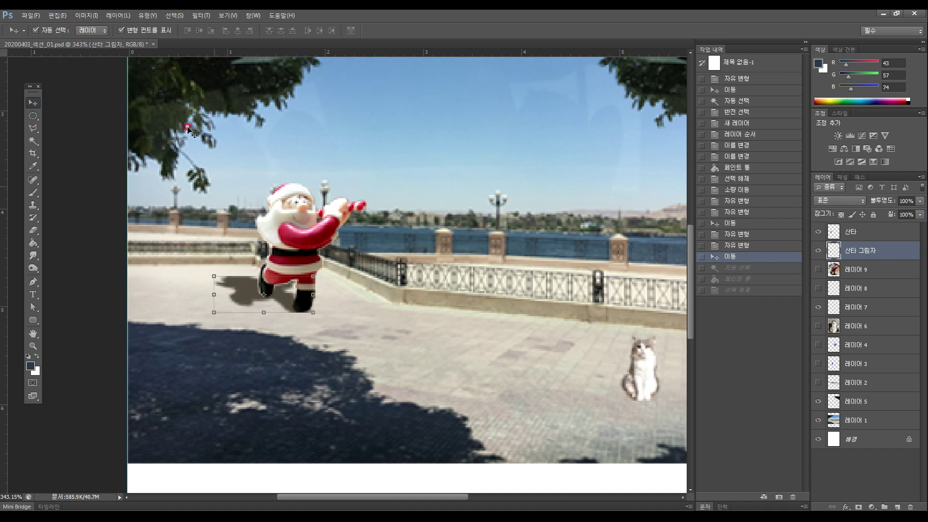
{"action": "left_click", "coordinate": [87, 15]}
{"action": "mouse_move", "coordinate": [89, 39]}
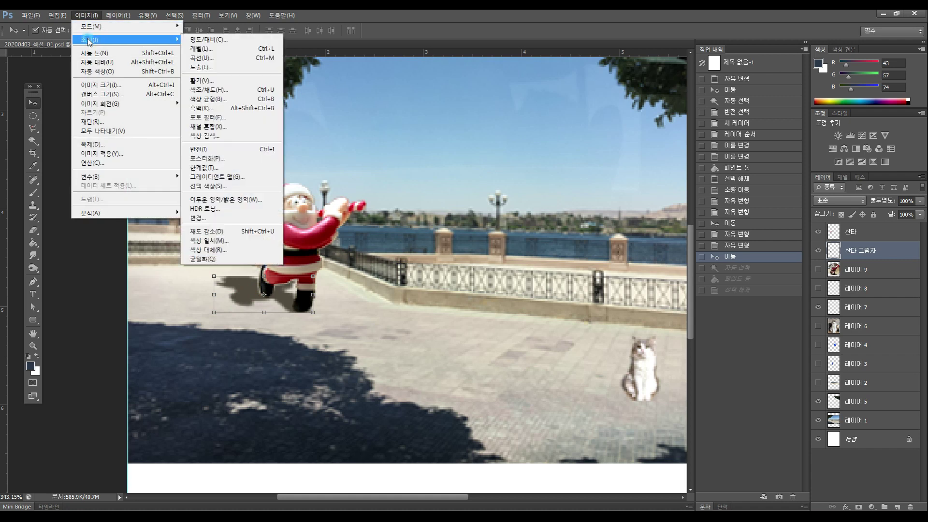
{"action": "left_click", "coordinate": [209, 89]}
{"action": "left_click_drag", "start_coordinate": [683, 18], "coordinate": [485, 92]}
{"action": "left_click", "coordinate": [601, 213]}
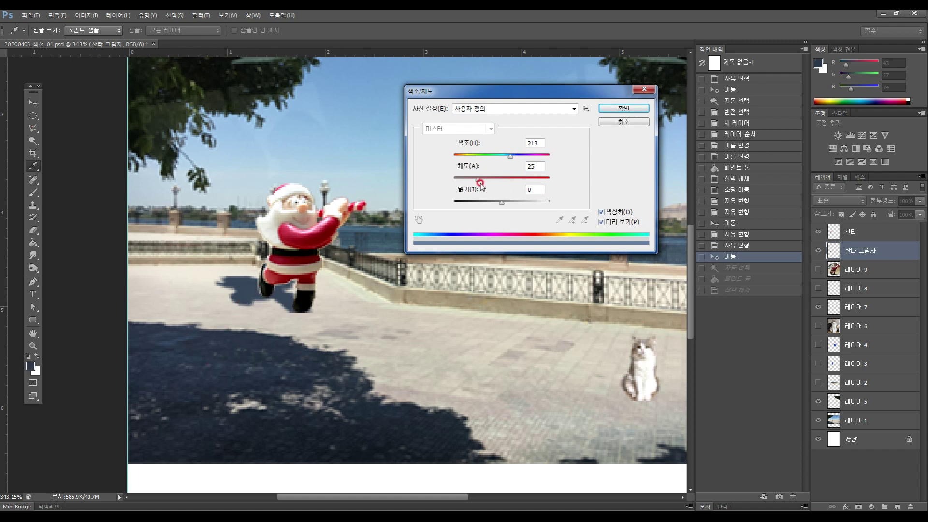
{"action": "left_click_drag", "start_coordinate": [474, 180], "coordinate": [496, 204]}
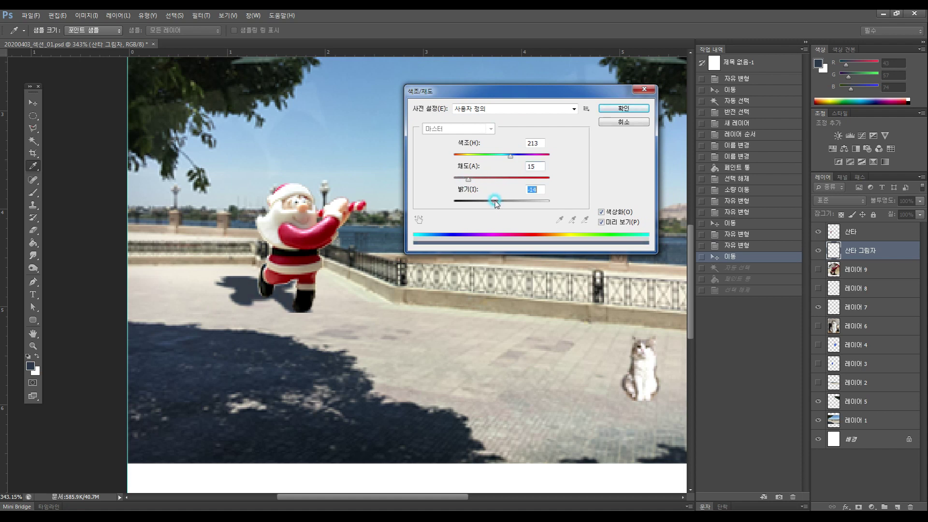
{"action": "left_click", "coordinate": [633, 111]}
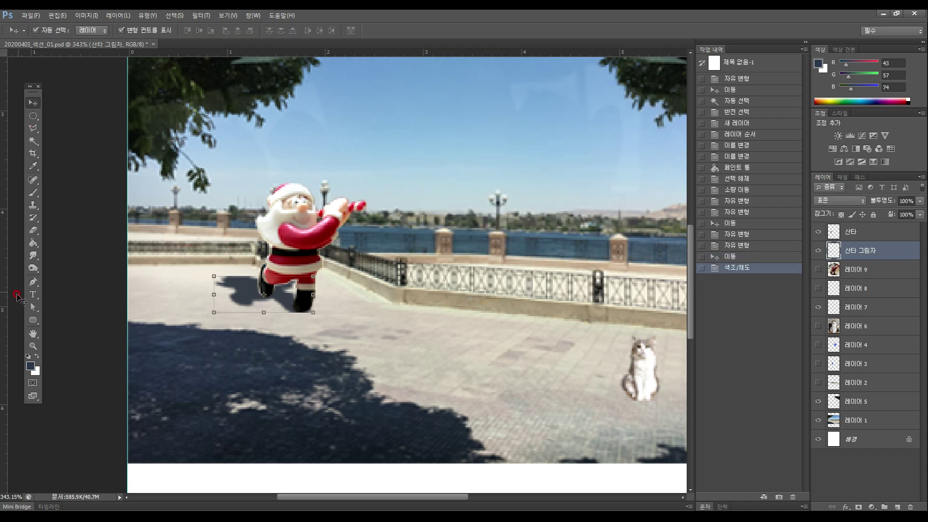
Step: Set up the Eraser with a soft round brush at 0% hardness and 77 px in size
{"action": "left_click", "coordinate": [32, 232]}
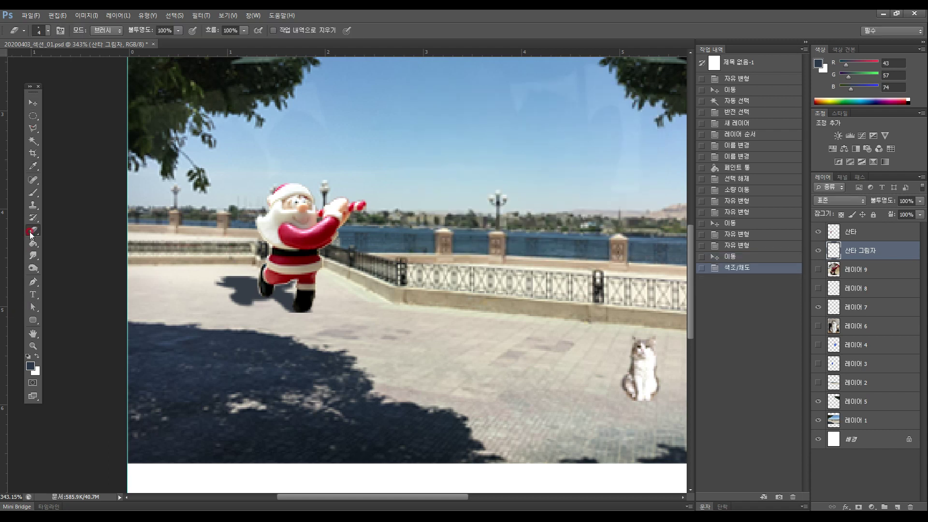
{"action": "left_click", "coordinate": [48, 30]}
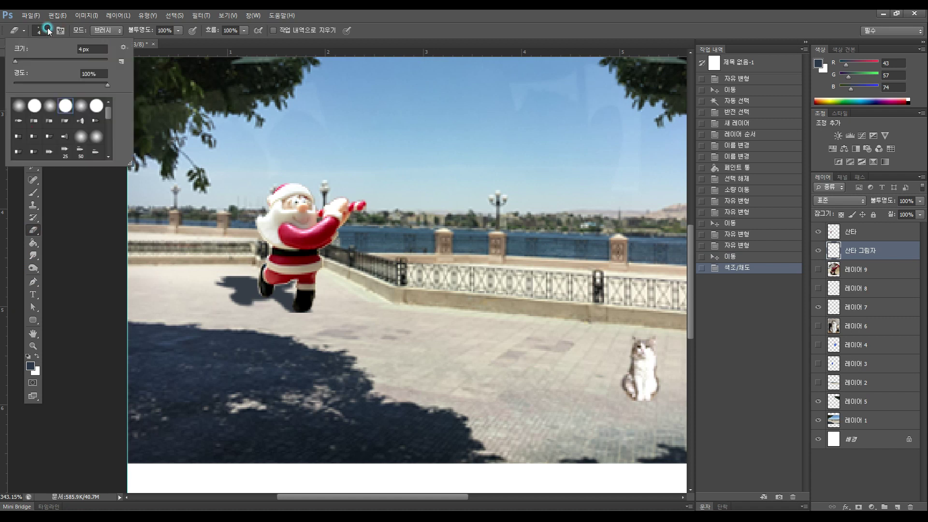
{"action": "left_click", "coordinate": [81, 101]}
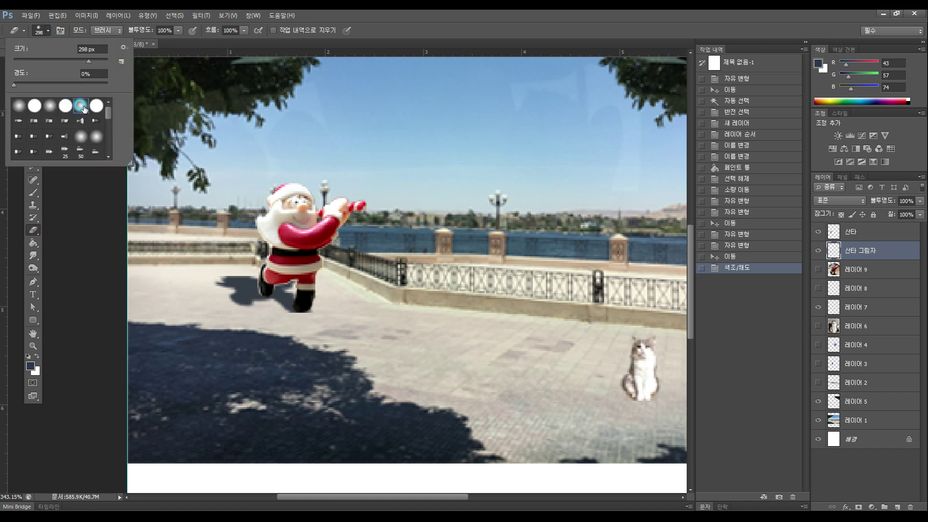
{"action": "left_click", "coordinate": [91, 61]}
{"action": "left_click", "coordinate": [115, 116]}
{"action": "left_click", "coordinate": [67, 60]}
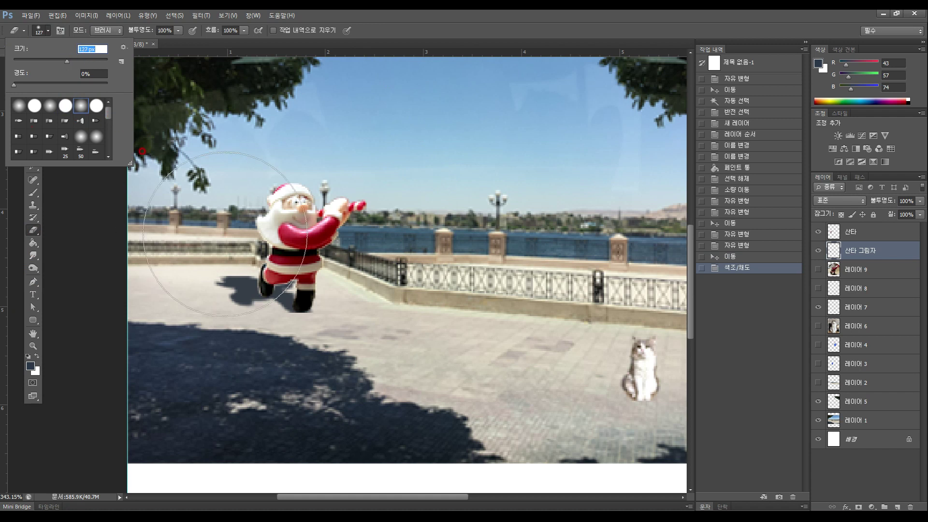
{"action": "left_click_drag", "start_coordinate": [64, 60], "coordinate": [49, 61]}
Step: Try fading the far end of Santa's shadow with the Eraser at 41% opacity, and undo the strokes
{"action": "left_click", "coordinate": [179, 30]}
{"action": "left_click_drag", "start_coordinate": [179, 41], "coordinate": [150, 47]}
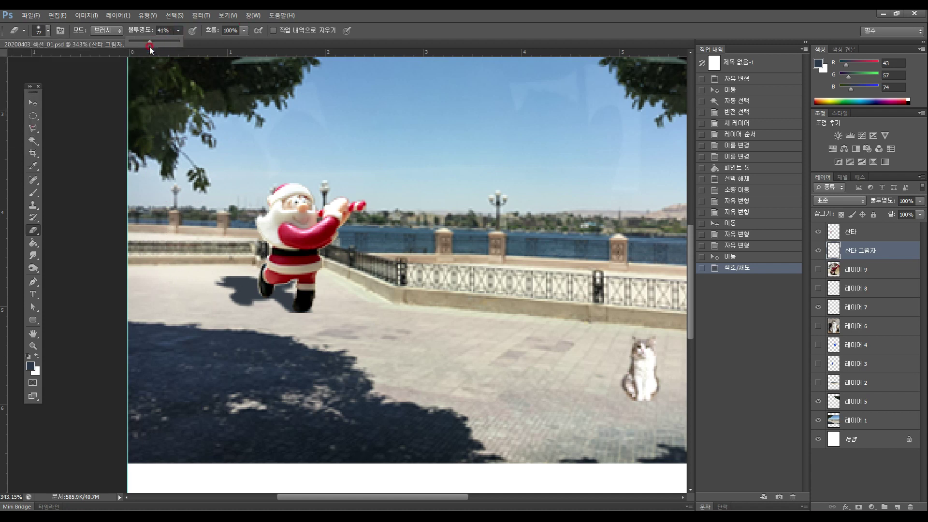
{"action": "mouse_move", "coordinate": [213, 290]}
{"action": "left_mouse_down"}
{"action": "mouse_move", "coordinate": [203, 276]}
{"action": "mouse_move", "coordinate": [241, 285]}
{"action": "left_mouse_up"}
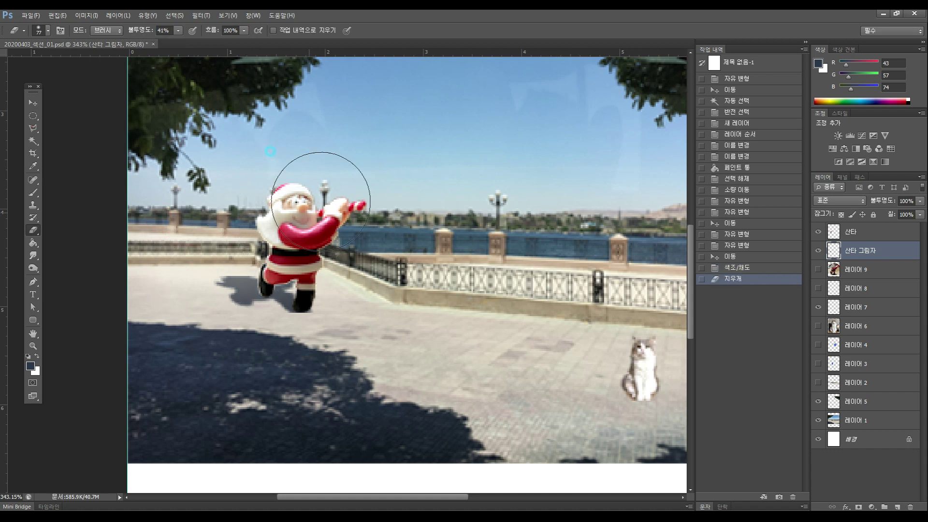
{"action": "mouse_move", "coordinate": [223, 221]}
{"action": "left_mouse_down"}
{"action": "mouse_move", "coordinate": [195, 251]}
{"action": "mouse_move", "coordinate": [208, 244]}
{"action": "left_mouse_up"}
{"action": "left_click", "coordinate": [217, 235]}
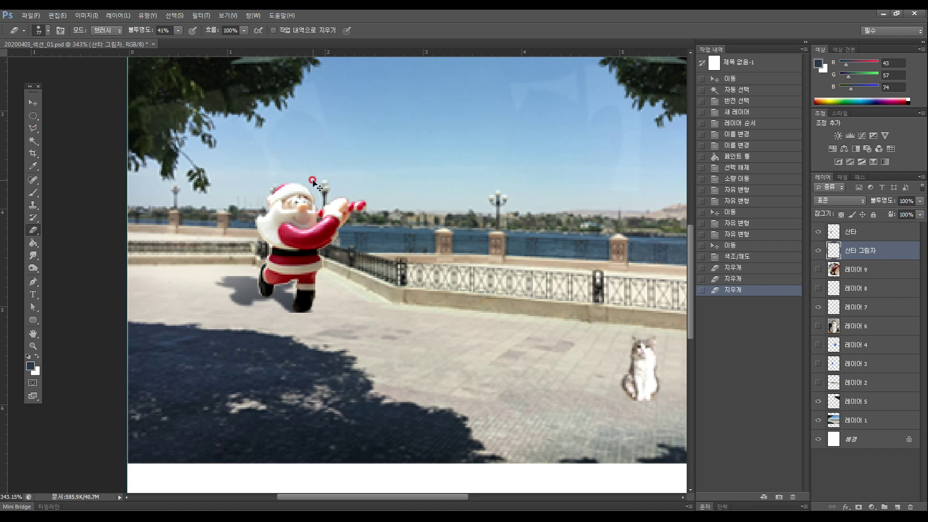
{"action": "key", "text": "ctrl+alt+z"}
{"action": "key", "text": "ctrl+alt+z"}
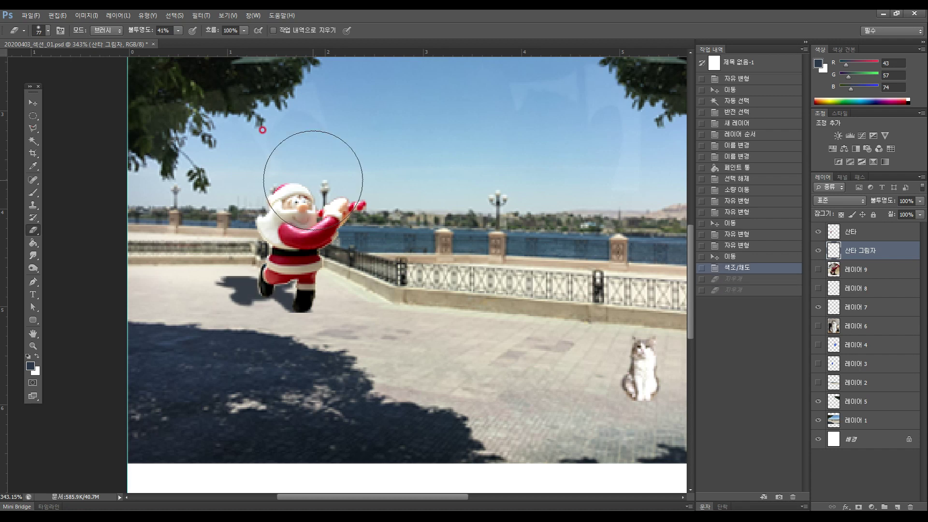
Step: Fade the far end of Santa's shadow with Eraser strokes at 19% opacity
{"action": "left_click", "coordinate": [177, 31]}
{"action": "left_click_drag", "start_coordinate": [168, 46], "coordinate": [166, 46]}
{"action": "left_click_drag", "start_coordinate": [193, 254], "coordinate": [264, 283]}
{"action": "mouse_move", "coordinate": [193, 274]}
{"action": "left_mouse_down"}
{"action": "mouse_move", "coordinate": [174, 272]}
{"action": "mouse_move", "coordinate": [230, 277]}
{"action": "left_mouse_up"}
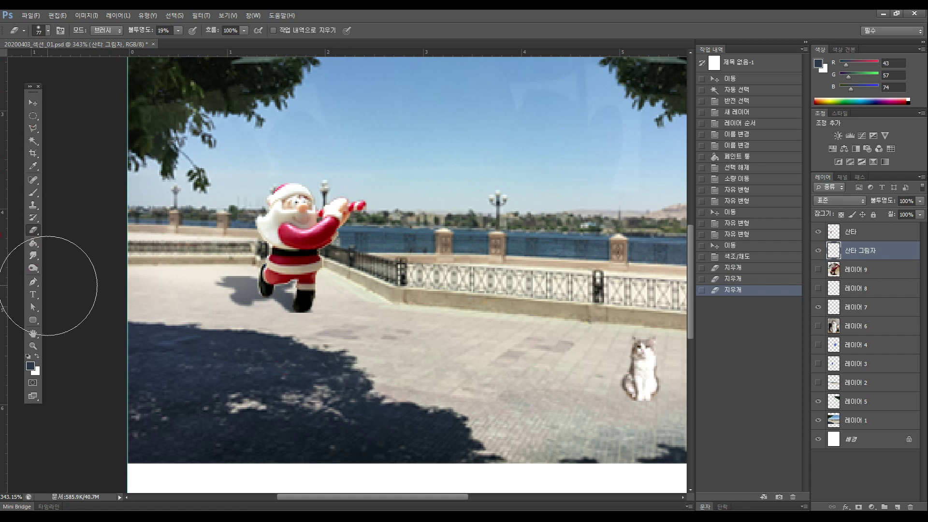
{"action": "double_click", "coordinate": [33, 334]}
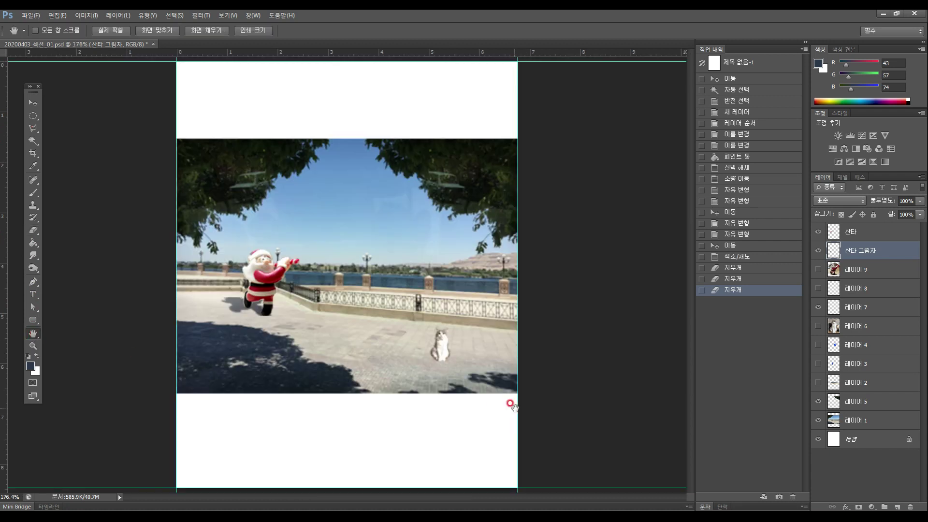
Step: Select the empty area around the cat on 레이어 7 with the Magic Wand, and add a new layer directly below it
{"action": "left_click", "coordinate": [34, 107]}
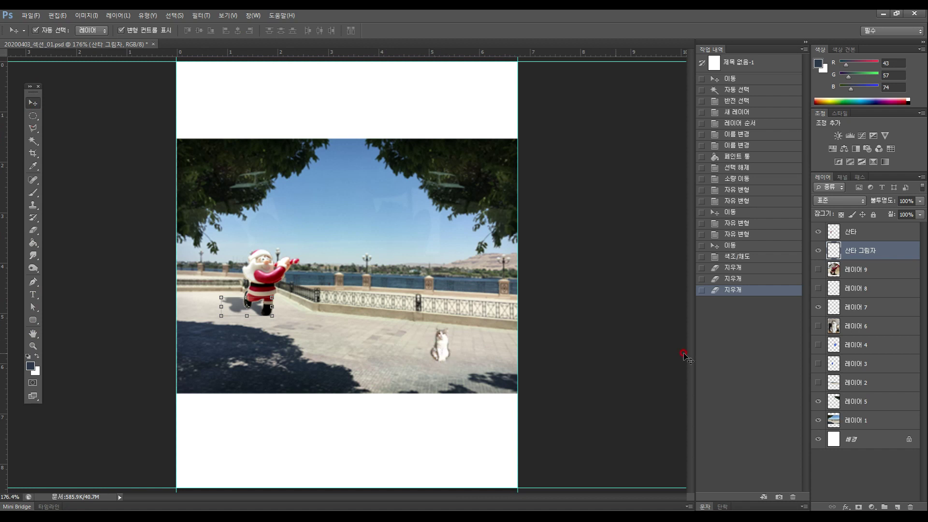
{"action": "left_click", "coordinate": [865, 325]}
{"action": "left_click", "coordinate": [867, 308]}
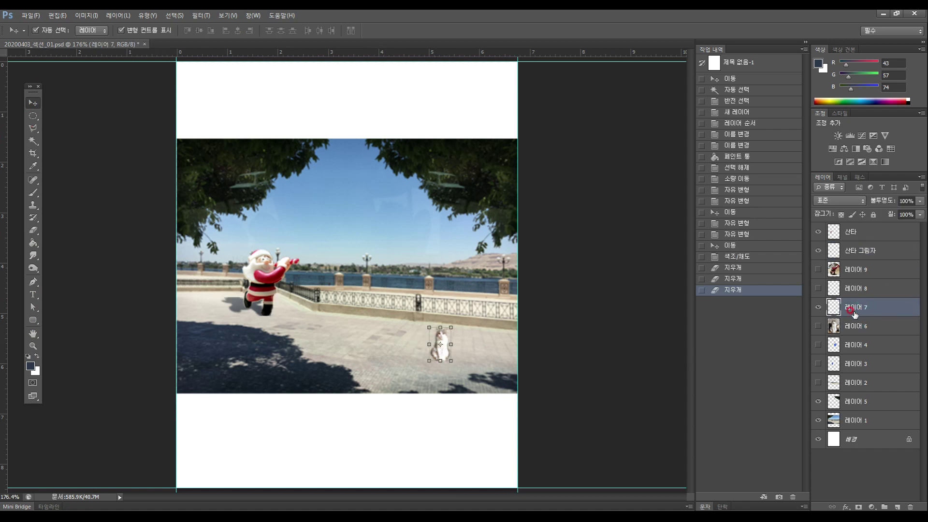
{"action": "left_click", "coordinate": [33, 140]}
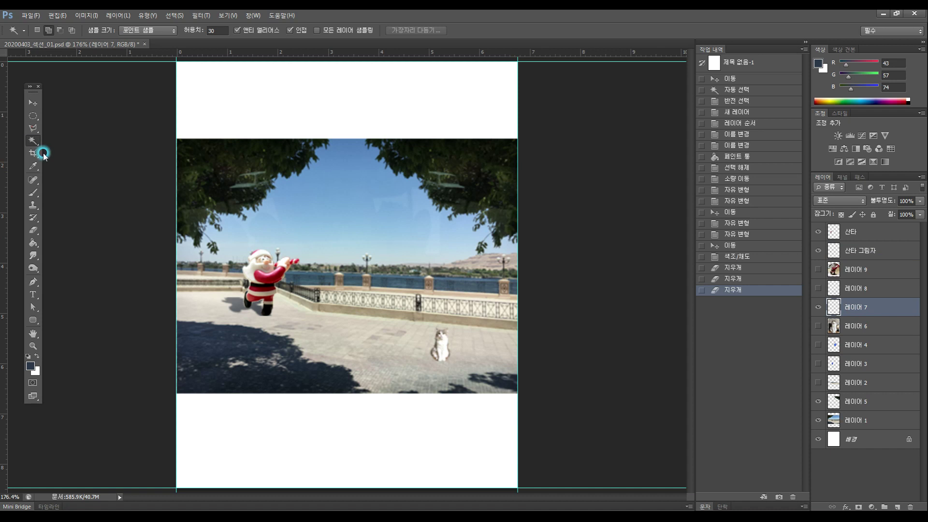
{"action": "left_click", "coordinate": [419, 351]}
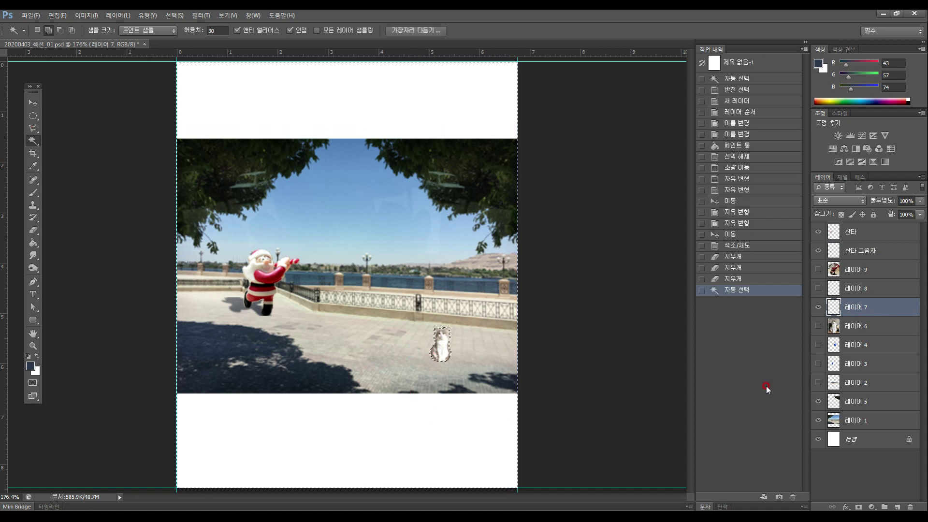
{"action": "left_click", "coordinate": [898, 507]}
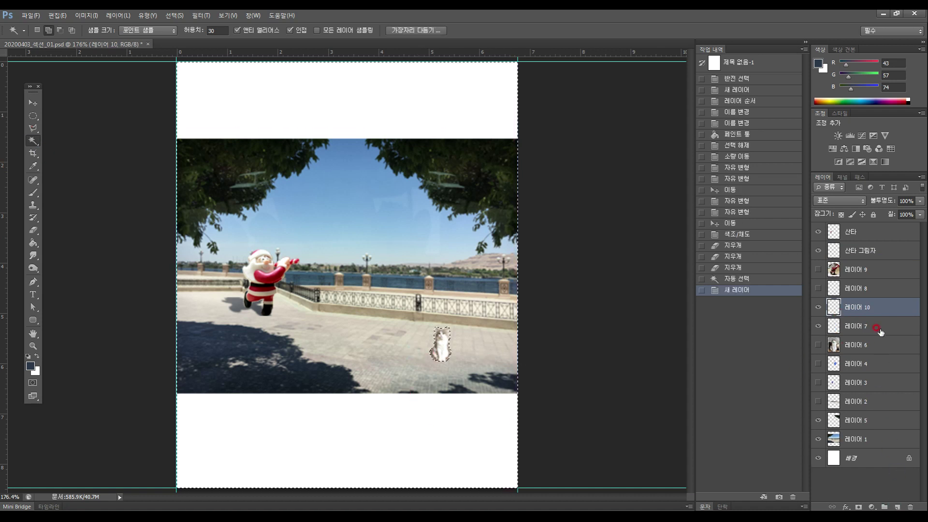
{"action": "left_click_drag", "start_coordinate": [868, 307], "coordinate": [873, 328]}
Step: Rename the cat layer 레이어 7 as 고양이
{"action": "left_click", "coordinate": [869, 307]}
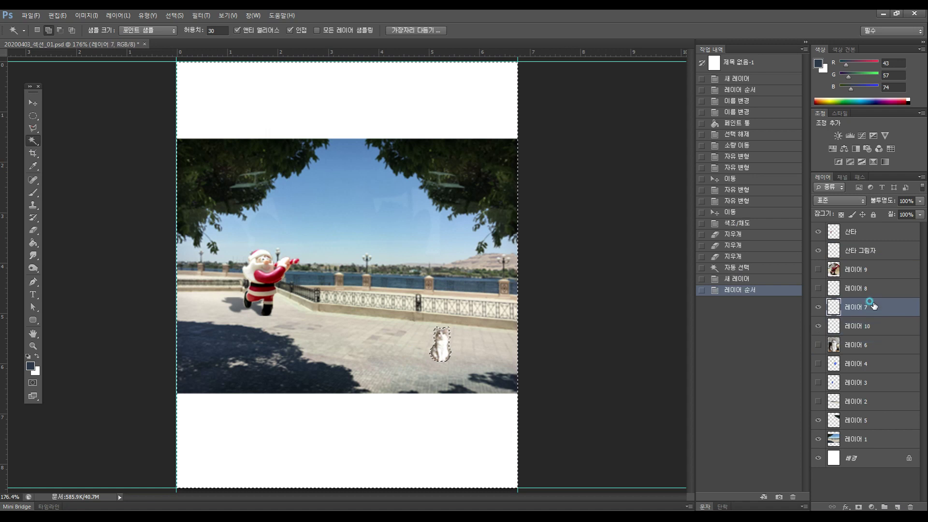
{"action": "double_click", "coordinate": [865, 307]}
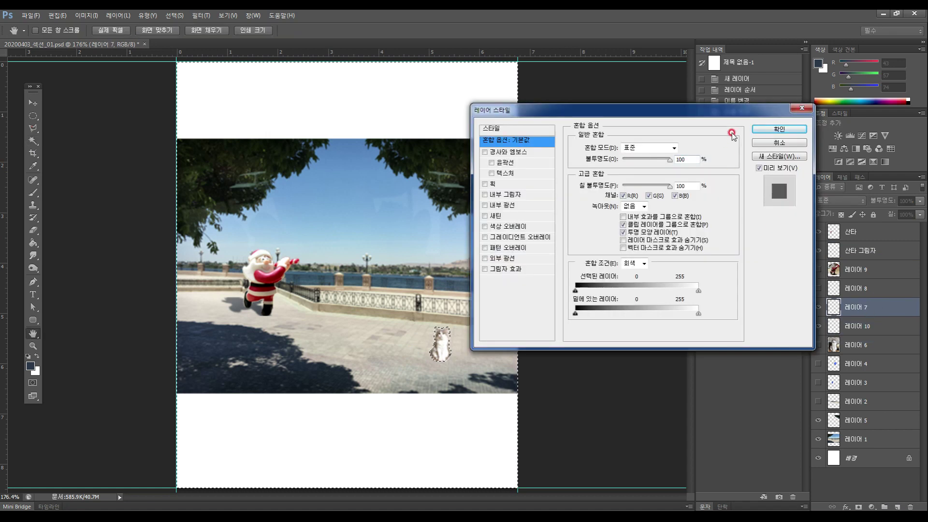
{"action": "left_click", "coordinate": [774, 144]}
{"action": "double_click", "coordinate": [846, 308]}
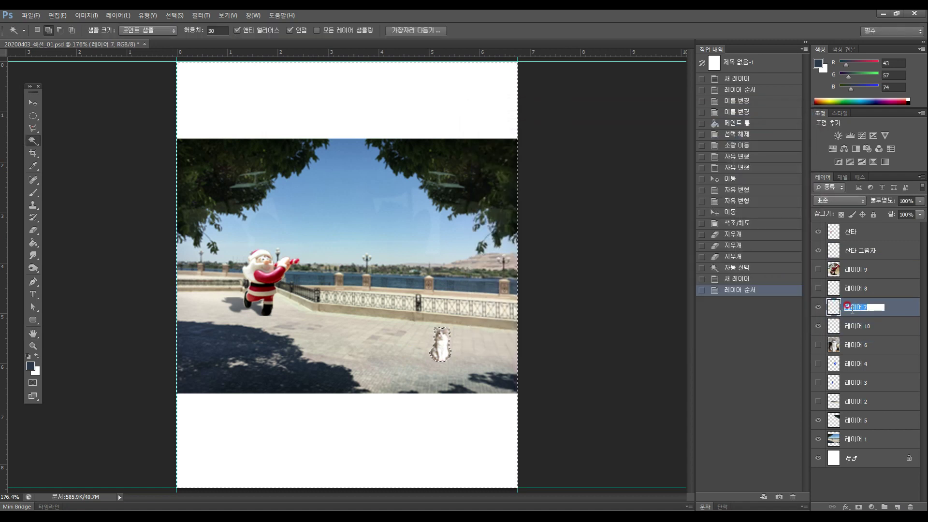
{"action": "key", "text": "BackSpace"}
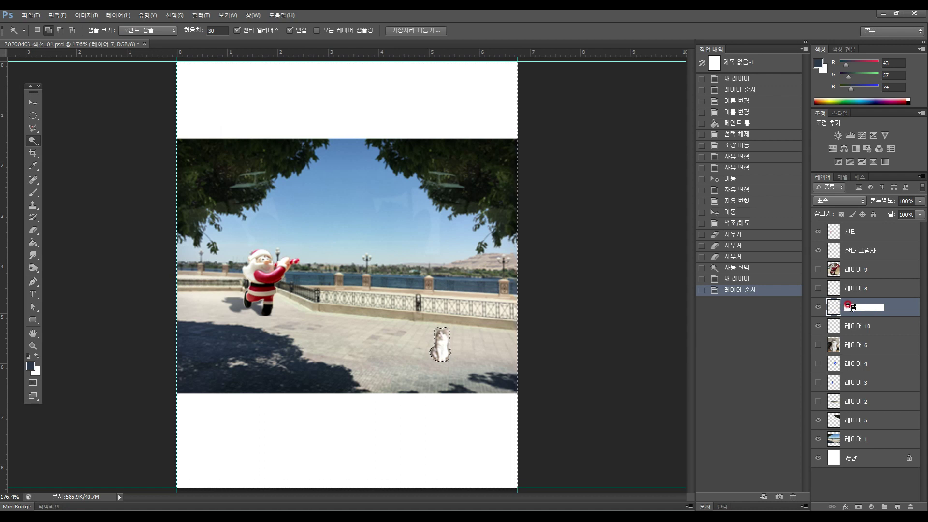
{"action": "type", "text": "고양이"}
Step: Rename the new layer below the cat layer as 고양이그림자
{"action": "double_click", "coordinate": [851, 322]}
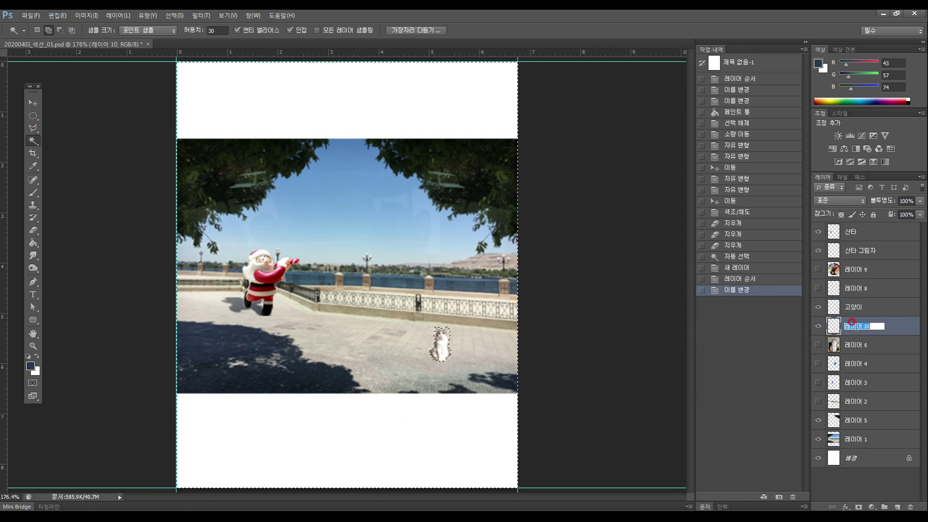
{"action": "type", "text": "ㅎ"}
{"action": "type", "text": "양이 그림"}
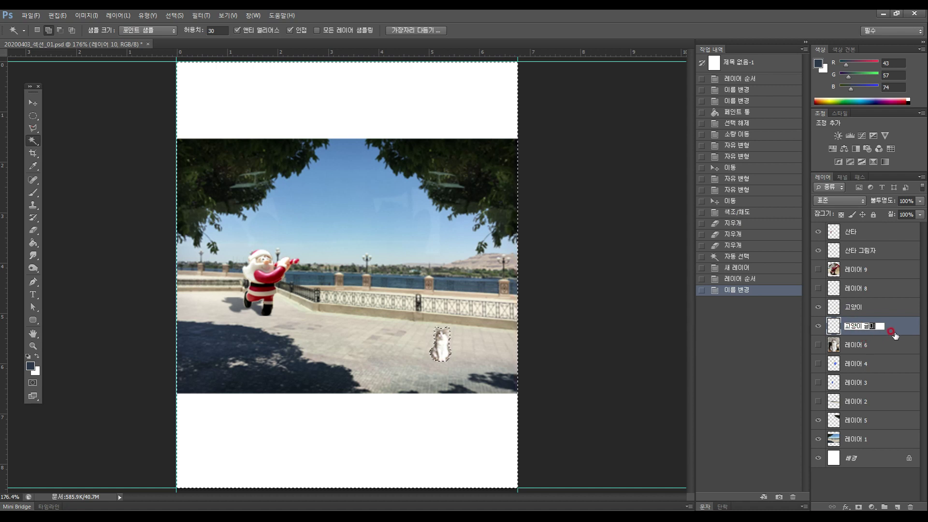
{"action": "left_click_drag", "start_coordinate": [878, 323], "coordinate": [856, 322]}
{"action": "type", "text": "그림자"}
{"action": "key", "text": "Return"}
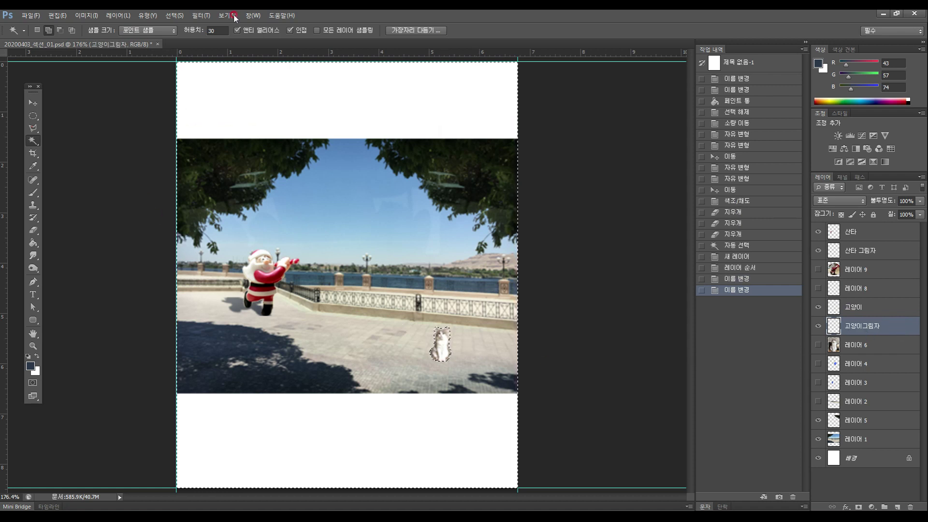
Step: Invert the selection to the cat's shape, fill it with dark blue-grey (RGB 43, 57, 74) on 고양이그림자, and deselect
{"action": "left_click", "coordinate": [167, 15]}
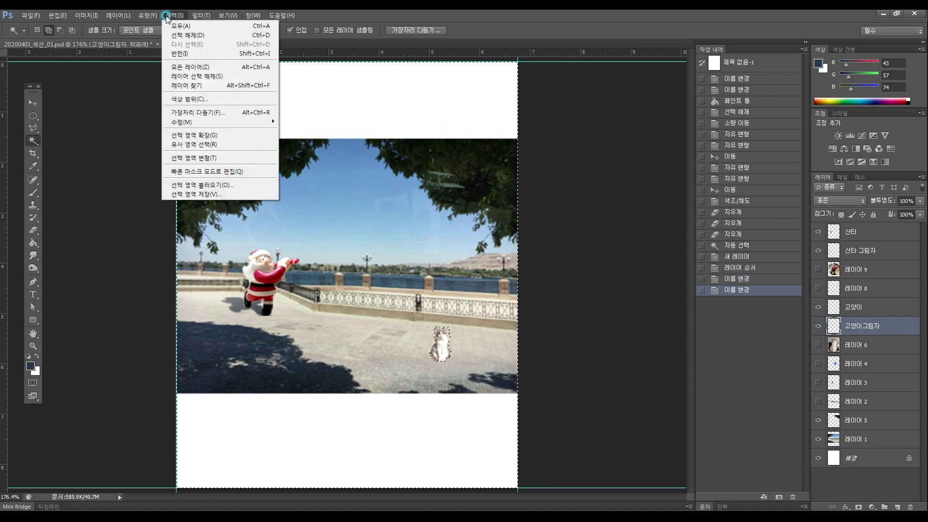
{"action": "left_click", "coordinate": [180, 52]}
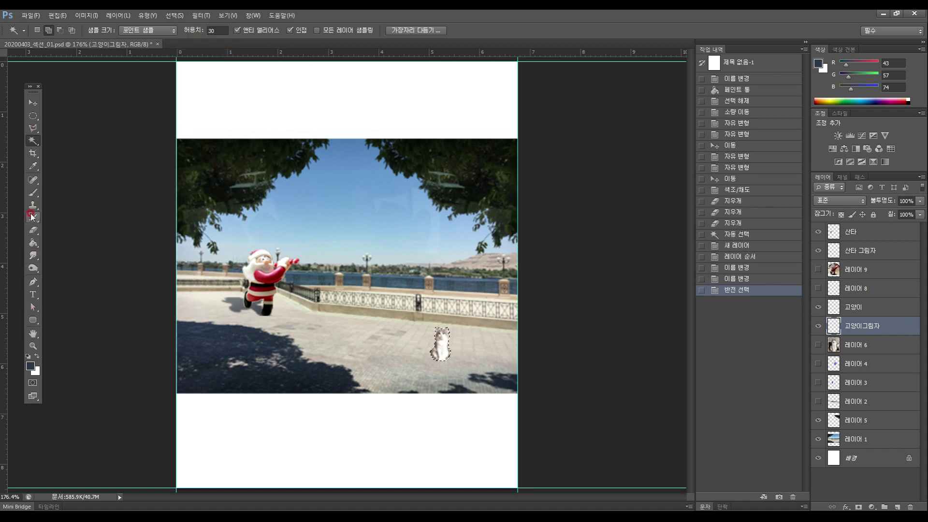
{"action": "left_click", "coordinate": [33, 242]}
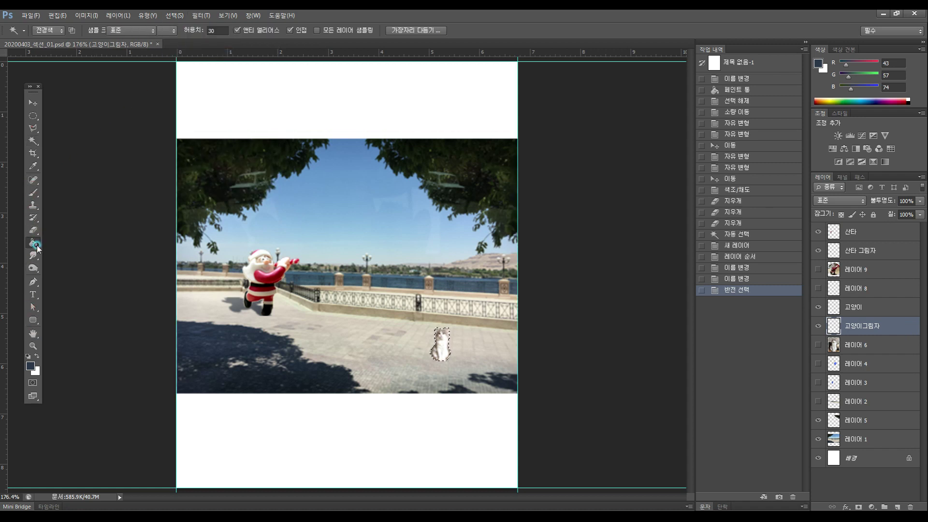
{"action": "left_click", "coordinate": [441, 348]}
{"action": "left_click", "coordinate": [36, 112]}
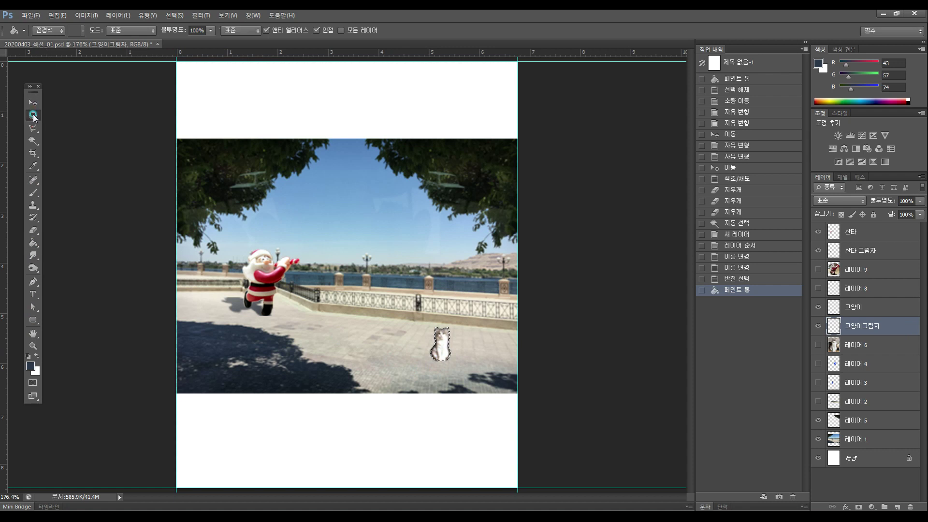
{"action": "left_click", "coordinate": [248, 108]}
Step: Flatten and slant the cat's shadow with Free Transform so it stretches left along the ground from the cat's feet
{"action": "left_click", "coordinate": [30, 103]}
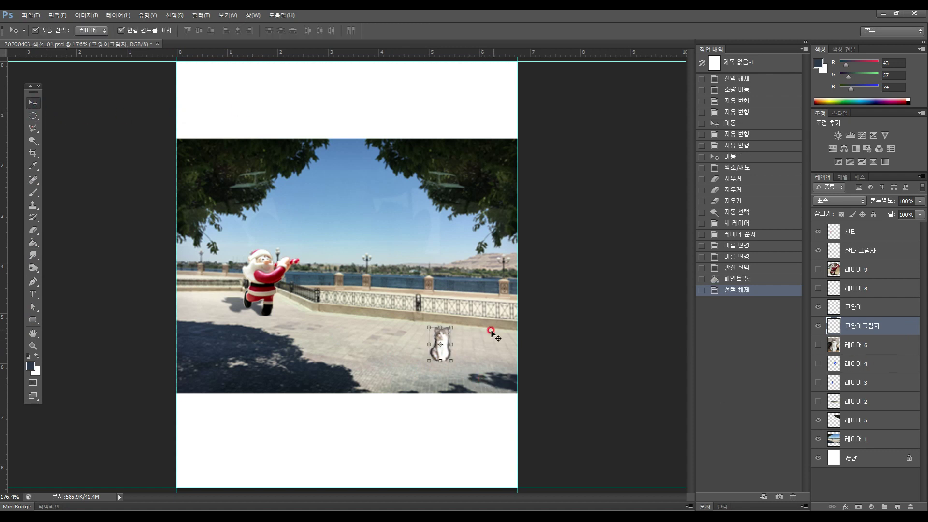
{"action": "key", "text": "Down"}
{"action": "key", "text": "Down"}
{"action": "key", "text": "Down"}
{"action": "key", "text": "Down"}
{"action": "key", "text": "Down"}
{"action": "key", "text": "Down"}
{"action": "key", "text": "Down"}
{"action": "mouse_move", "coordinate": [441, 360]}
{"action": "left_mouse_down"}
{"action": "mouse_move", "coordinate": [395, 335]}
{"action": "mouse_move", "coordinate": [413, 330]}
{"action": "mouse_move", "coordinate": [387, 335]}
{"action": "mouse_move", "coordinate": [404, 355]}
{"action": "mouse_move", "coordinate": [437, 367]}
{"action": "mouse_move", "coordinate": [429, 352]}
{"action": "mouse_move", "coordinate": [438, 351]}
{"action": "left_mouse_up"}
{"action": "key", "text": "ctrl+t"}
{"action": "key", "text": "Return"}
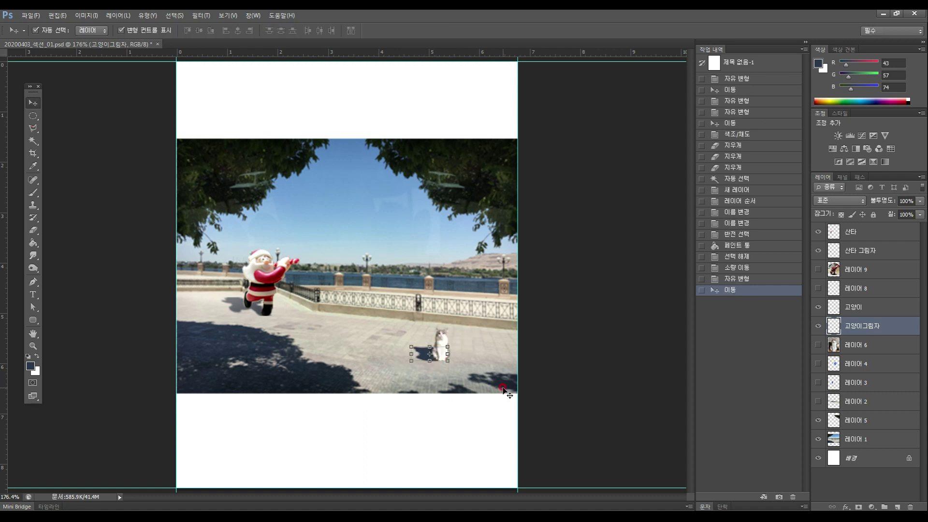
Step: Nudge the cat's shadow to the right so it tucks in behind the cat, and deselect the layer
{"action": "key", "text": "Right"}
{"action": "key", "text": "Right"}
{"action": "key", "text": "Right"}
{"action": "key", "text": "Right"}
{"action": "left_click", "coordinate": [411, 409]}
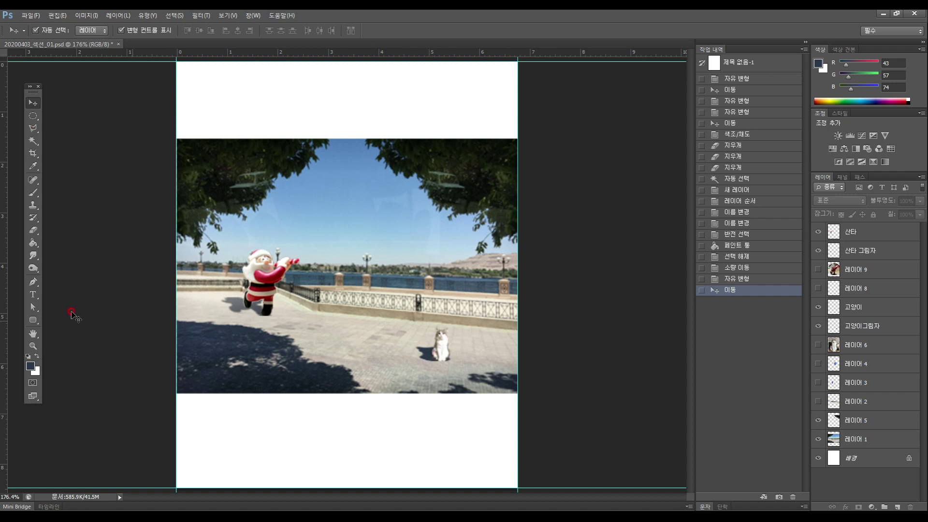
Step: Soften the outer end of the cat's shadow on 고양이그림자 with the Eraser at 19% opacity, and deselect the layer
{"action": "left_click", "coordinate": [33, 231]}
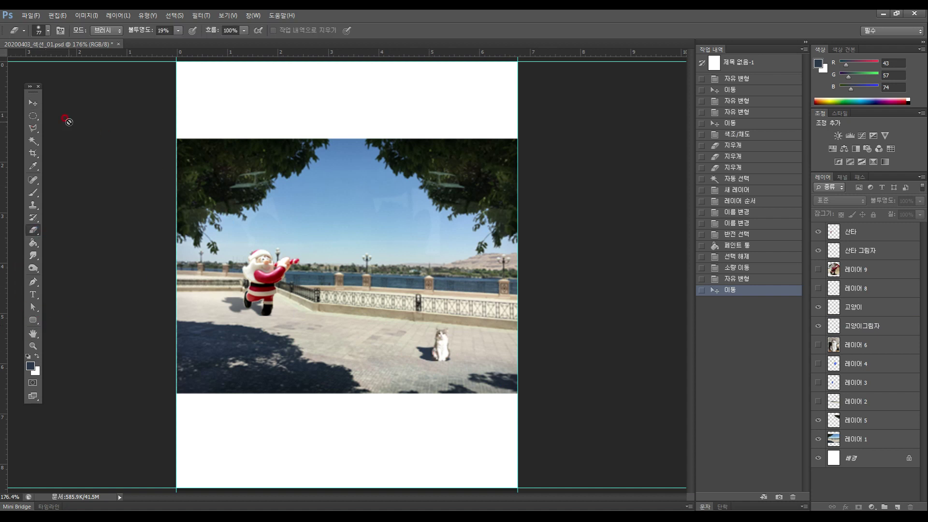
{"action": "left_click", "coordinate": [882, 367]}
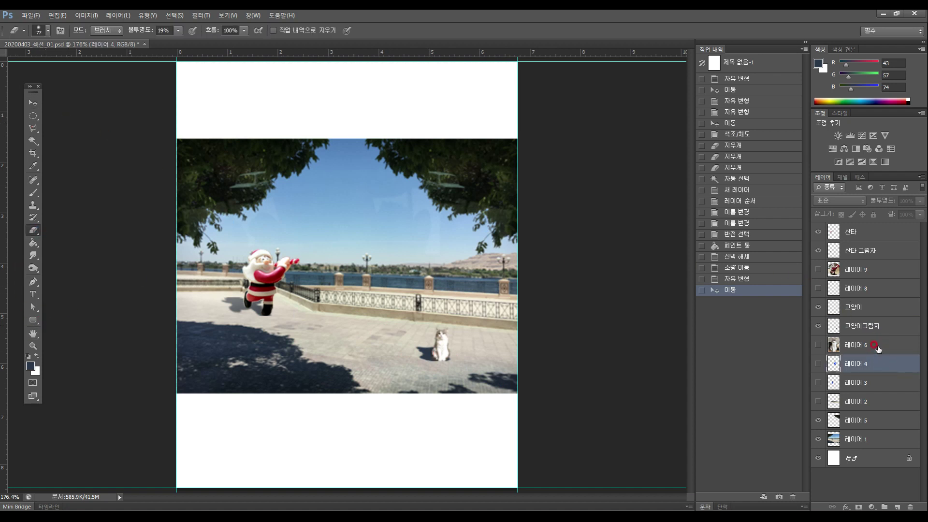
{"action": "left_click", "coordinate": [874, 325]}
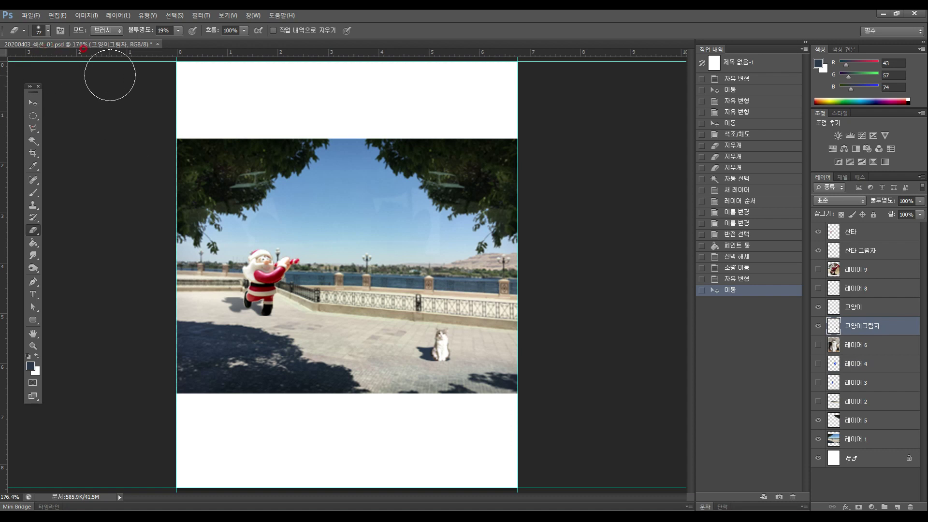
{"action": "left_click", "coordinate": [419, 350]}
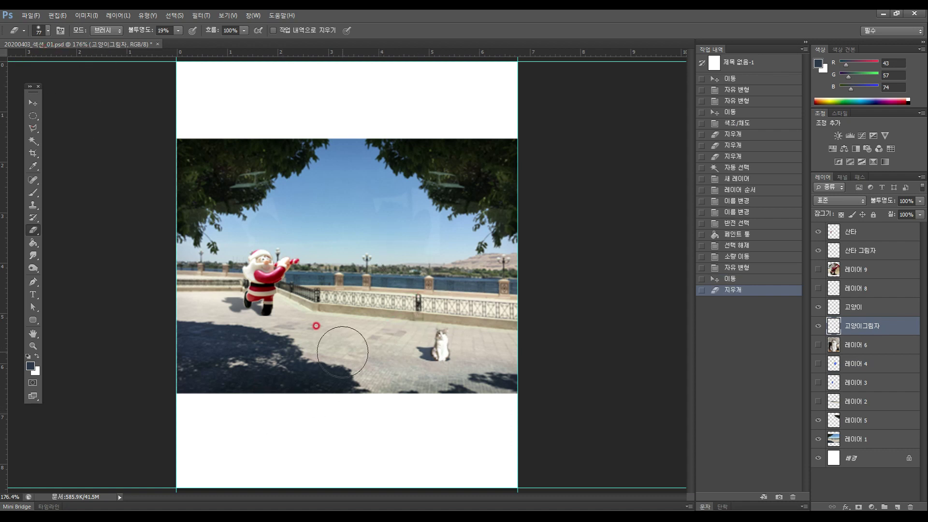
{"action": "left_click", "coordinate": [32, 103]}
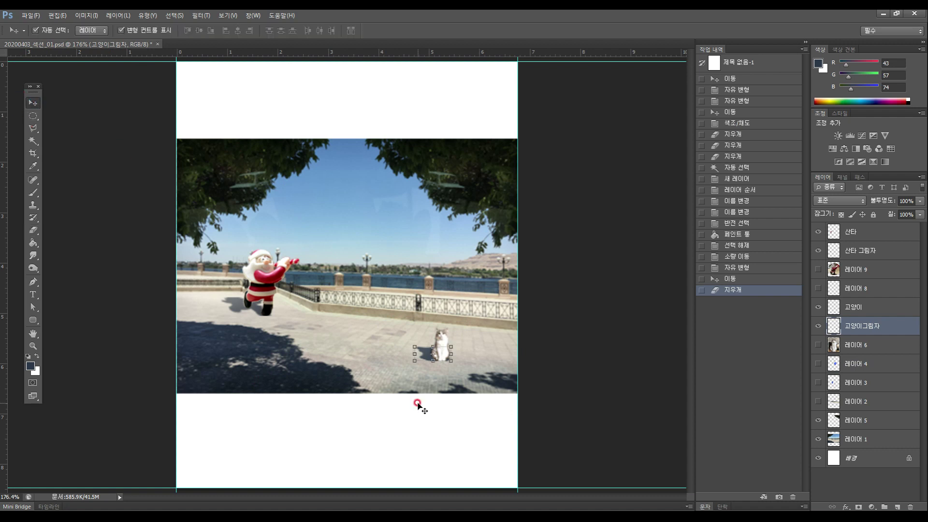
{"action": "left_click", "coordinate": [425, 434]}
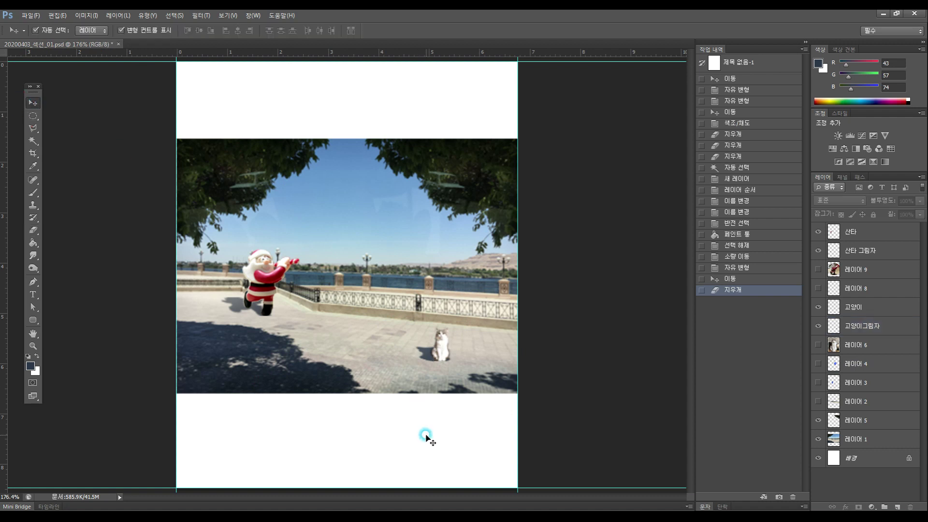